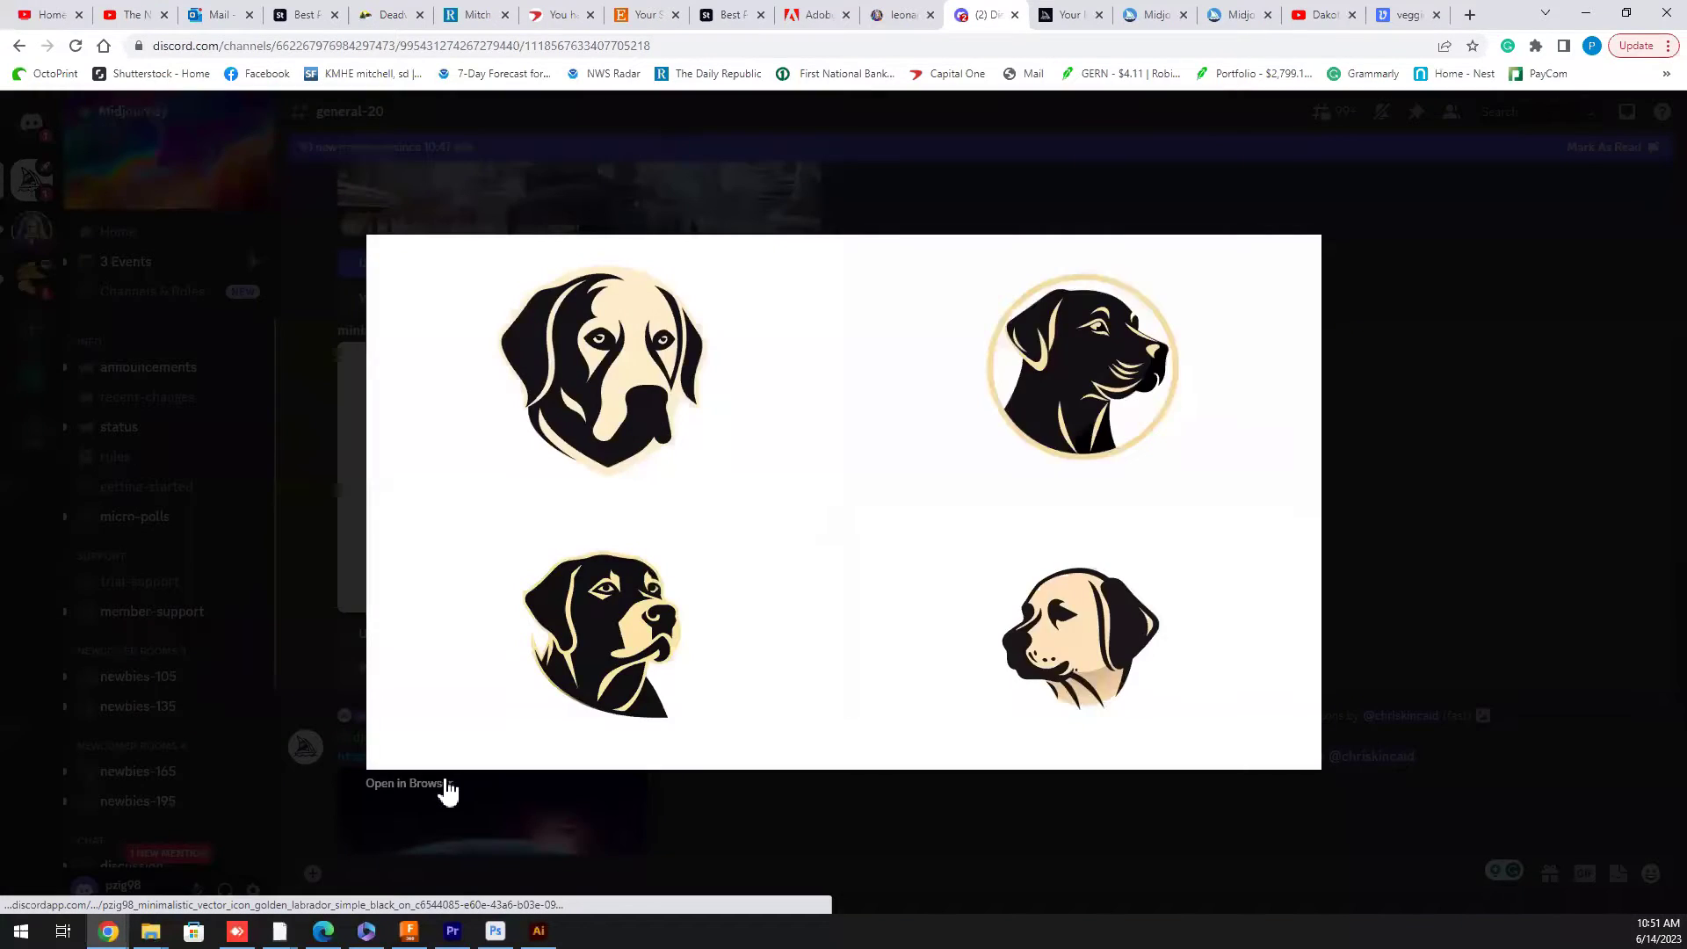
- View the labrador grid full size, then upscale the third variation with U3
{"action": "left_click", "coordinate": [440, 786]}
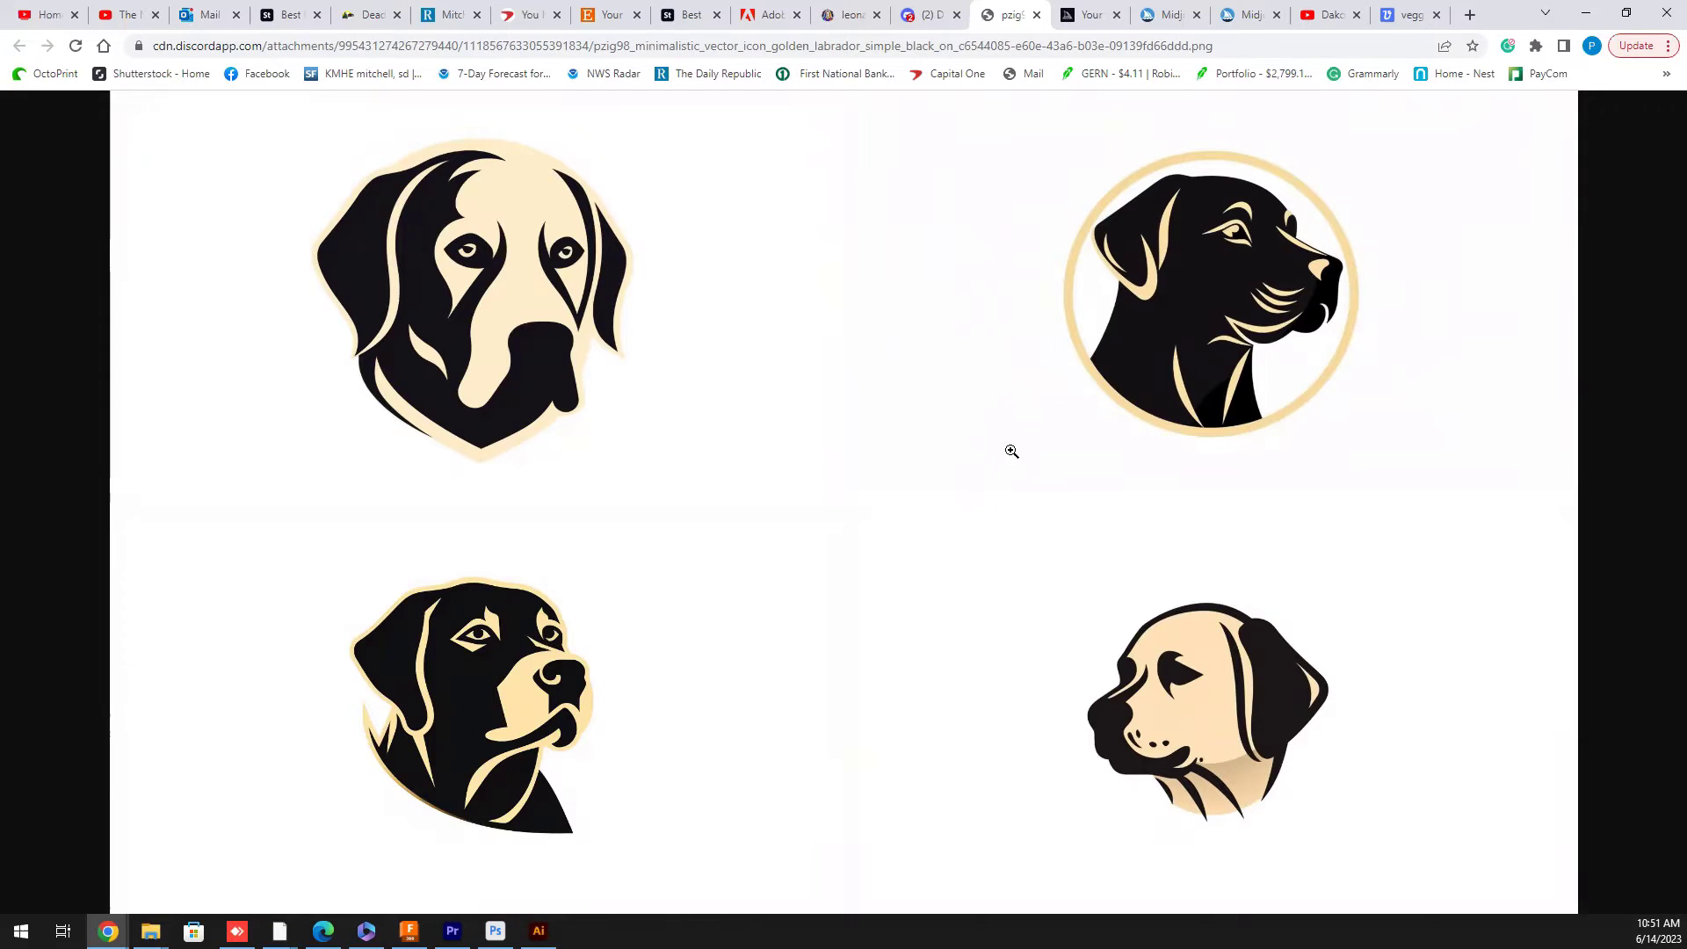
{"action": "left_click", "coordinate": [1037, 15]}
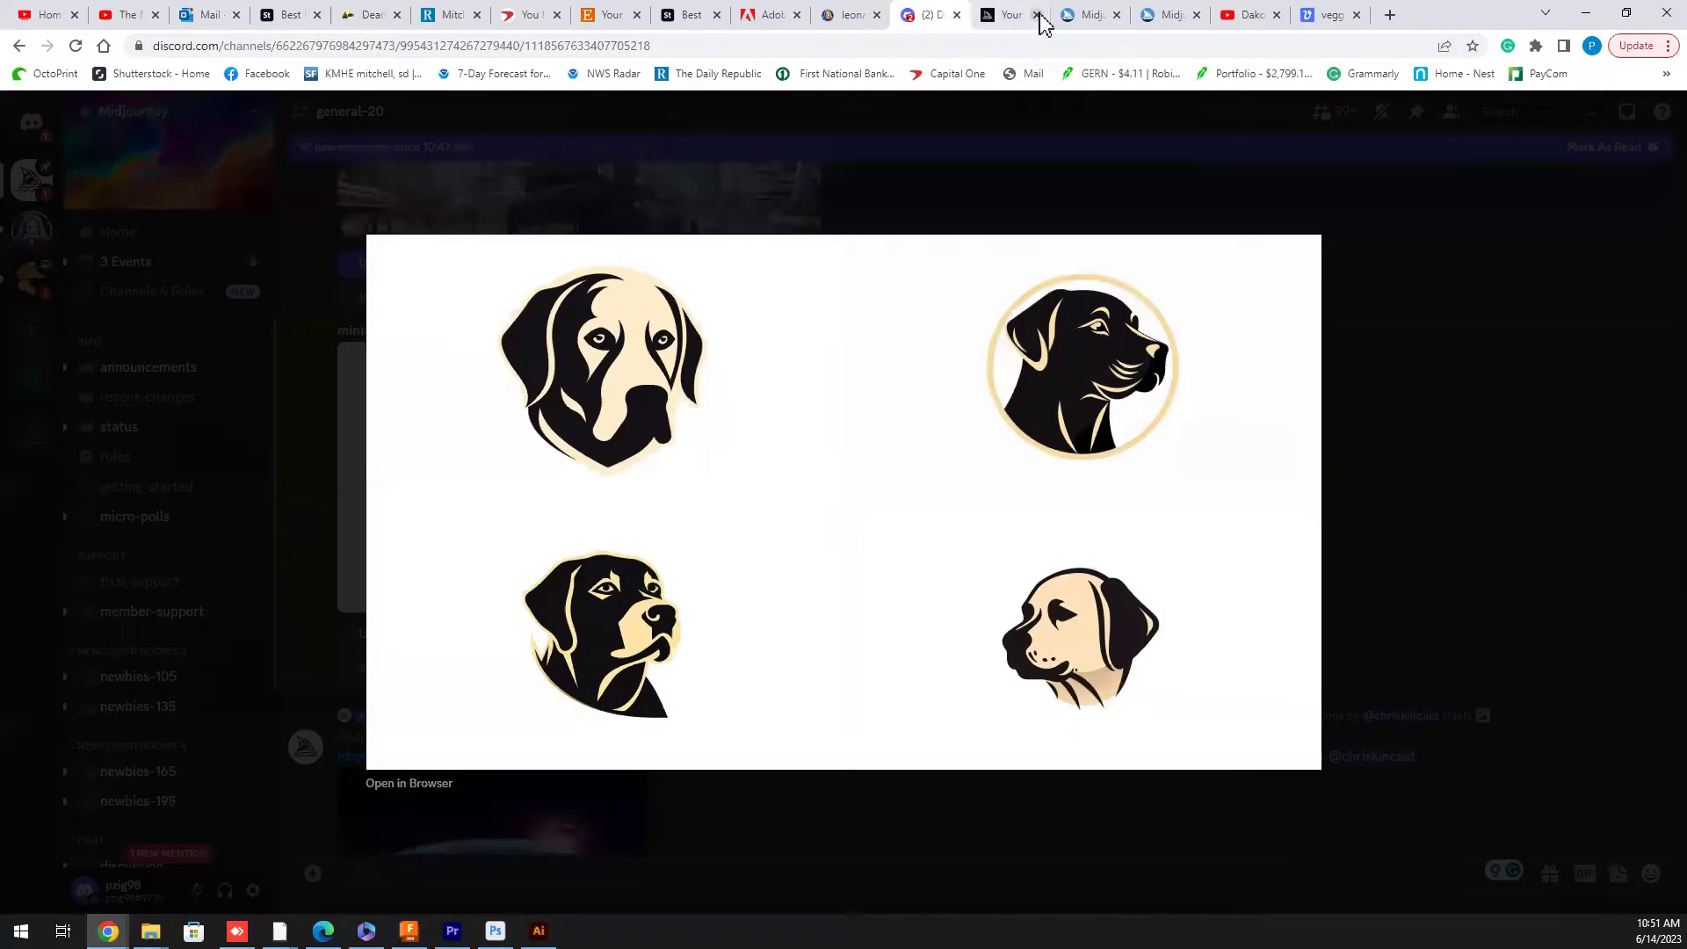
{"action": "left_click", "coordinate": [1450, 299]}
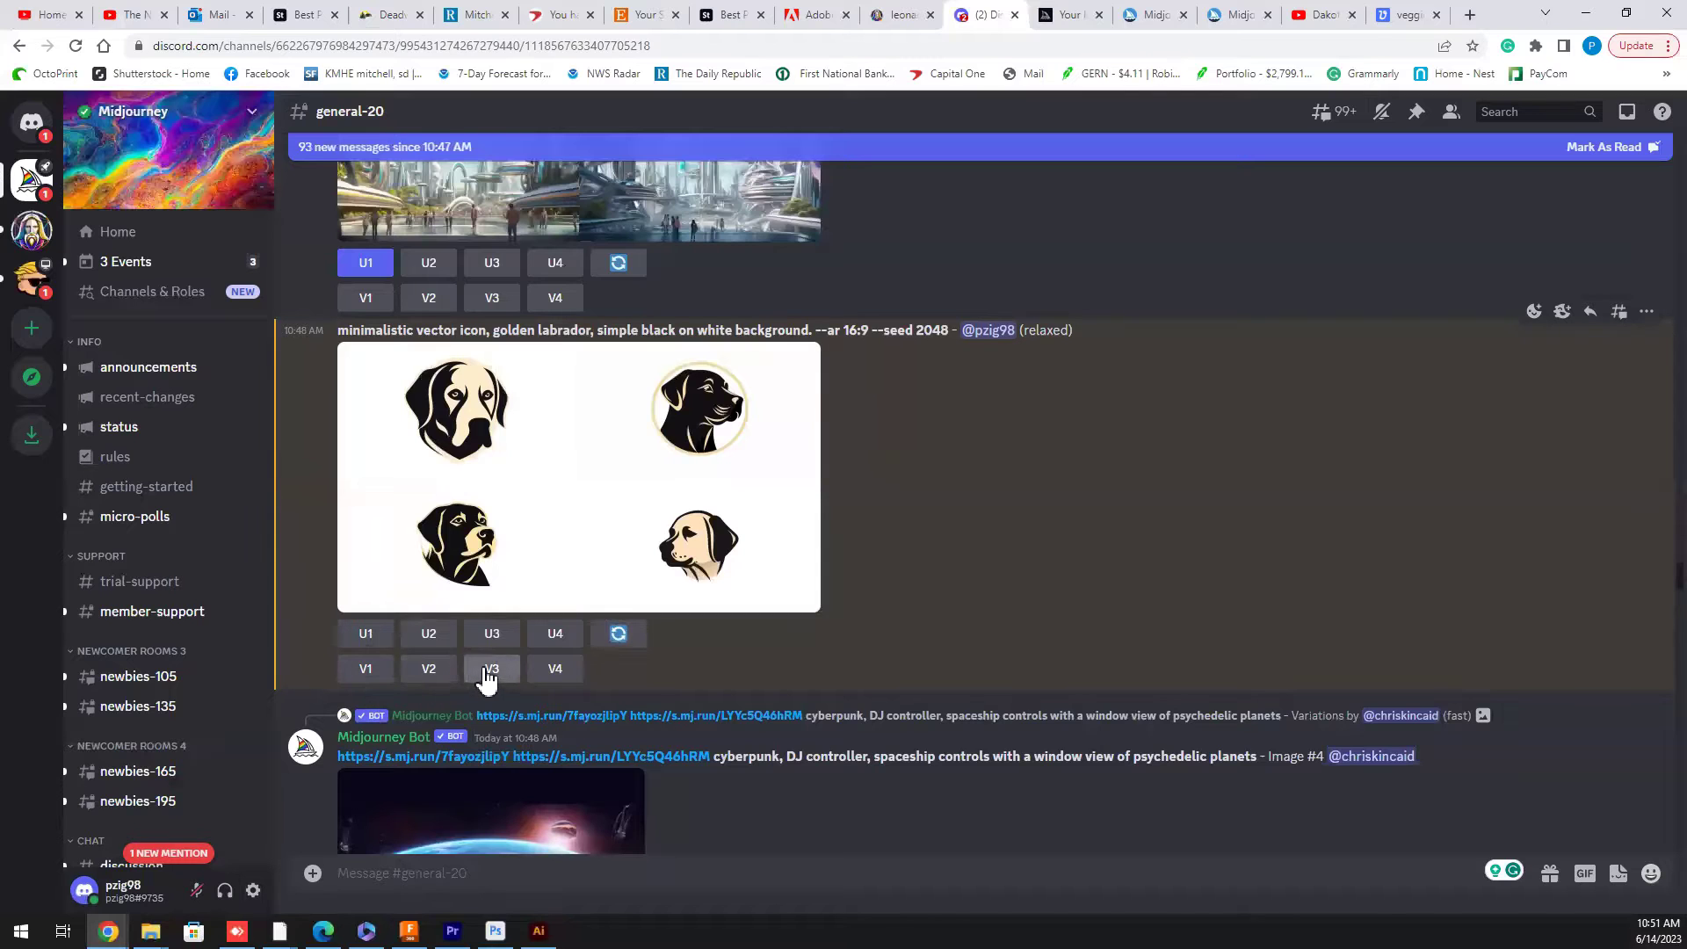
{"action": "left_click", "coordinate": [493, 637]}
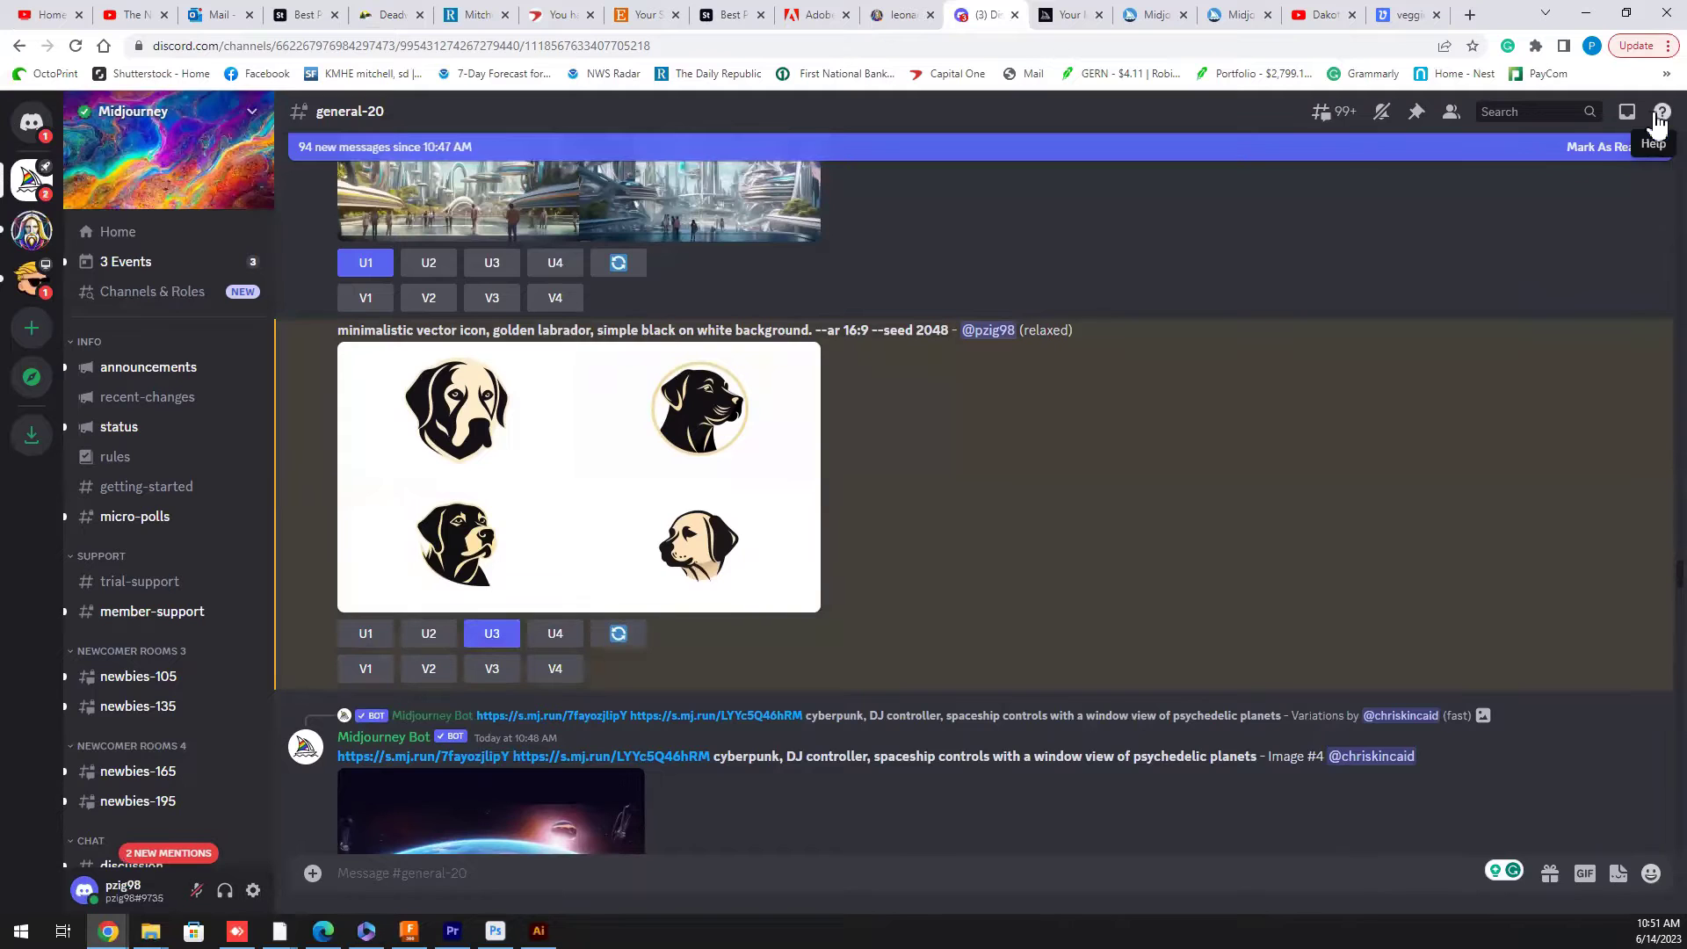
- Jump to the Image #3 labrador upscale from Mentions and mark it as a favorite
{"action": "left_click", "coordinate": [1628, 116]}
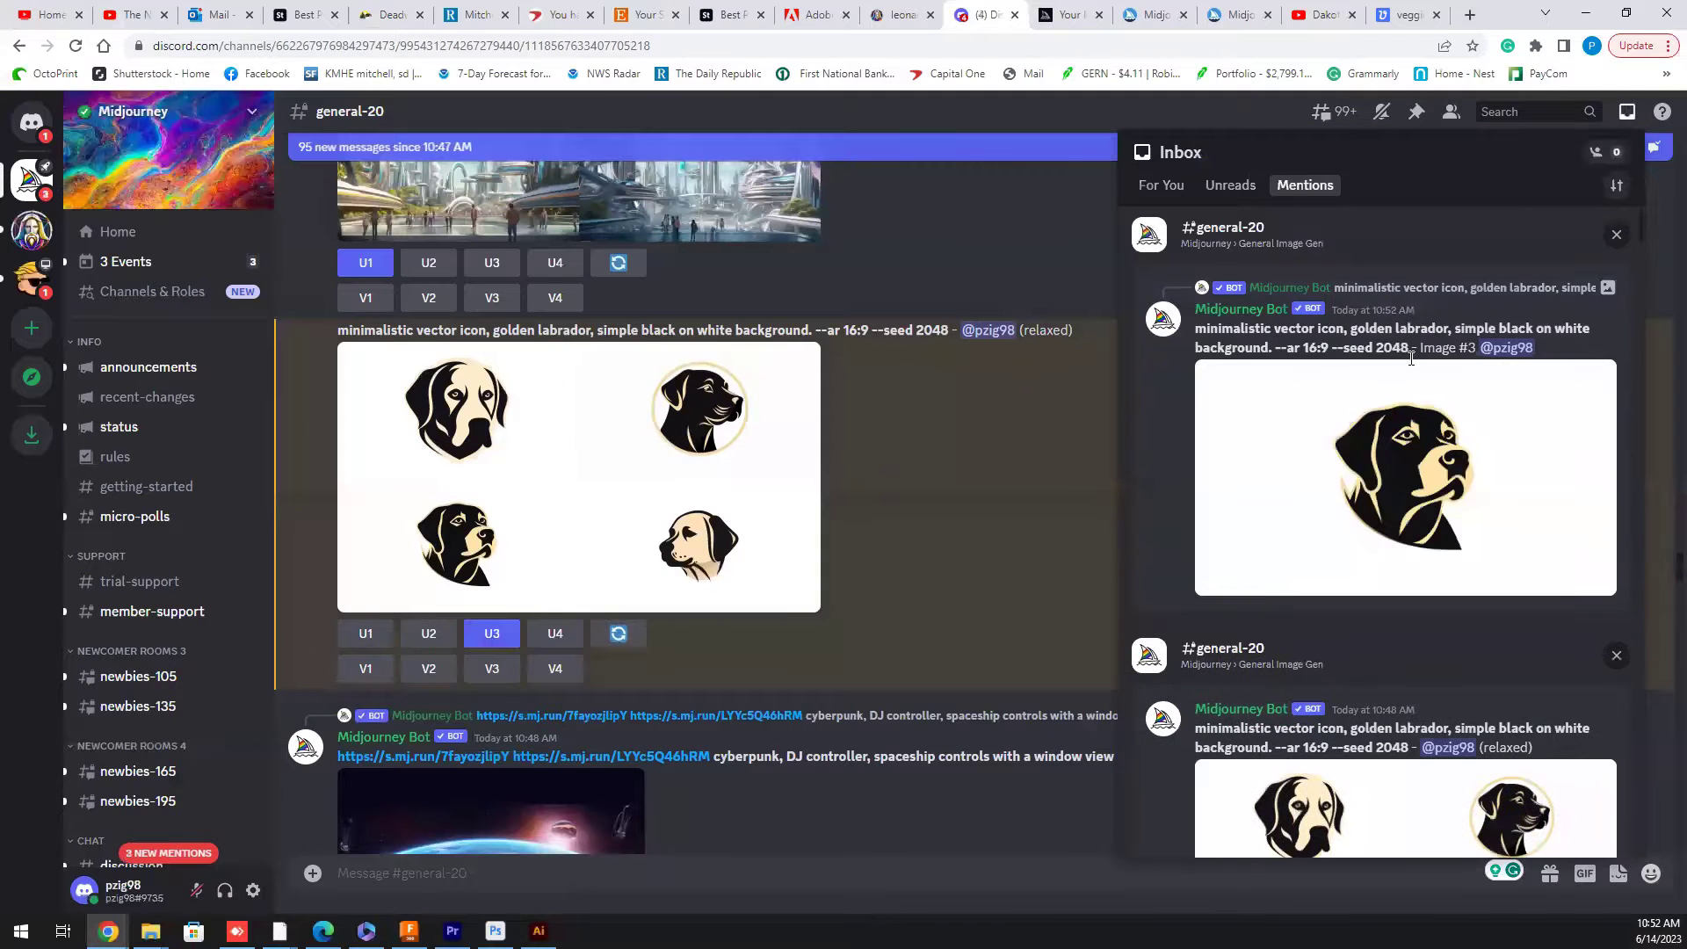
{"action": "mouse_move", "coordinate": [1608, 299]}
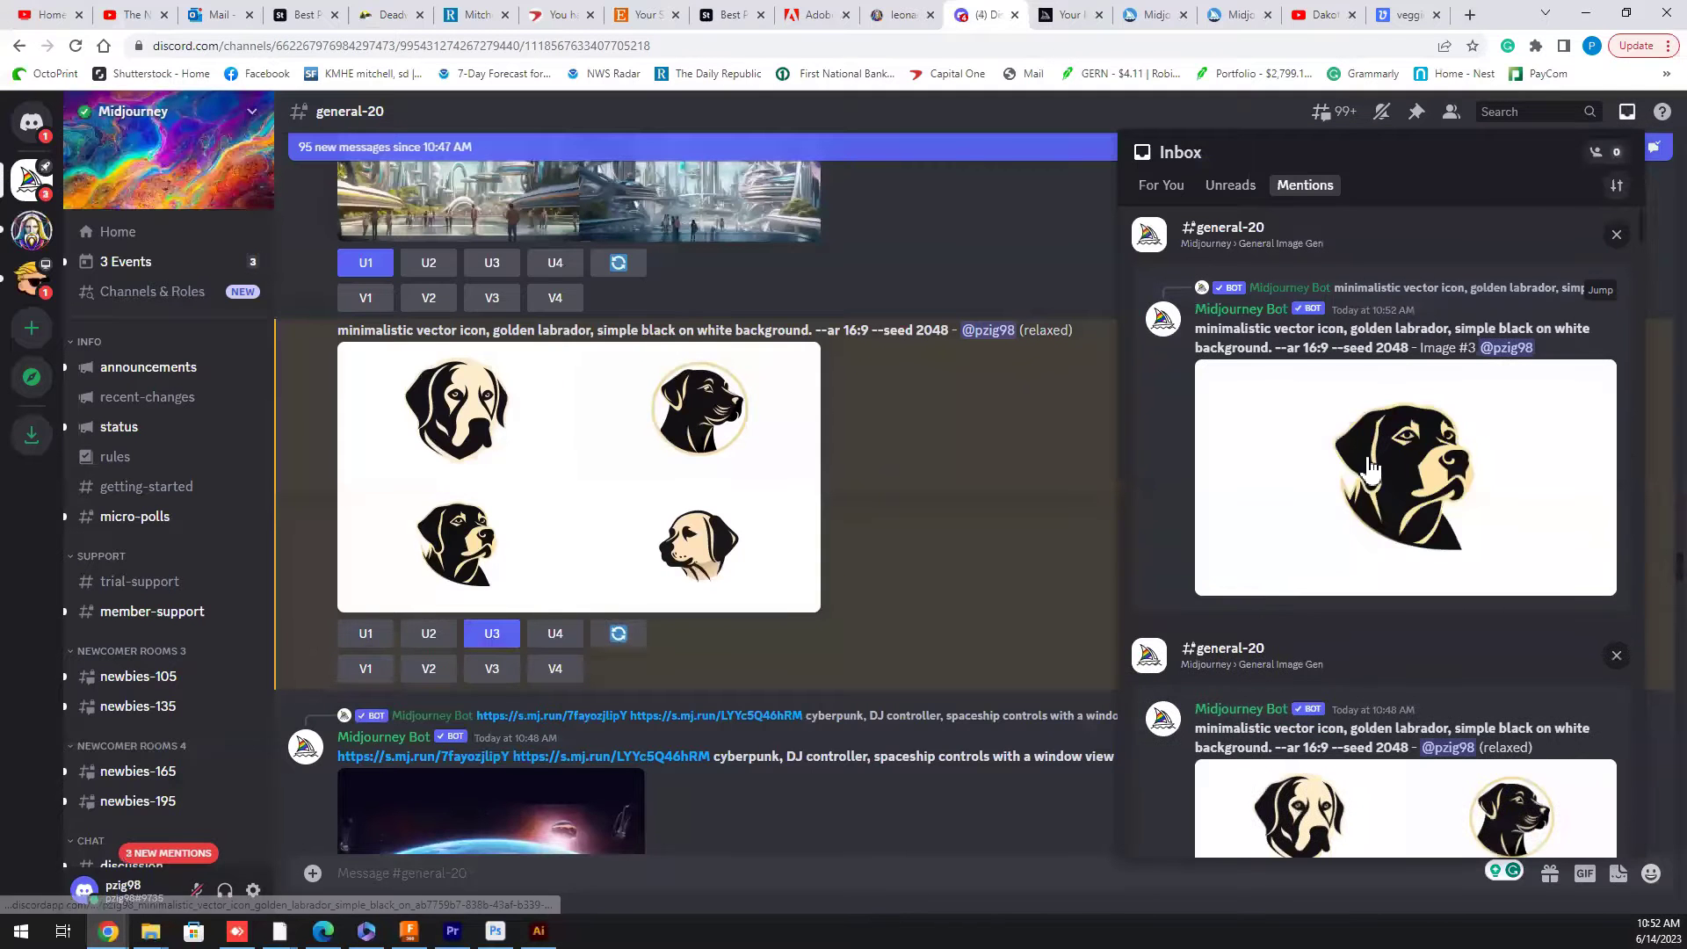
{"action": "left_click", "coordinate": [1603, 291]}
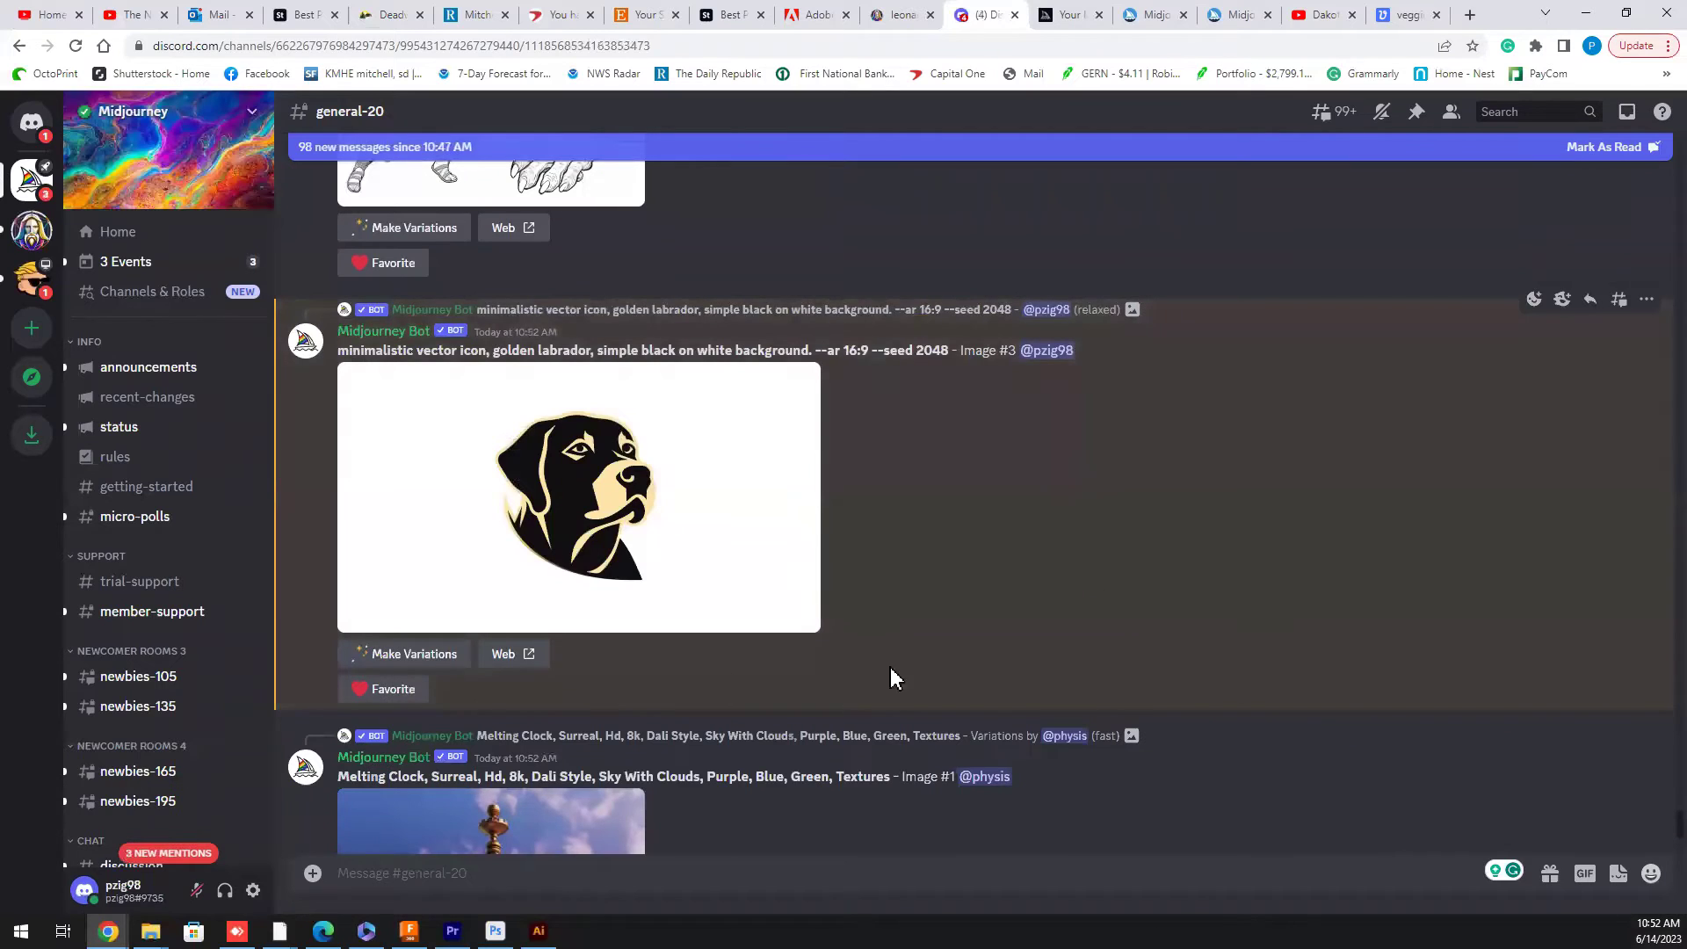
{"action": "left_click", "coordinate": [400, 693]}
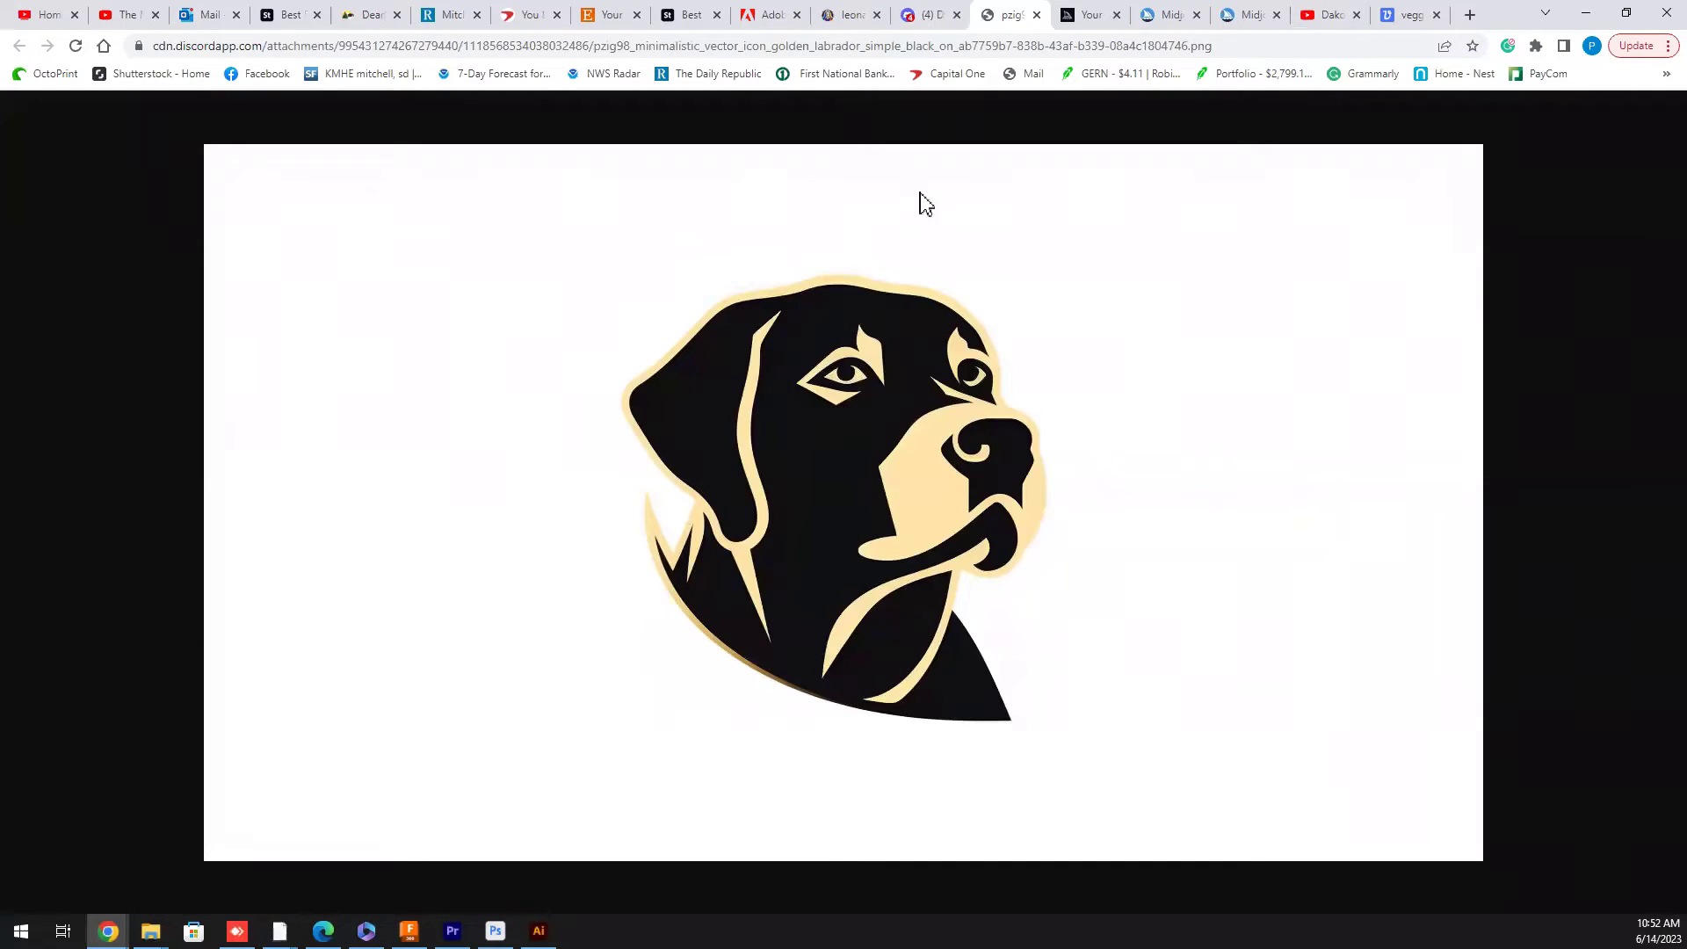
{"action": "left_click", "coordinate": [1037, 16]}
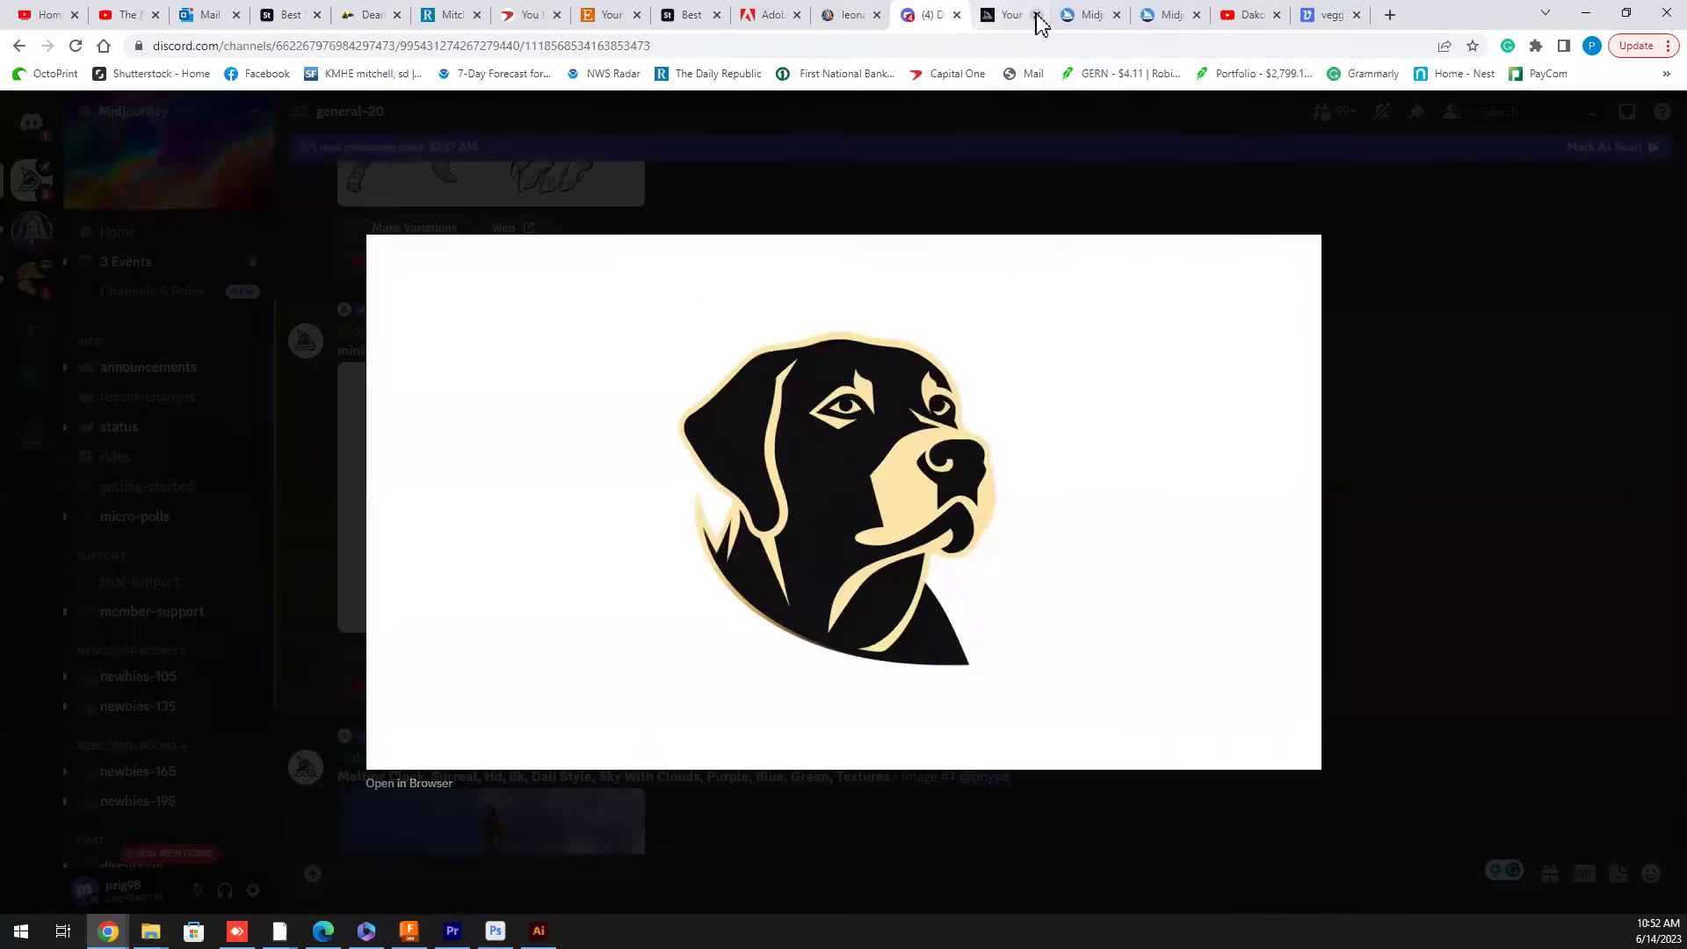
{"action": "left_click", "coordinate": [1353, 220]}
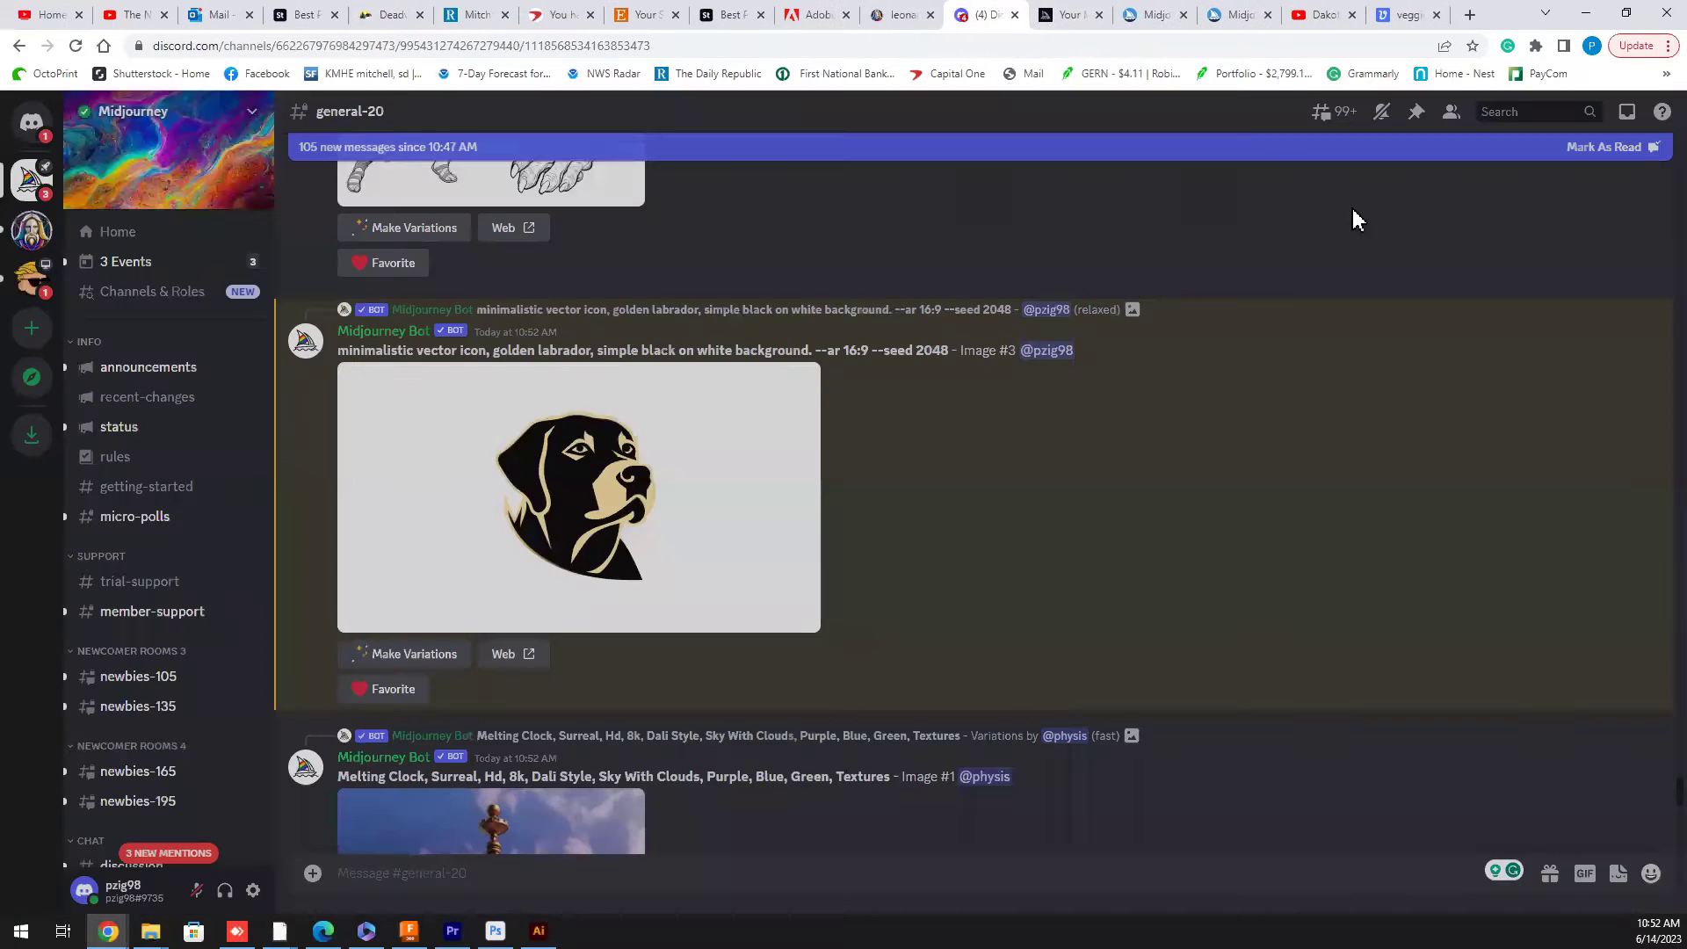
- Reload the Midjourney web gallery and scroll through it to find the new labrador
{"action": "left_click", "coordinate": [1081, 17]}
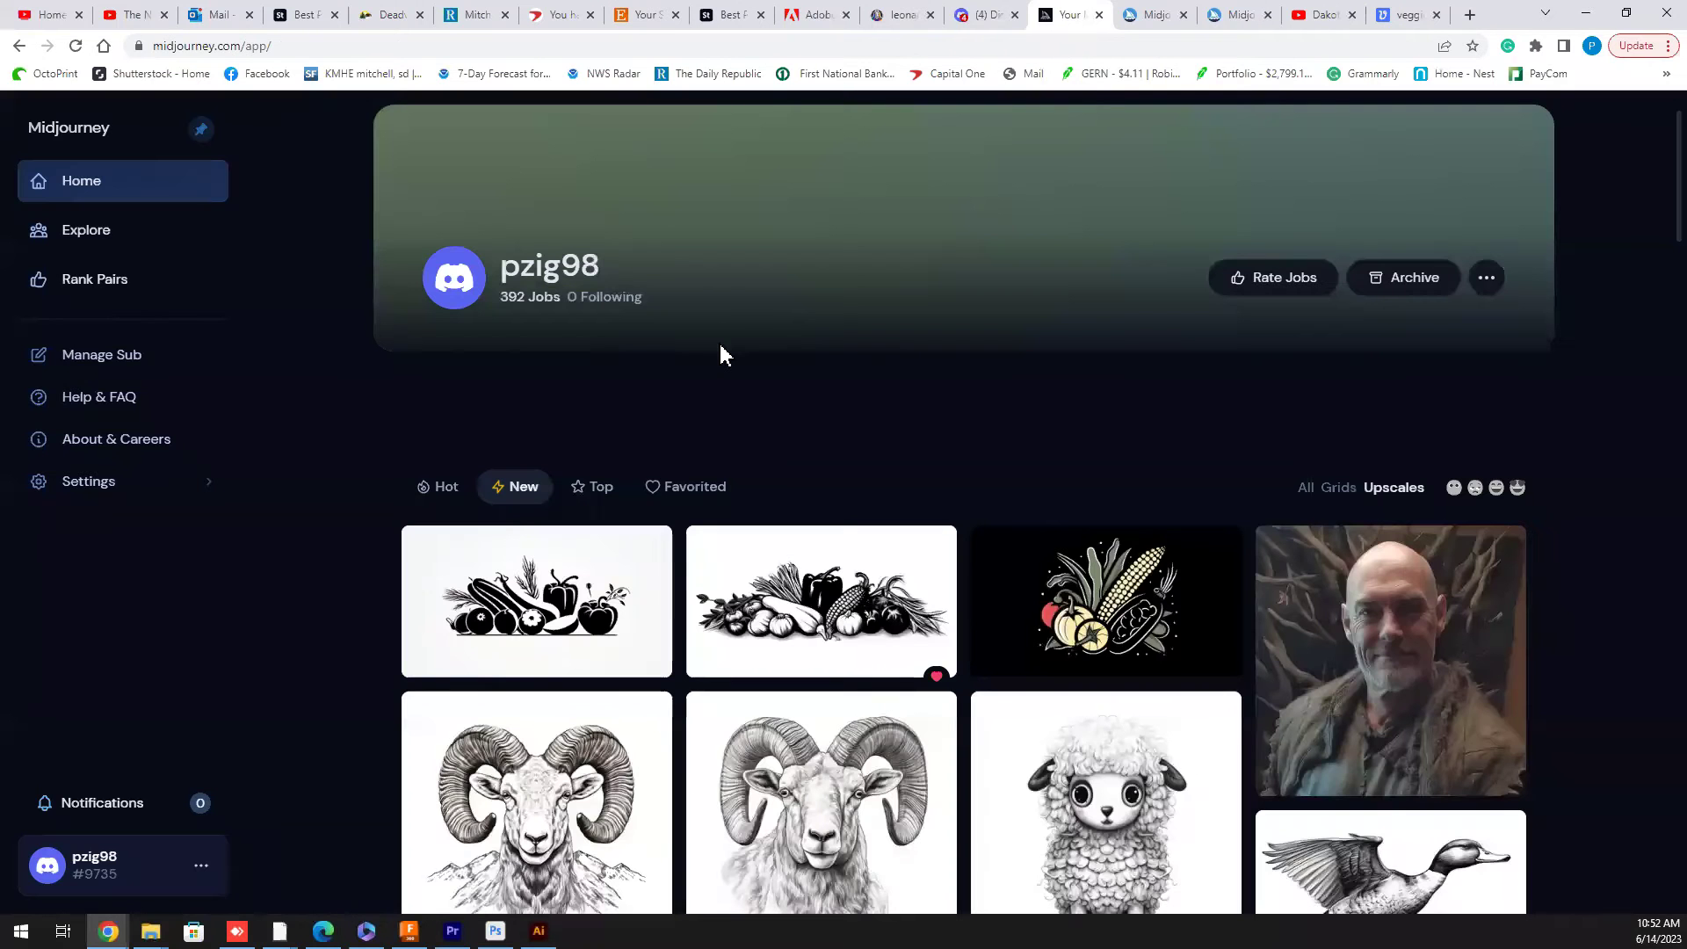
{"action": "left_click", "coordinate": [76, 46]}
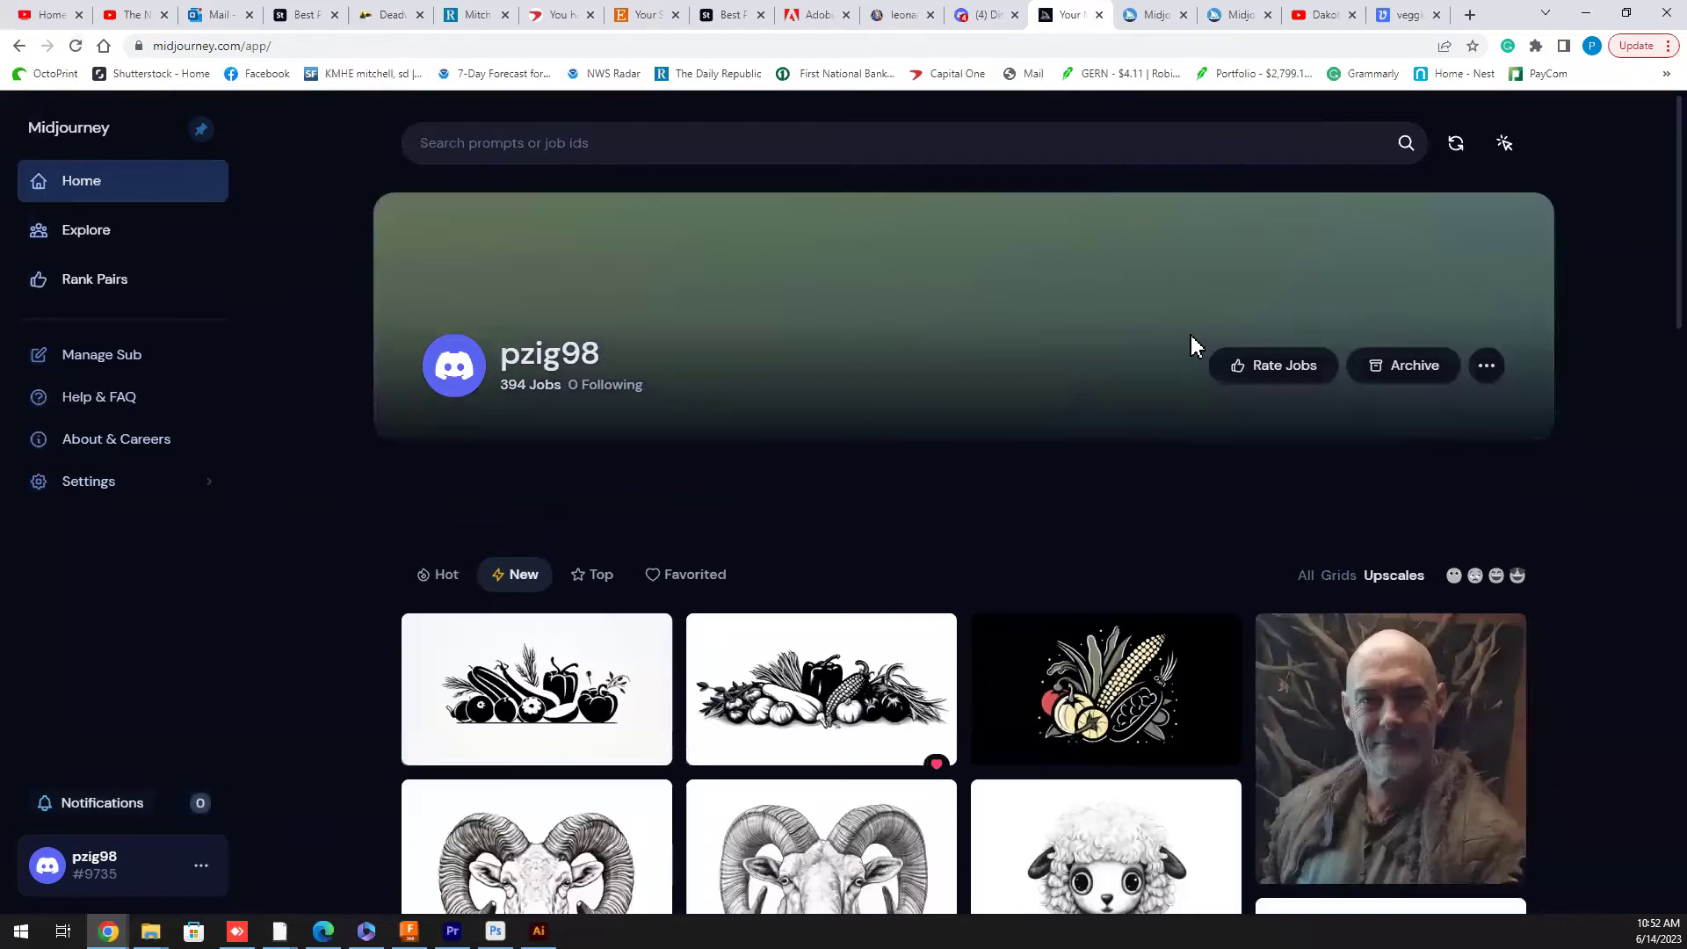
{"action": "scroll", "coordinate": [1017, 366], "scroll_direction": "down", "scroll_amount": 1}
{"action": "scroll", "coordinate": [1017, 366], "scroll_direction": "down", "scroll_amount": 3}
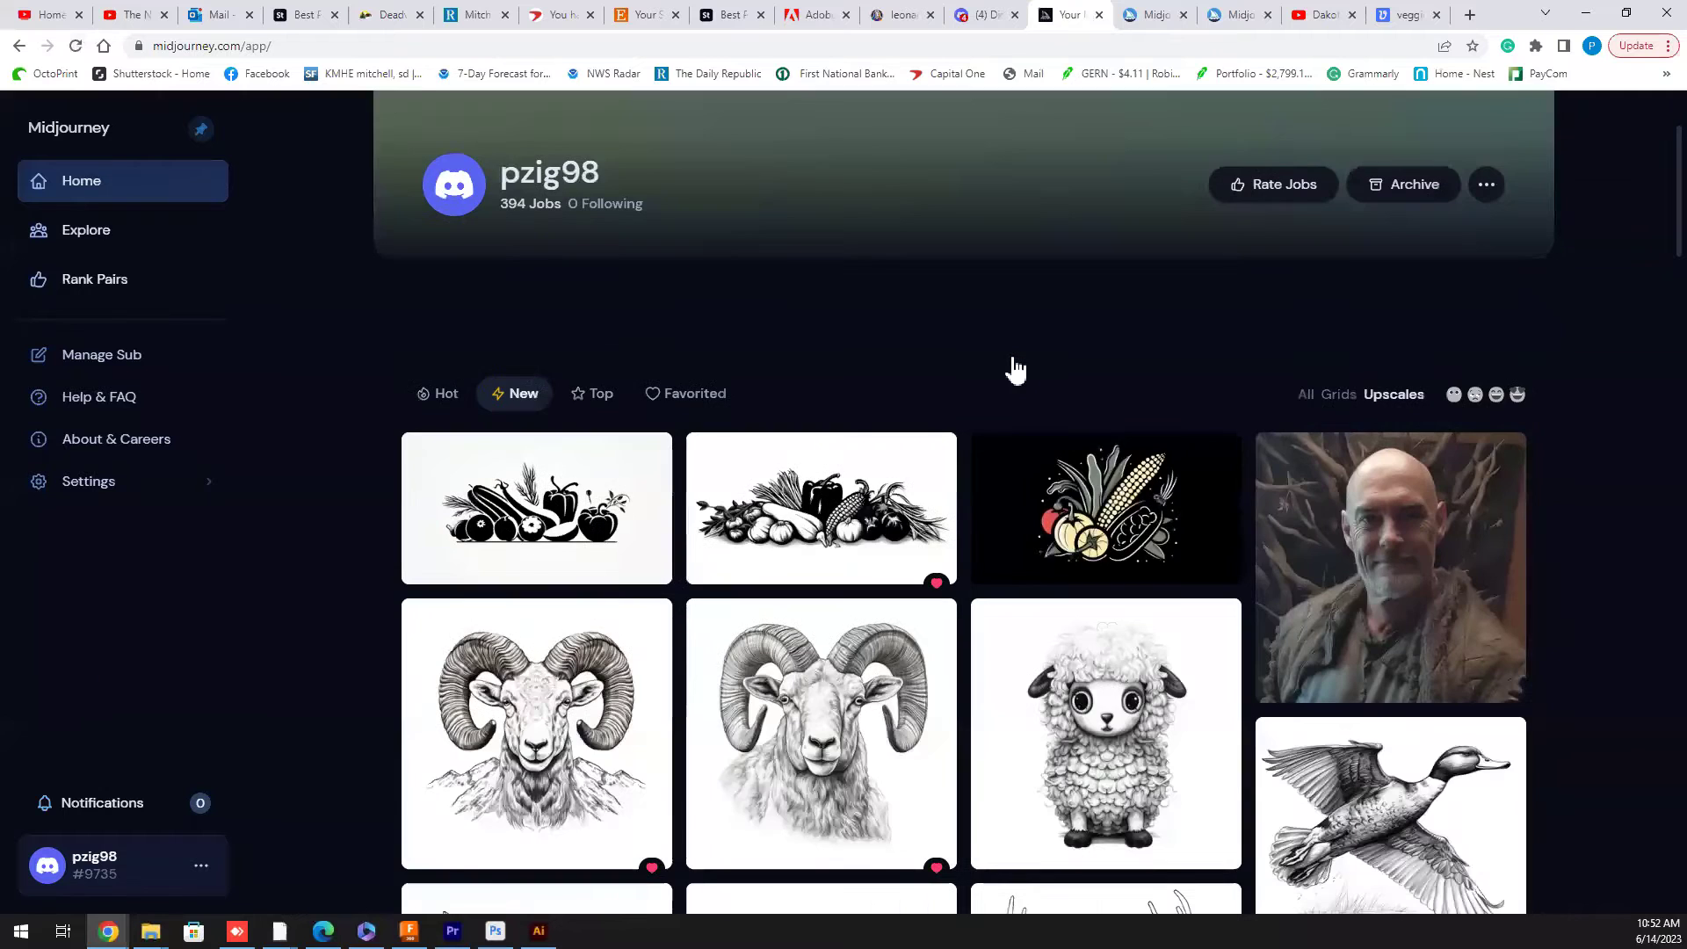
{"action": "scroll", "coordinate": [874, 286], "scroll_direction": "down", "scroll_amount": 1}
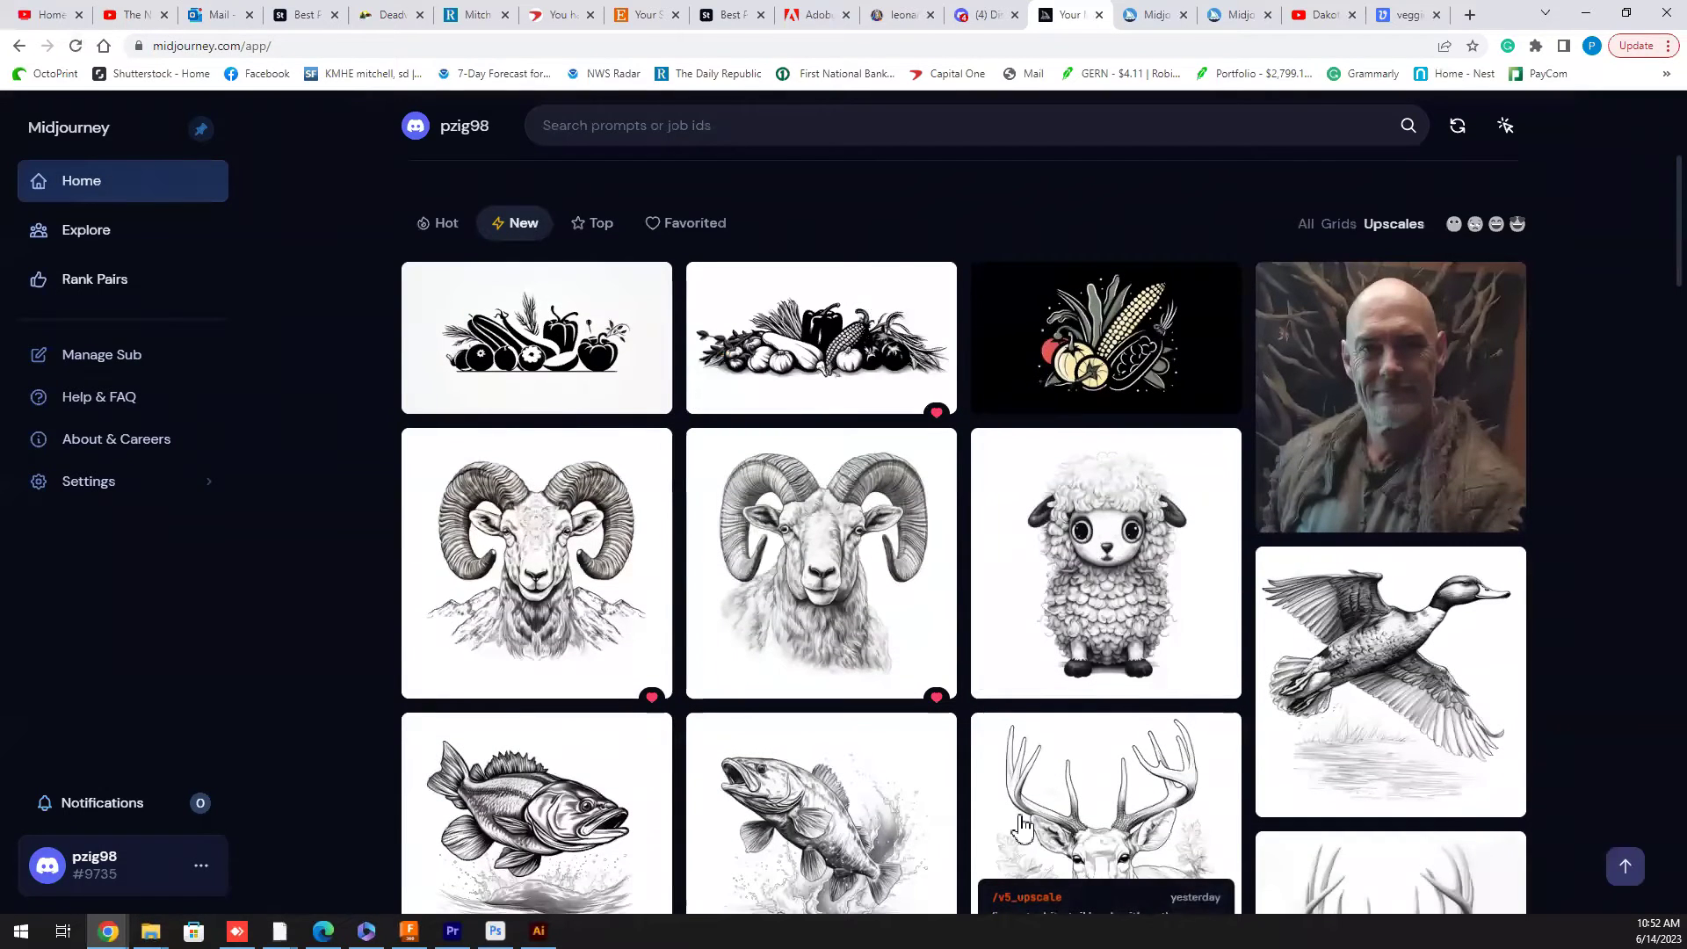
{"action": "scroll", "coordinate": [879, 747], "scroll_direction": "down", "scroll_amount": 1}
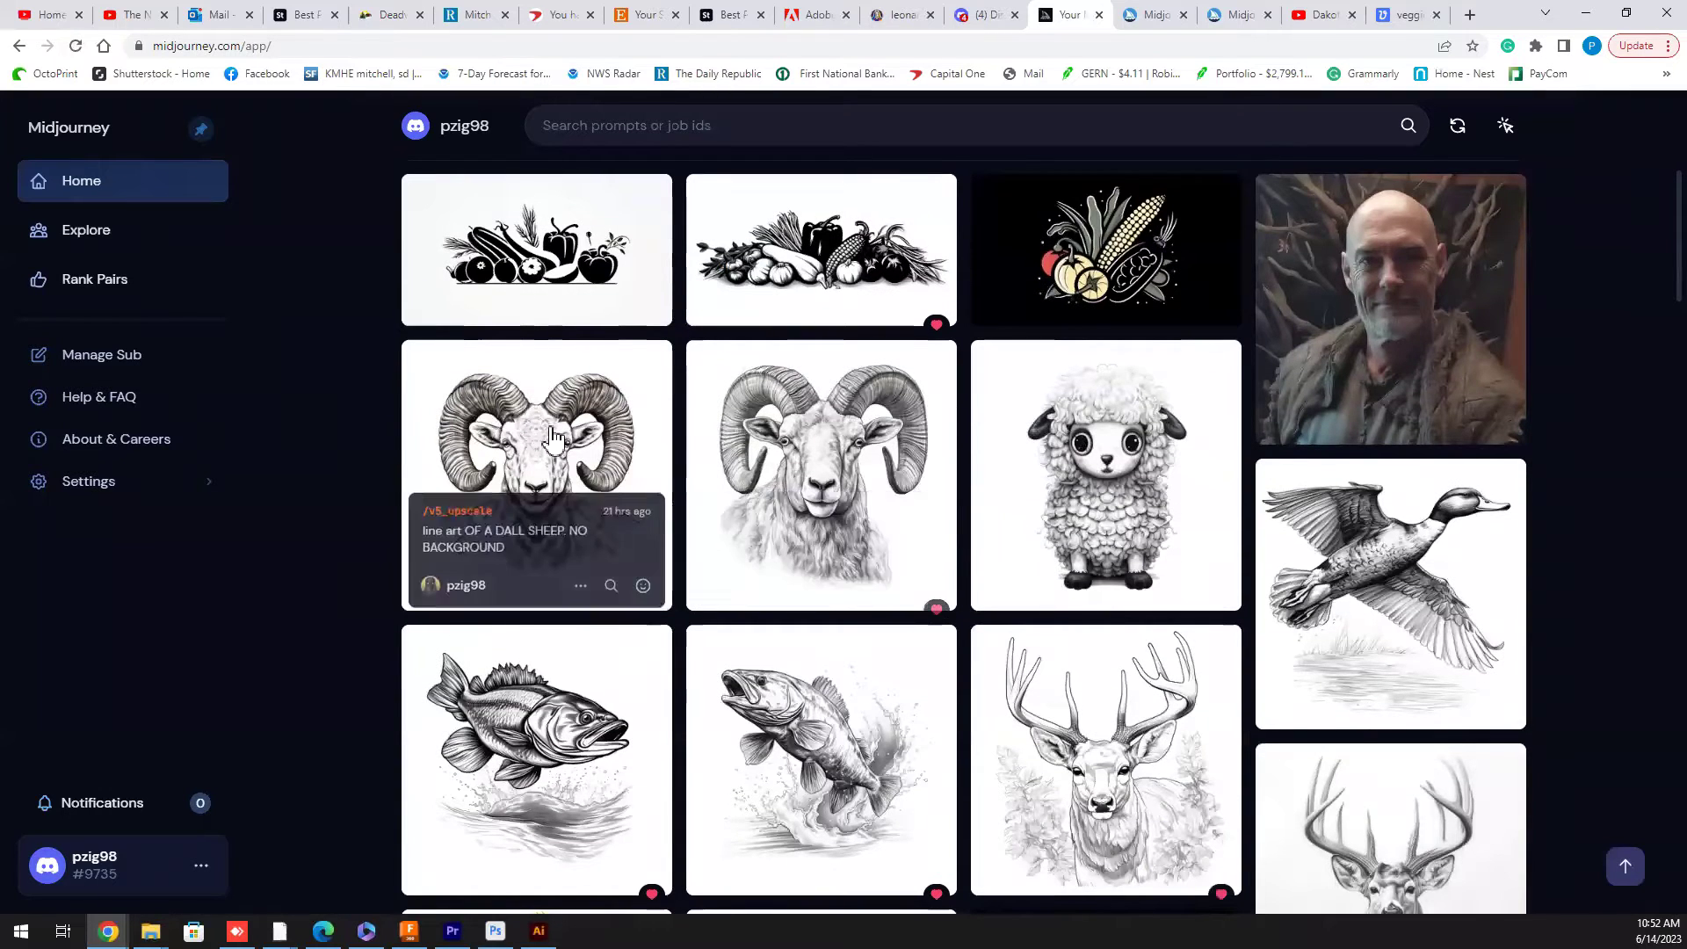
{"action": "scroll", "coordinate": [790, 528], "scroll_direction": "up", "scroll_amount": 2}
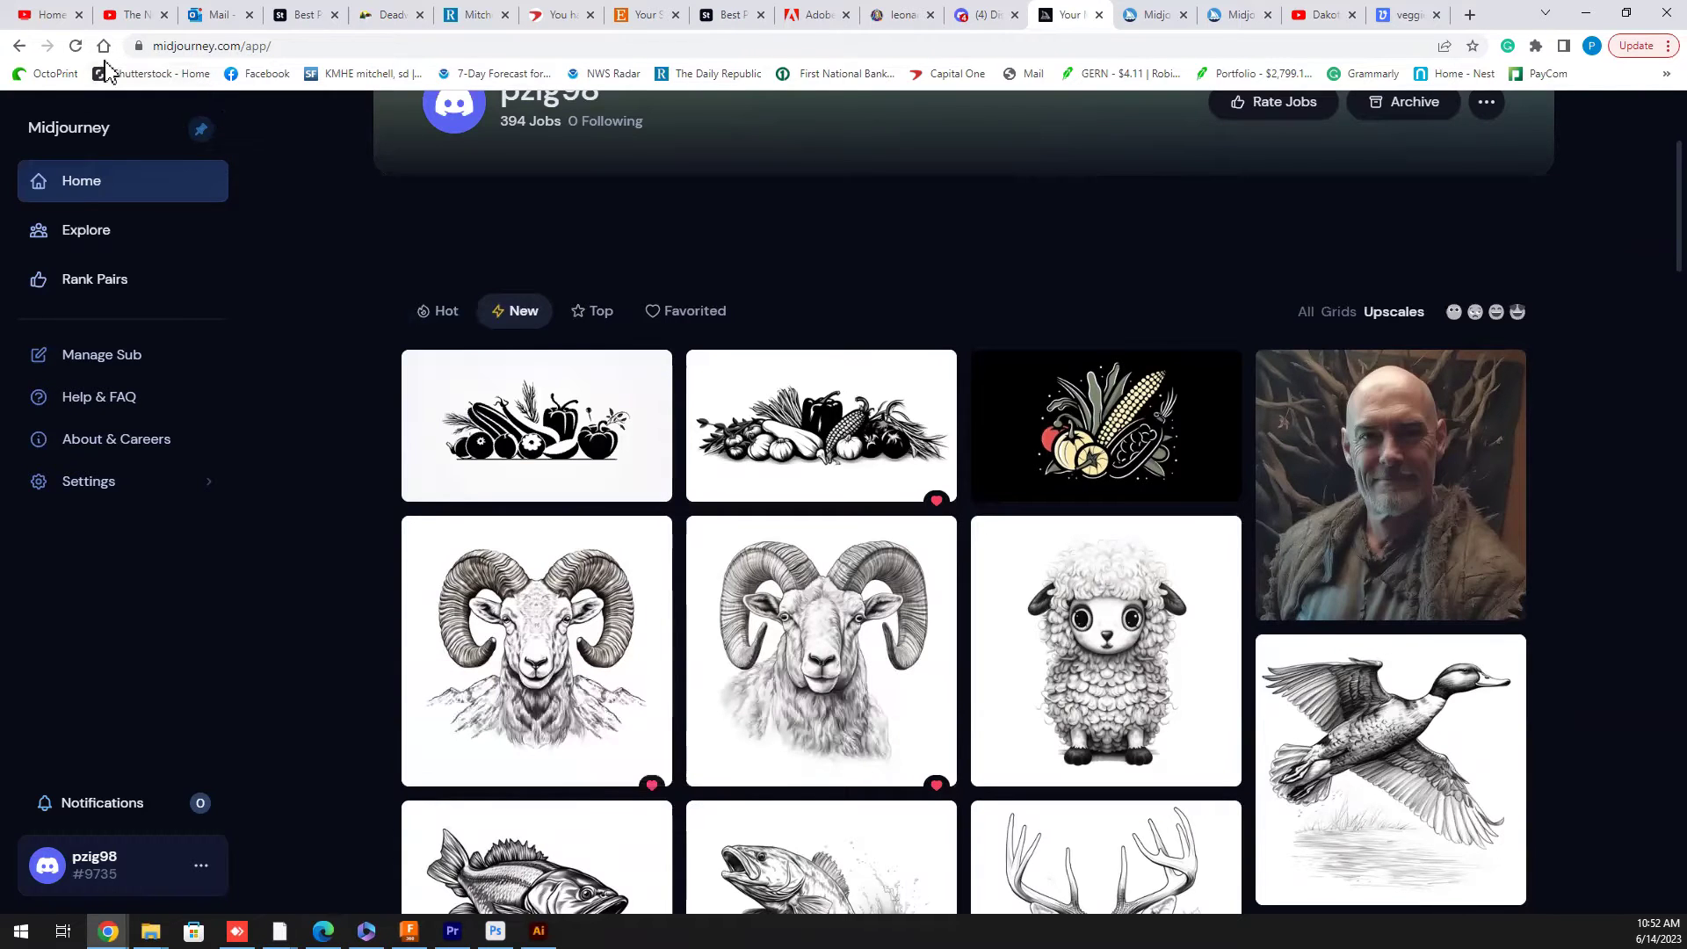
- Save the golden labrador upscale from the gallery's options menu as a PNG
{"action": "left_click", "coordinate": [75, 47]}
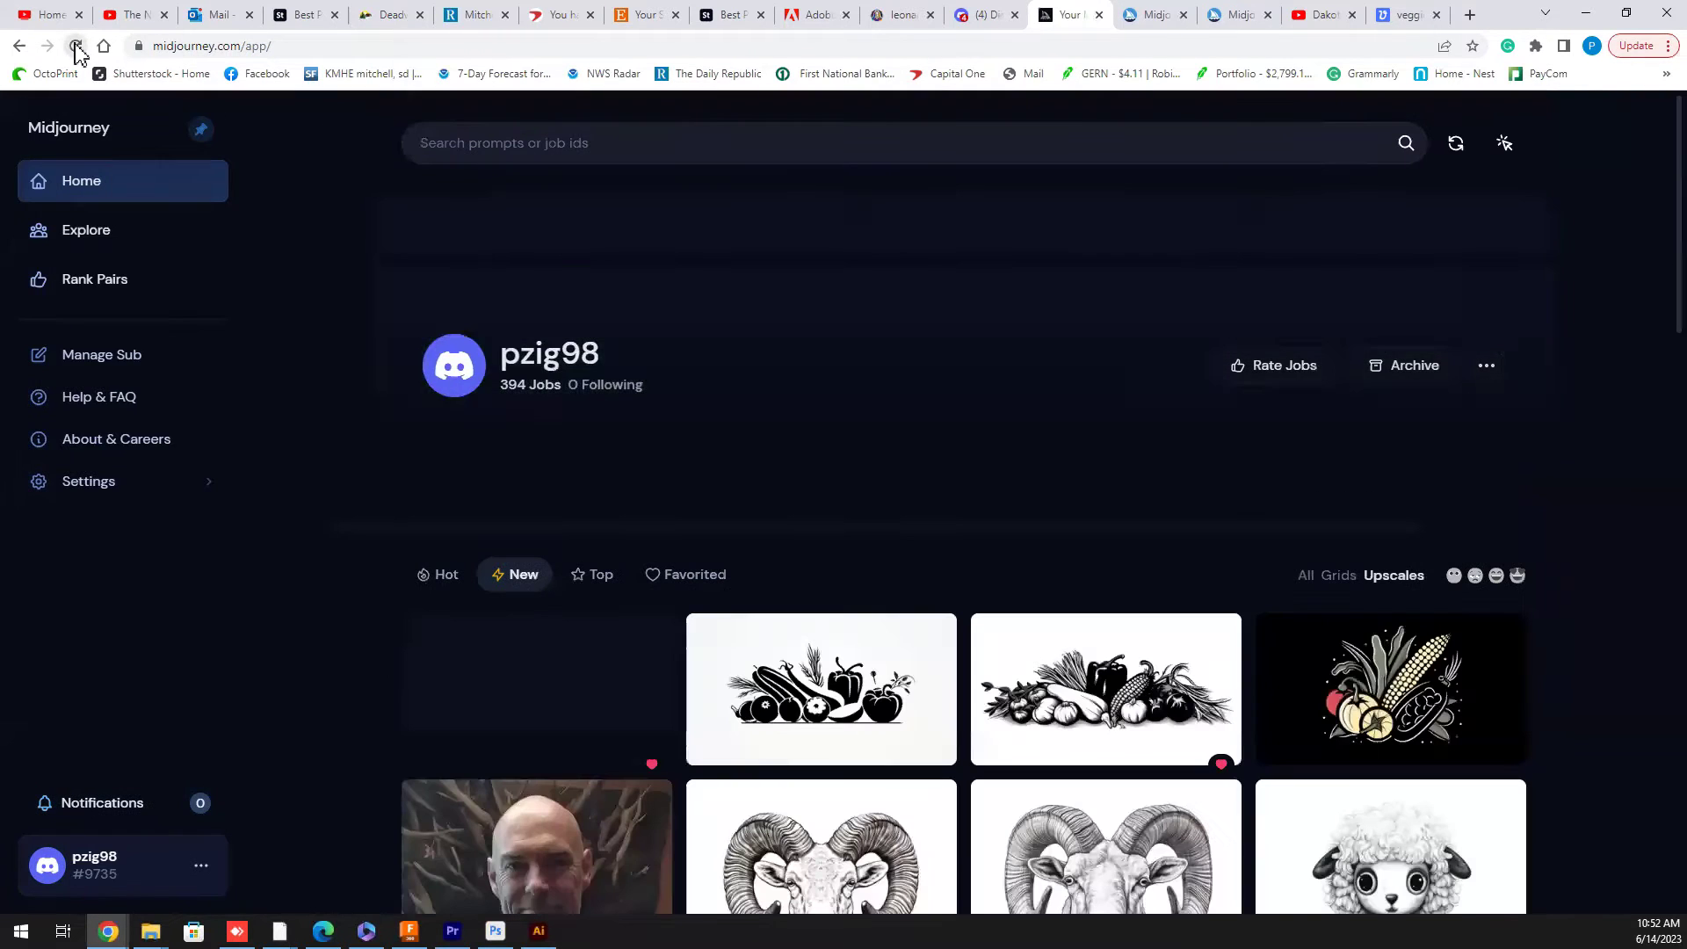
{"action": "scroll", "coordinate": [678, 414], "scroll_direction": "down", "scroll_amount": 2}
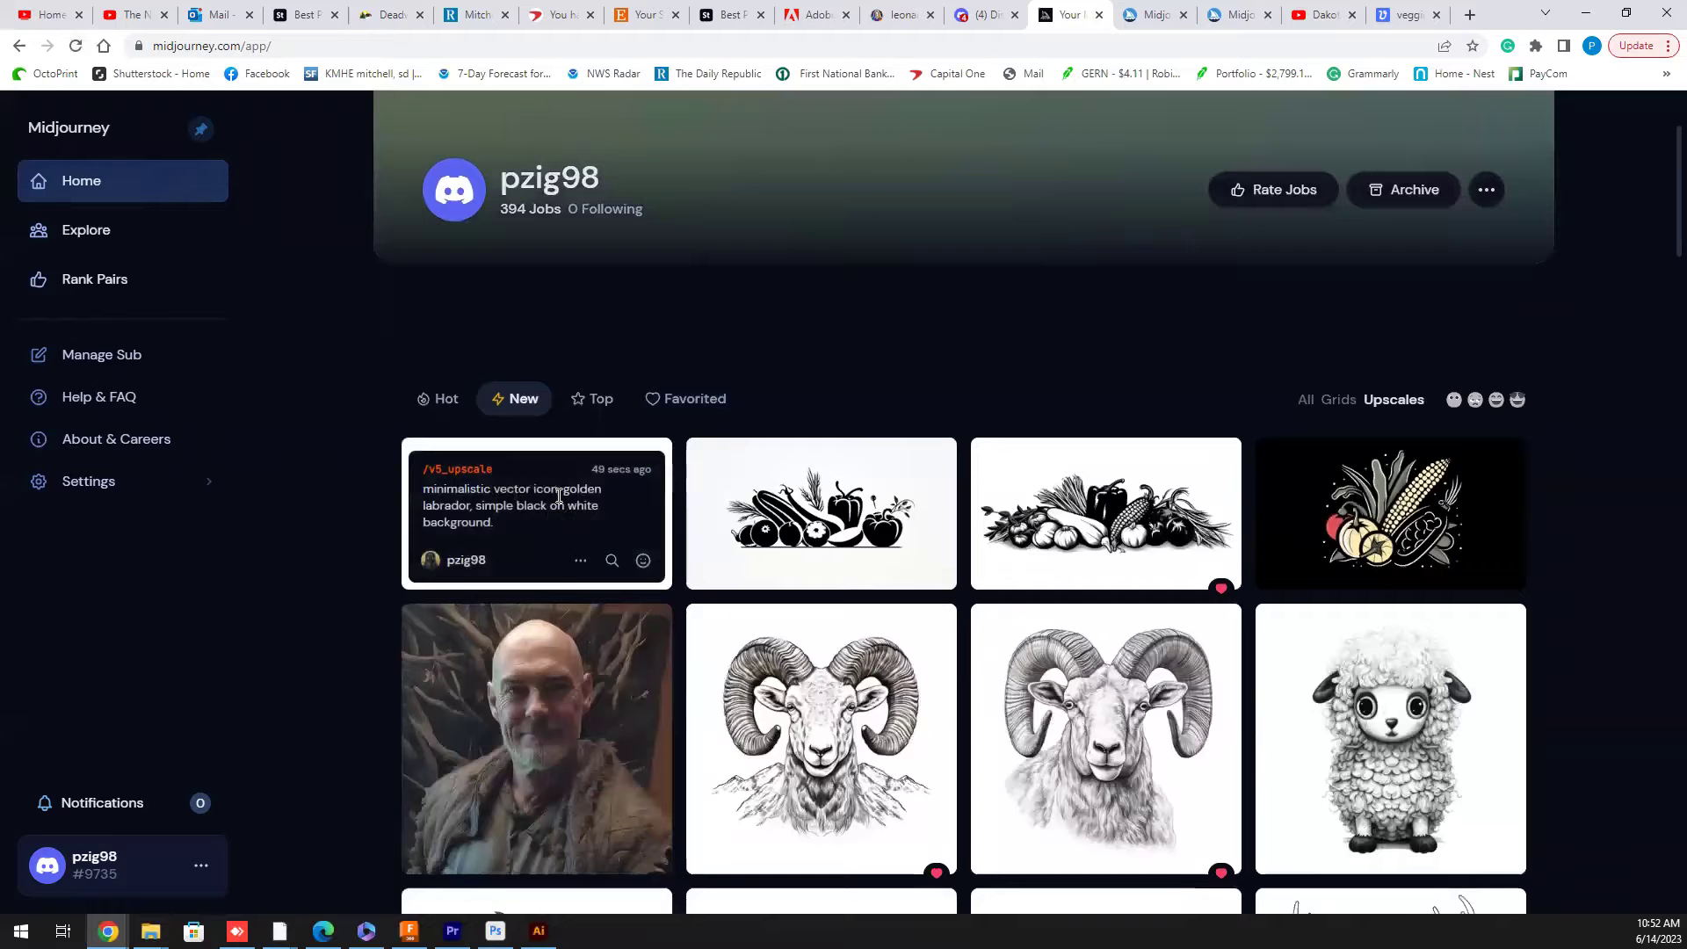
{"action": "left_click", "coordinate": [580, 562]}
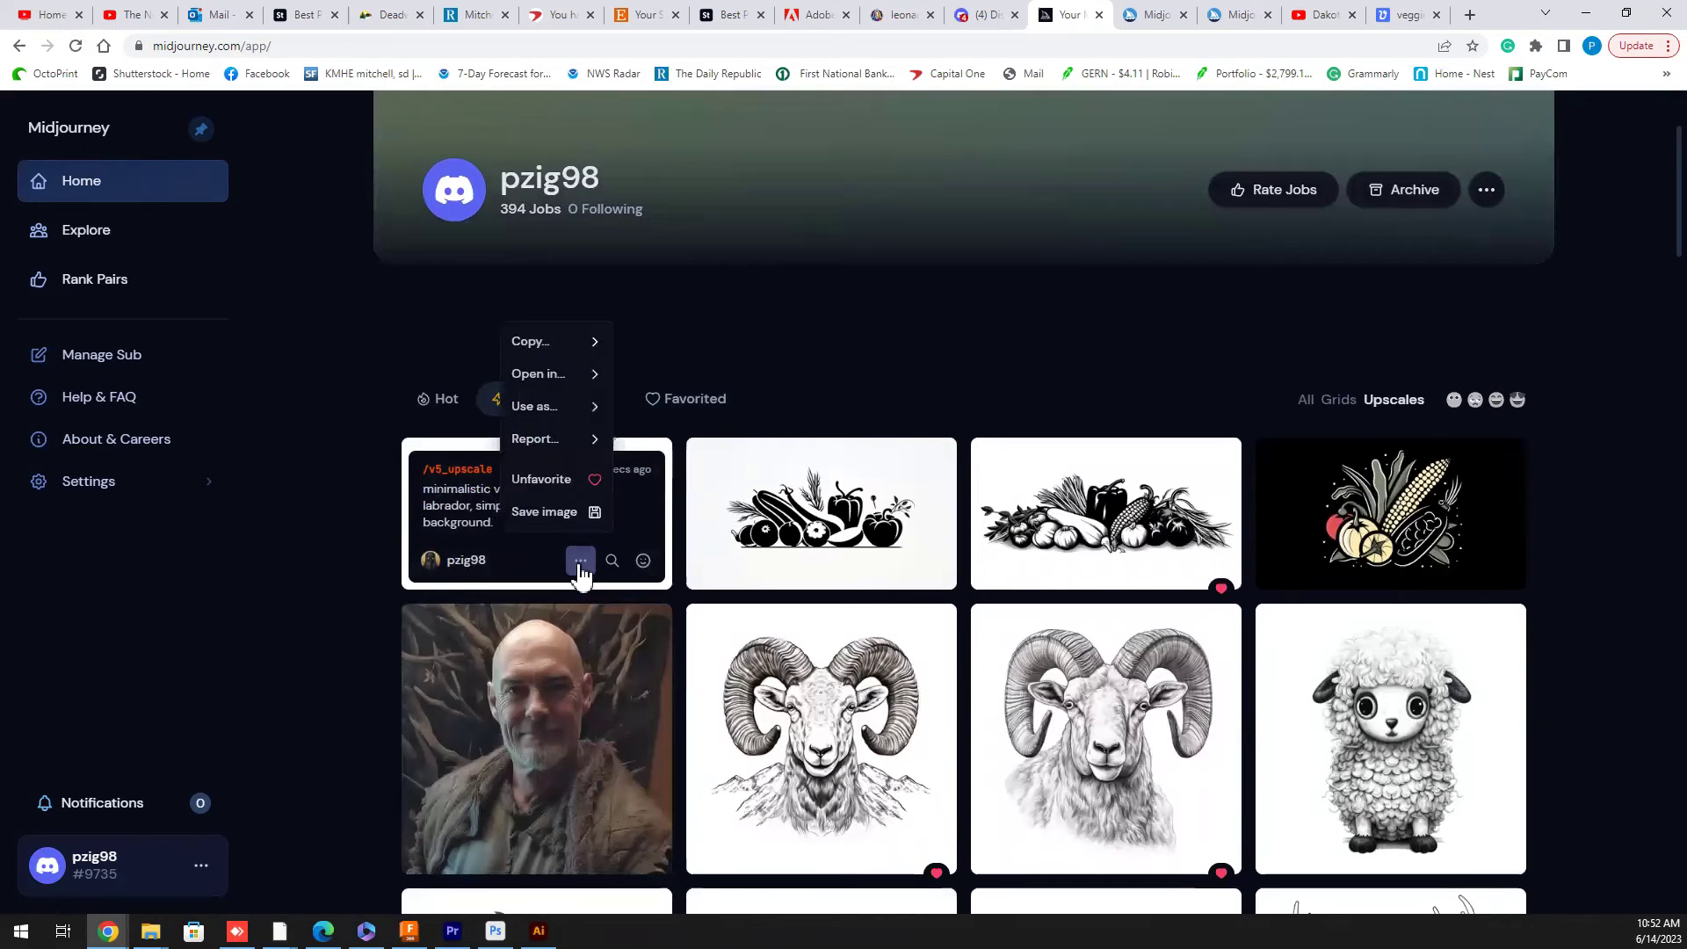
{"action": "left_click", "coordinate": [554, 514]}
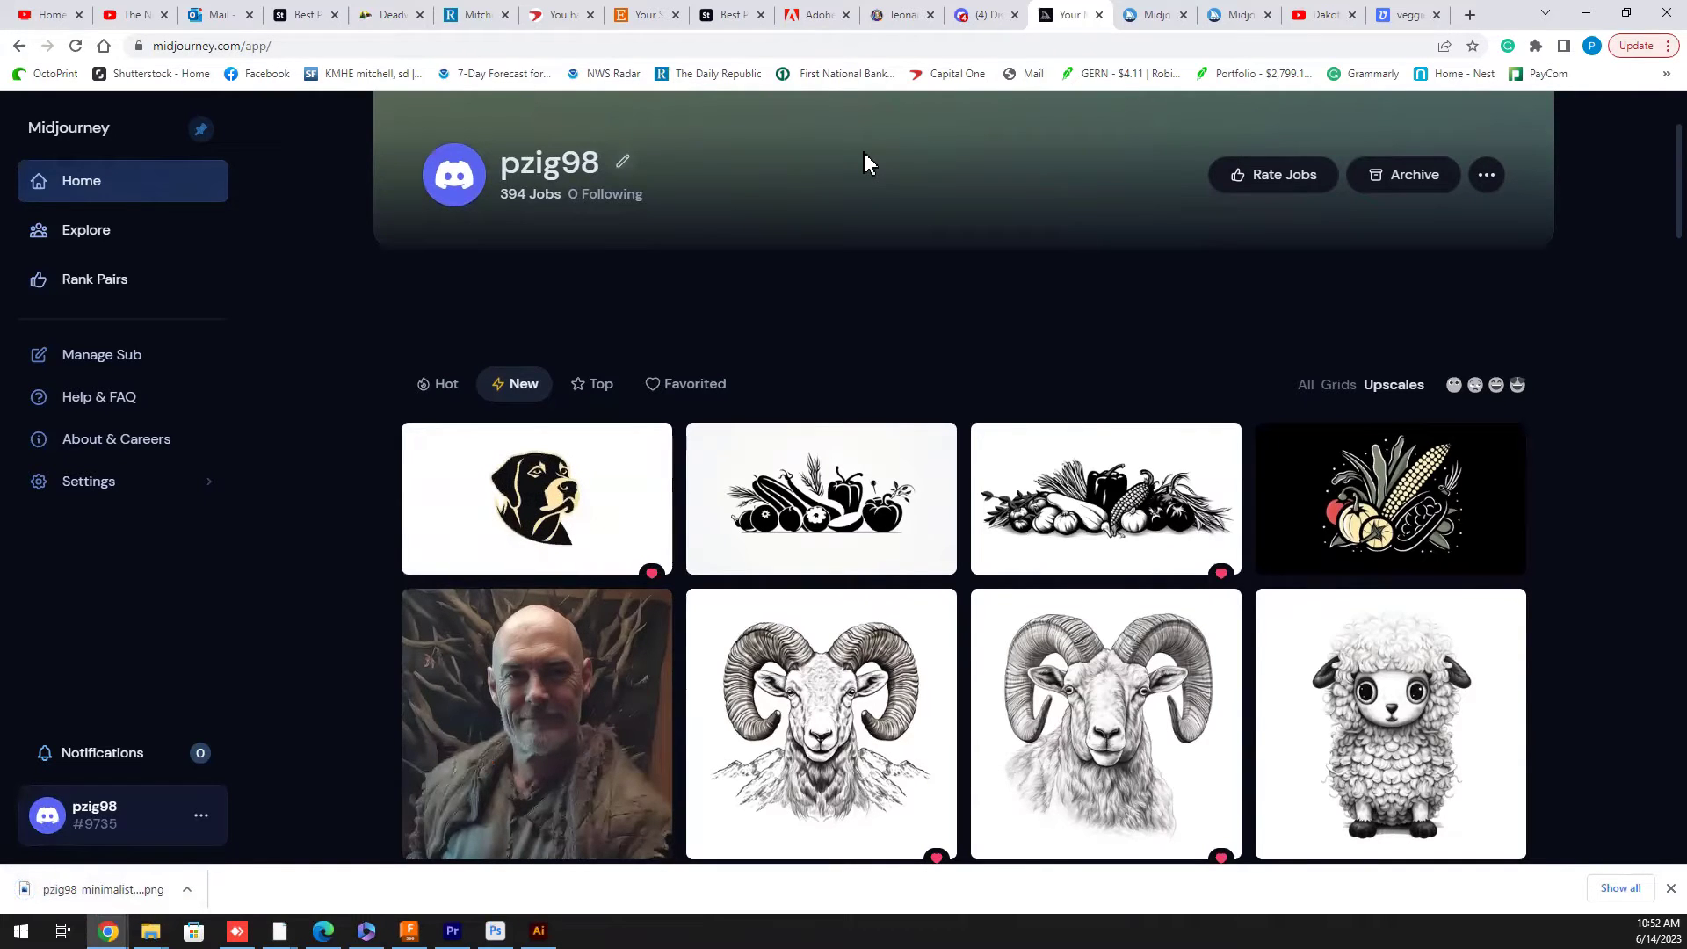
- Leave the Firefly vegetable results and scroll through the image gallery
{"action": "left_click", "coordinate": [1409, 16]}
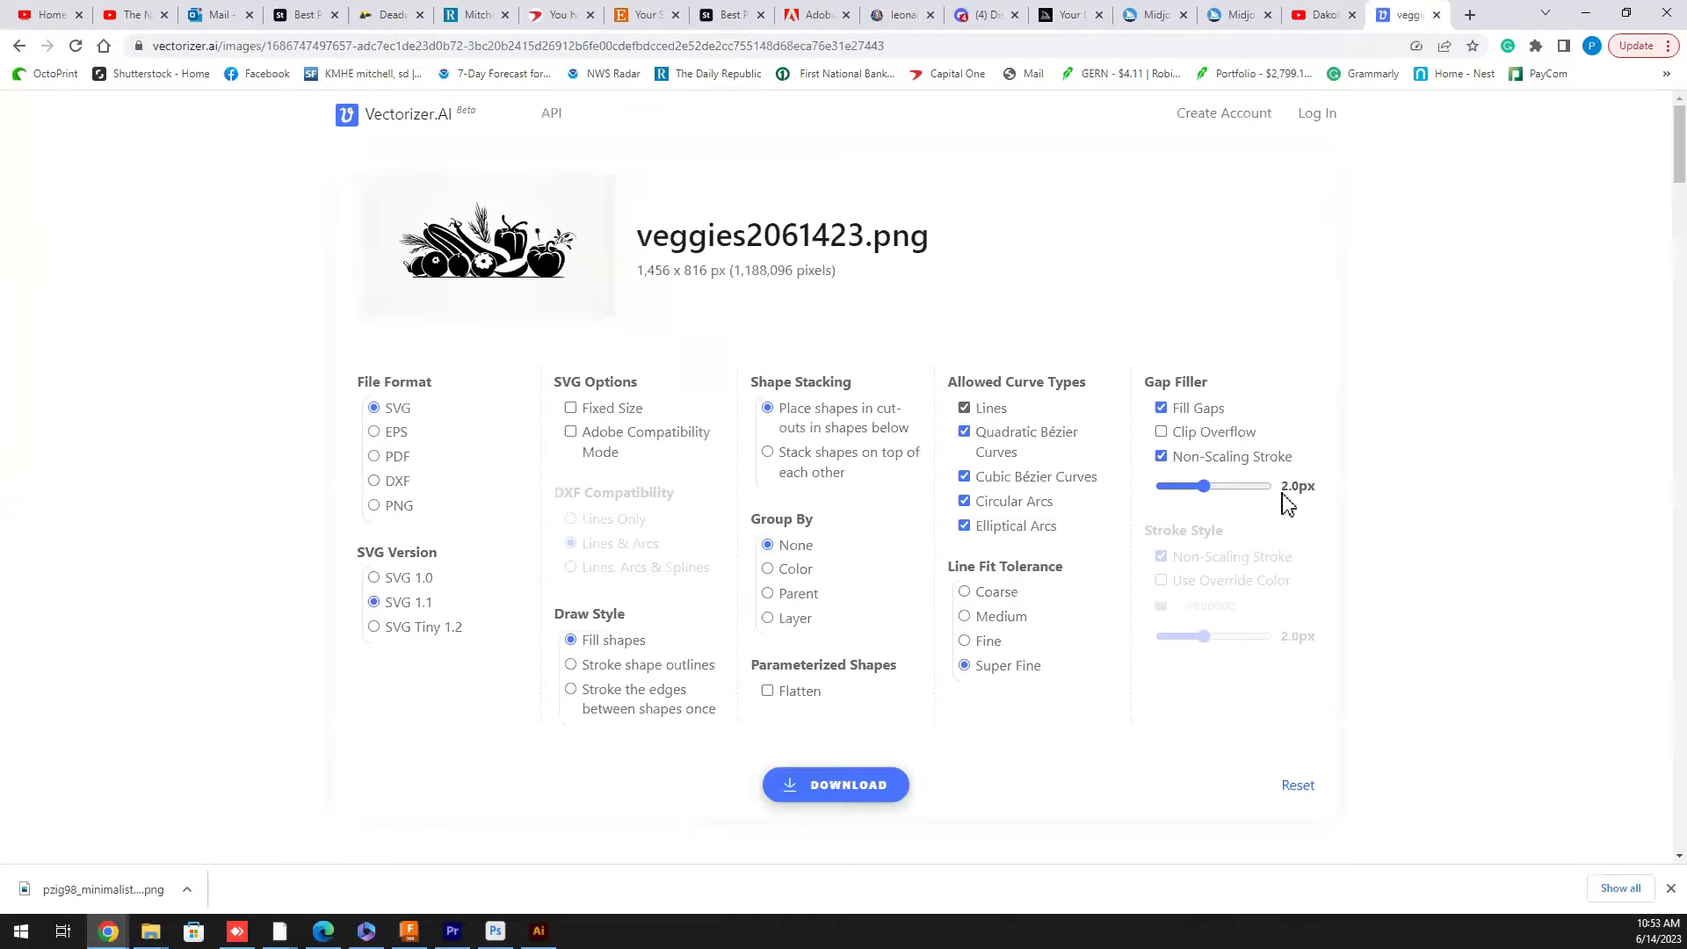
{"action": "left_click", "coordinate": [804, 16]}
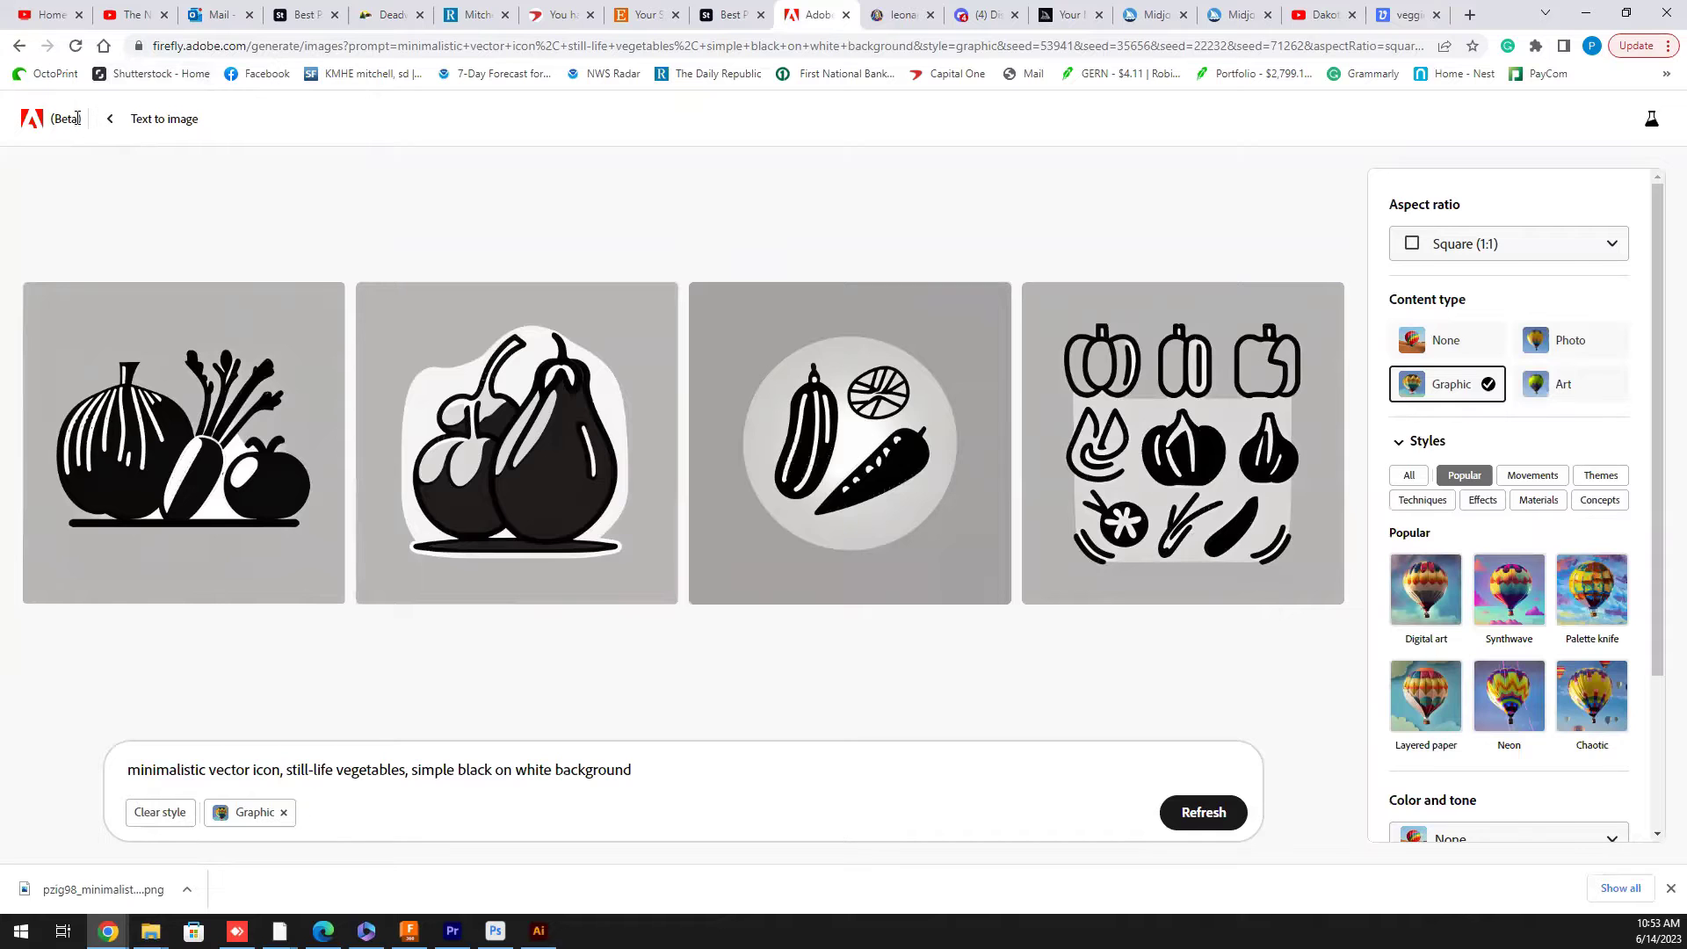
{"action": "left_click", "coordinate": [112, 120]}
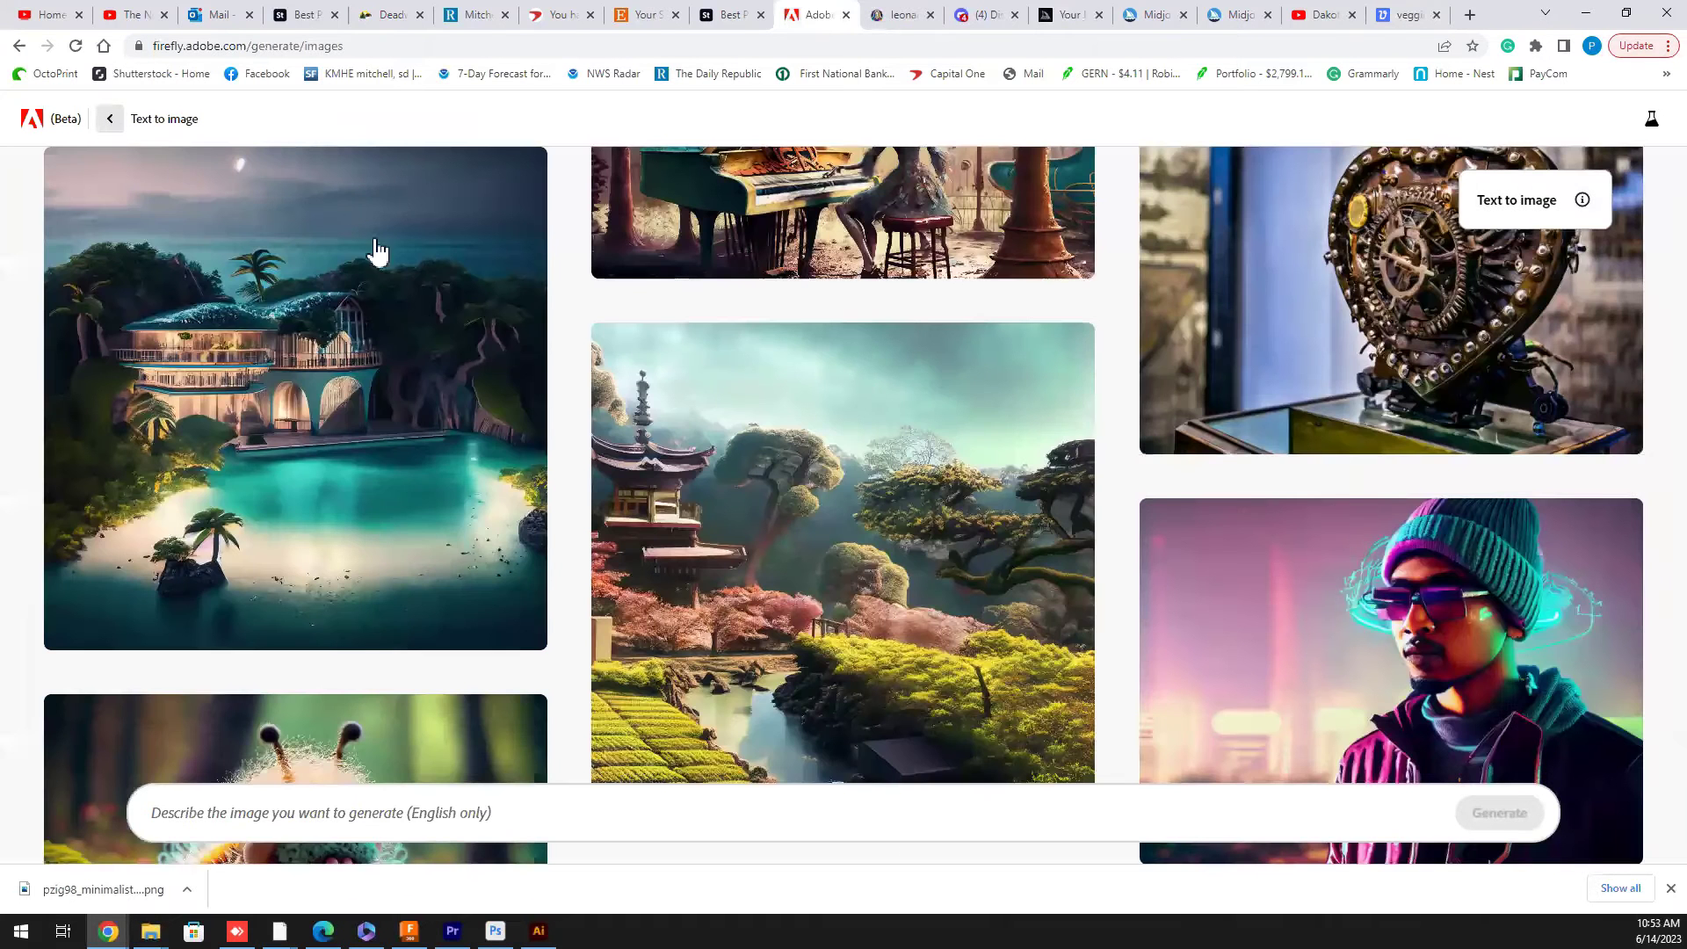
{"action": "scroll", "coordinate": [938, 492], "scroll_direction": "down", "scroll_amount": 3}
{"action": "scroll", "coordinate": [938, 491], "scroll_direction": "down", "scroll_amount": 10}
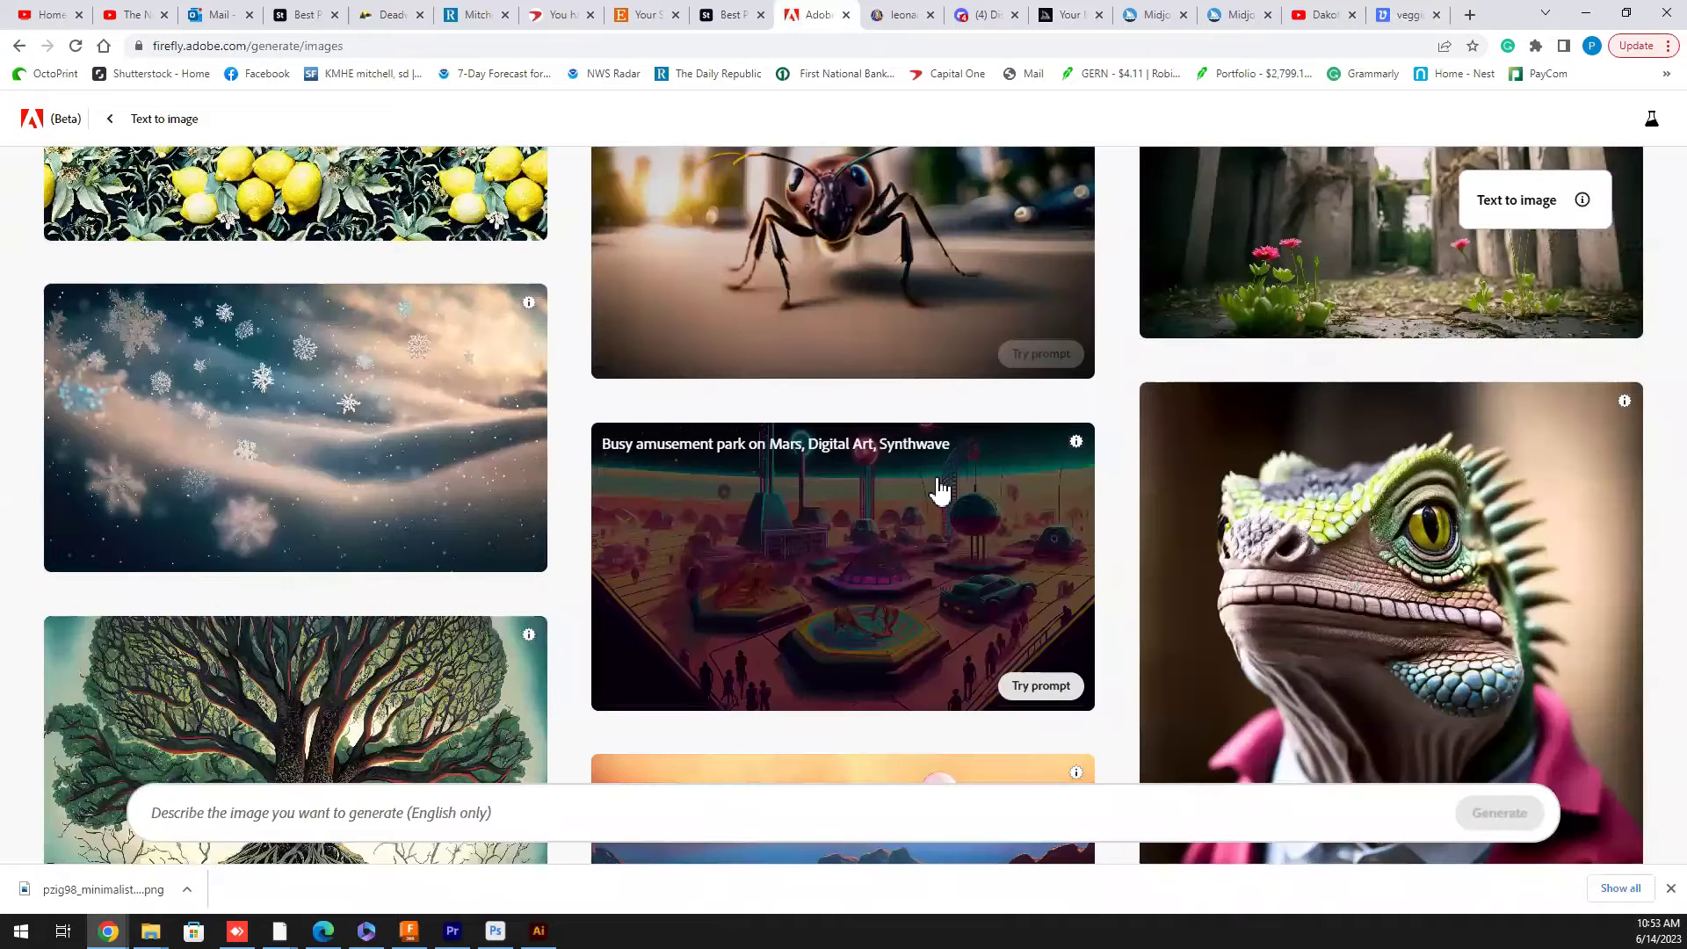
{"action": "scroll", "coordinate": [233, 157], "scroll_direction": "down", "scroll_amount": 6}
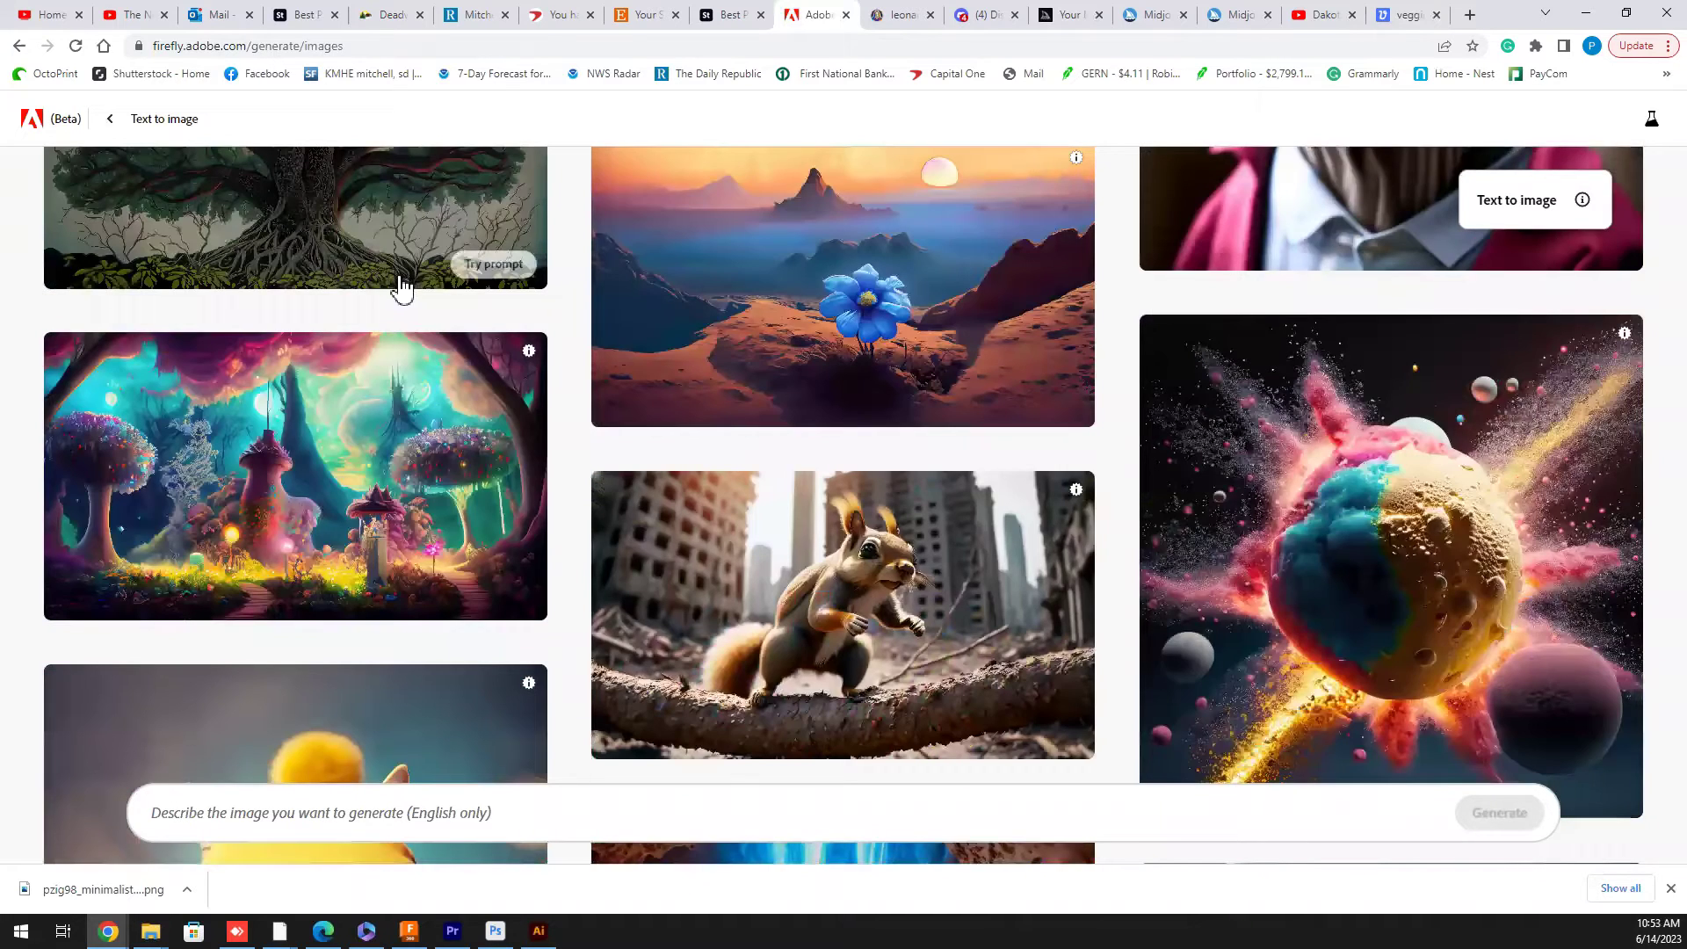
{"action": "scroll", "coordinate": [404, 290], "scroll_direction": "down", "scroll_amount": 5}
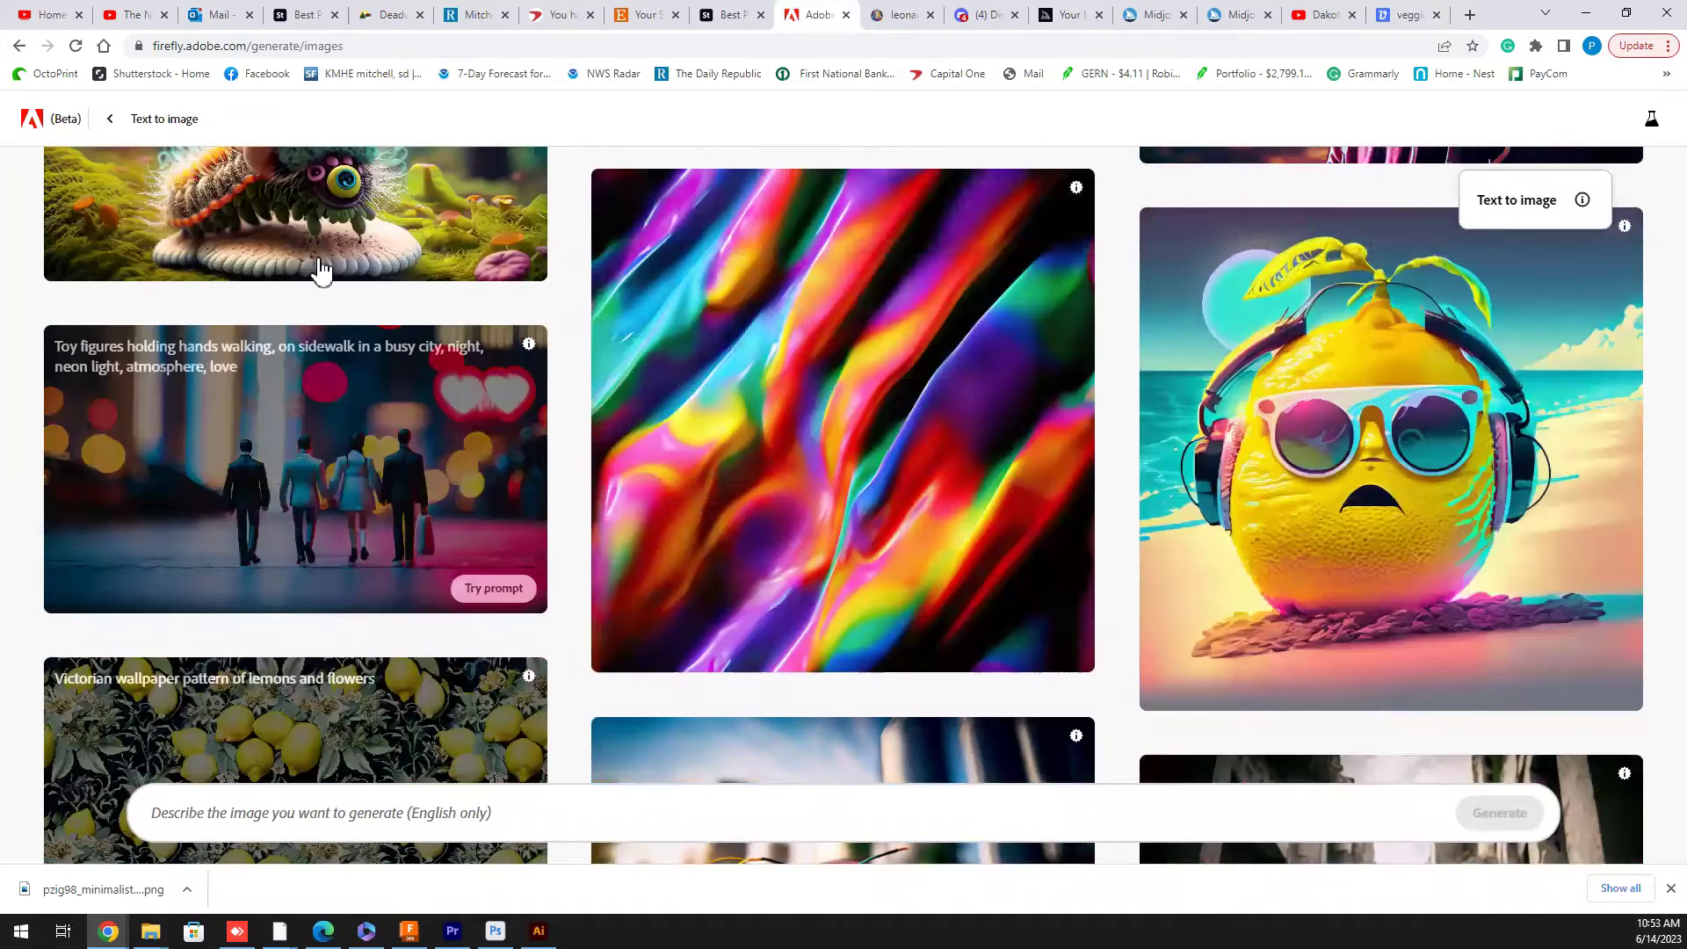
{"action": "scroll", "coordinate": [132, 176], "scroll_direction": "down", "scroll_amount": 5}
- Scroll through the Adobe Firefly home page's feature cards and back up
{"action": "left_click", "coordinate": [31, 123]}
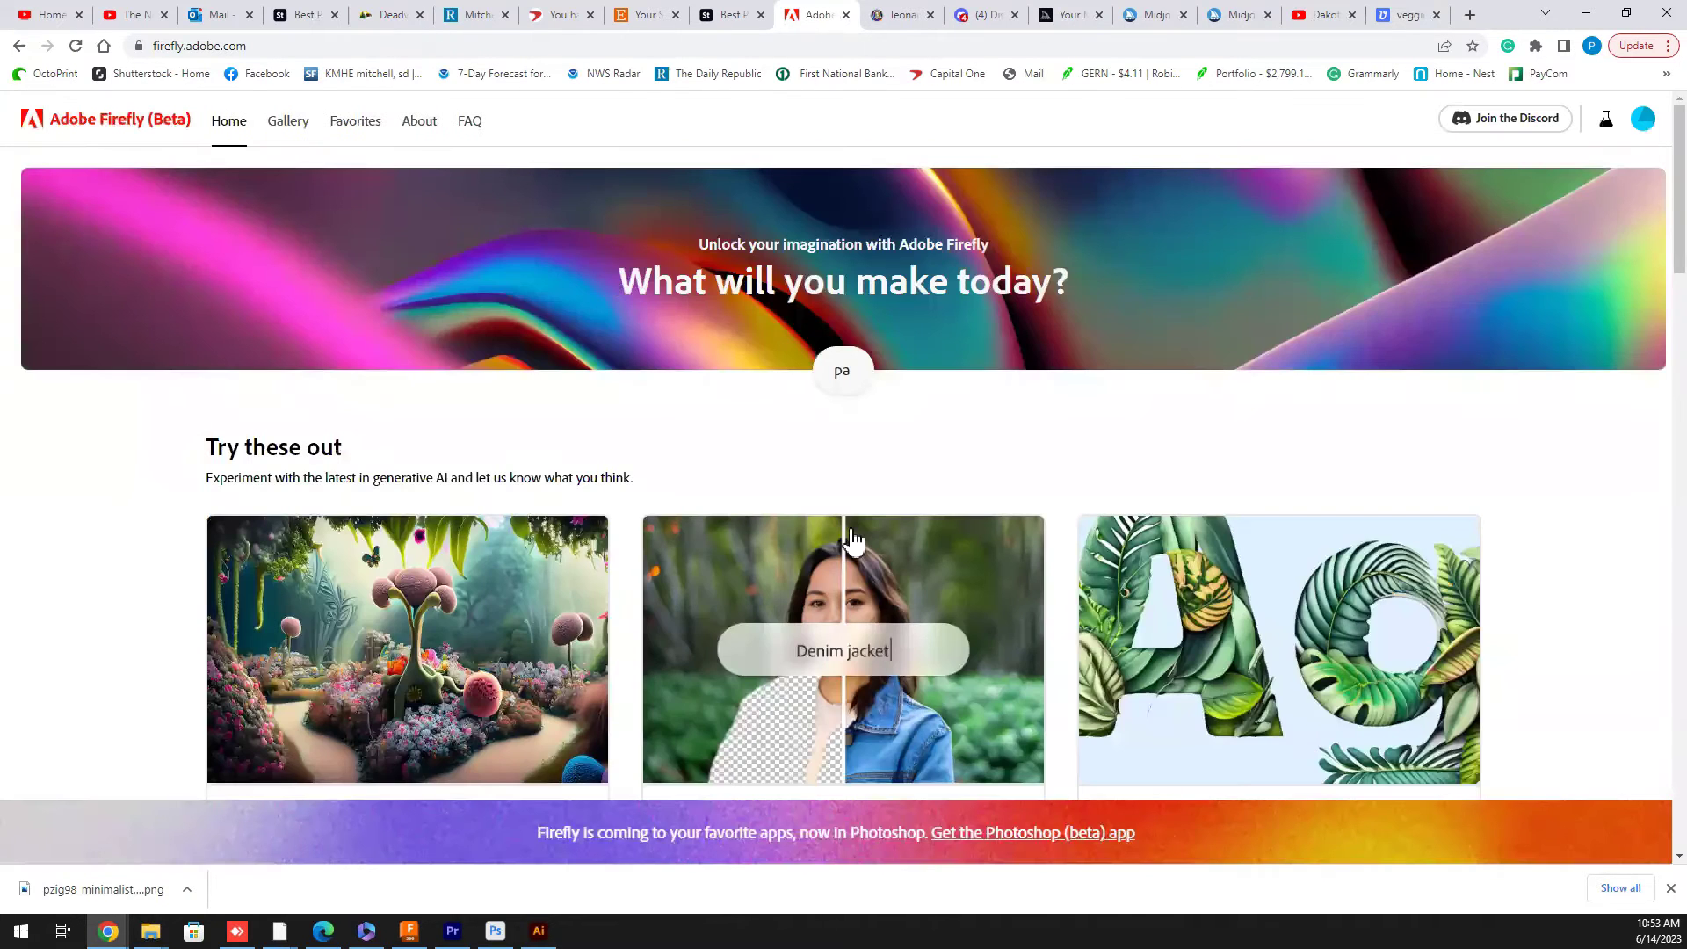
{"action": "scroll", "coordinate": [859, 546], "scroll_direction": "down", "scroll_amount": 3}
{"action": "scroll", "coordinate": [882, 543], "scroll_direction": "down", "scroll_amount": 4}
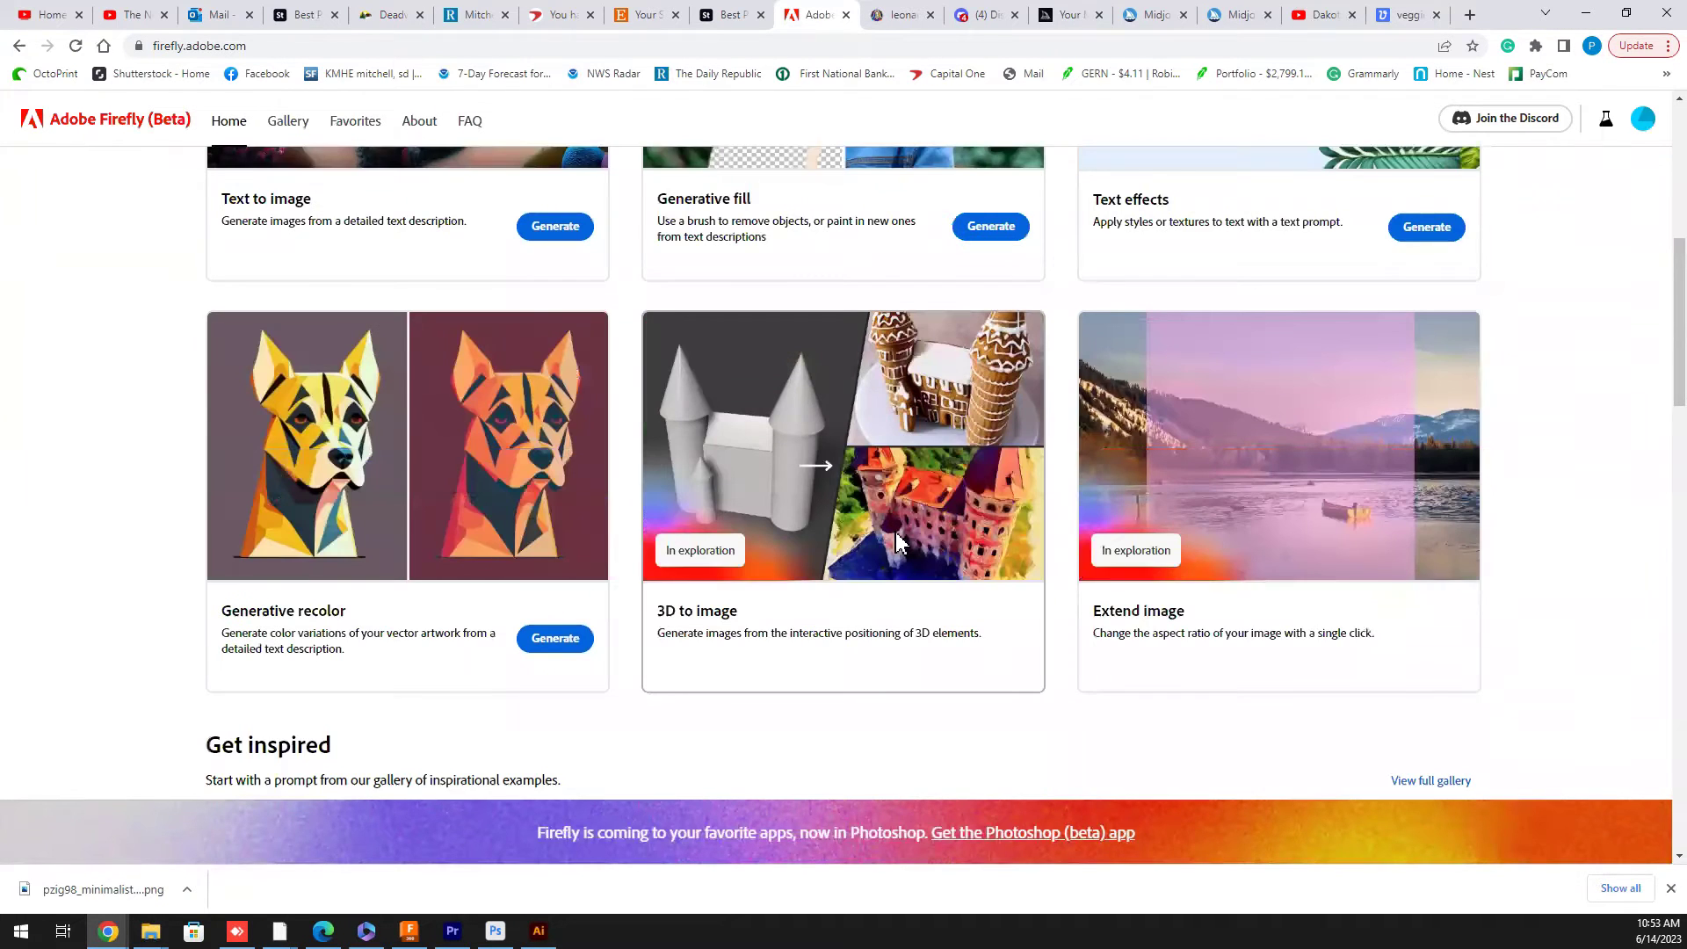
{"action": "scroll", "coordinate": [900, 543], "scroll_direction": "down", "scroll_amount": 4}
{"action": "scroll", "coordinate": [896, 533], "scroll_direction": "down", "scroll_amount": 3}
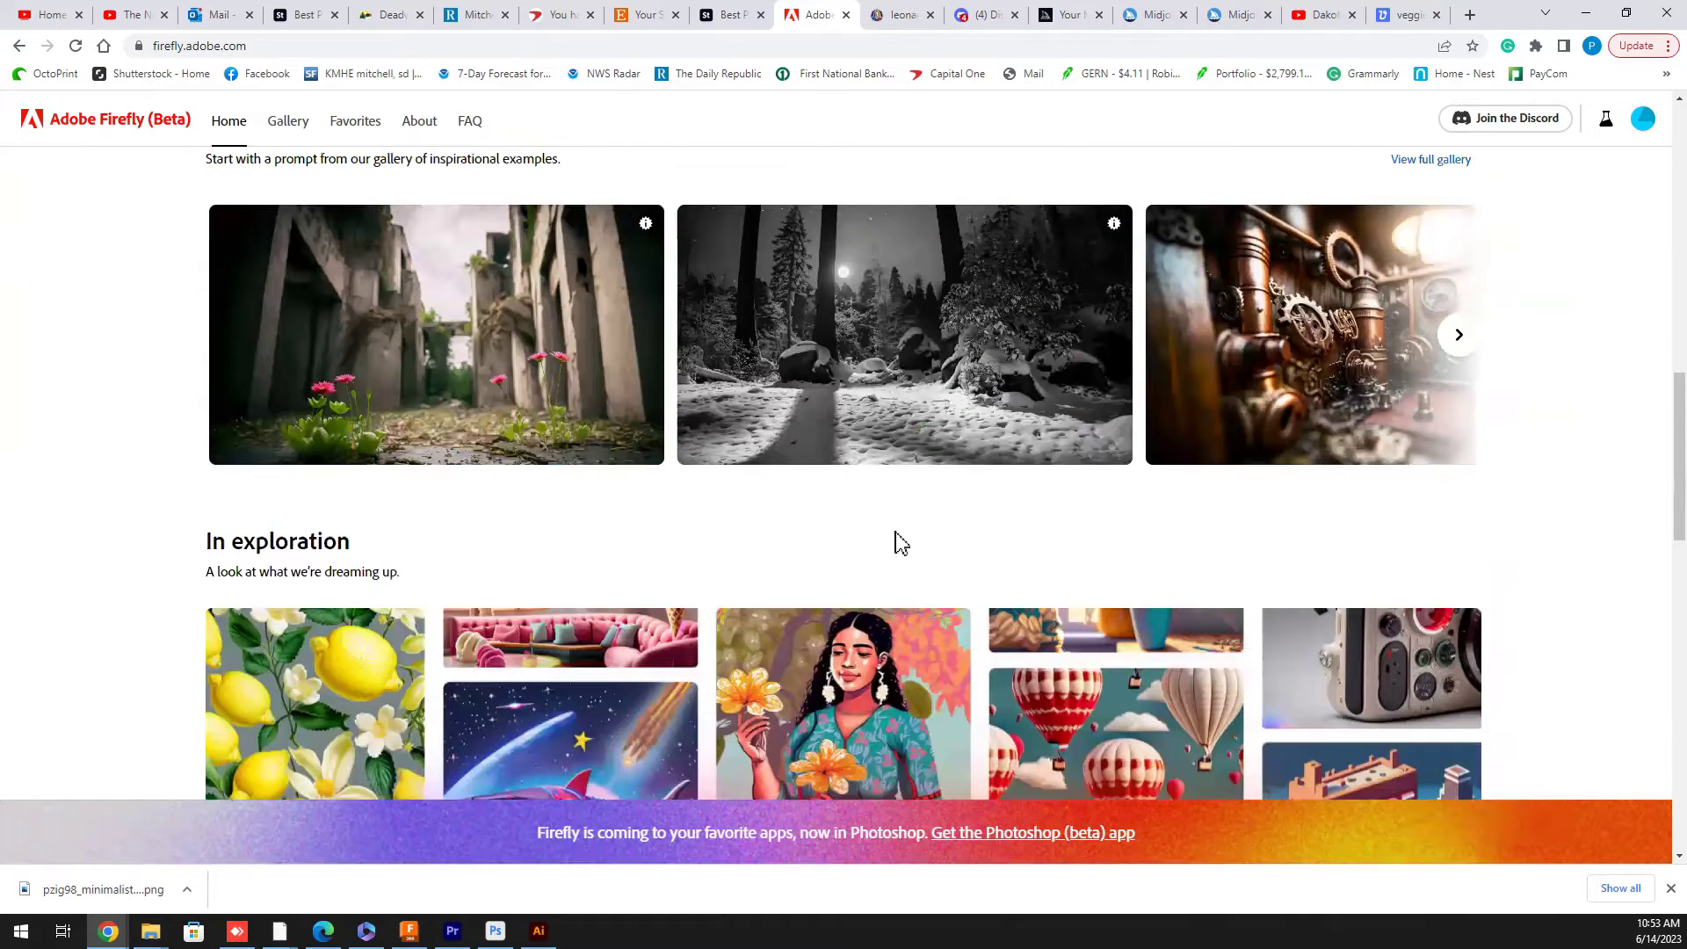
{"action": "scroll", "coordinate": [895, 533], "scroll_direction": "down", "scroll_amount": 6}
{"action": "scroll", "coordinate": [895, 530], "scroll_direction": "down", "scroll_amount": 5}
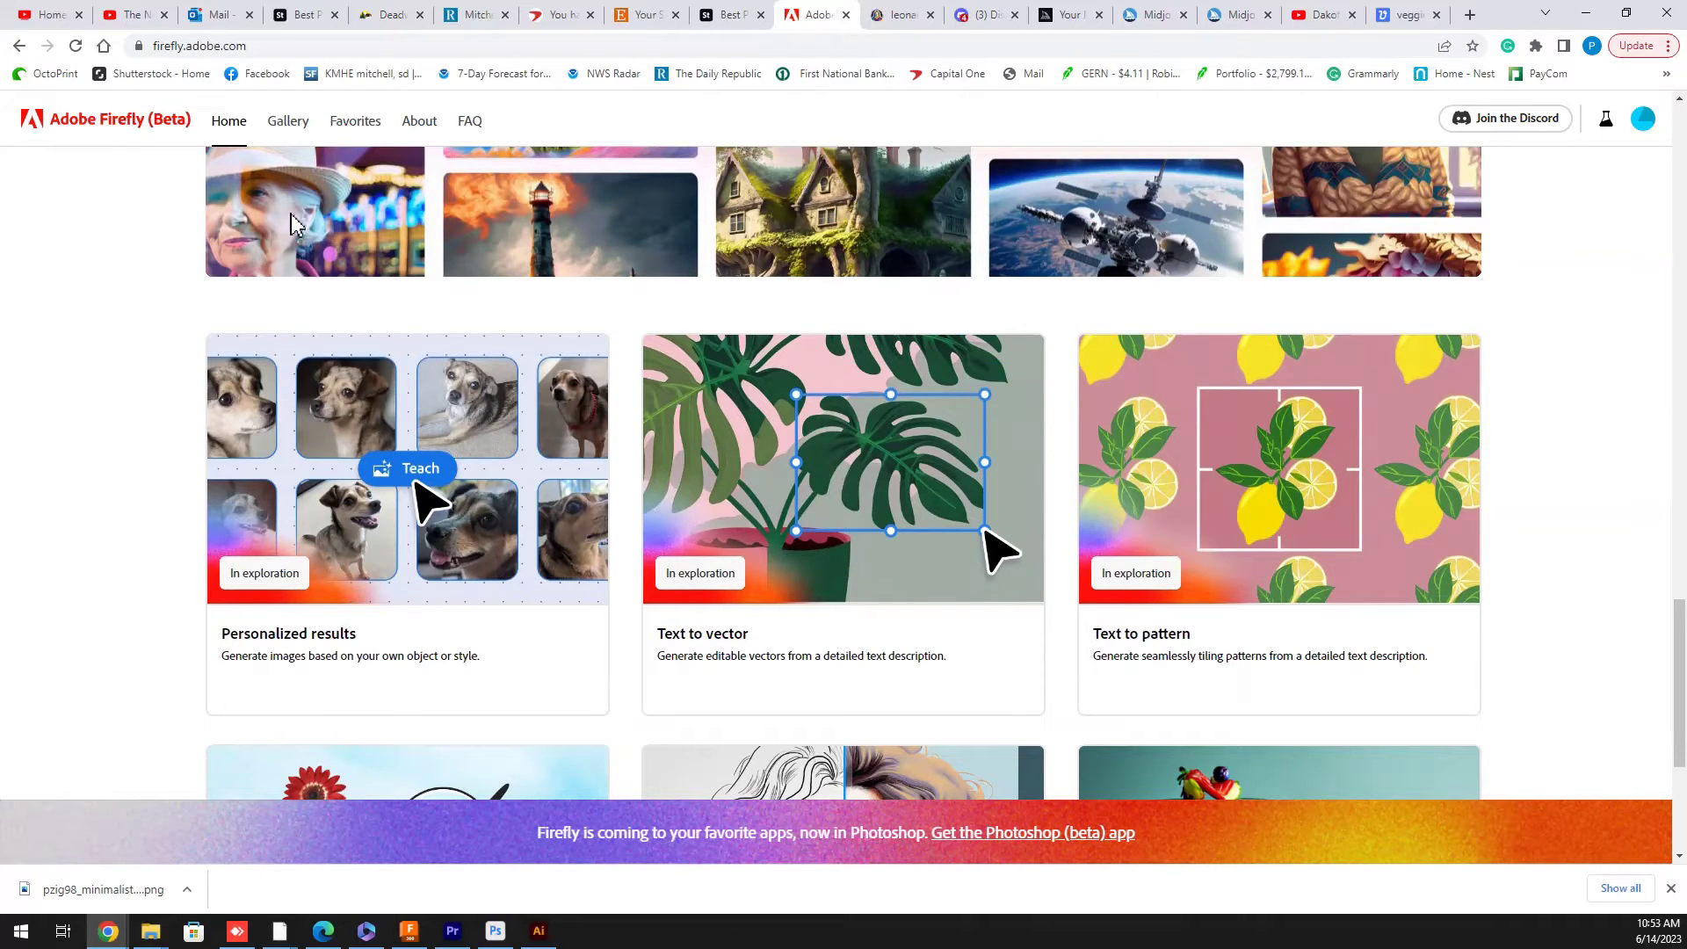
{"action": "scroll", "coordinate": [984, 502], "scroll_direction": "up", "scroll_amount": 1}
{"action": "scroll", "coordinate": [980, 493], "scroll_direction": "up", "scroll_amount": 12}
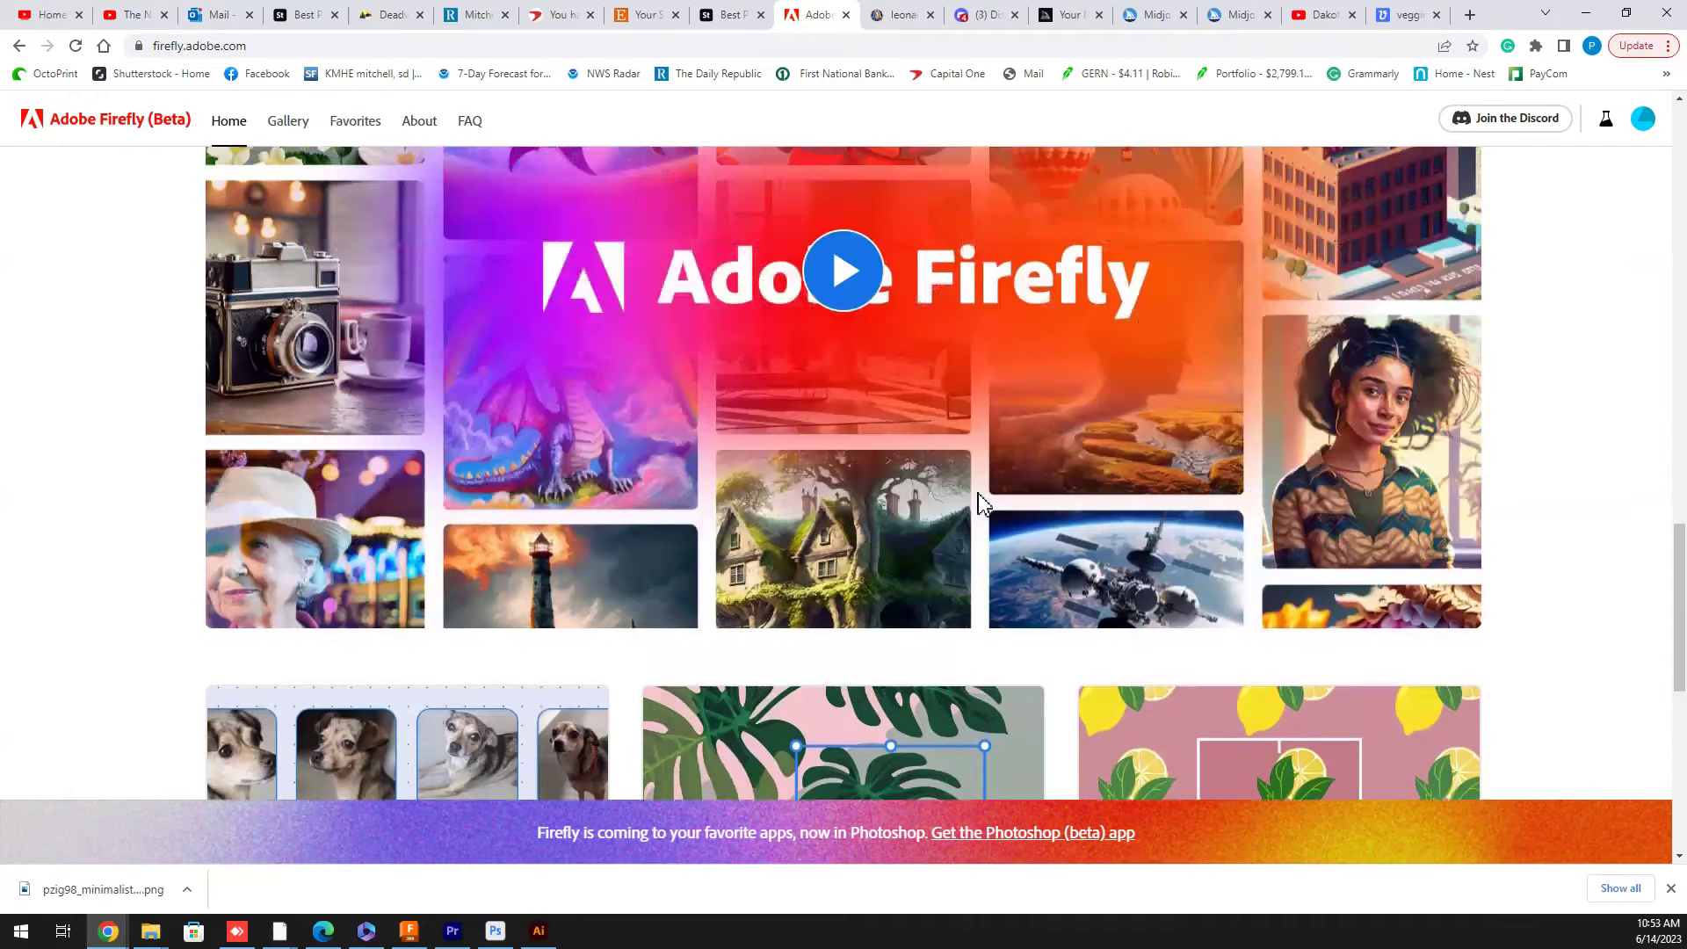
{"action": "scroll", "coordinate": [984, 503], "scroll_direction": "up", "scroll_amount": 5}
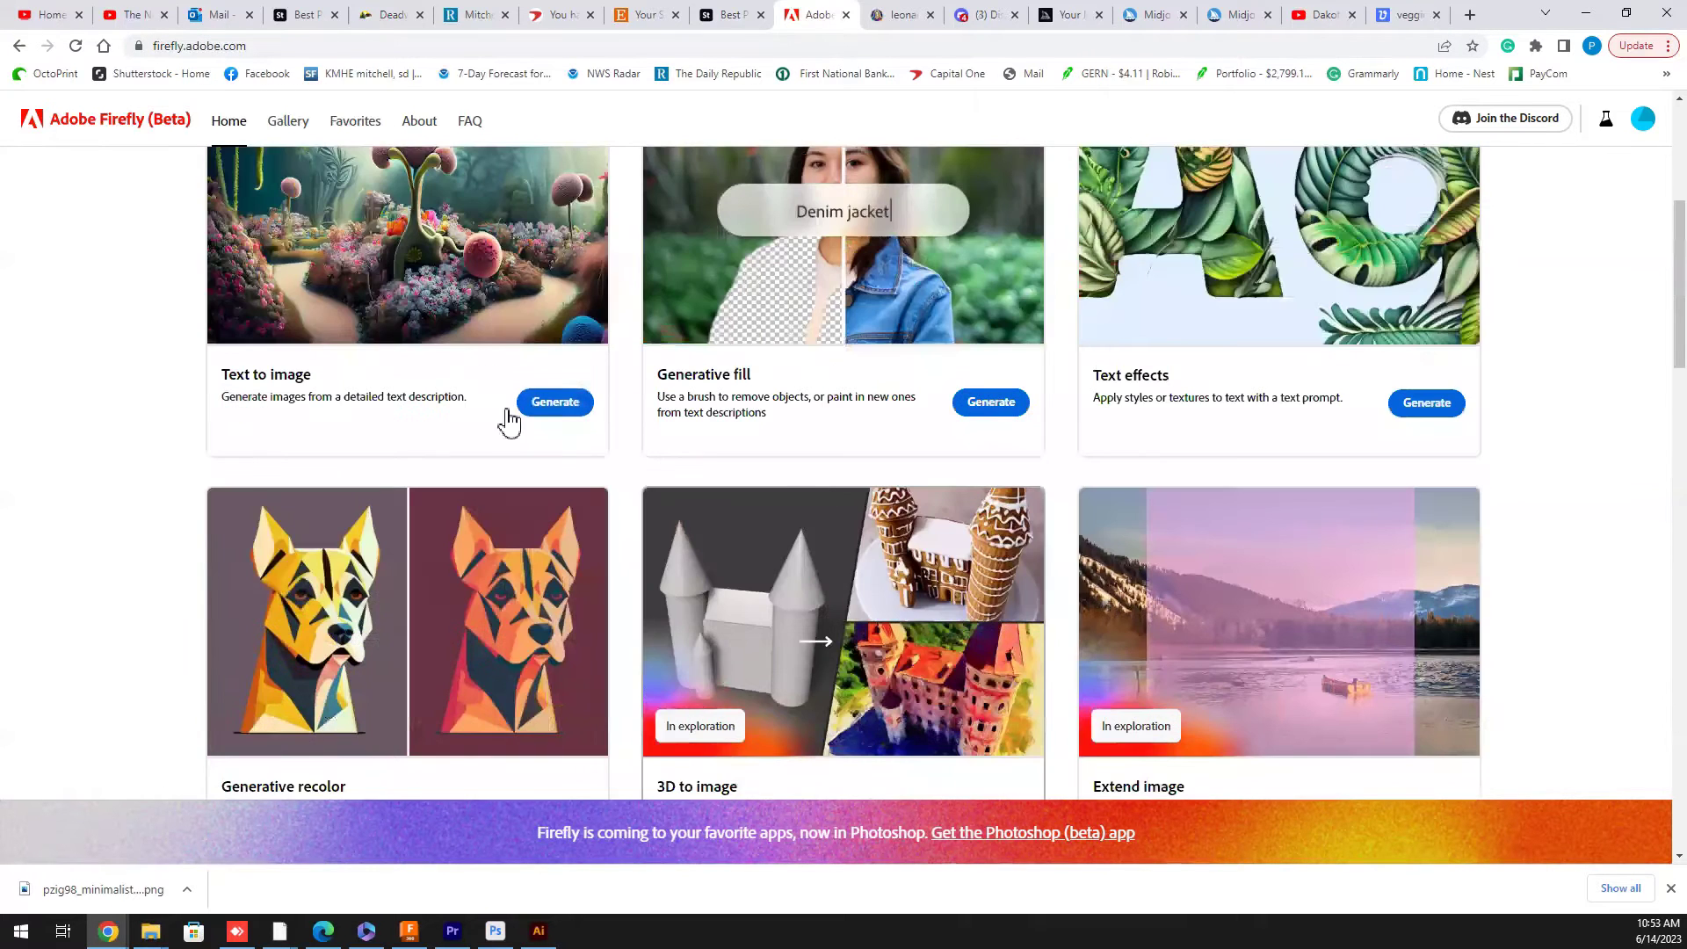
{"action": "scroll", "coordinate": [432, 308], "scroll_direction": "up", "scroll_amount": 1}
{"action": "scroll", "coordinate": [432, 307], "scroll_direction": "up", "scroll_amount": 1}
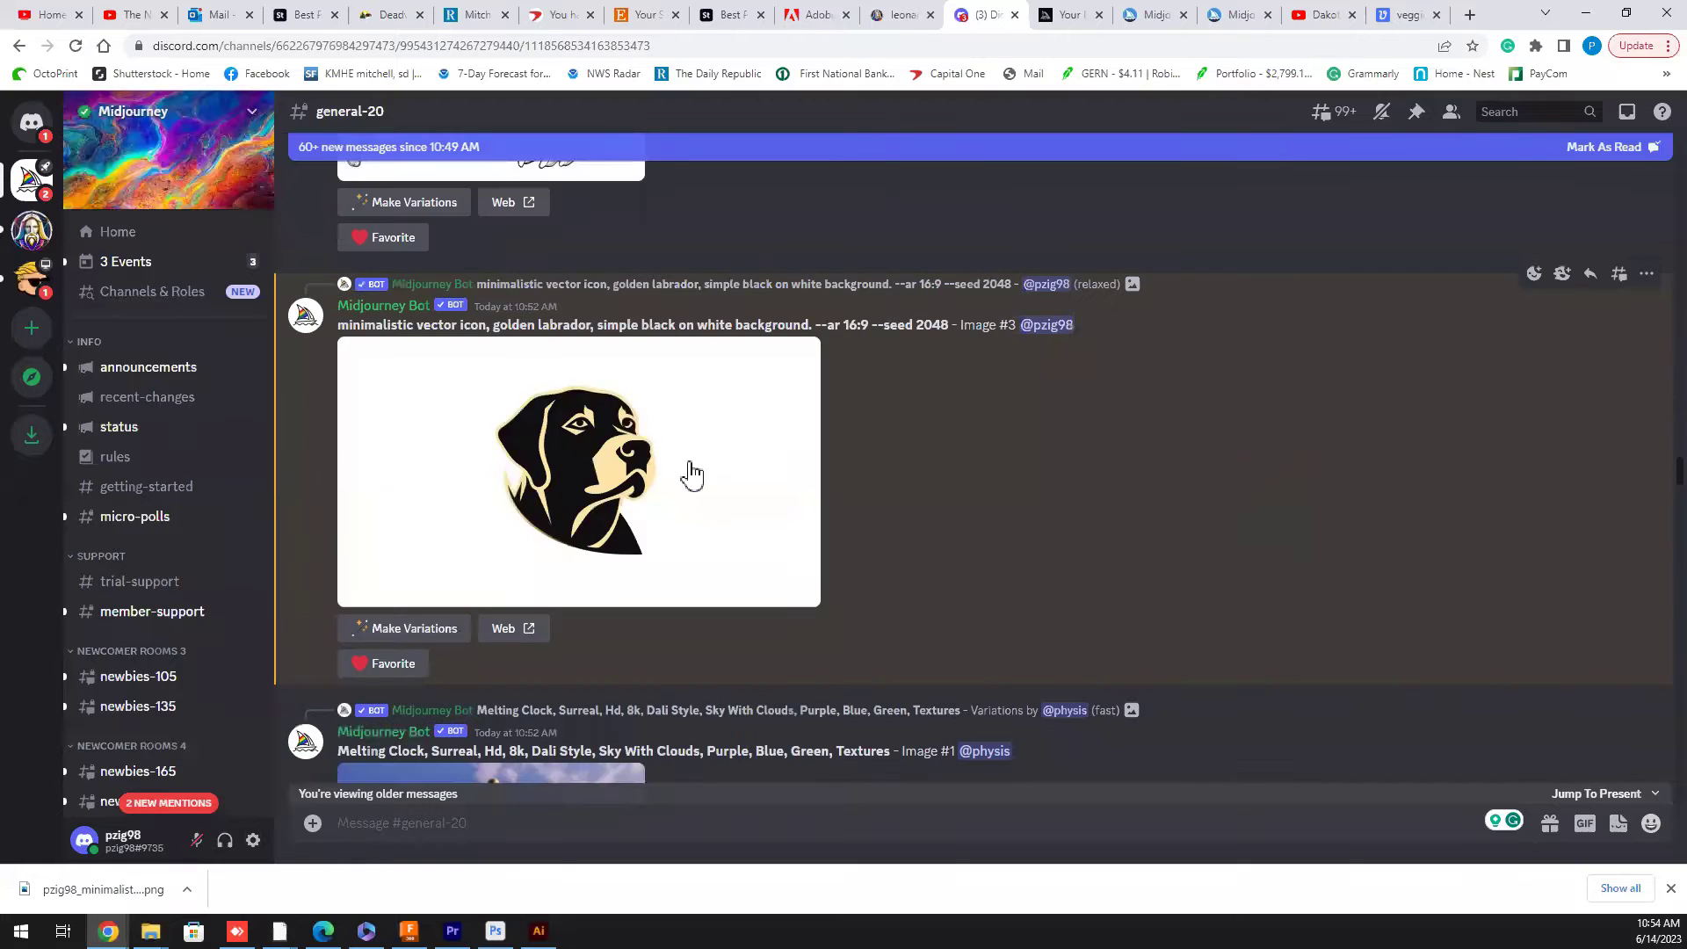
- Bring Vectorizer.AI's 'Drag next image here' box into view with the Downloads folder opened over it
{"action": "left_click", "coordinate": [1404, 16]}
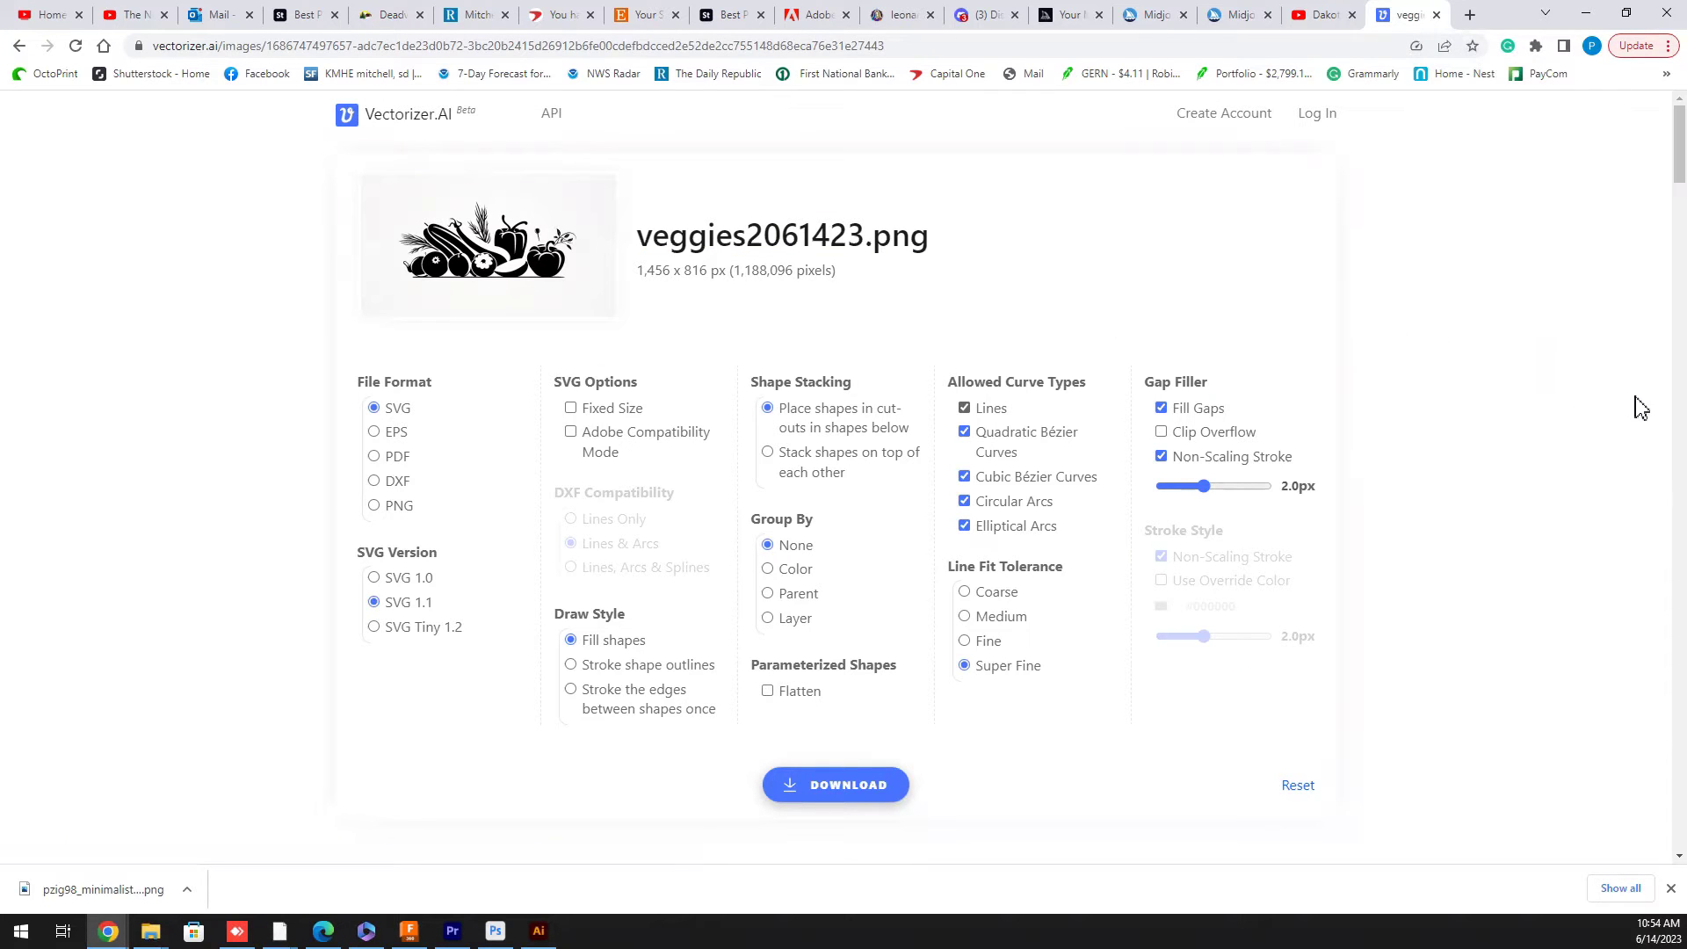
{"action": "scroll", "coordinate": [1037, 403], "scroll_direction": "down", "scroll_amount": 3}
{"action": "scroll", "coordinate": [1032, 406], "scroll_direction": "down", "scroll_amount": 1}
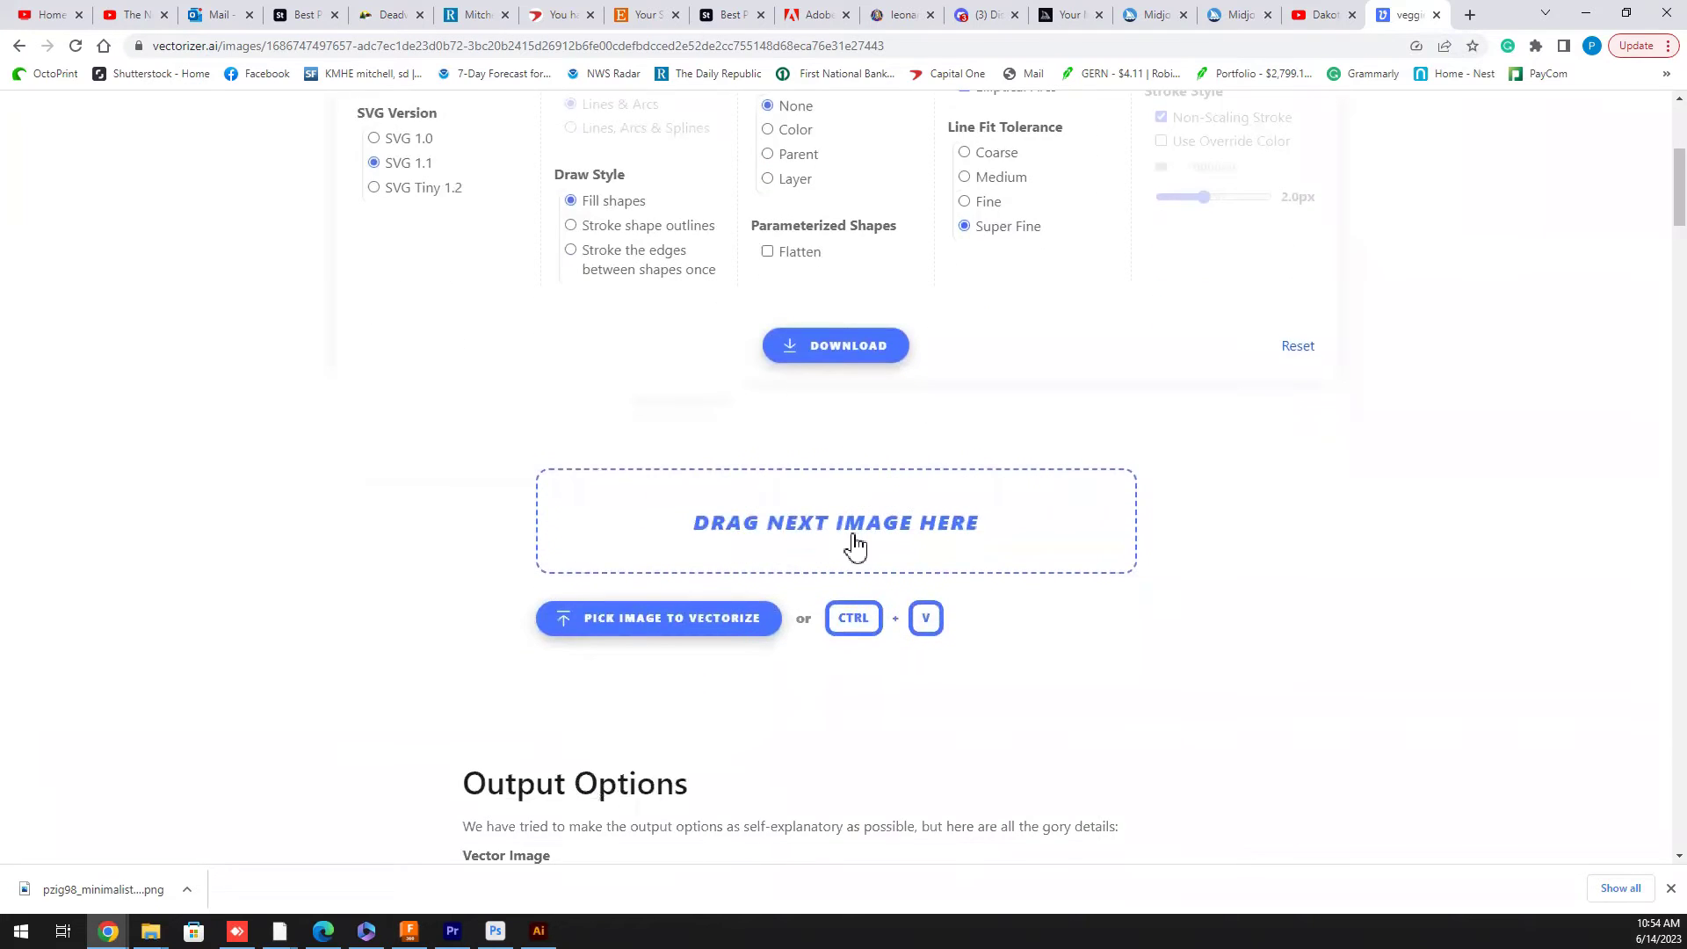
{"action": "scroll", "coordinate": [859, 538], "scroll_direction": "down", "scroll_amount": 1}
{"action": "scroll", "coordinate": [859, 522], "scroll_direction": "up", "scroll_amount": 1}
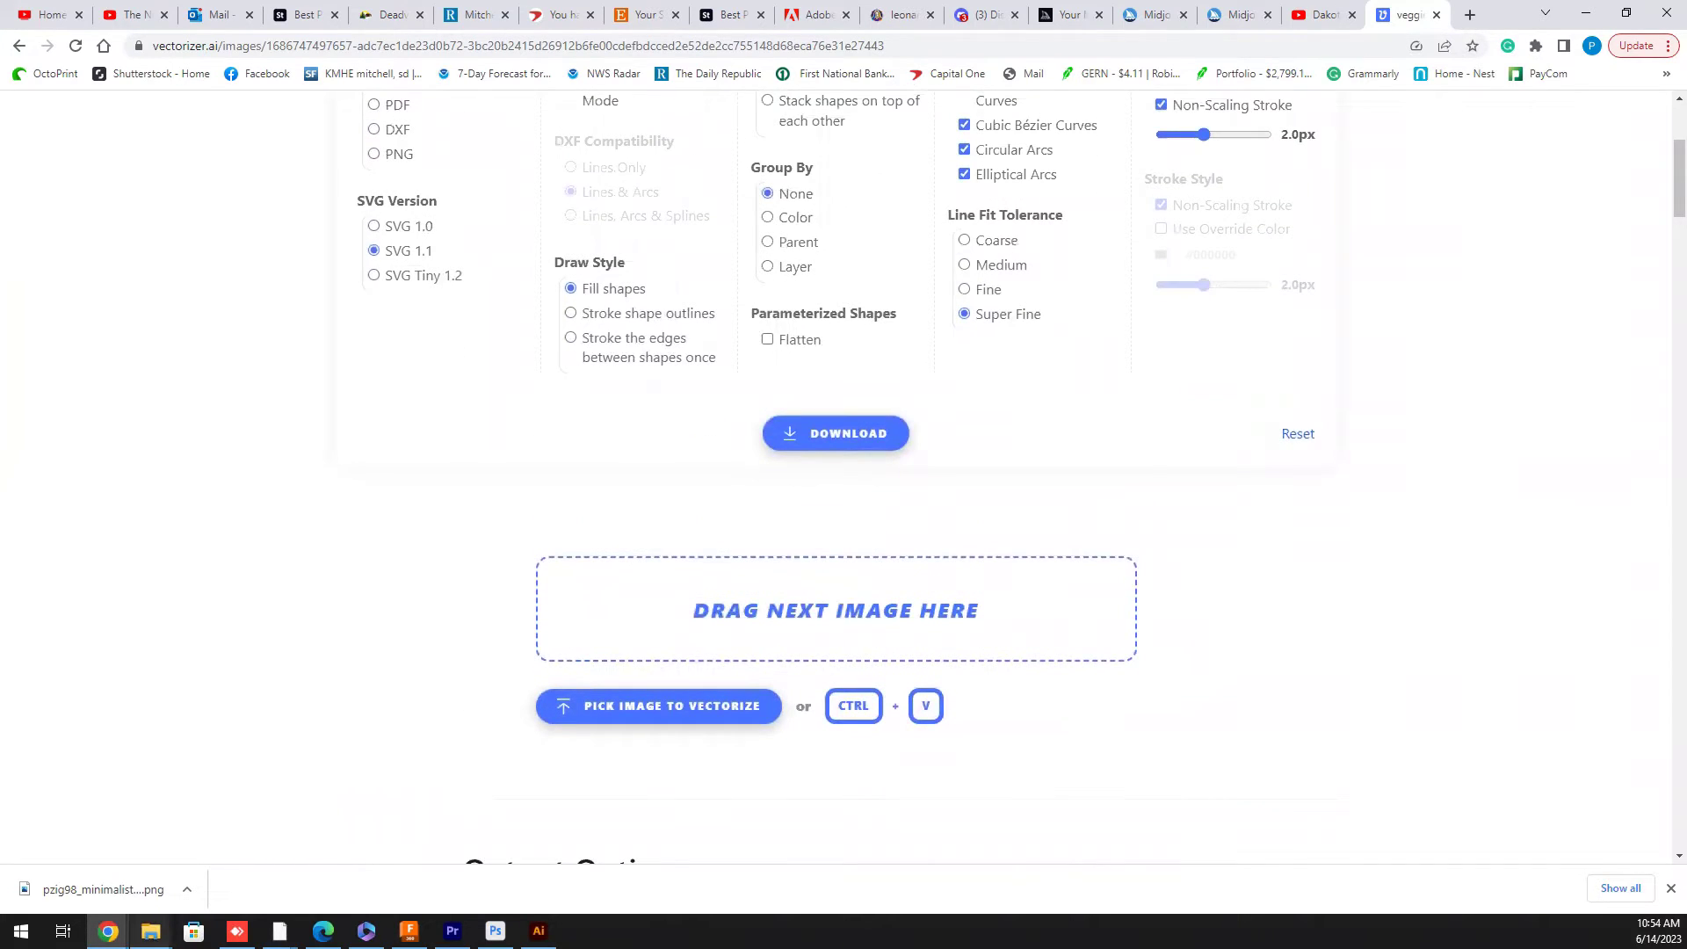
{"action": "mouse_move", "coordinate": [151, 930]}
{"action": "left_click", "coordinate": [247, 826]}
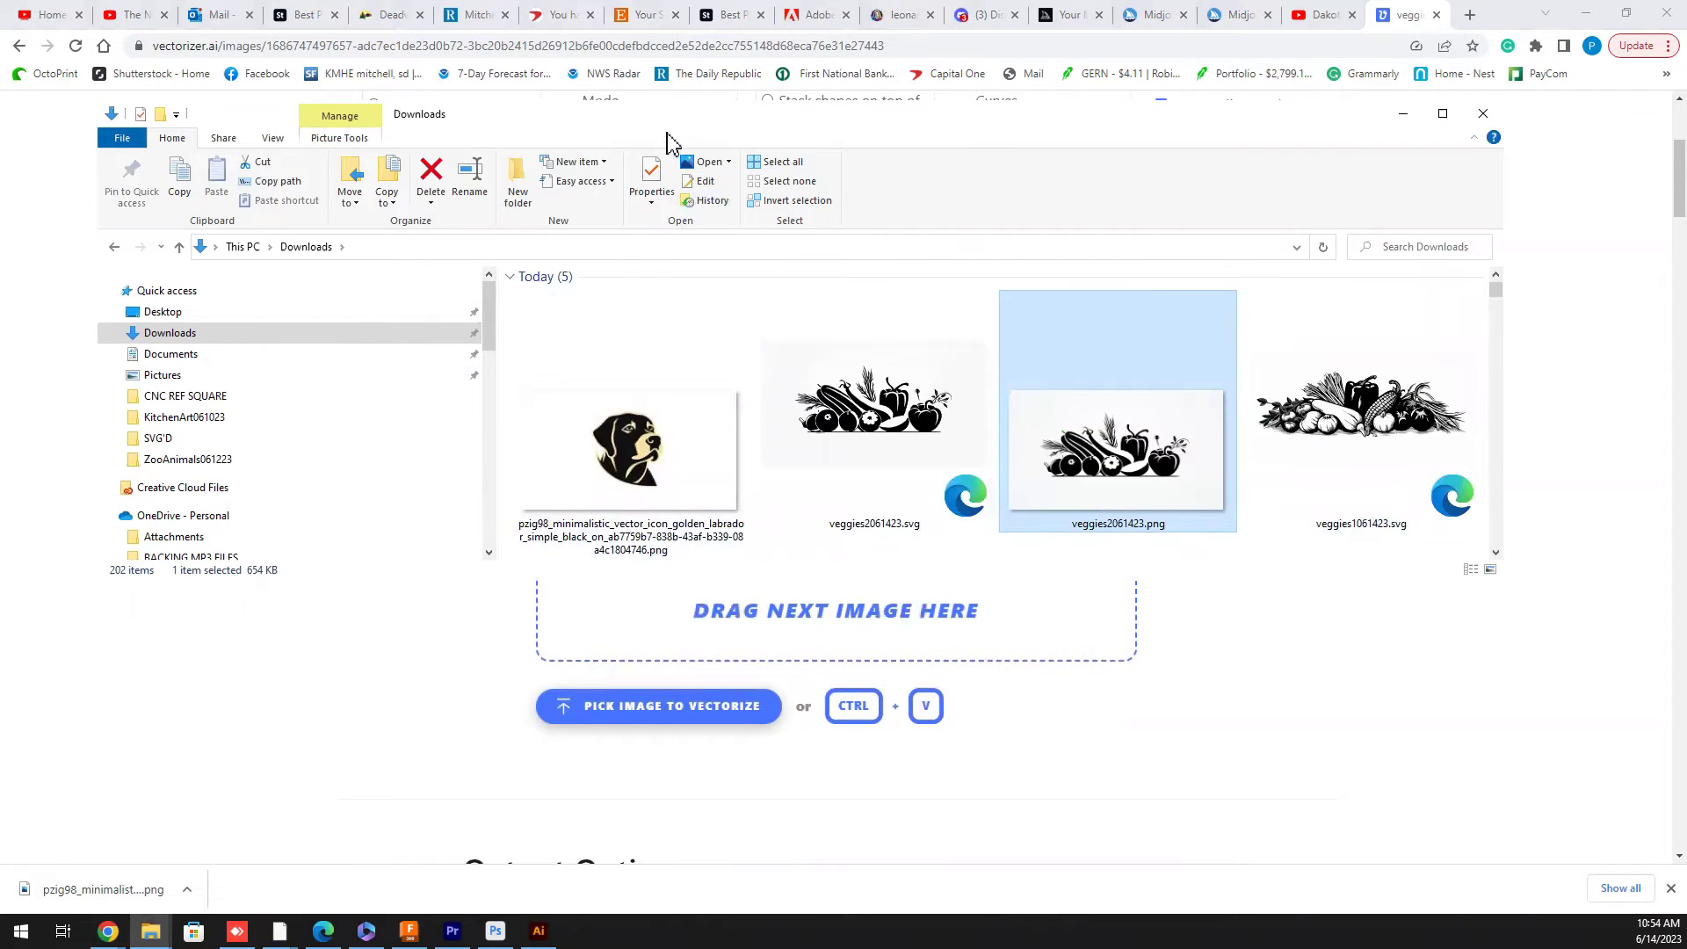
- Rename the downloaded dog PNG in Downloads to labrador.png
{"action": "left_click", "coordinate": [632, 547]}
{"action": "left_click", "coordinate": [637, 555]}
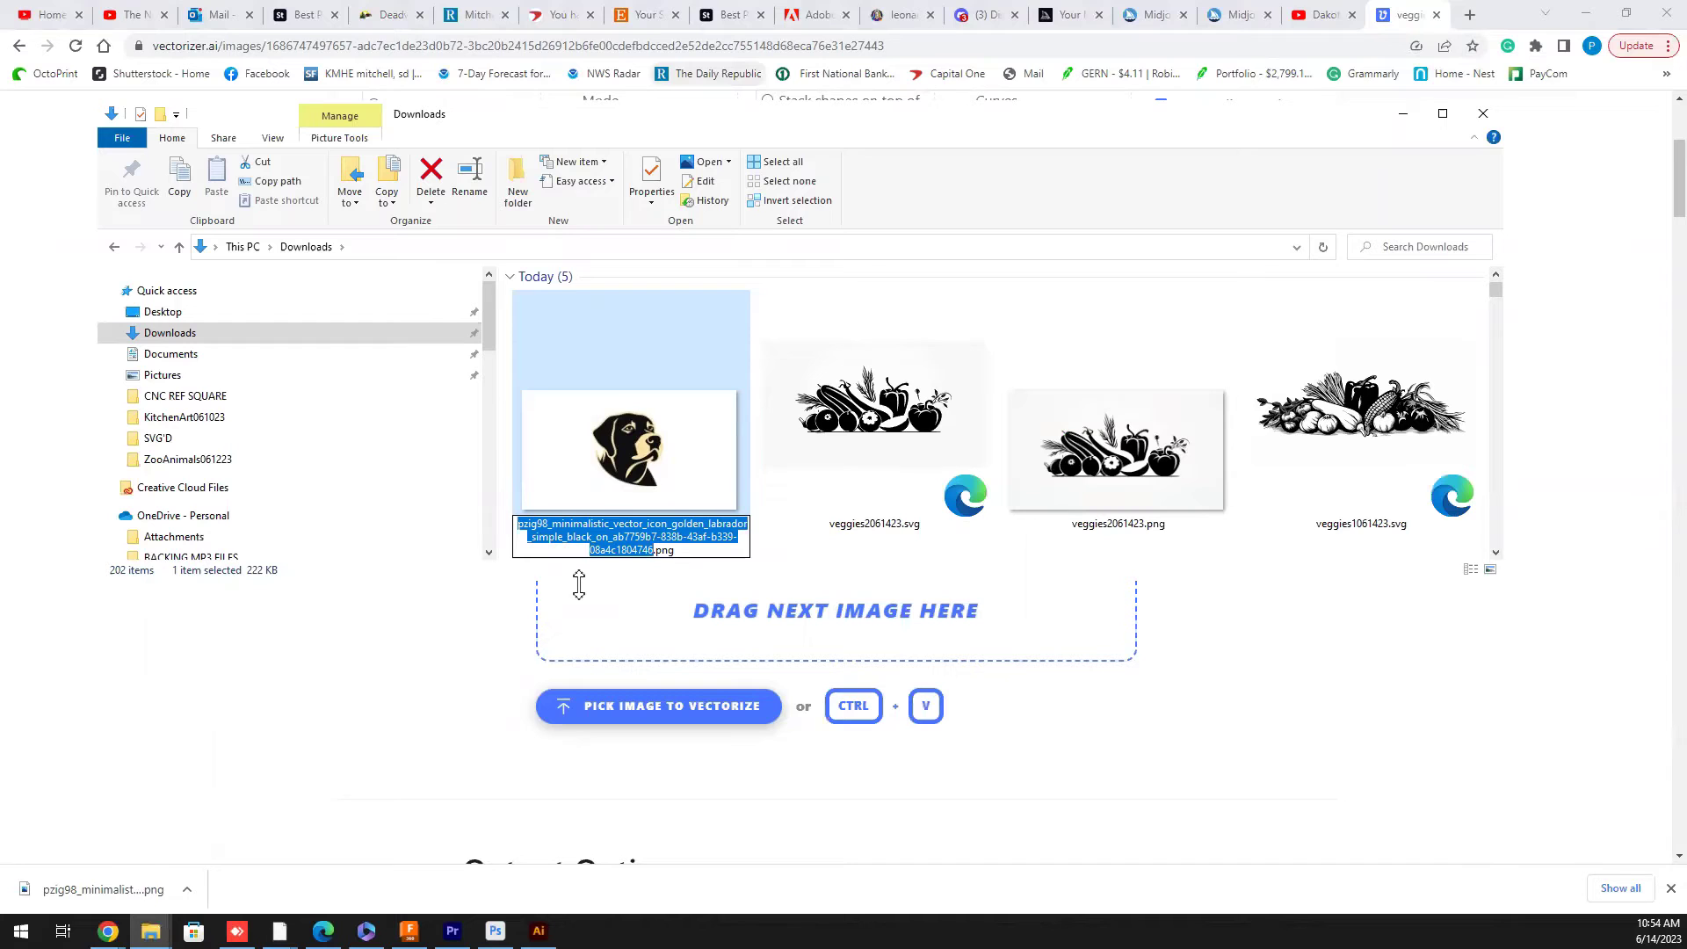
{"action": "type", "text": "la"}
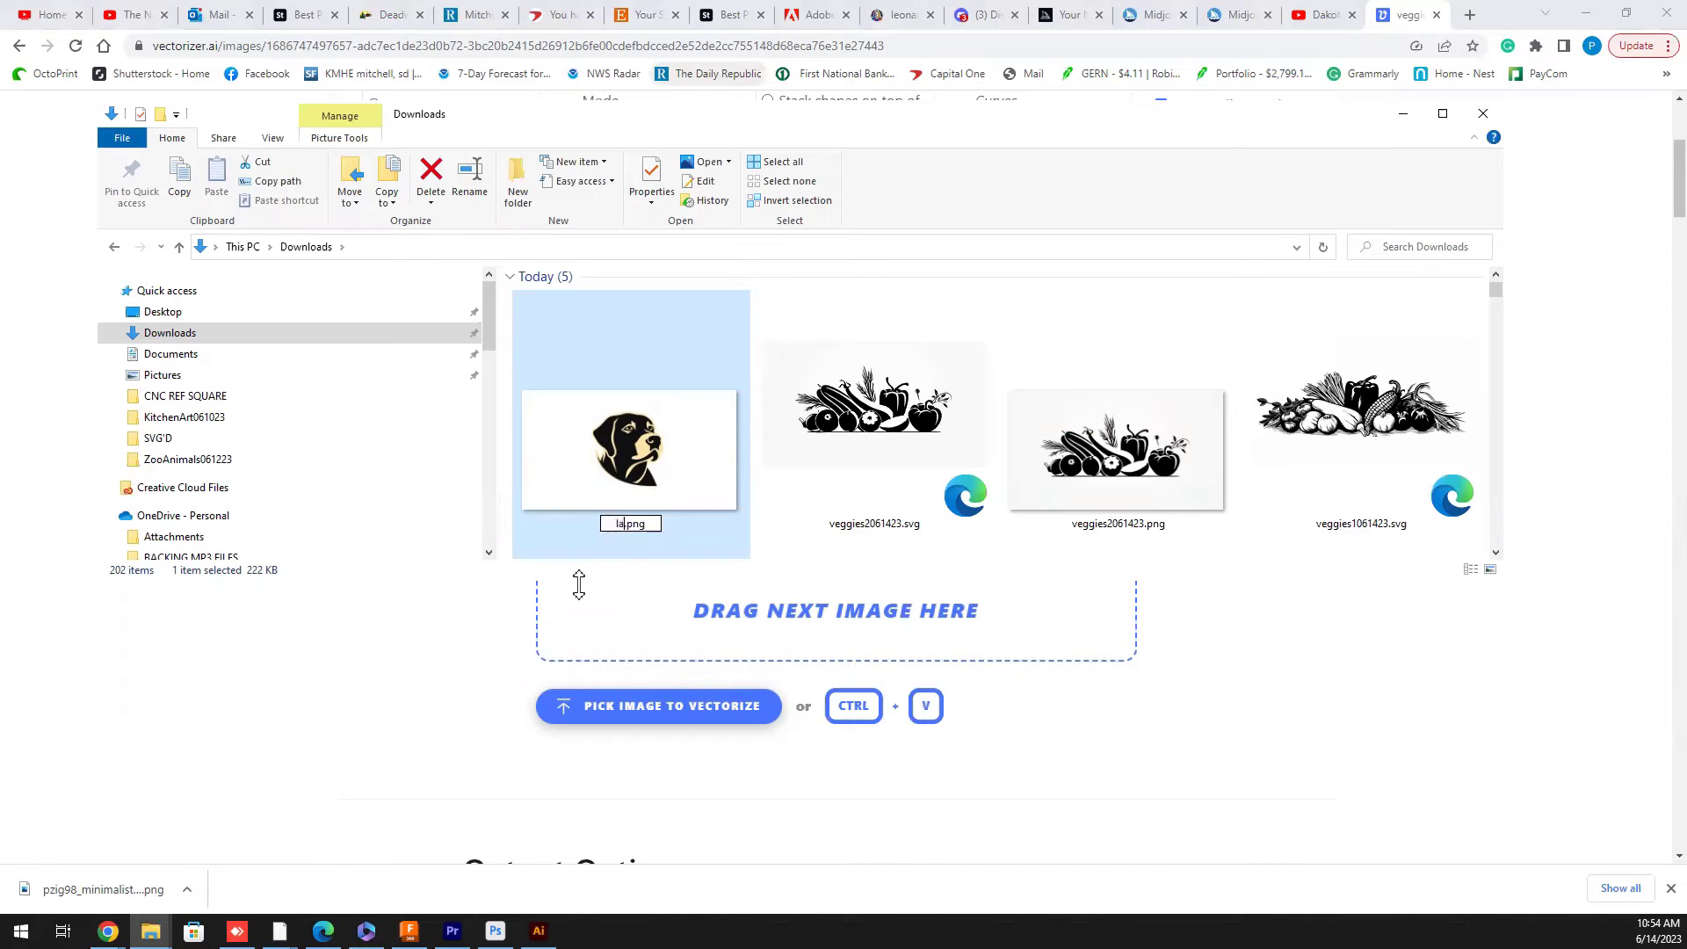
{"action": "type", "text": "brador"}
{"action": "left_click", "coordinate": [605, 430]}
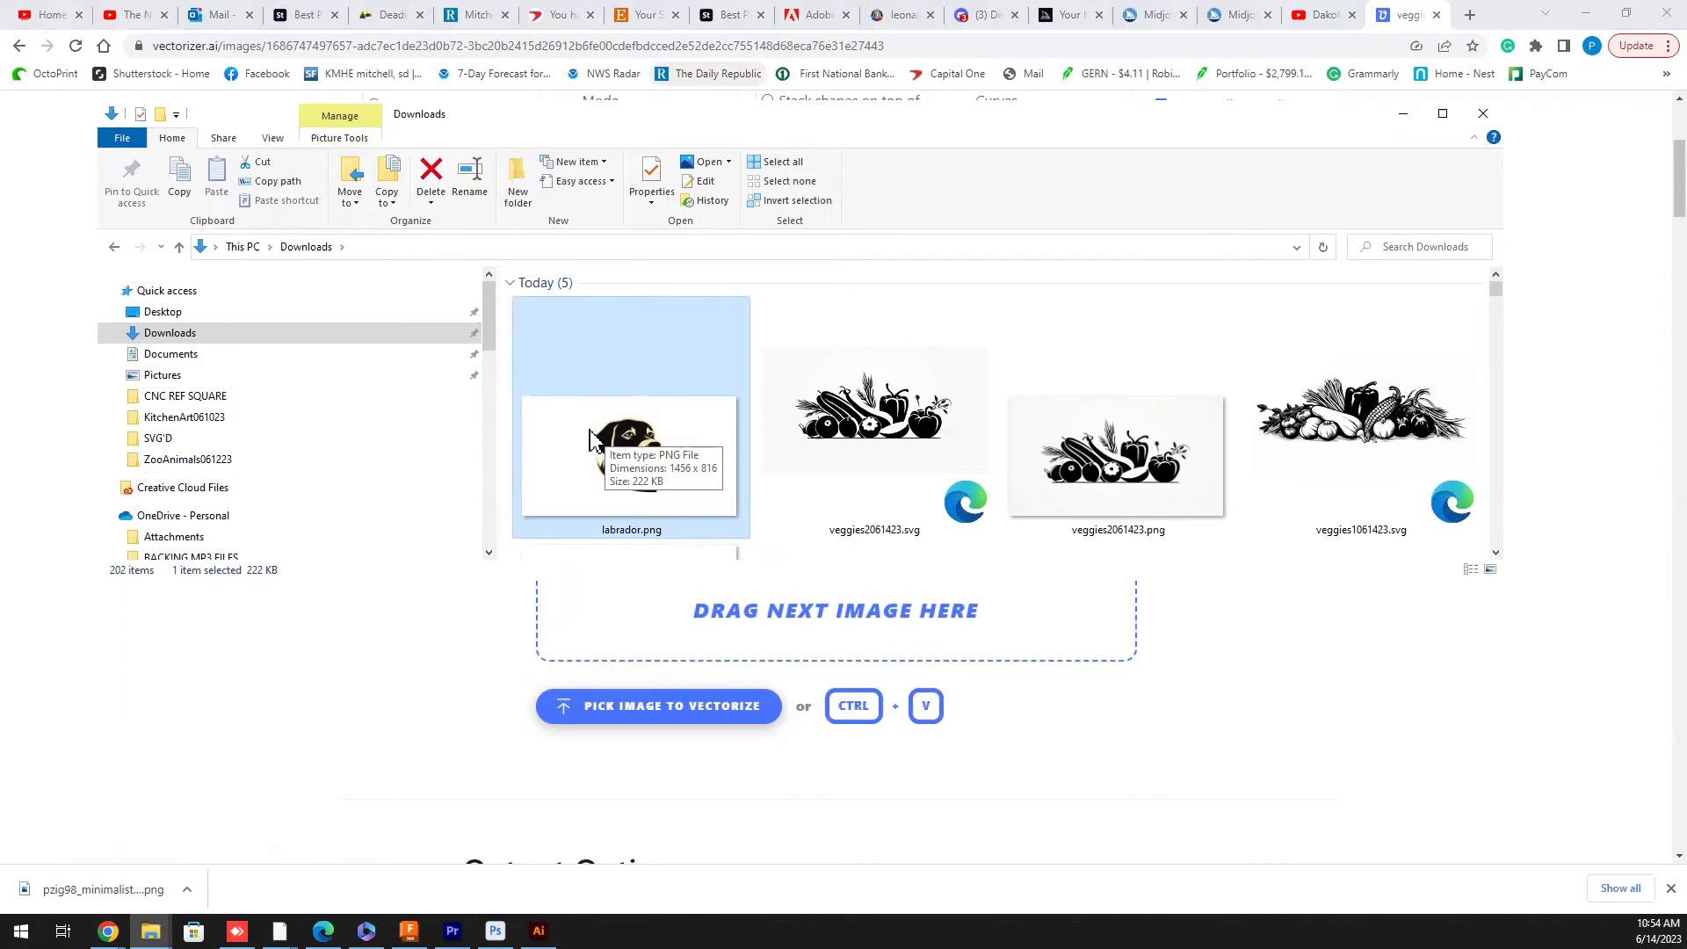
- Drop labrador.png onto Vectorizer.AI and zoom into the eye to compare original and vector
{"action": "left_click_drag", "start_coordinate": [605, 439], "coordinate": [858, 617]}
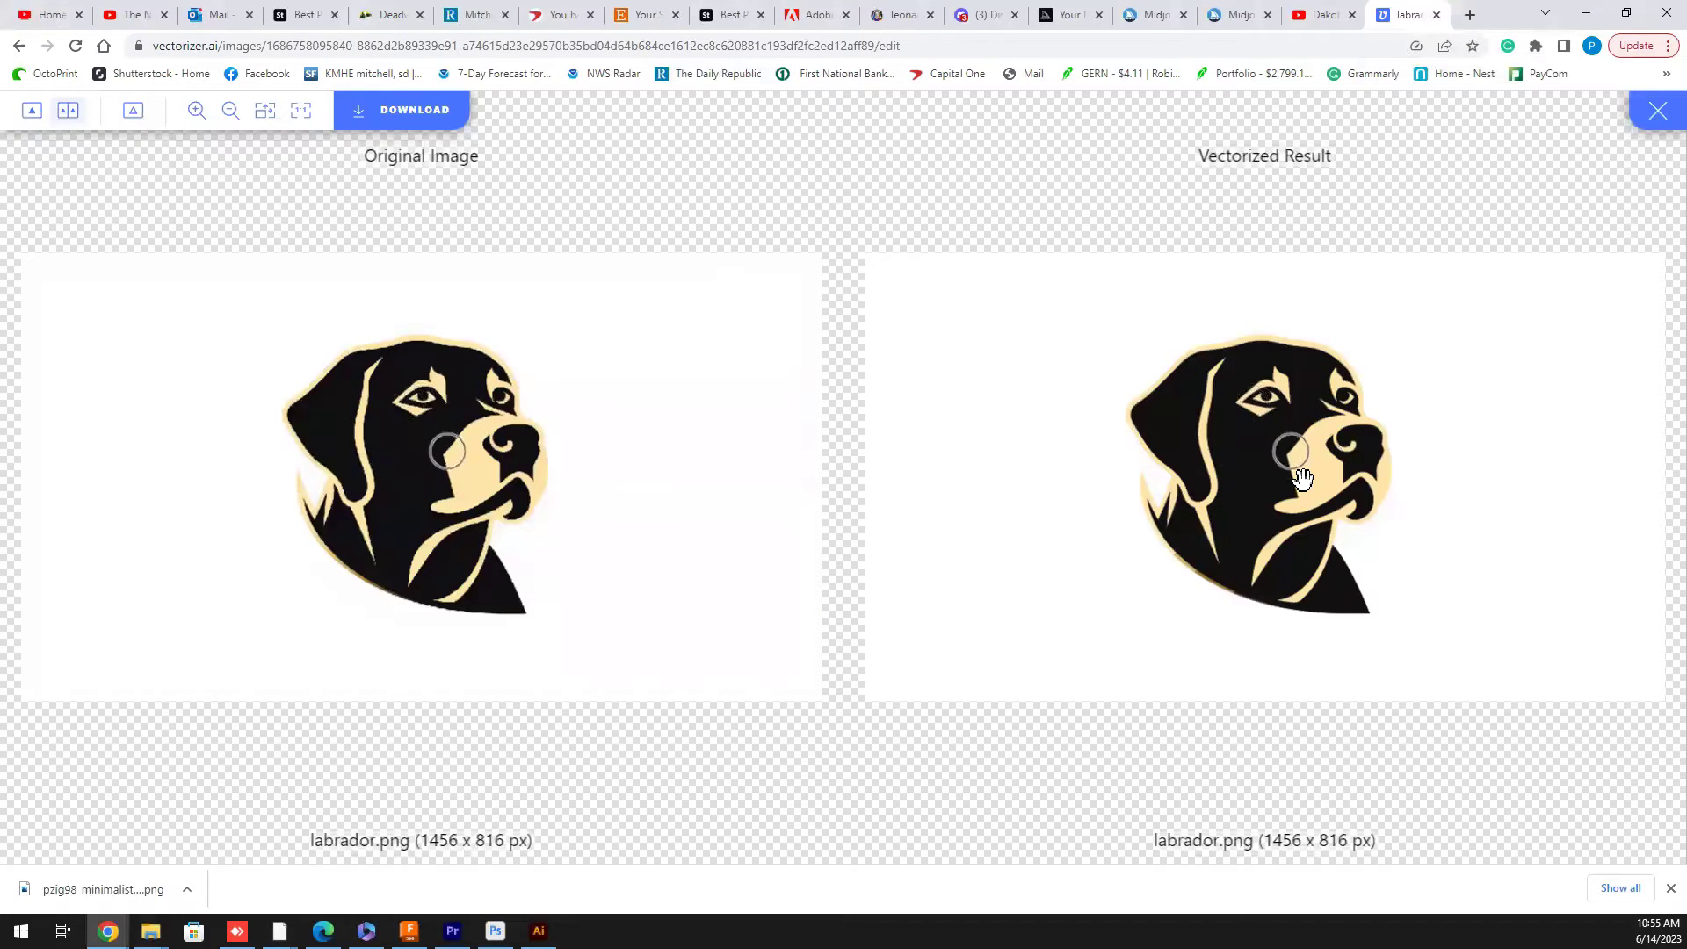
{"action": "scroll", "coordinate": [1307, 457], "scroll_direction": "up", "scroll_amount": 3}
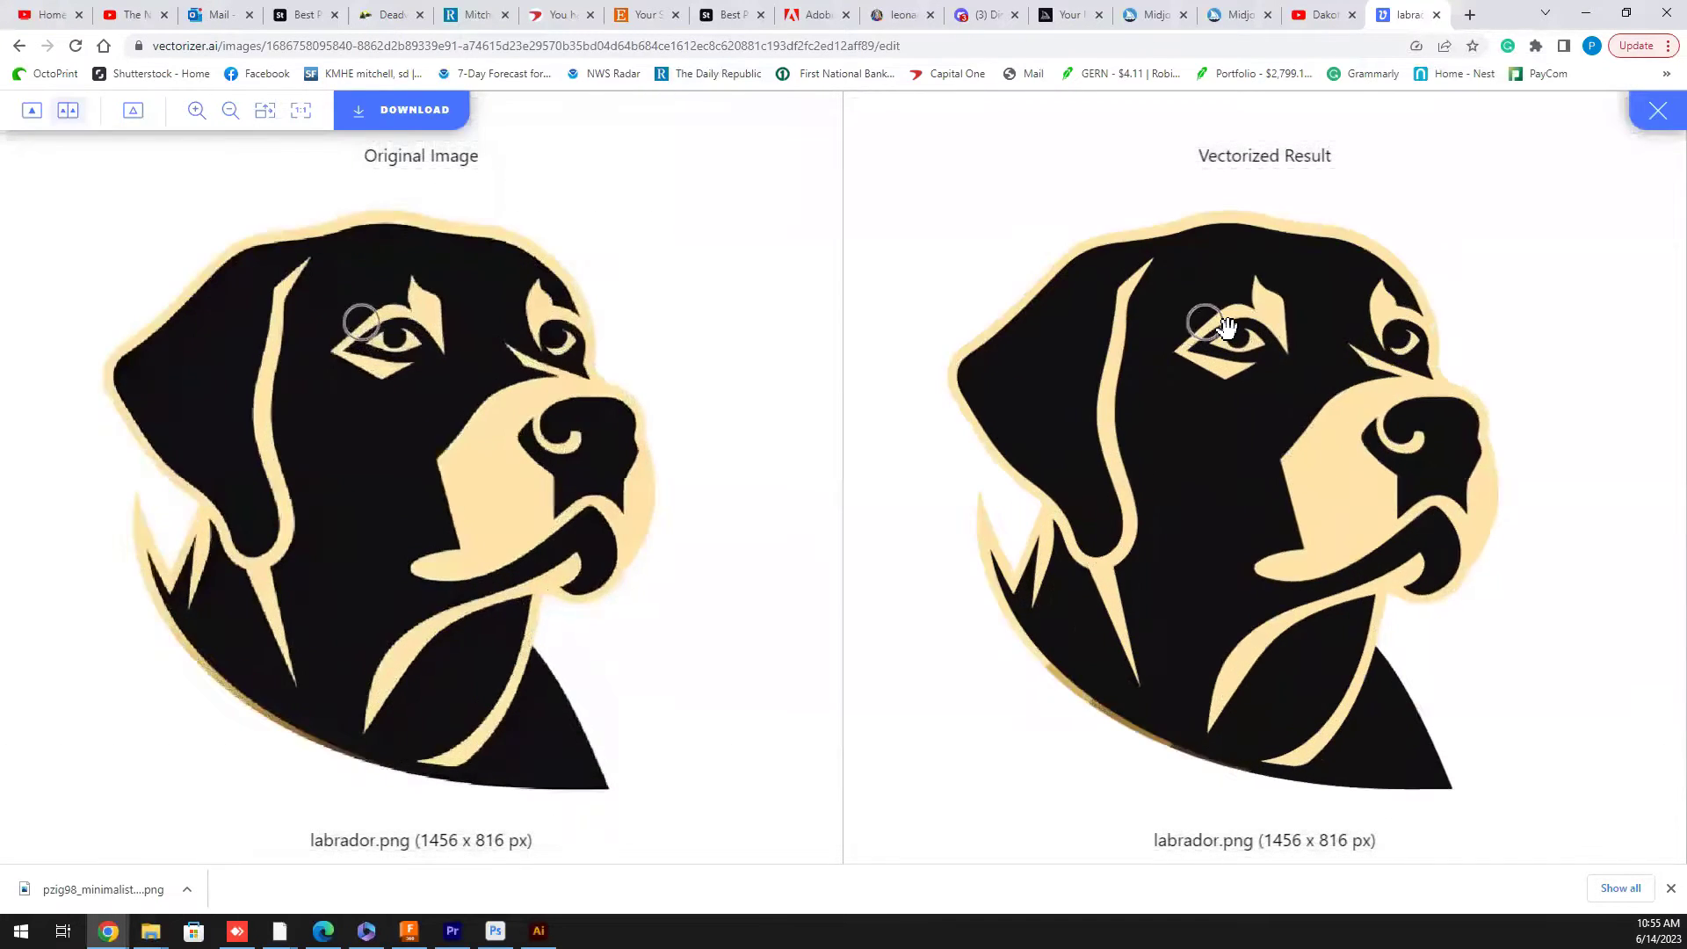
{"action": "scroll", "coordinate": [1228, 327], "scroll_direction": "up", "scroll_amount": 4}
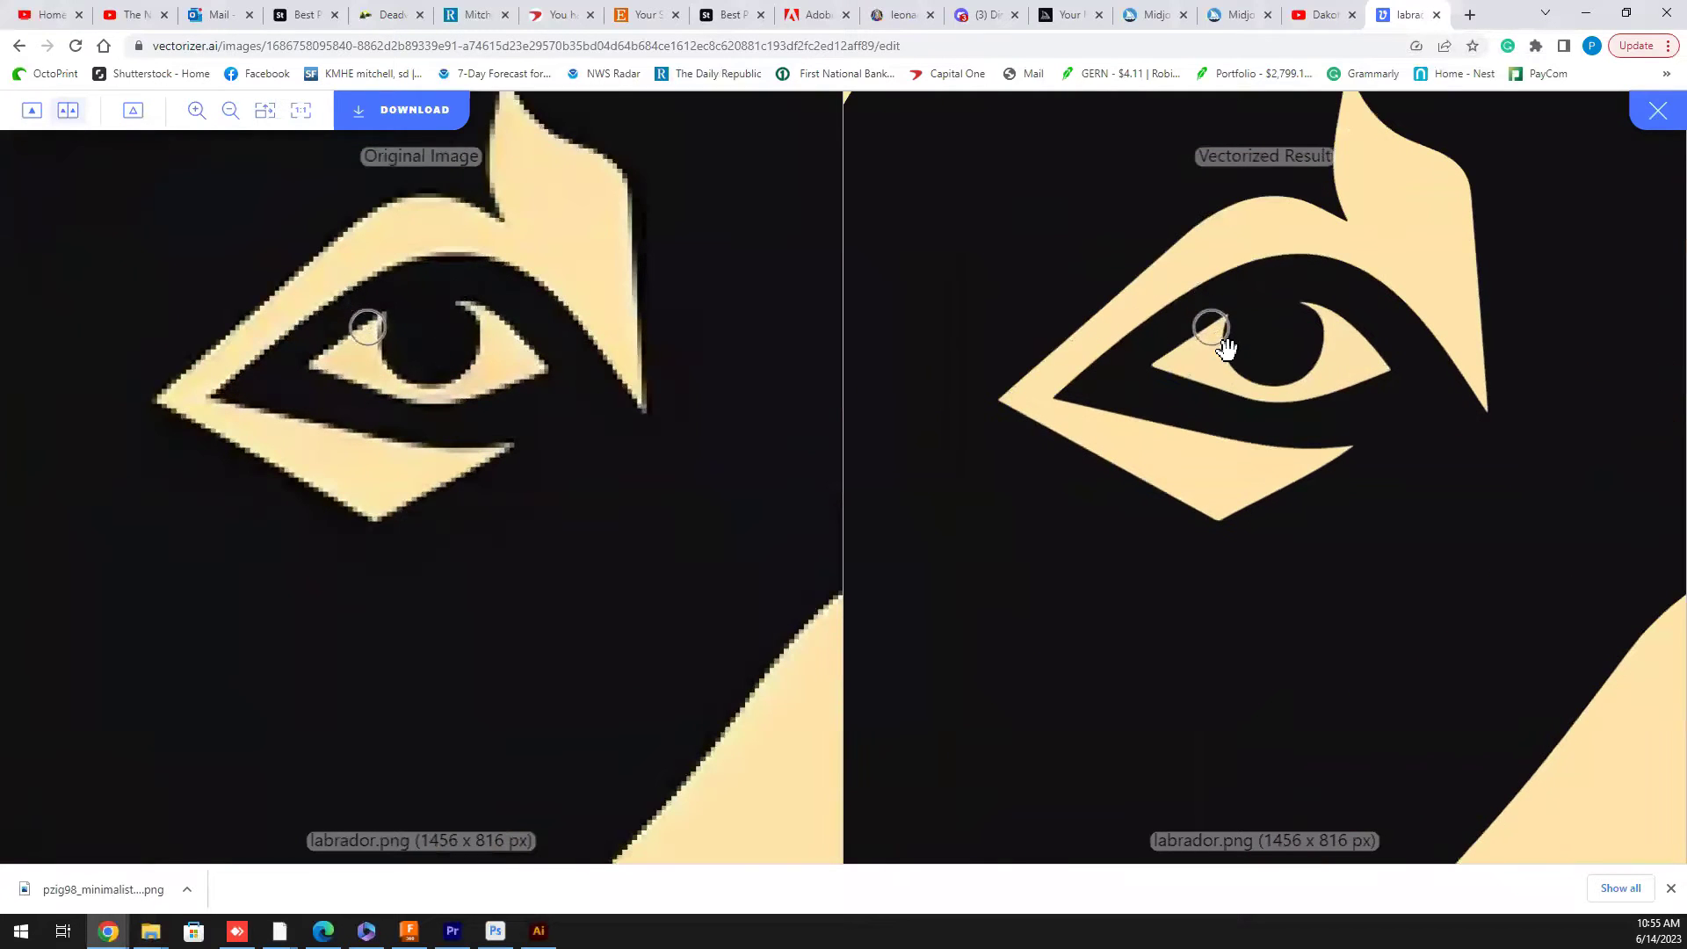
{"action": "scroll", "coordinate": [1228, 356], "scroll_direction": "up", "scroll_amount": 2}
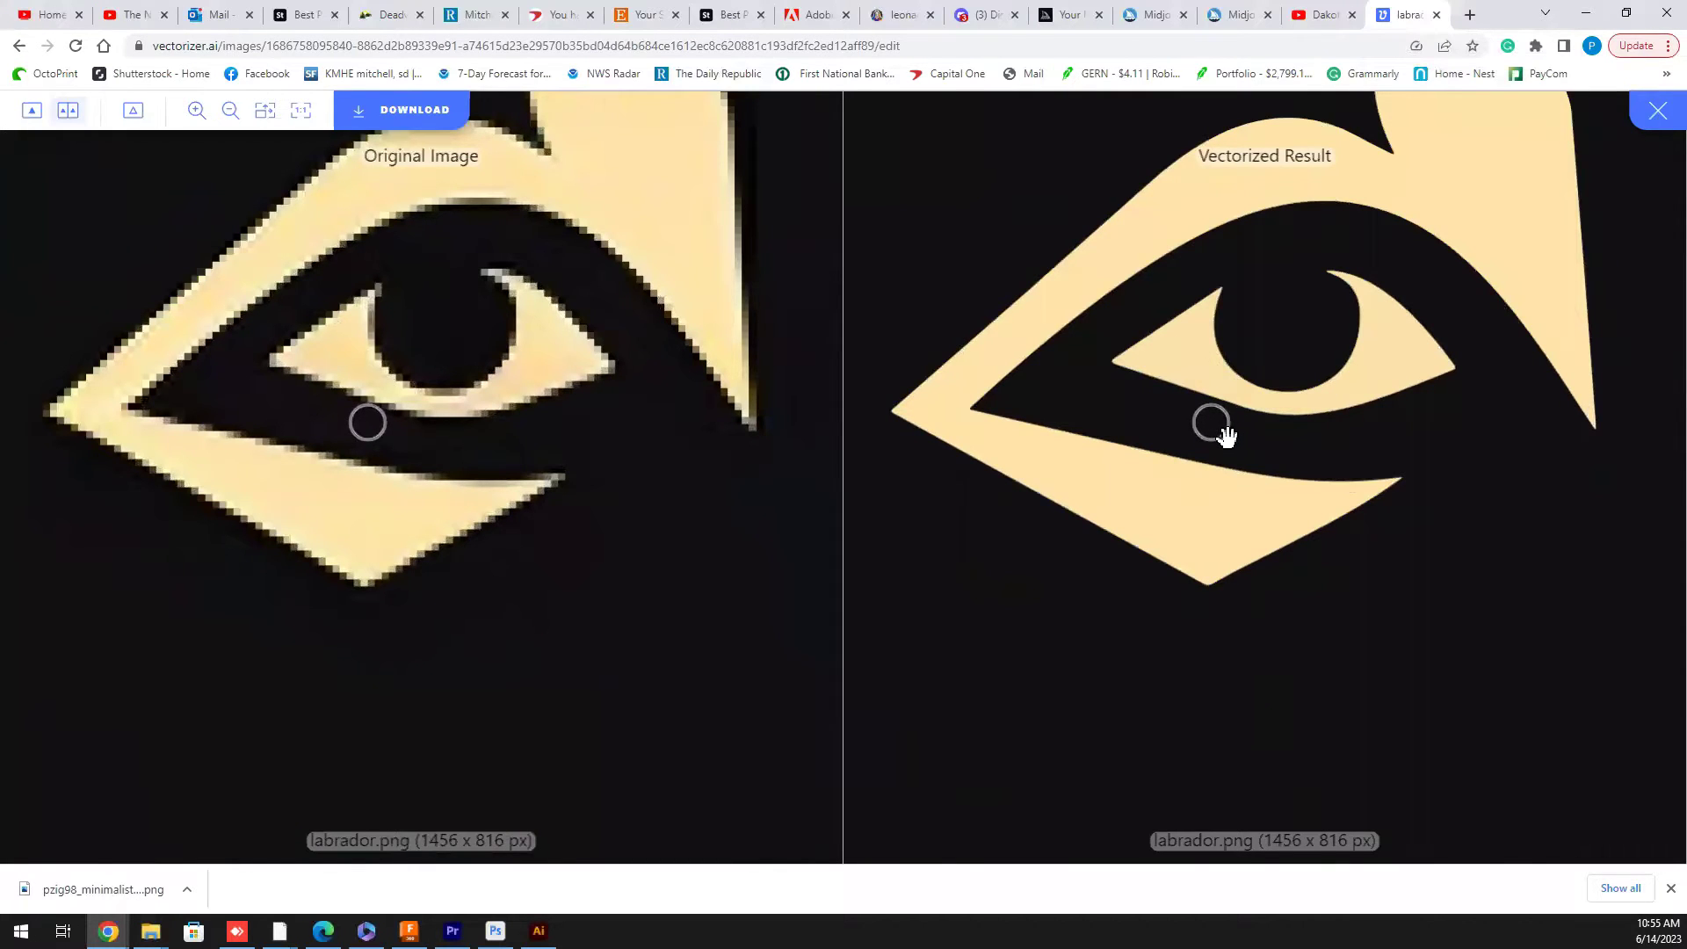
{"action": "scroll", "coordinate": [1226, 436], "scroll_direction": "down", "scroll_amount": 3}
{"action": "scroll", "coordinate": [1222, 435], "scroll_direction": "down", "scroll_amount": 2}
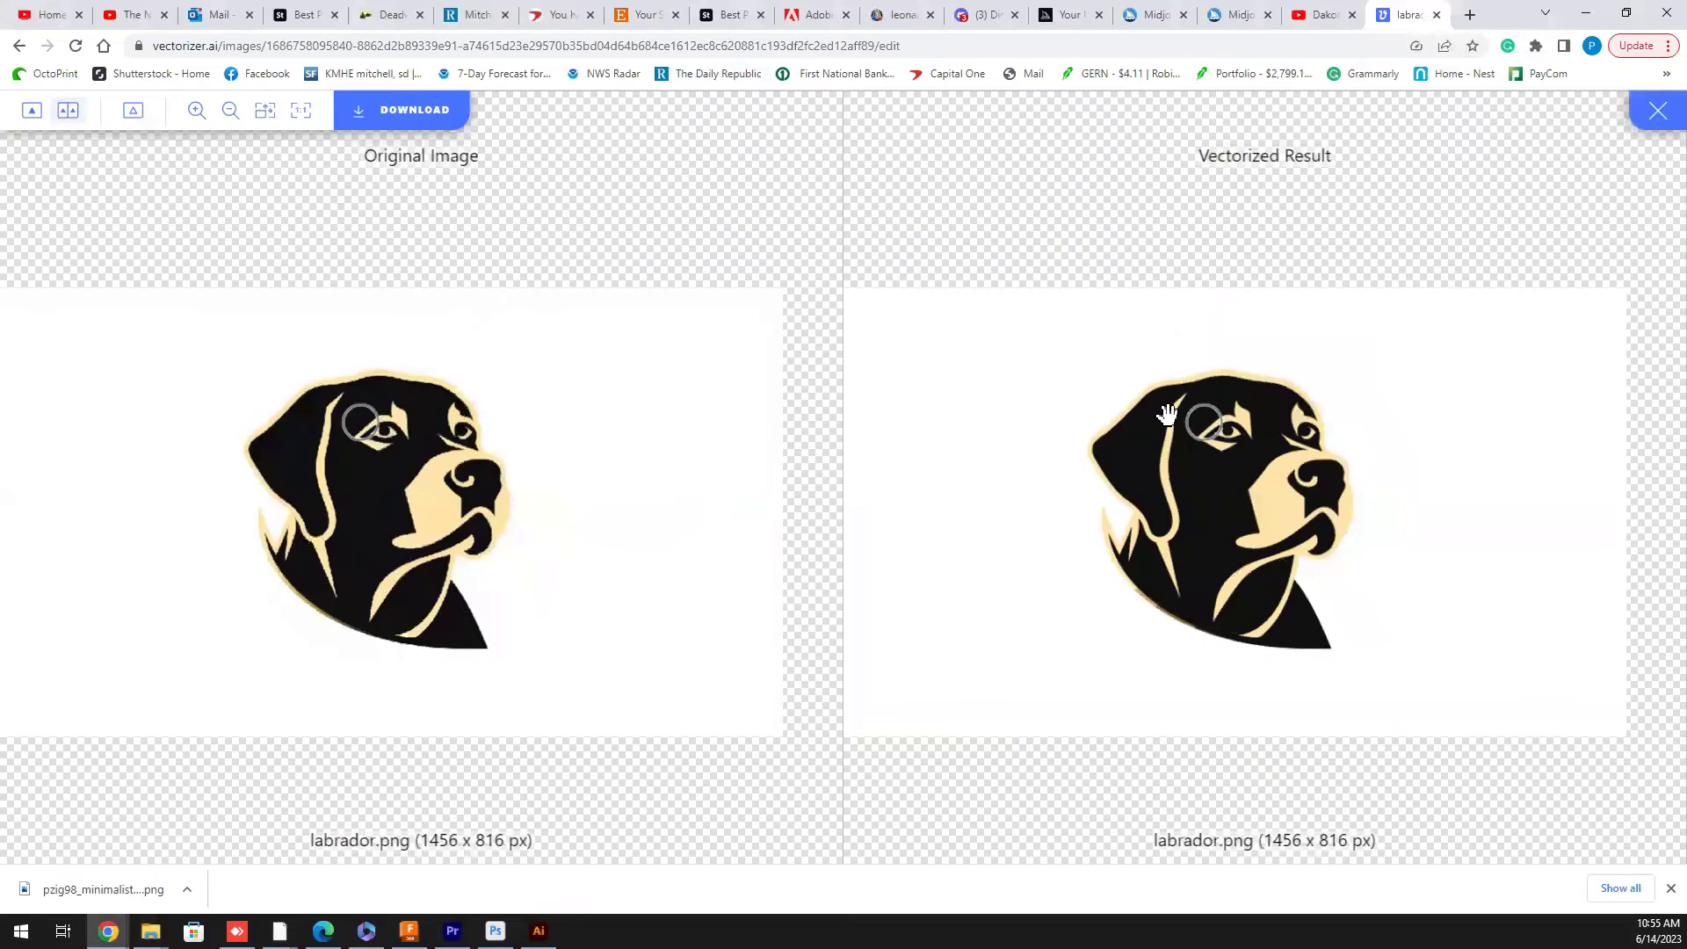
- Download the vectorized labrador from Vectorizer.AI's options page as labrador.svg
{"action": "left_click", "coordinate": [407, 127]}
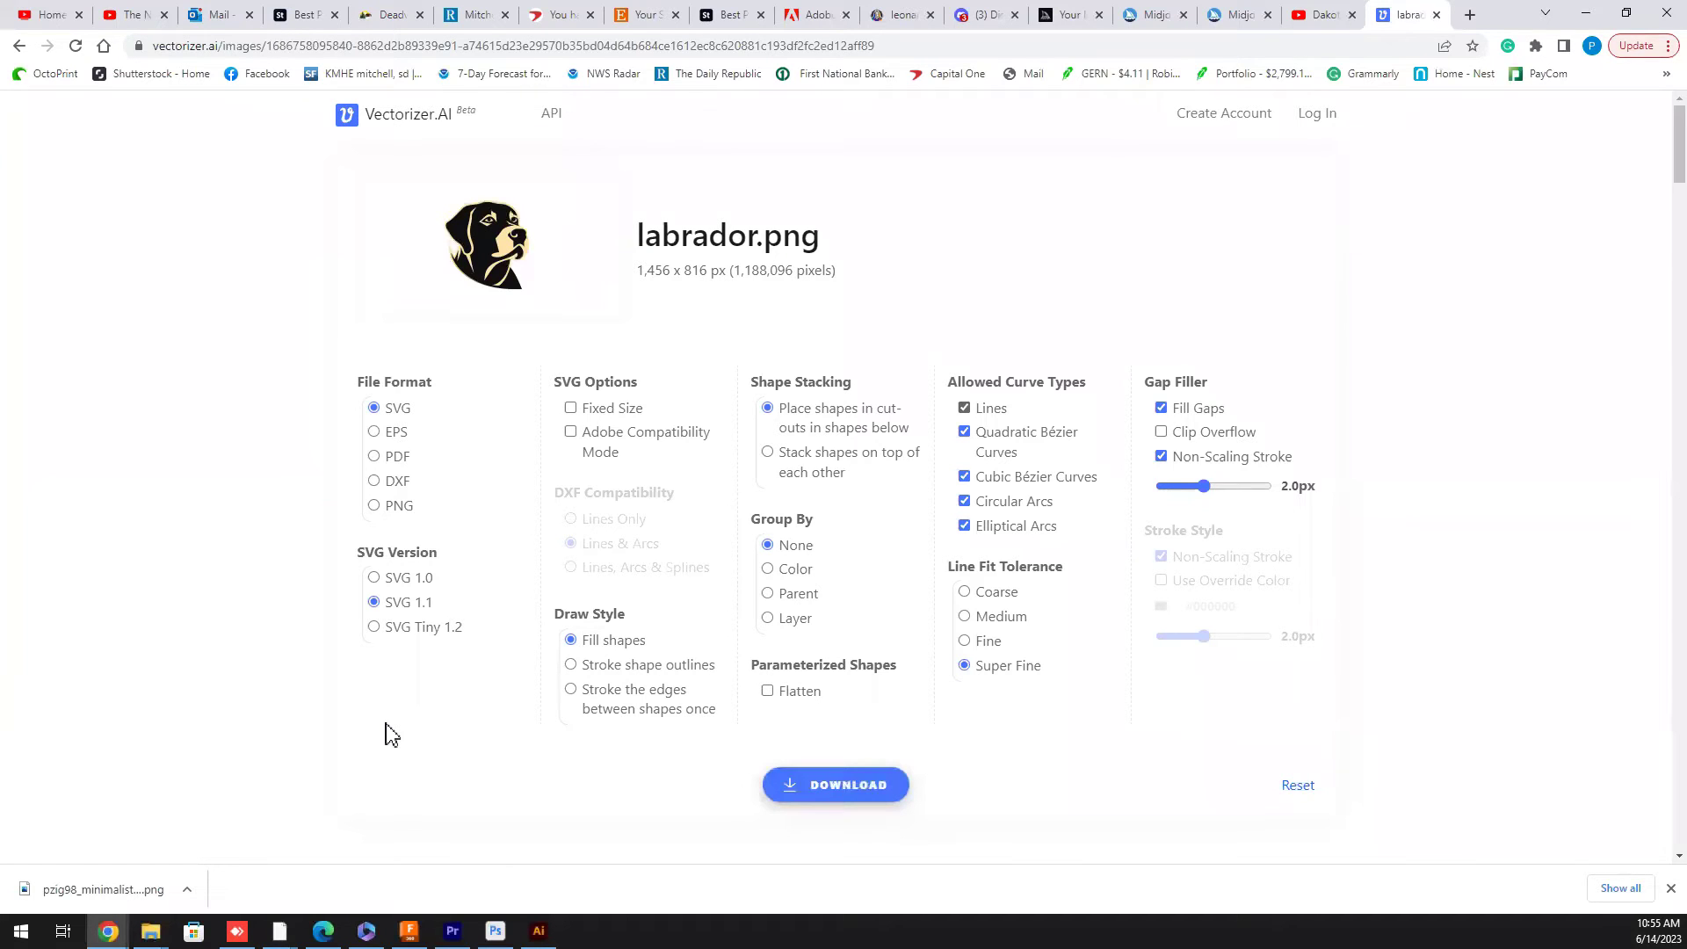
{"action": "left_click", "coordinate": [849, 809]}
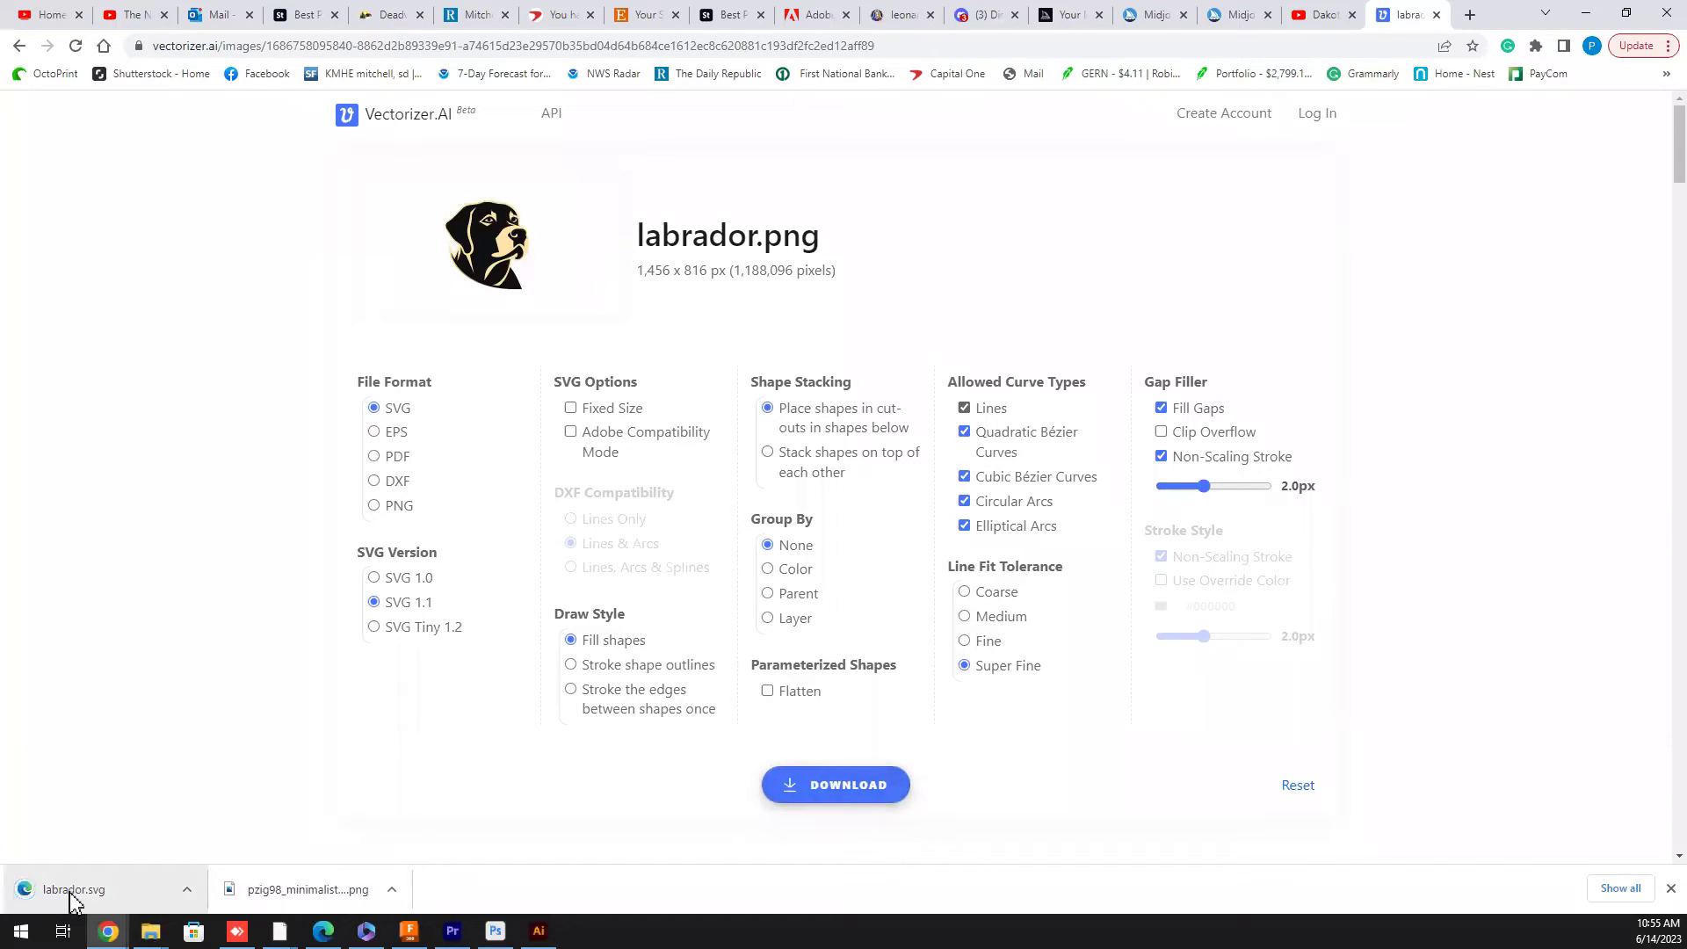
{"action": "left_click", "coordinate": [73, 896]}
{"action": "left_click", "coordinate": [186, 889]}
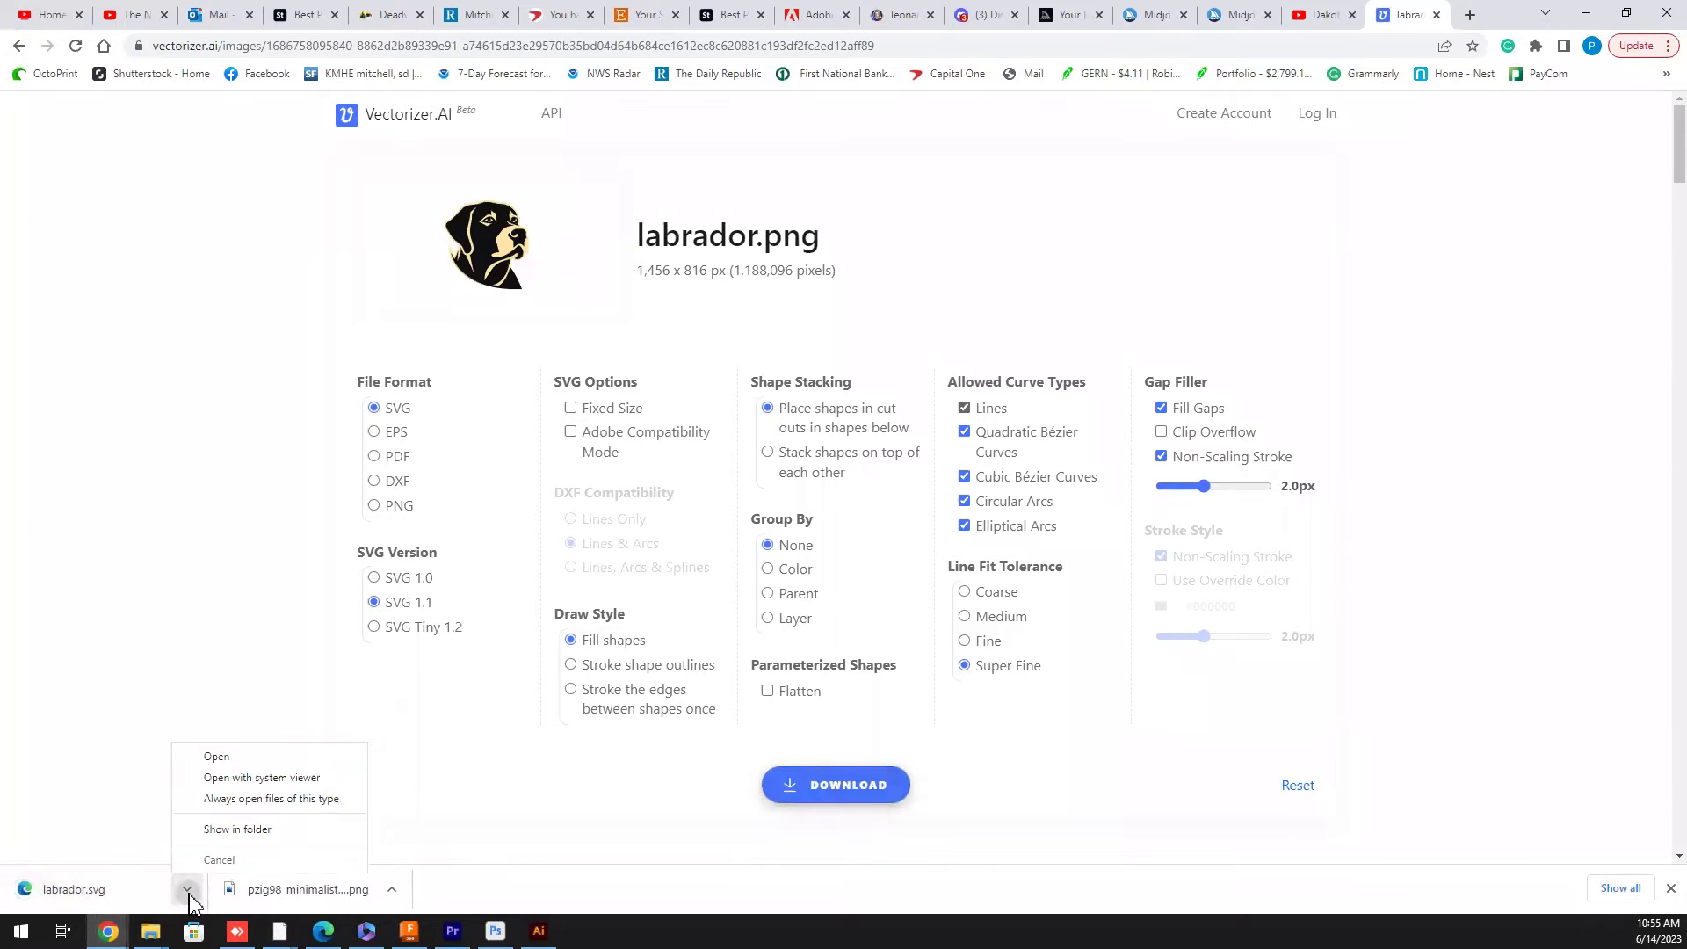
- Show labrador.svg in the Downloads folder and open it with Adobe Illustrator 2022
{"action": "left_click", "coordinate": [233, 829]}
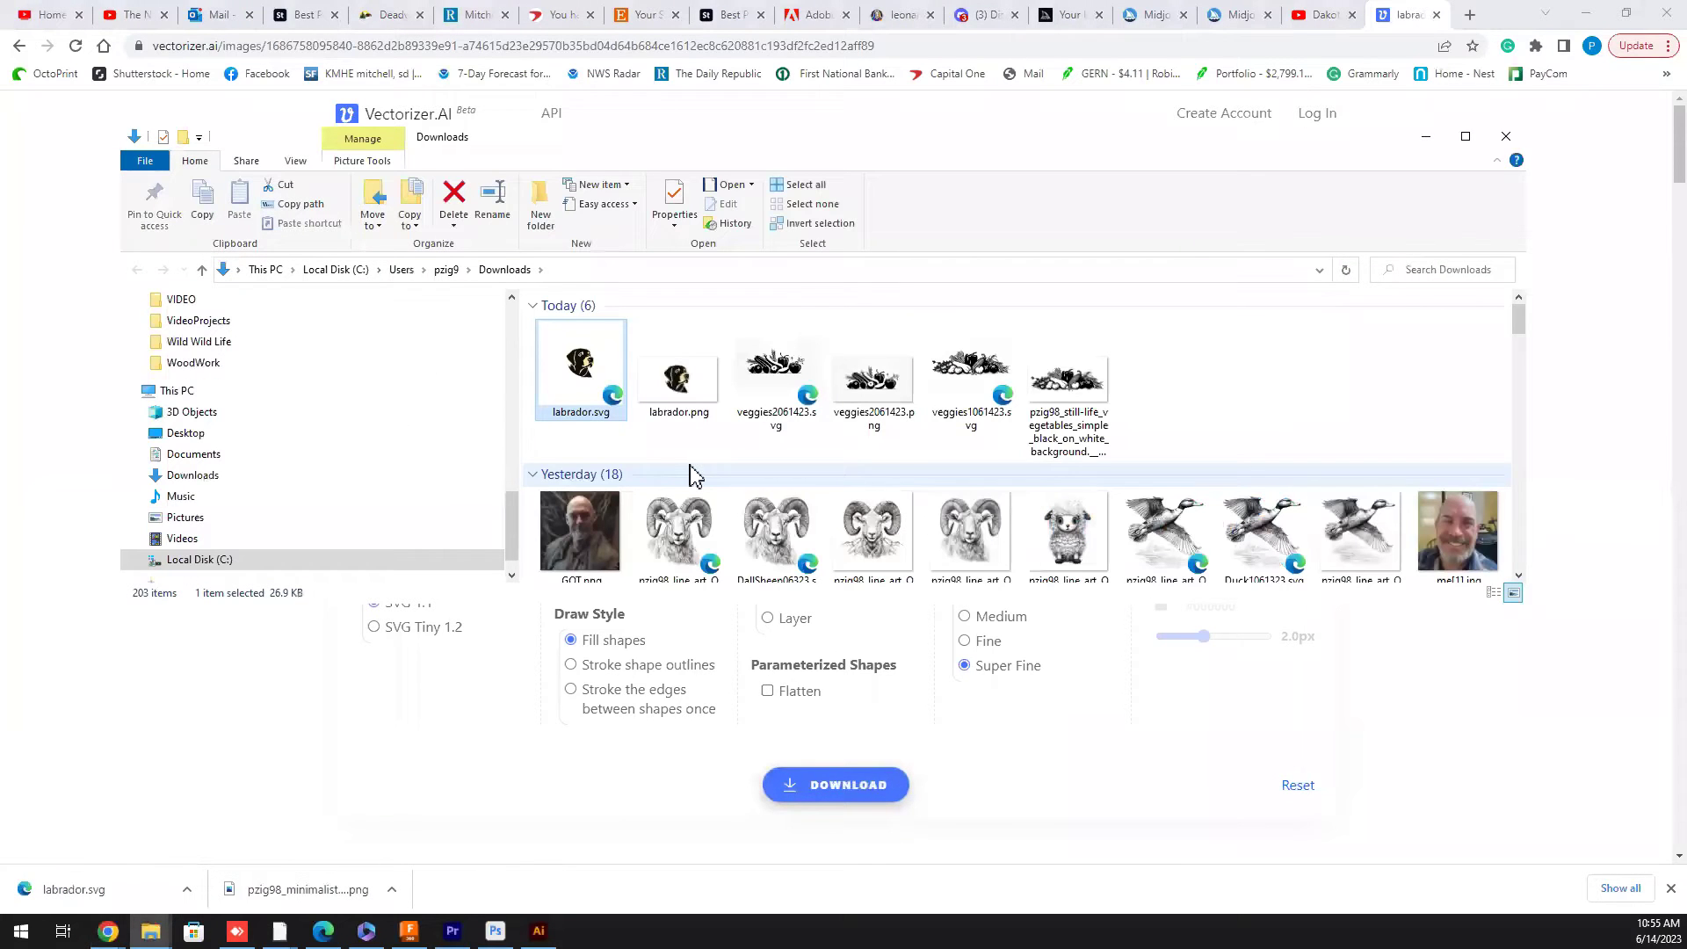
{"action": "right_click", "coordinate": [587, 356]}
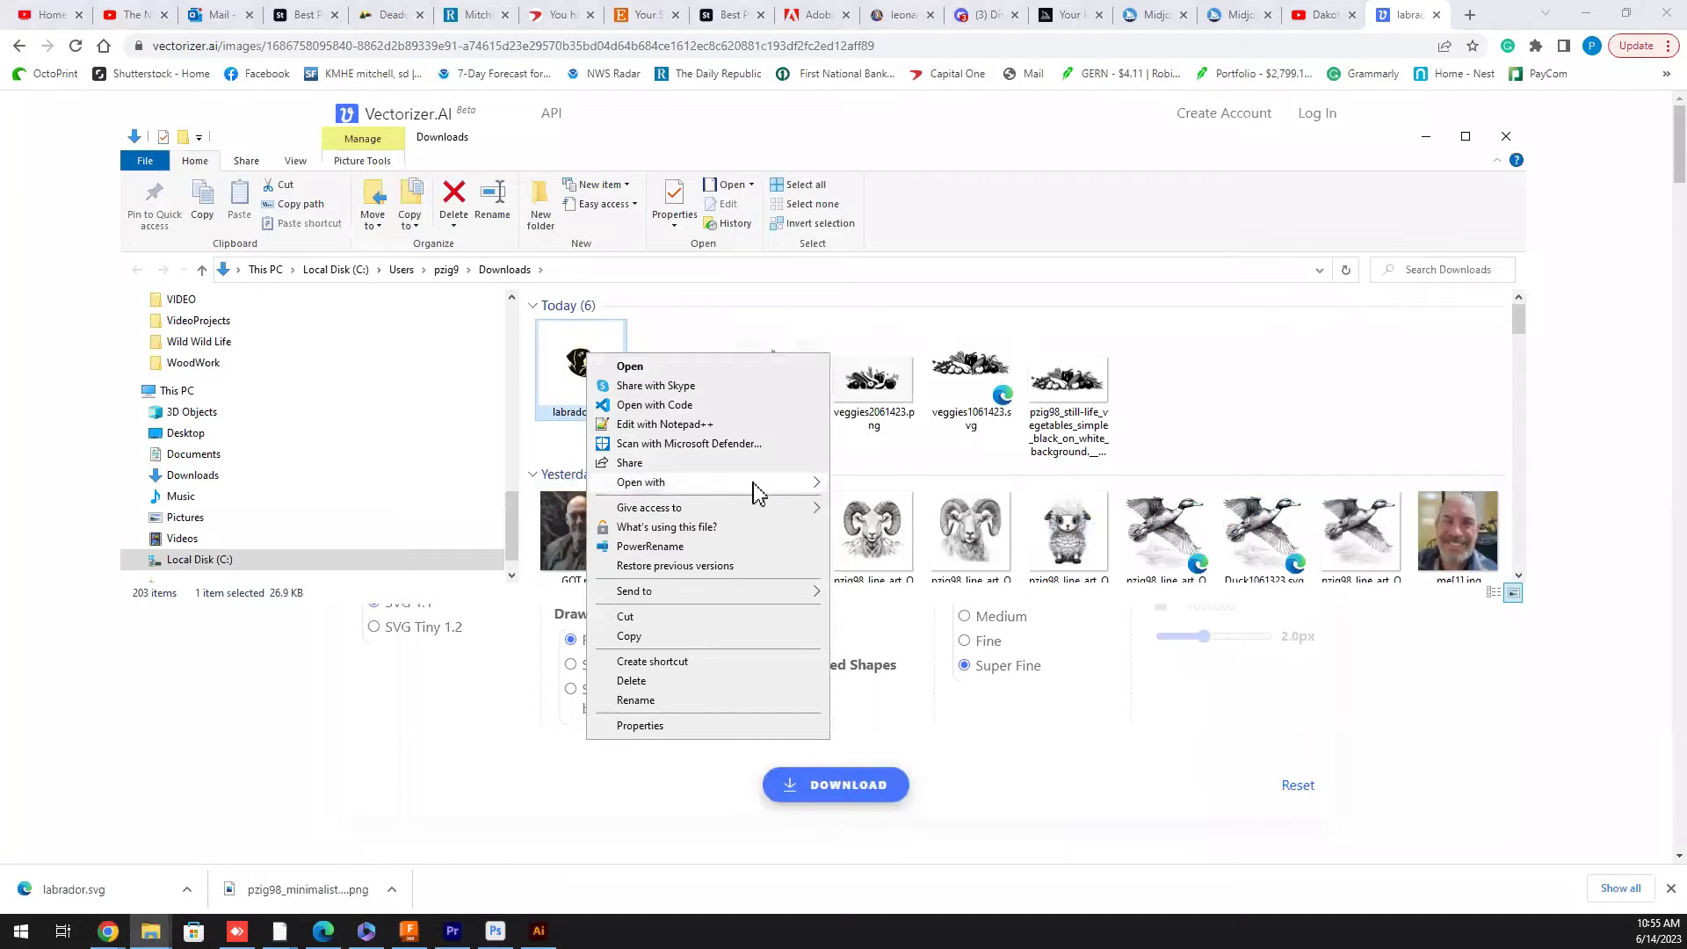
{"action": "mouse_move", "coordinate": [753, 482]}
{"action": "left_click", "coordinate": [896, 486]}
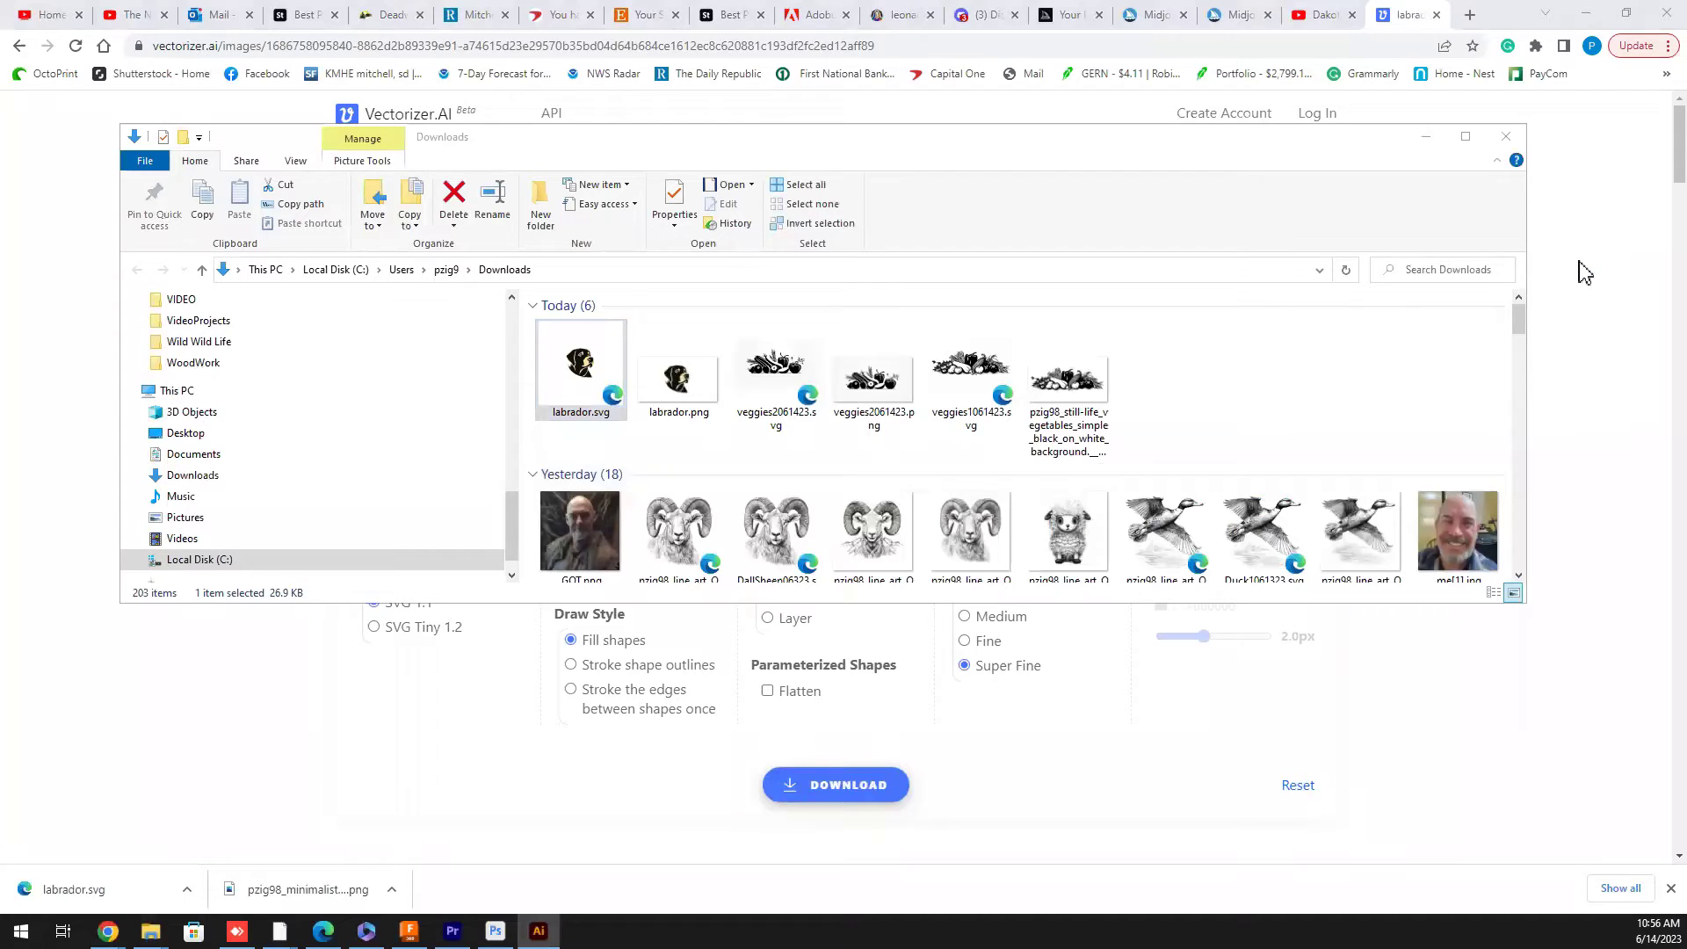
{"action": "mouse_move", "coordinate": [1044, 10]}
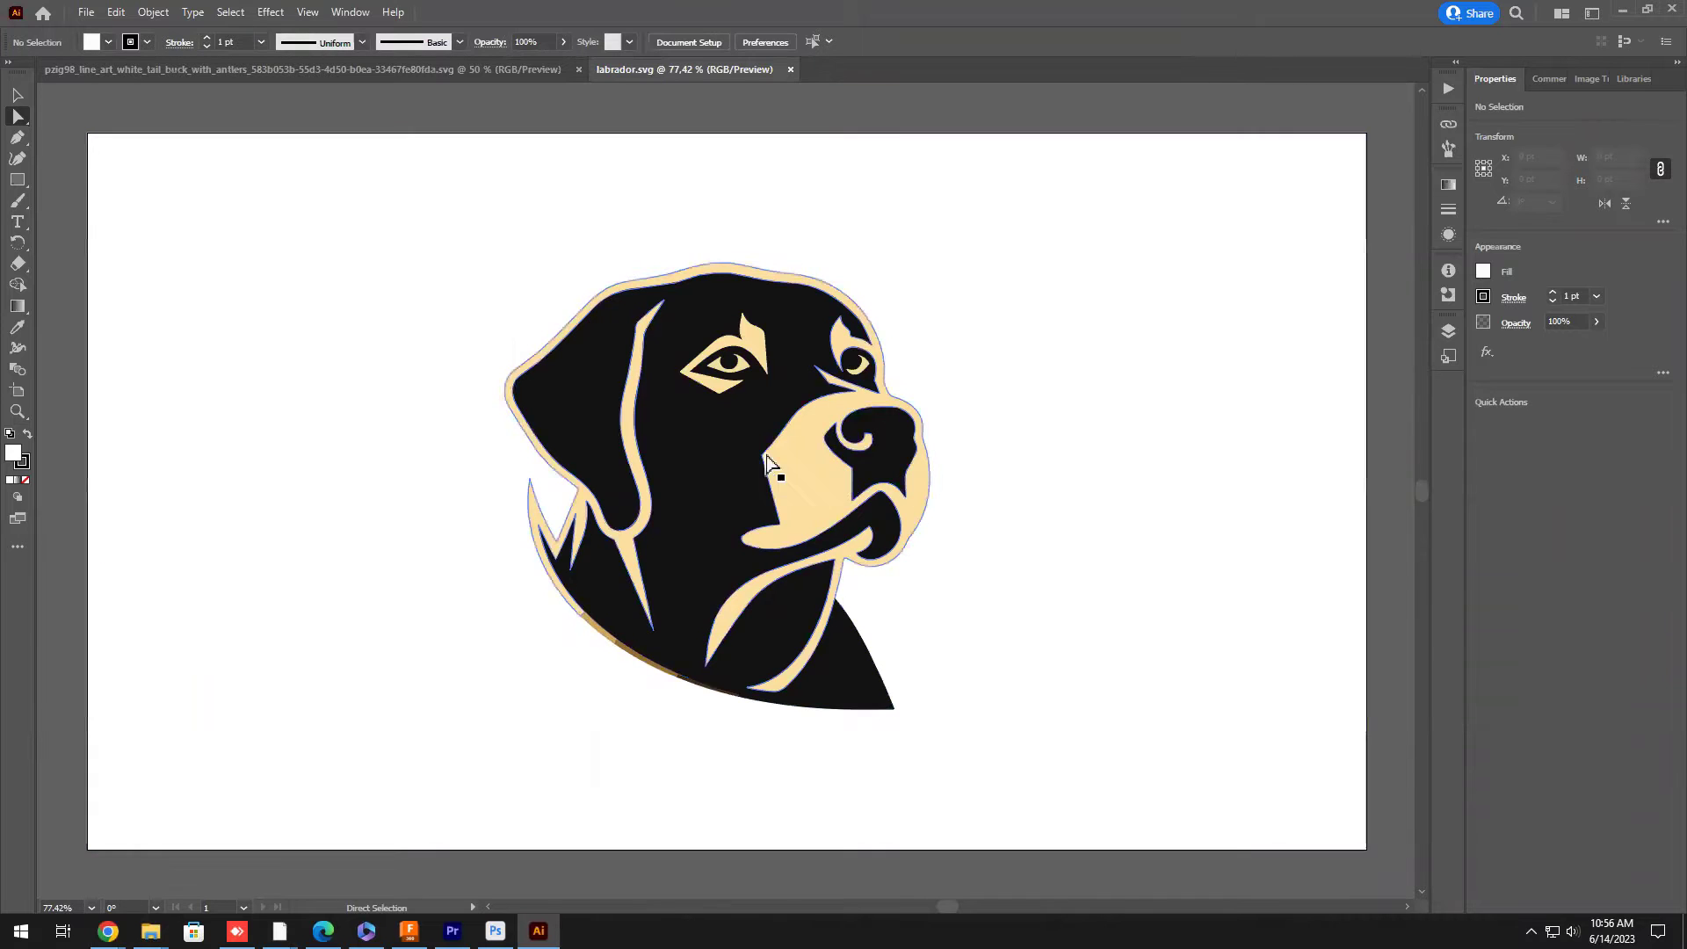
- Undo an accidental move of the white background, then select all labrador objects
{"action": "left_click_drag", "start_coordinate": [220, 224], "coordinate": [1002, 735]}
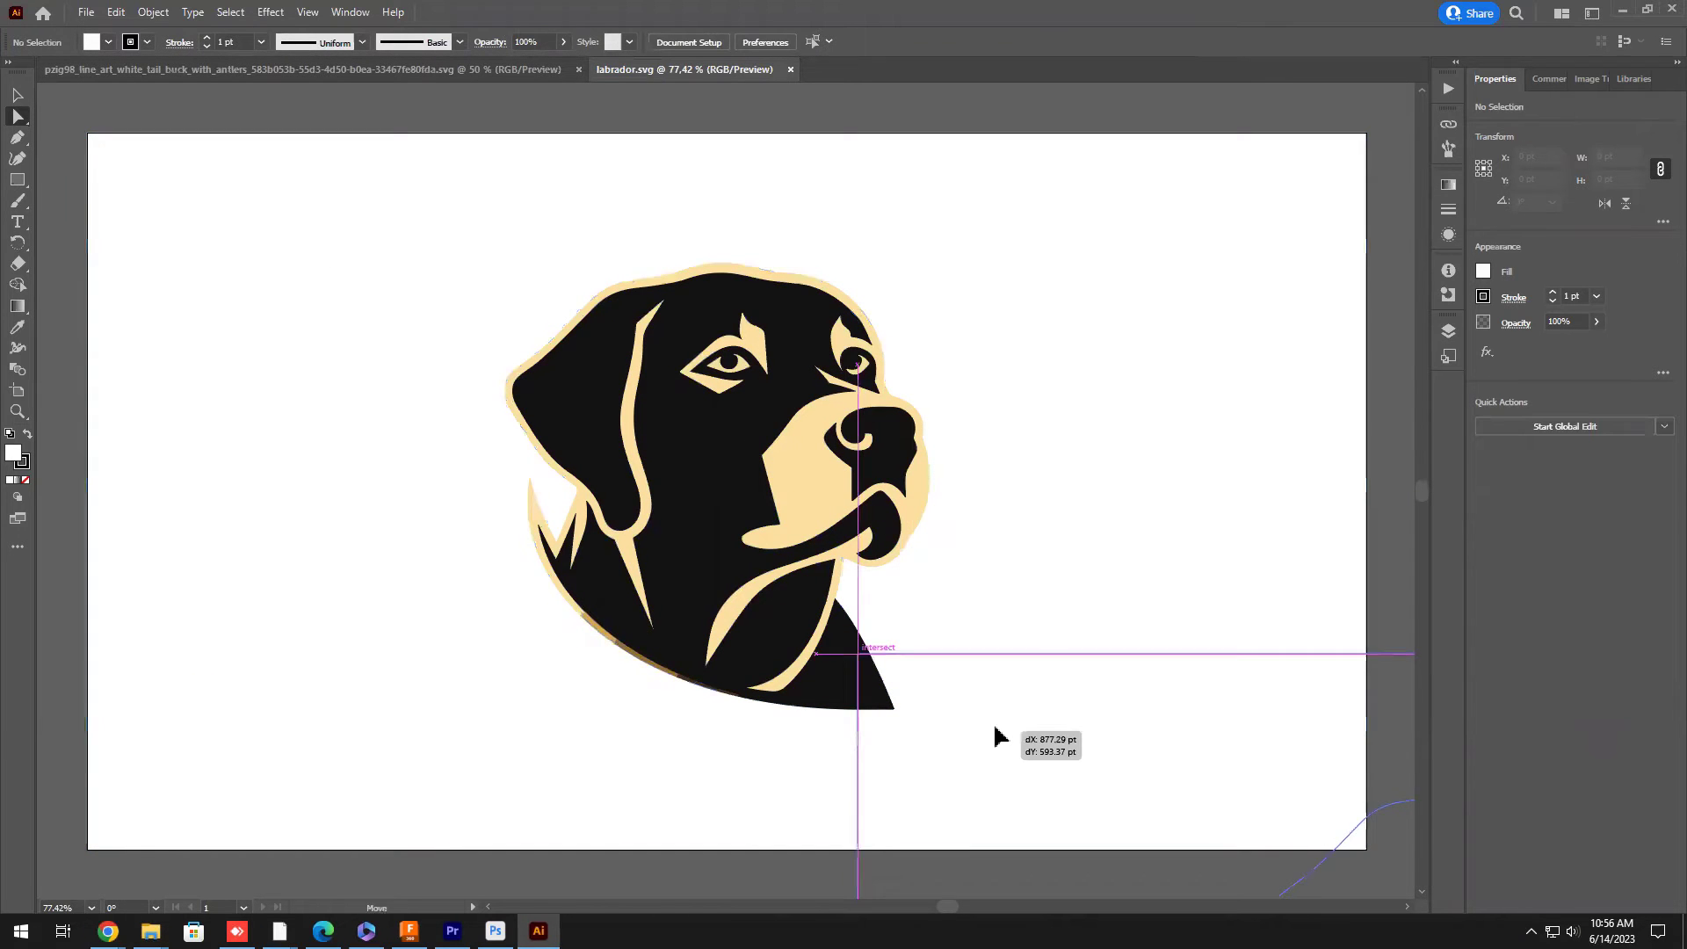
{"action": "left_click", "coordinate": [115, 12]}
{"action": "left_click", "coordinate": [132, 32]}
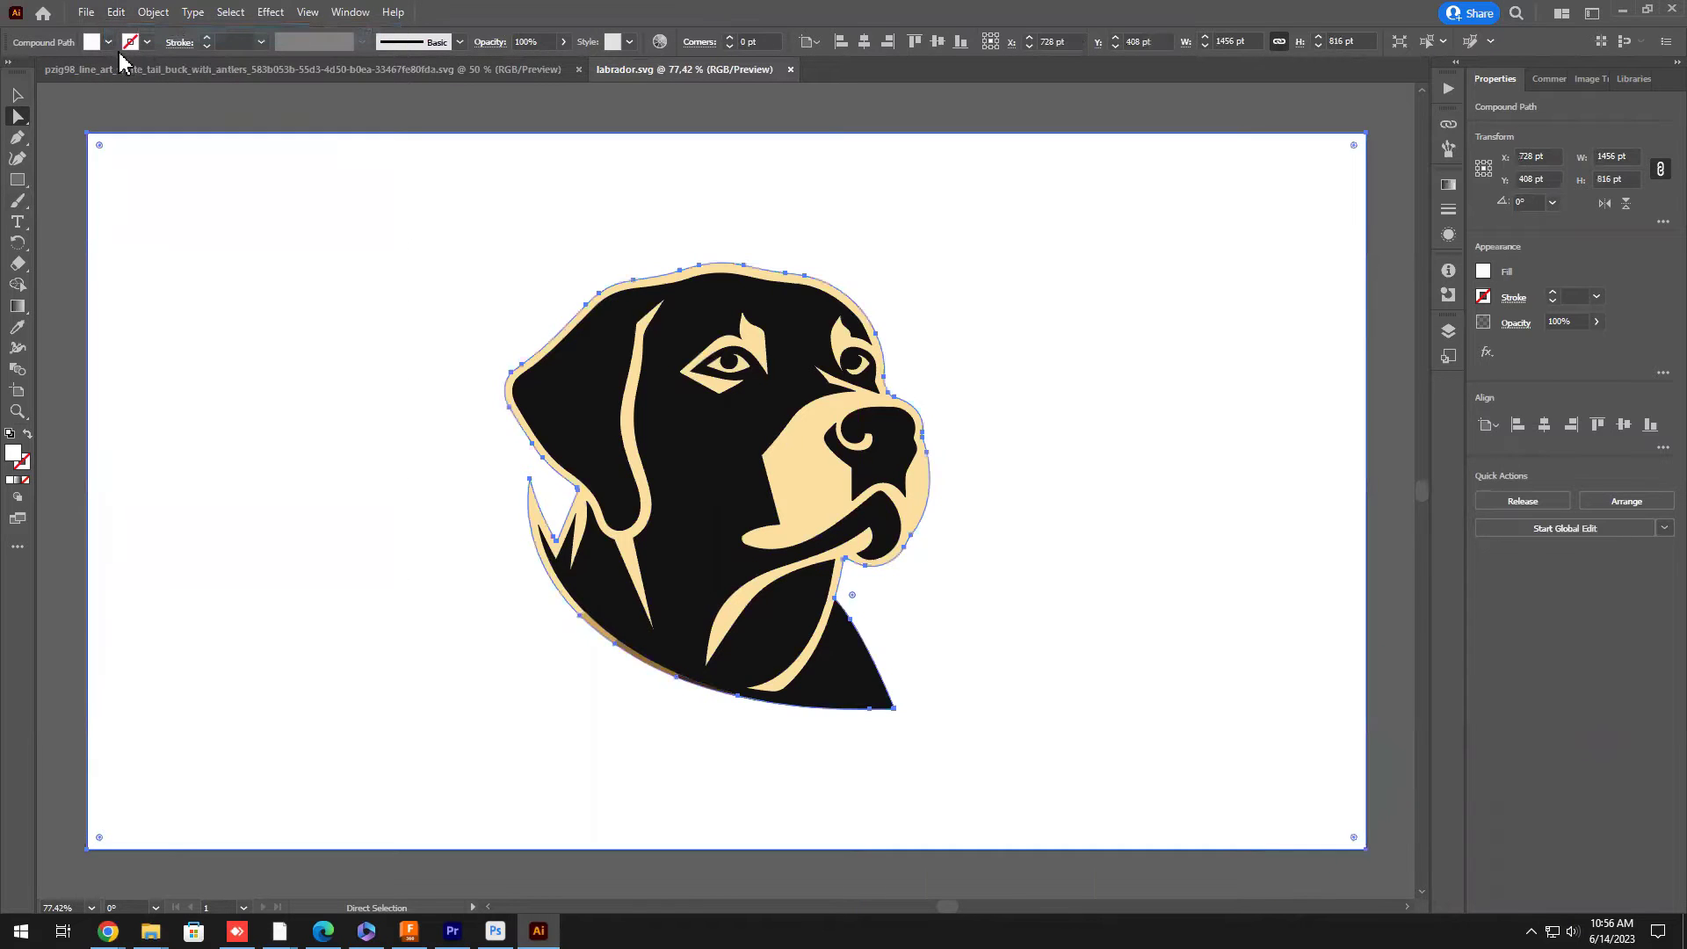
{"action": "left_click", "coordinate": [18, 95]}
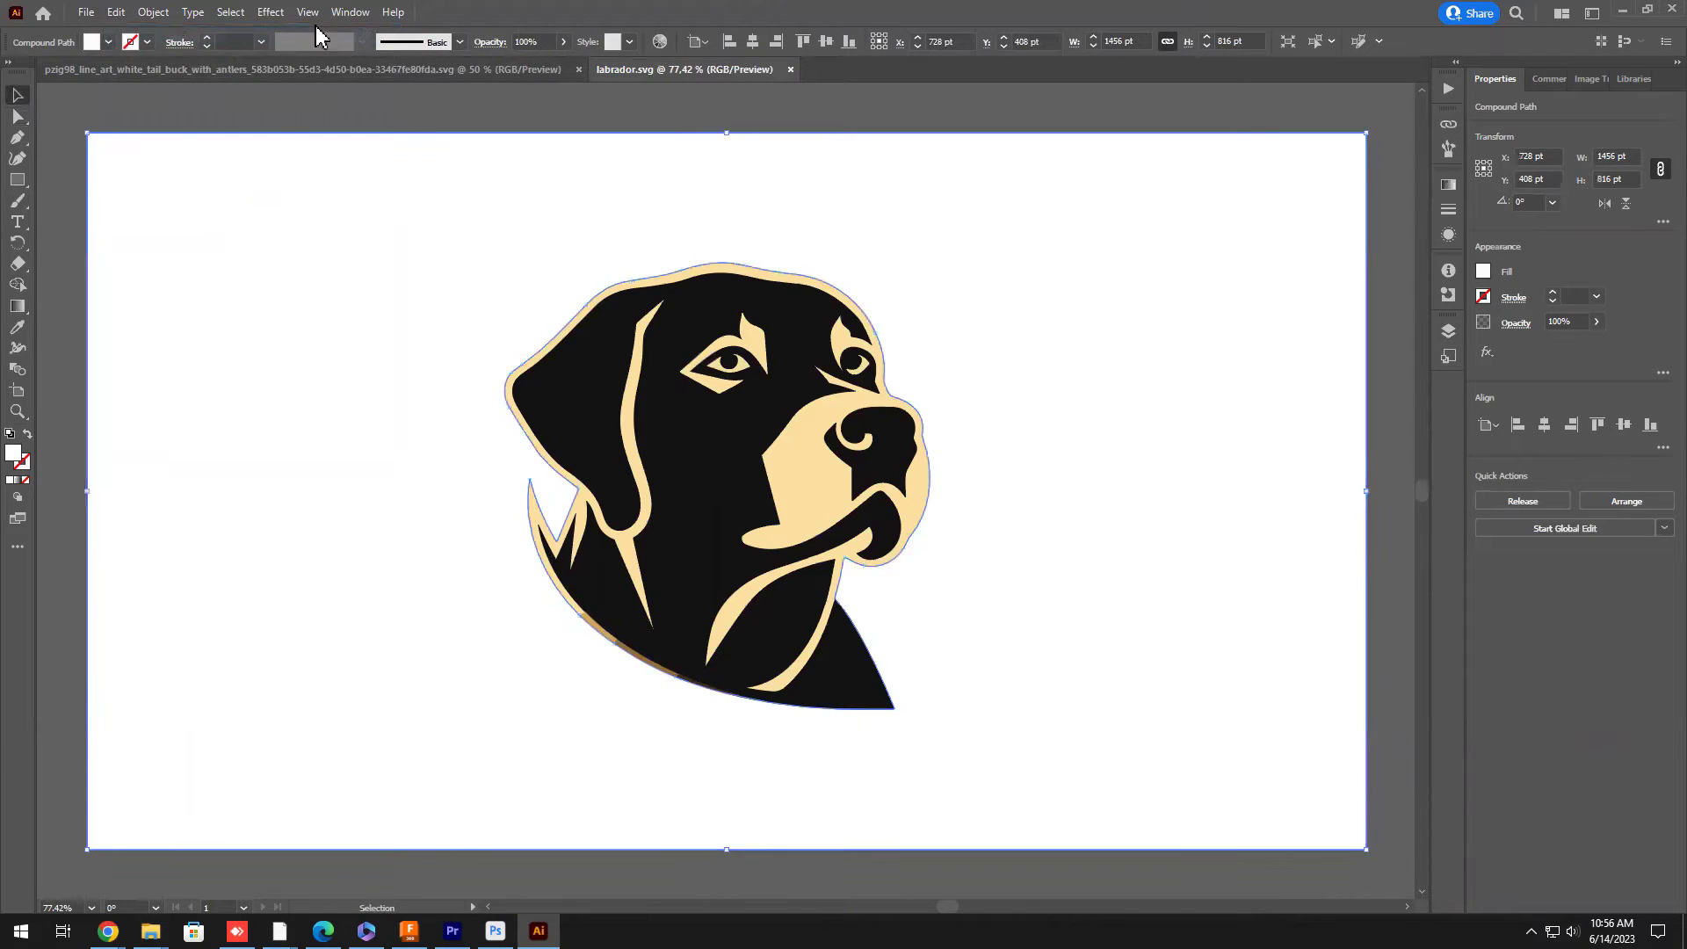
{"action": "left_click", "coordinate": [227, 14]}
{"action": "left_click", "coordinate": [237, 33]}
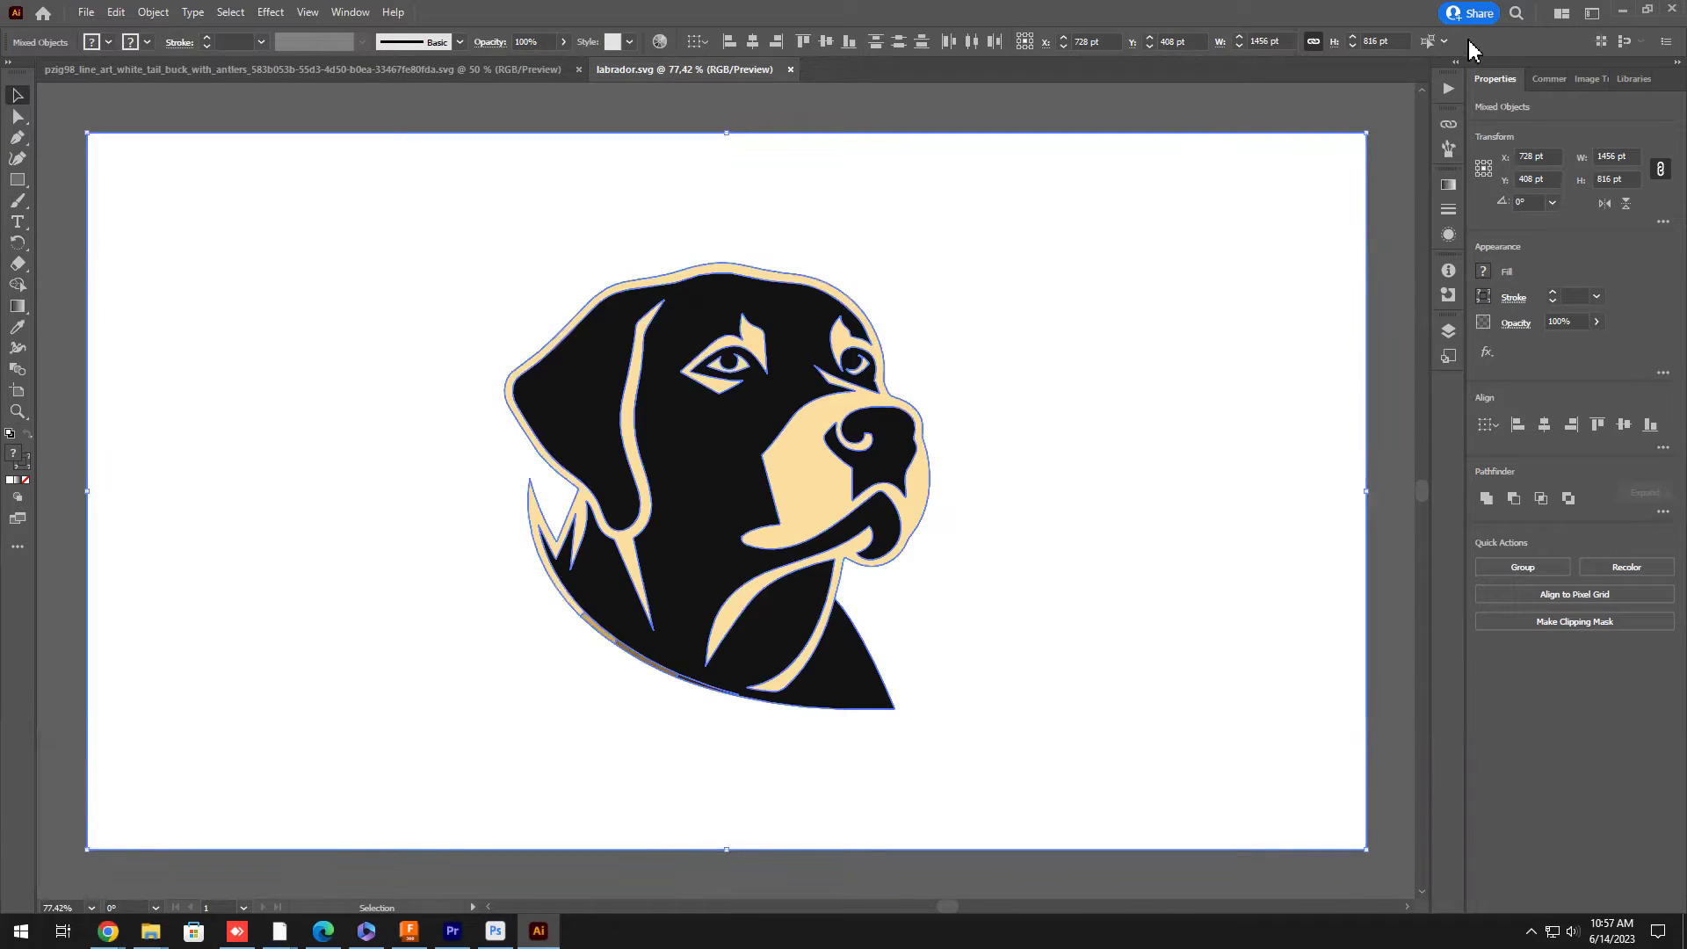
- Minimize Illustrator and bring up the Etsy Shop Manager Listings page in Chrome
{"action": "left_click", "coordinate": [1622, 11]}
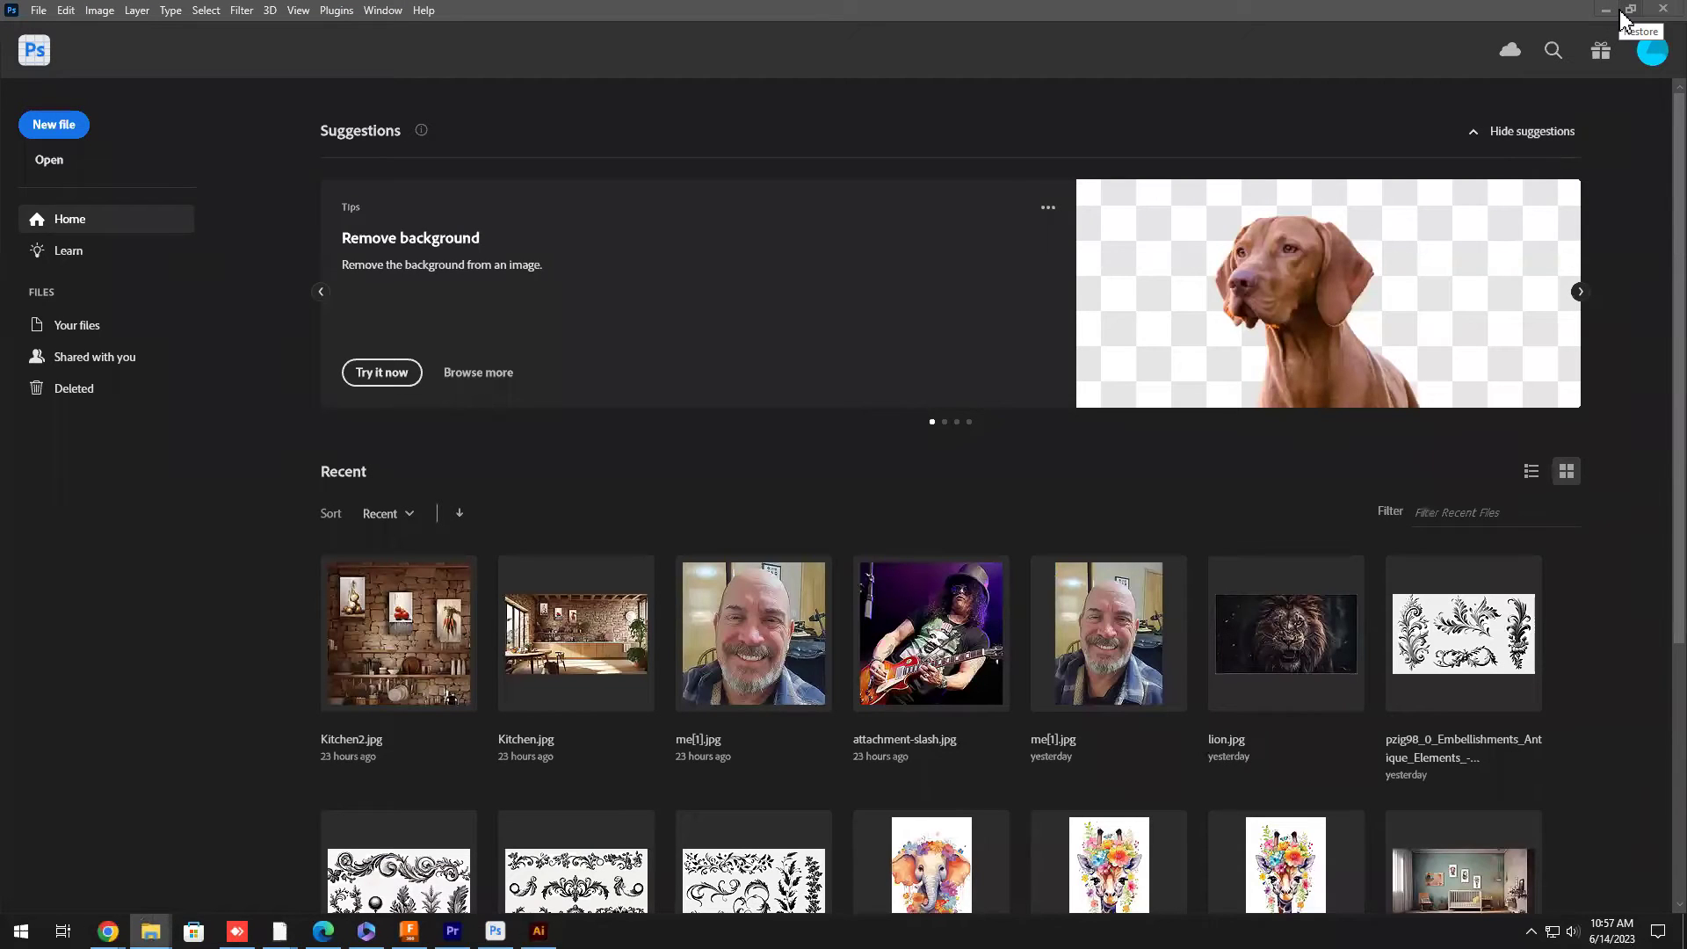
{"action": "mouse_move", "coordinate": [842, 21]}
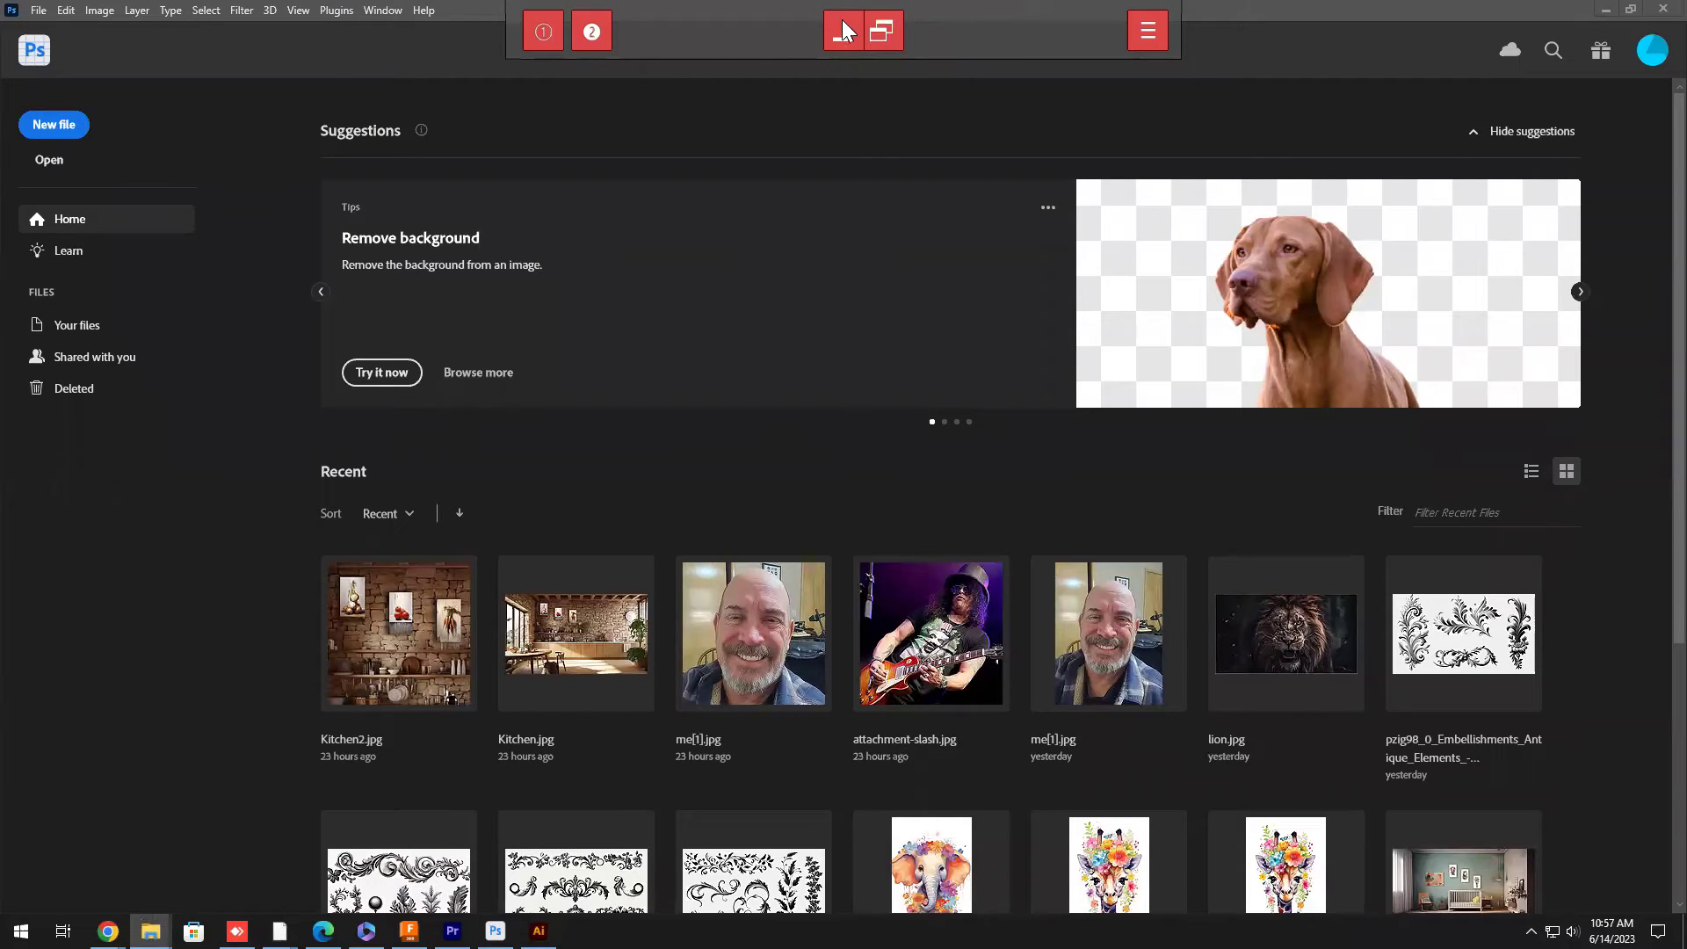
{"action": "left_click", "coordinate": [541, 22]}
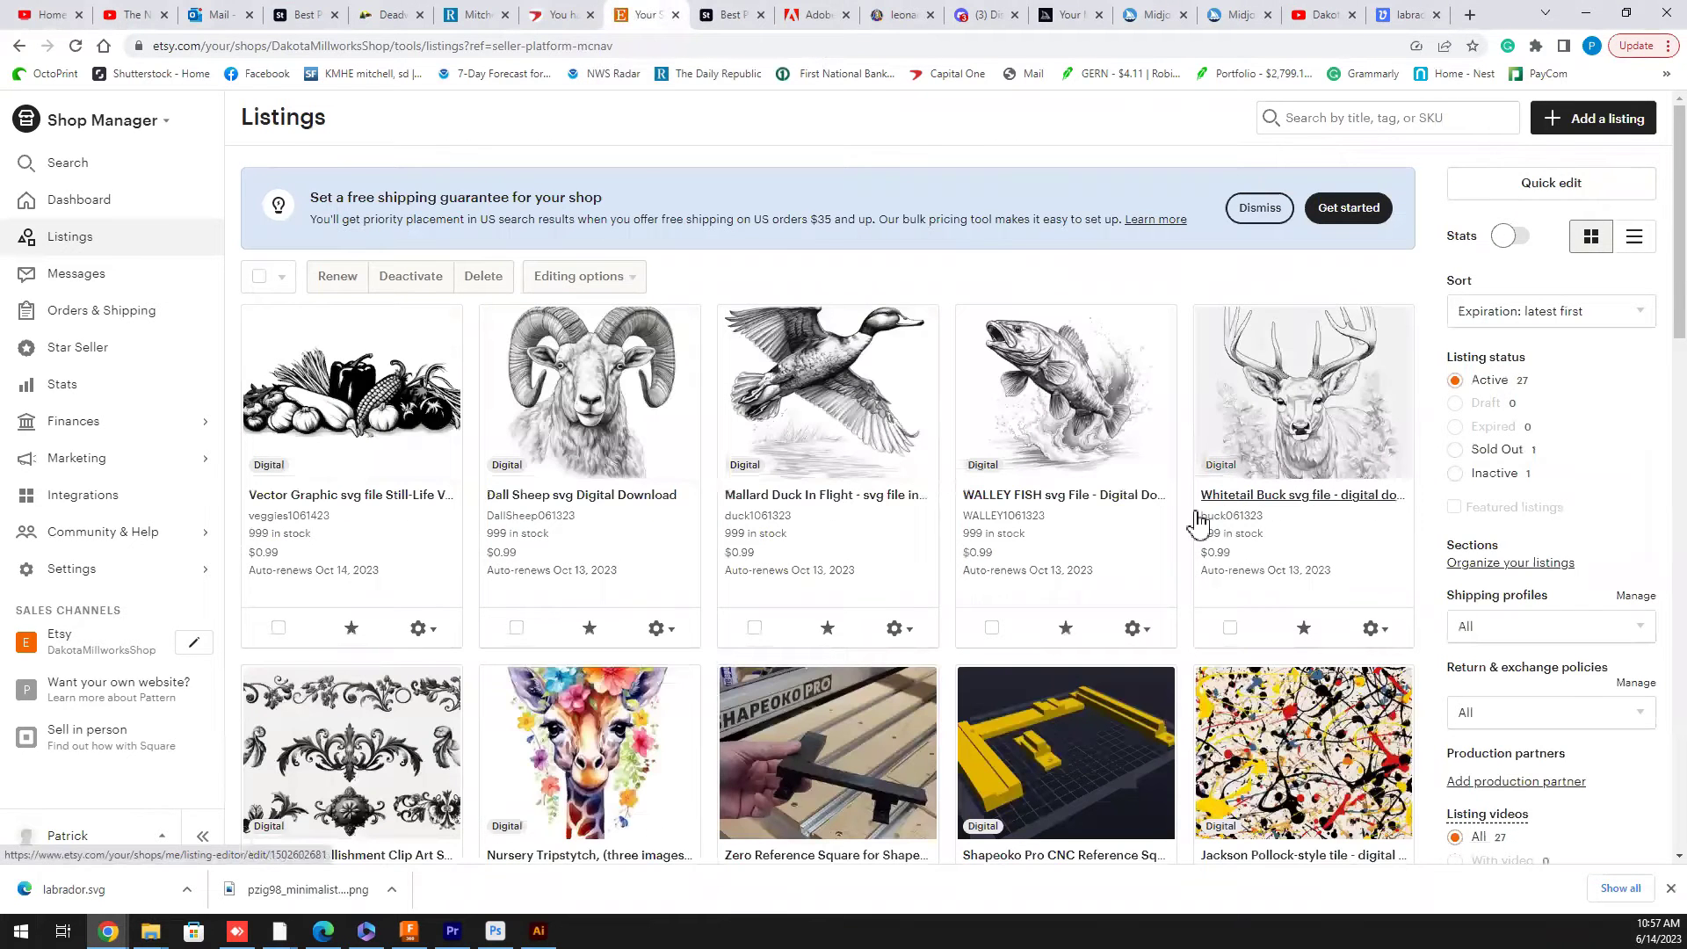
- Start a new Etsy listing titled 'Golden Labrador svg file - Digital Download'
{"action": "left_click", "coordinate": [1569, 128]}
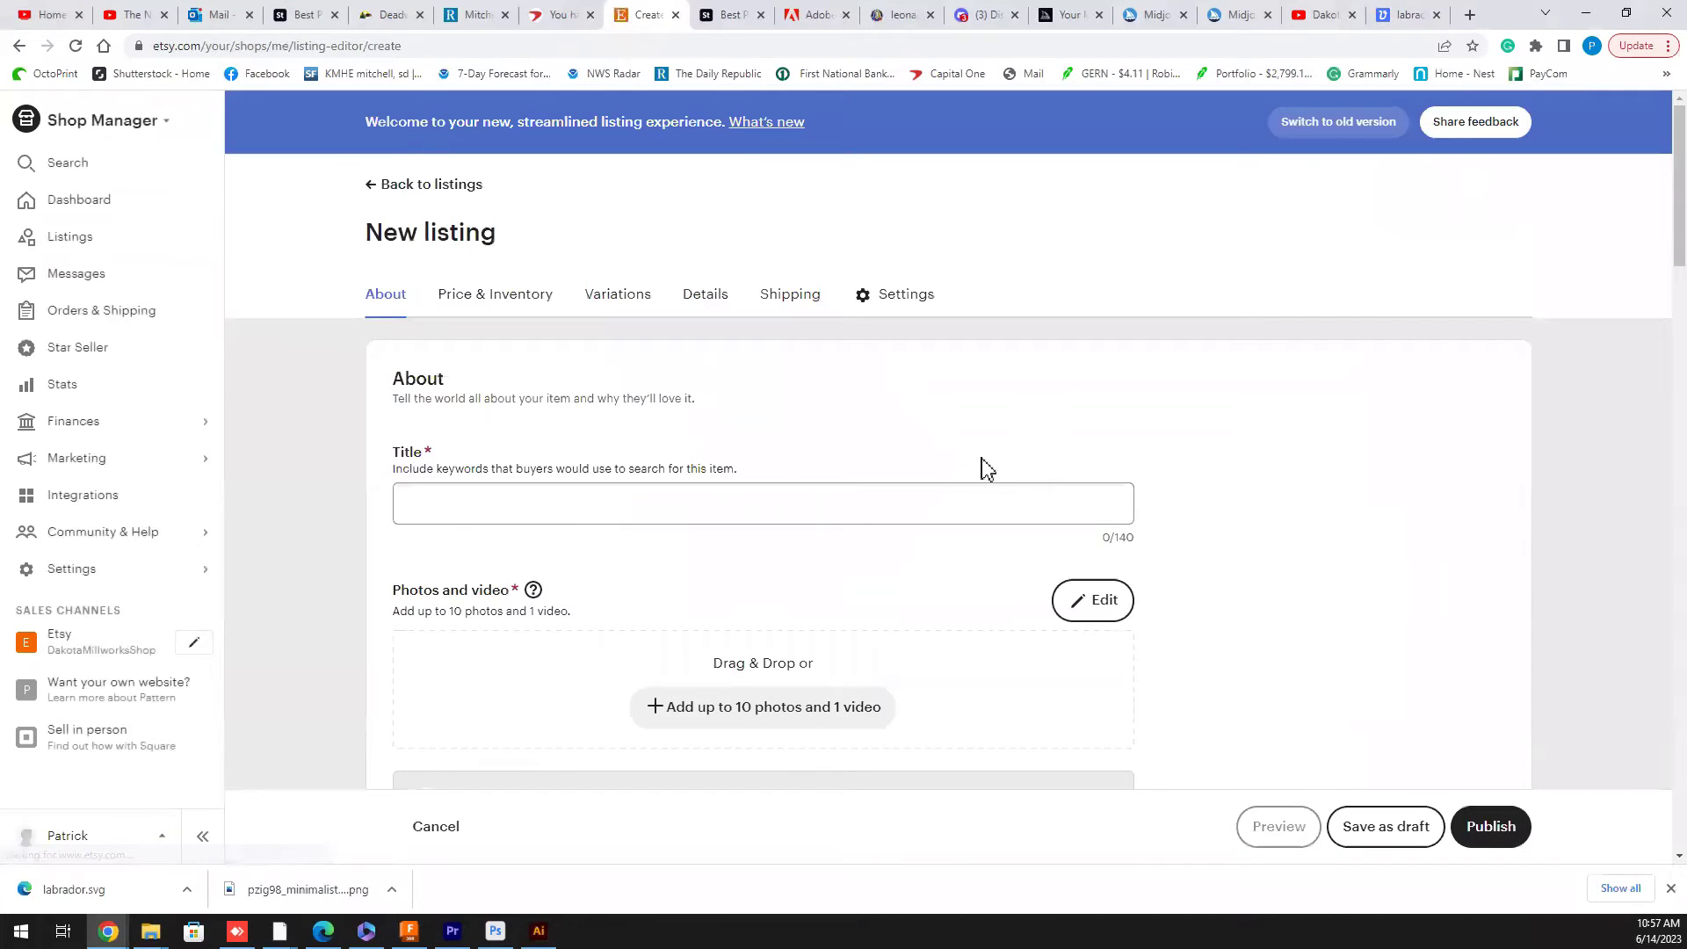
{"action": "left_click", "coordinate": [466, 499]}
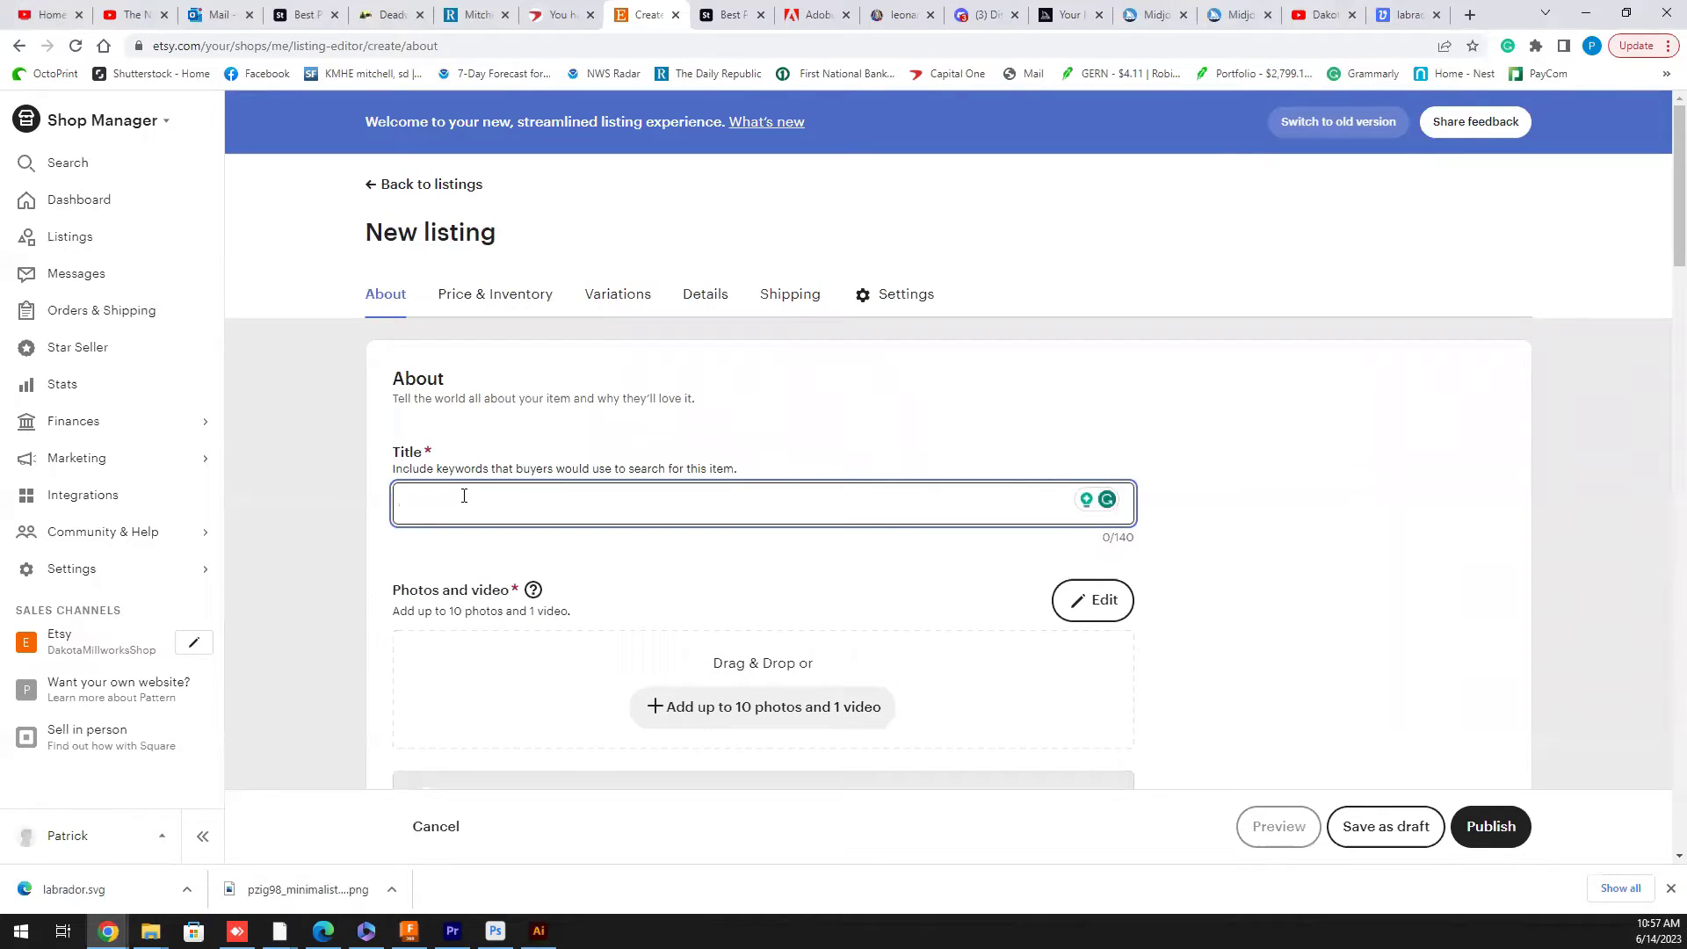
{"action": "type", "text": "Golden Labrador svg file - Digital Download"}
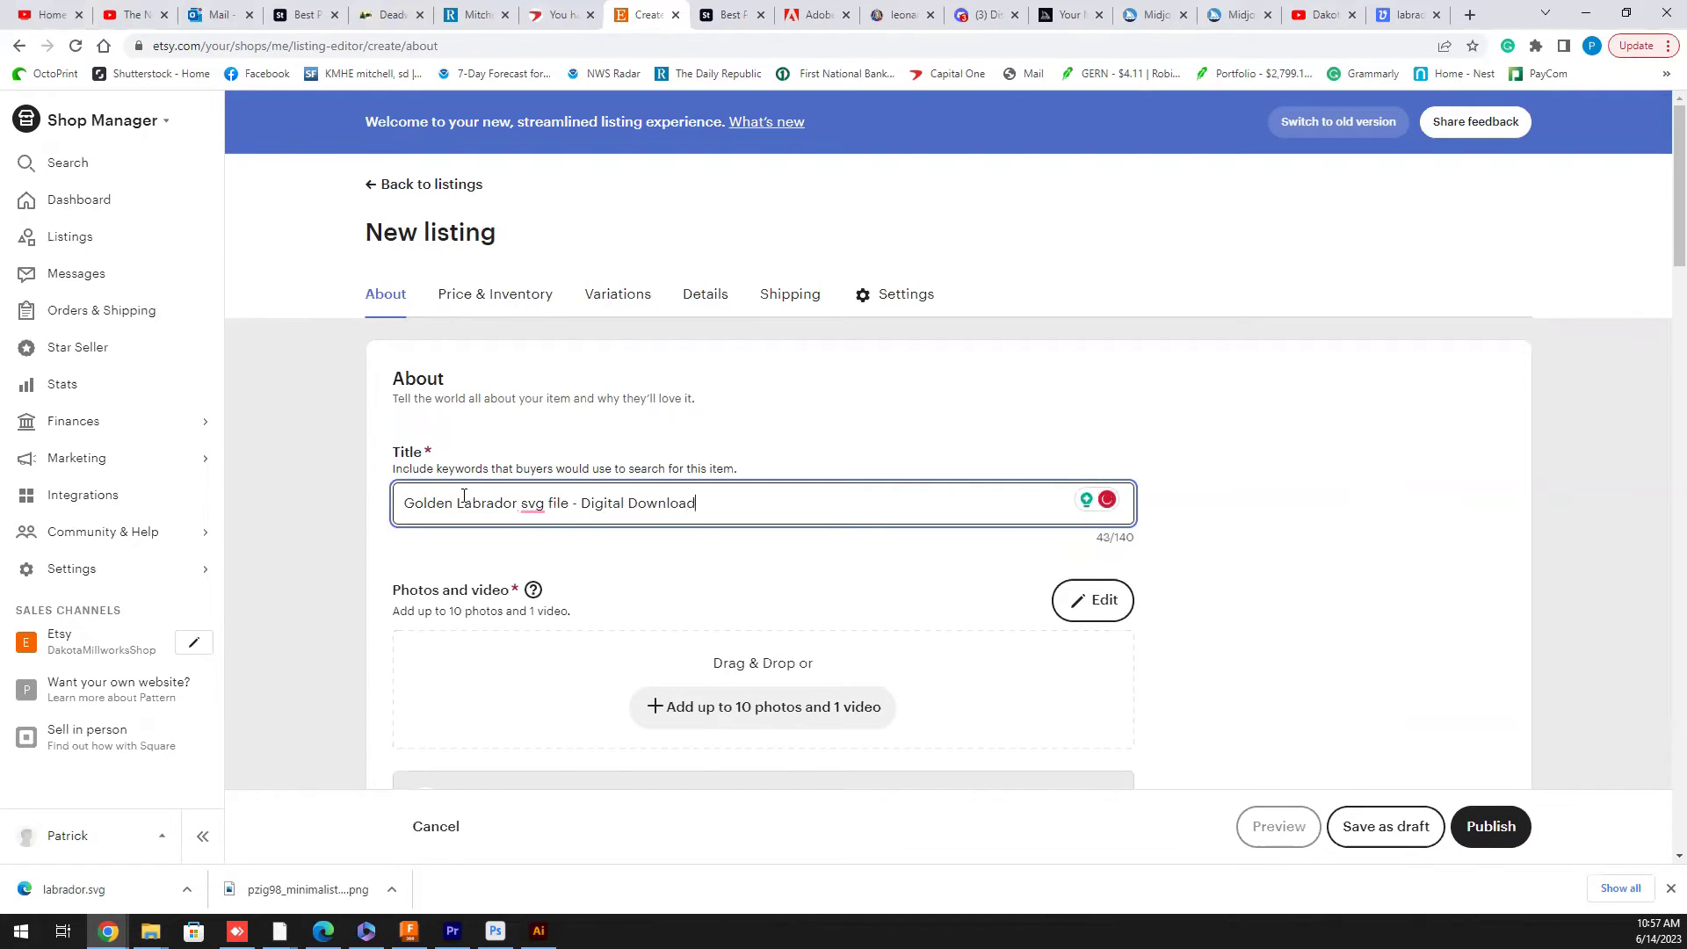
{"action": "scroll", "coordinate": [466, 495], "scroll_direction": "down", "scroll_amount": 2}
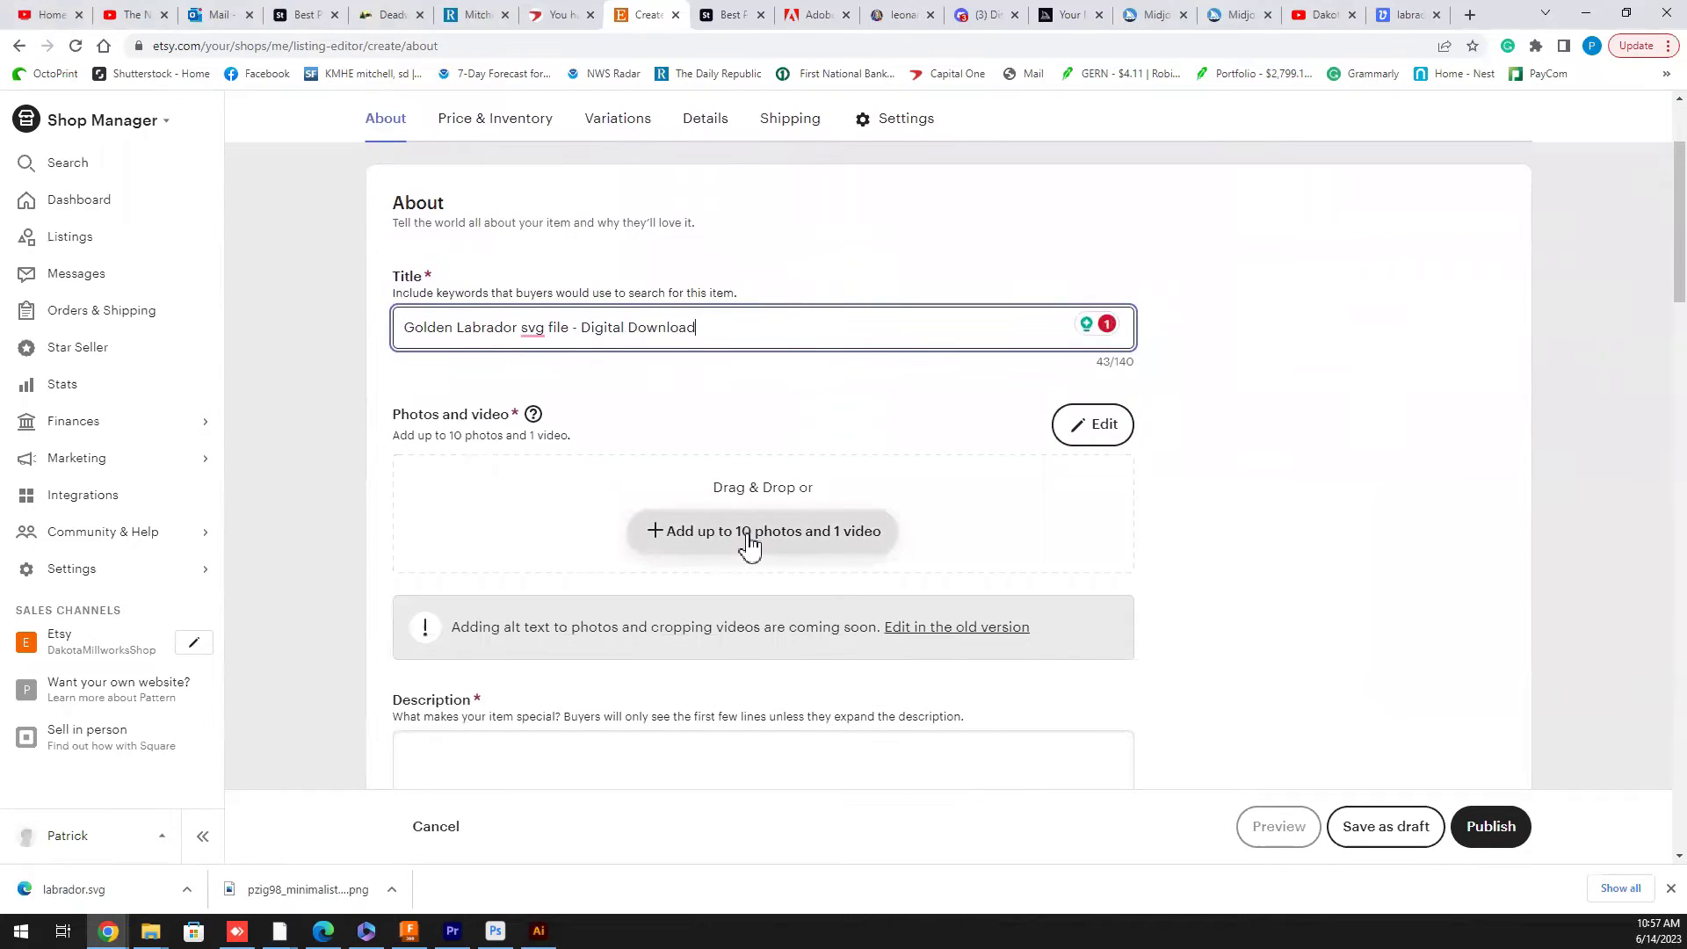
- Drag labrador.png from the Downloads folder into the listing's Photos and video area
{"action": "left_click", "coordinate": [151, 931]}
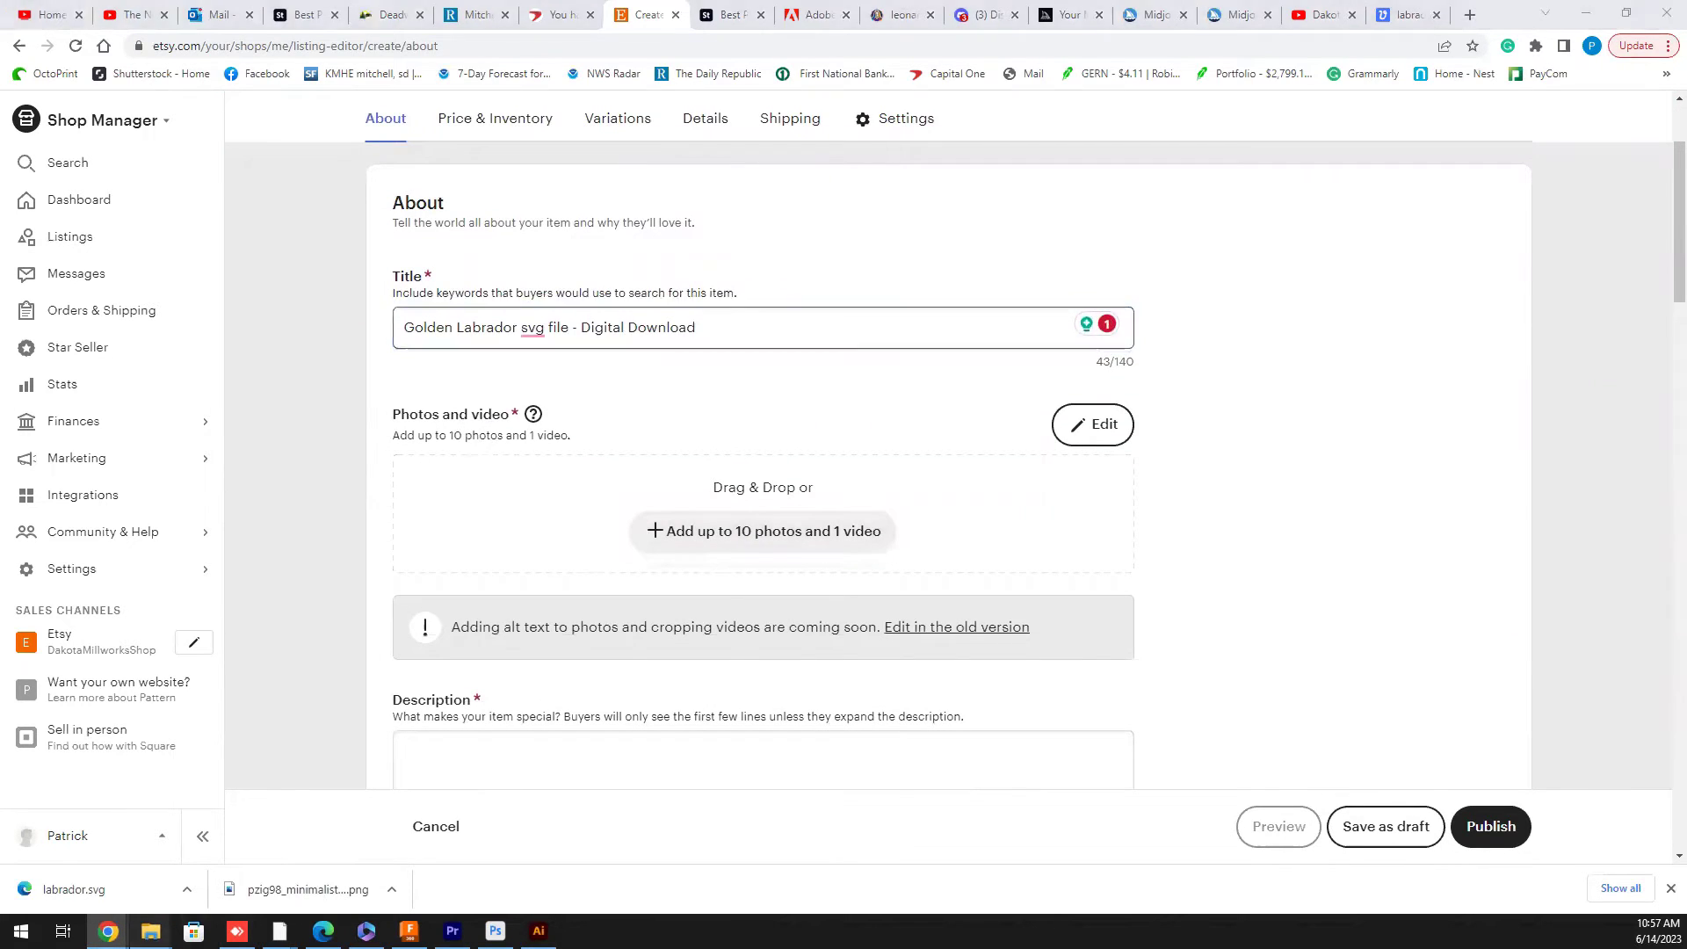
{"action": "mouse_move", "coordinate": [491, 837]}
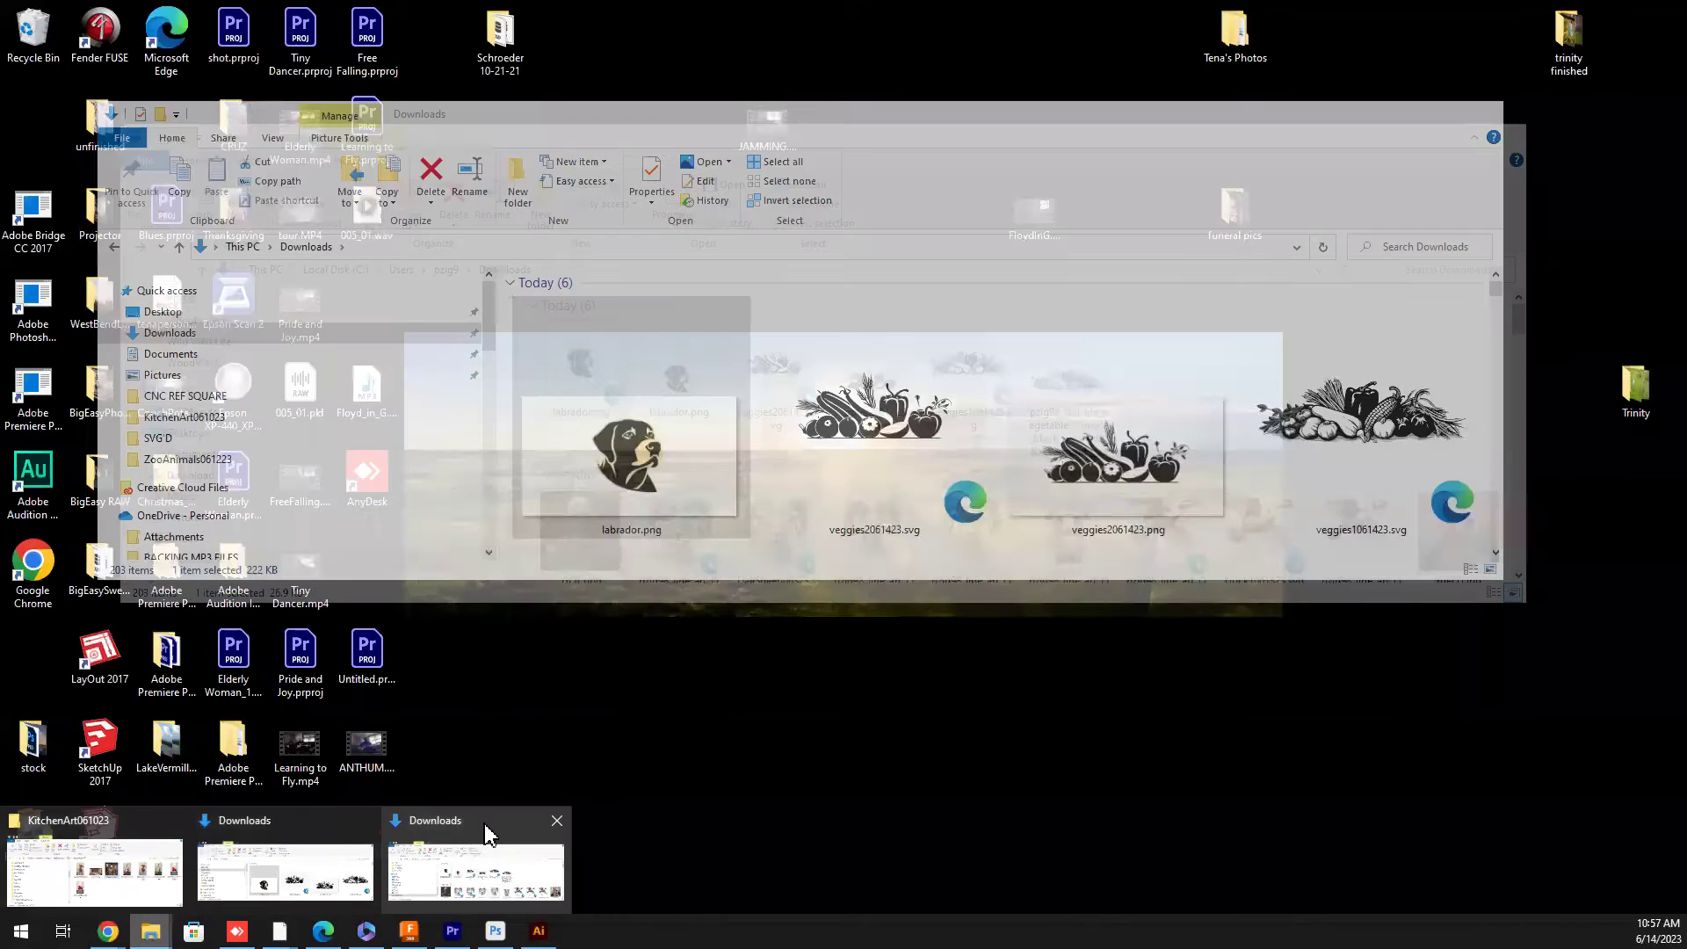
{"action": "left_click", "coordinate": [491, 830]}
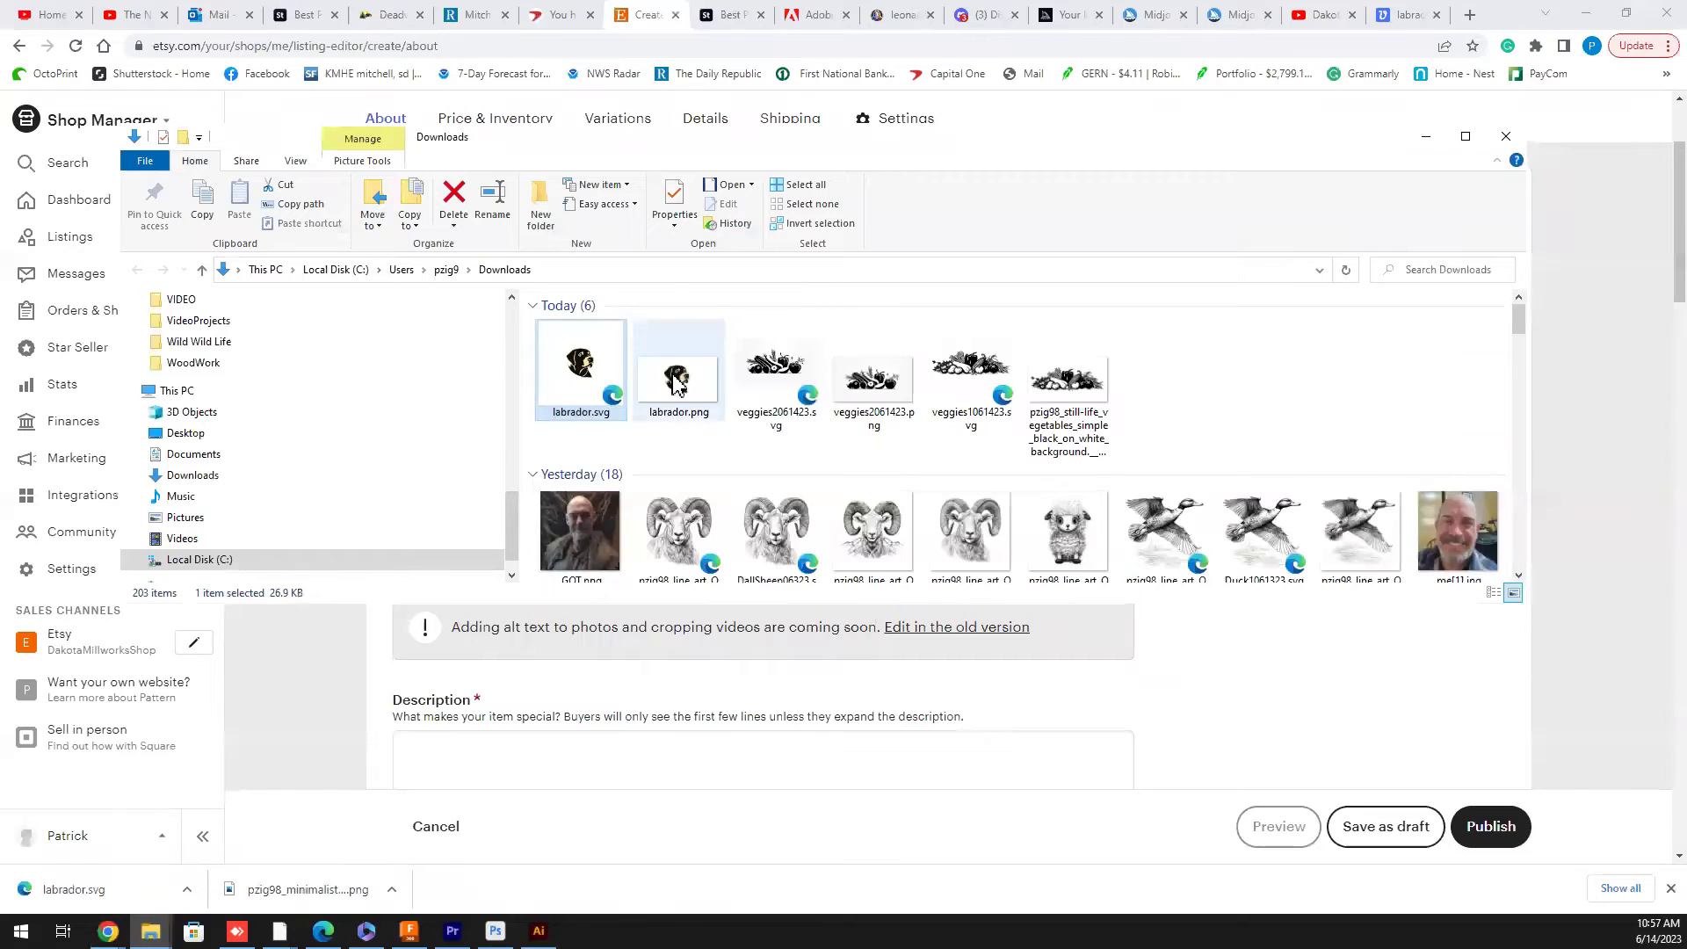
{"action": "left_click_drag", "start_coordinate": [677, 379], "coordinate": [773, 729]}
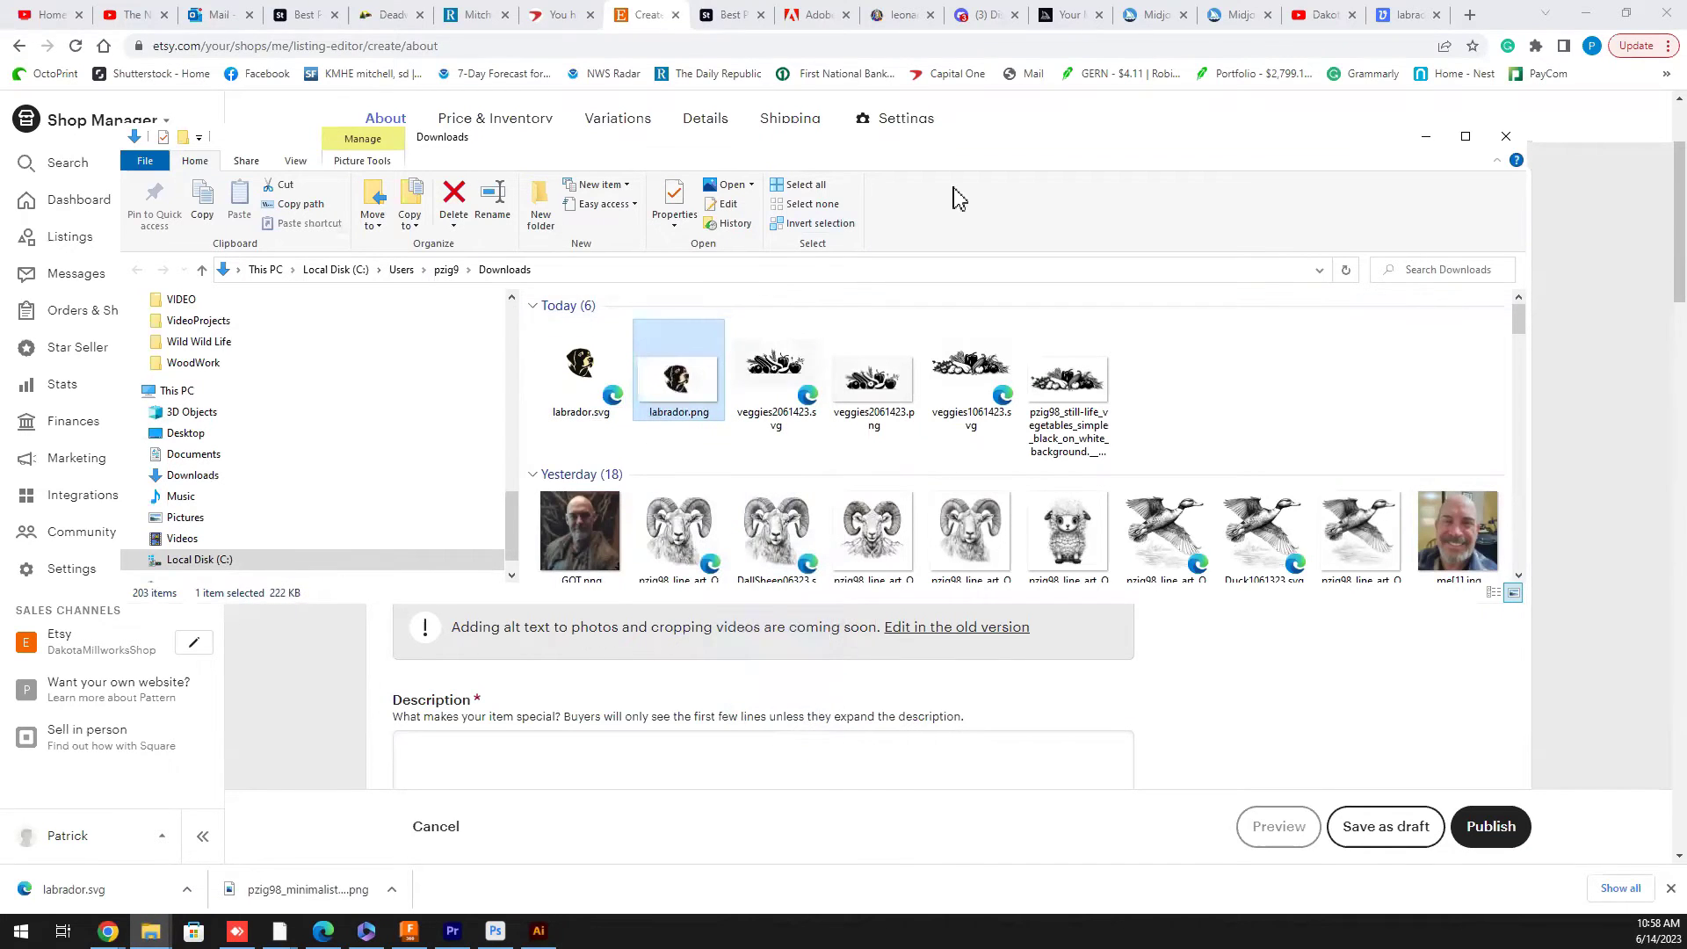
{"action": "left_click_drag", "start_coordinate": [1025, 145], "coordinate": [988, 36]}
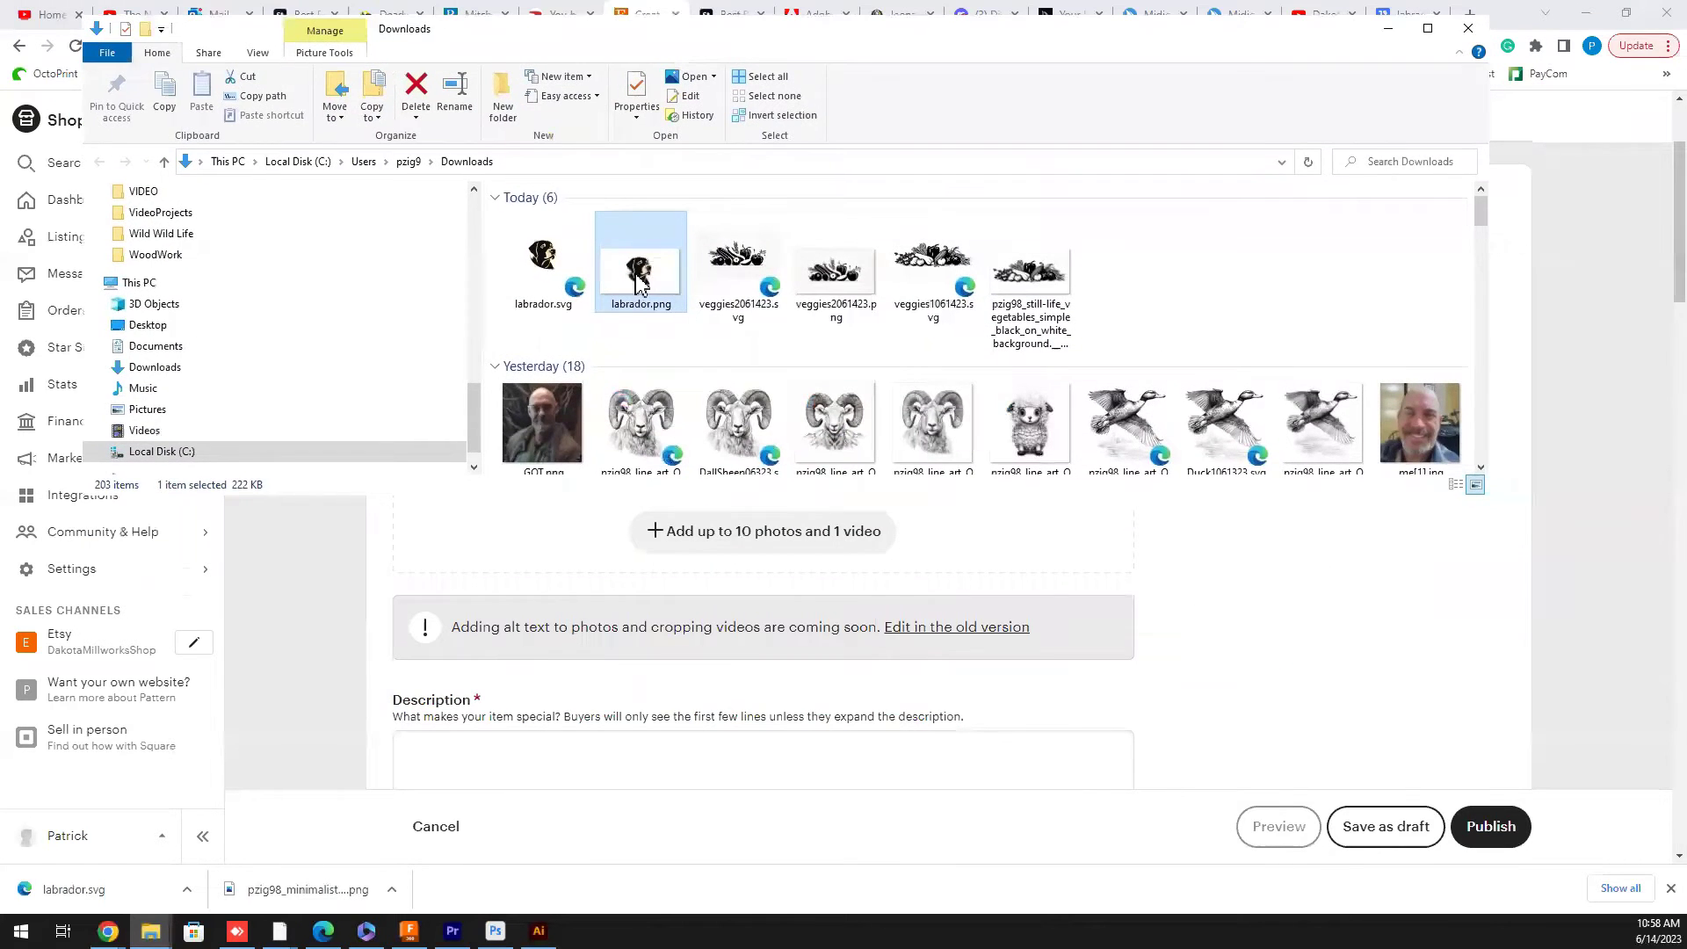
{"action": "left_click_drag", "start_coordinate": [639, 281], "coordinate": [800, 554]}
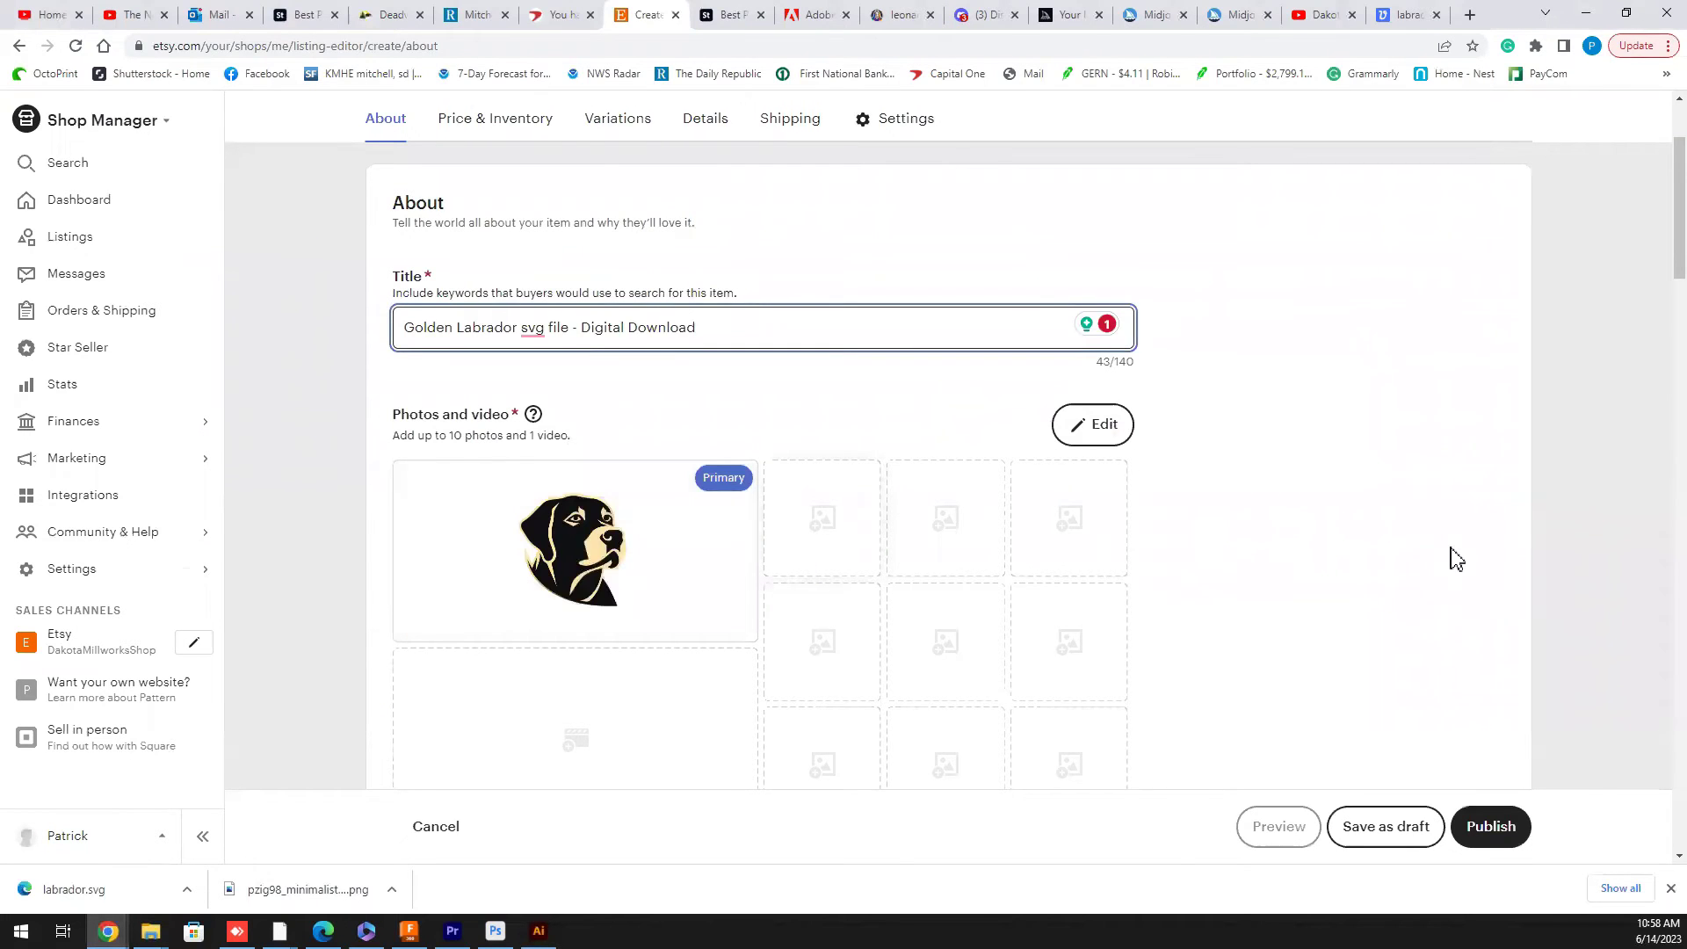
- Set the listing's core details to Digital files and confirm the switch to a digital item
{"action": "scroll", "coordinate": [1451, 547], "scroll_direction": "down", "scroll_amount": 10}
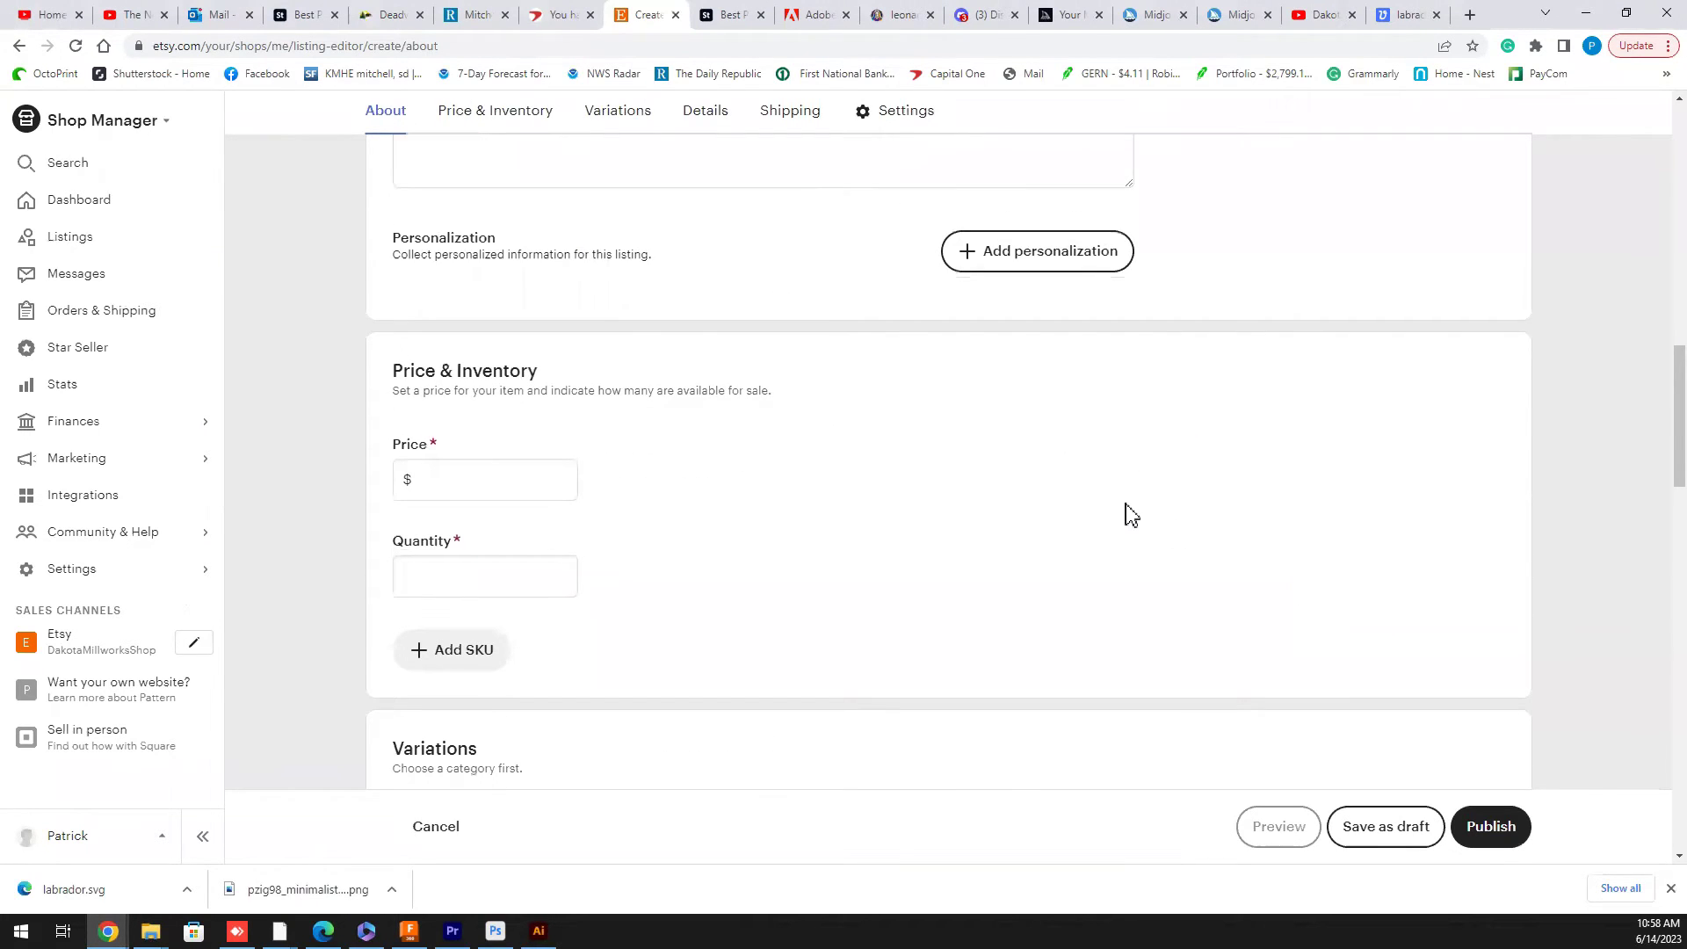
{"action": "scroll", "coordinate": [1125, 515], "scroll_direction": "down", "scroll_amount": 4}
{"action": "left_click", "coordinate": [1064, 591]}
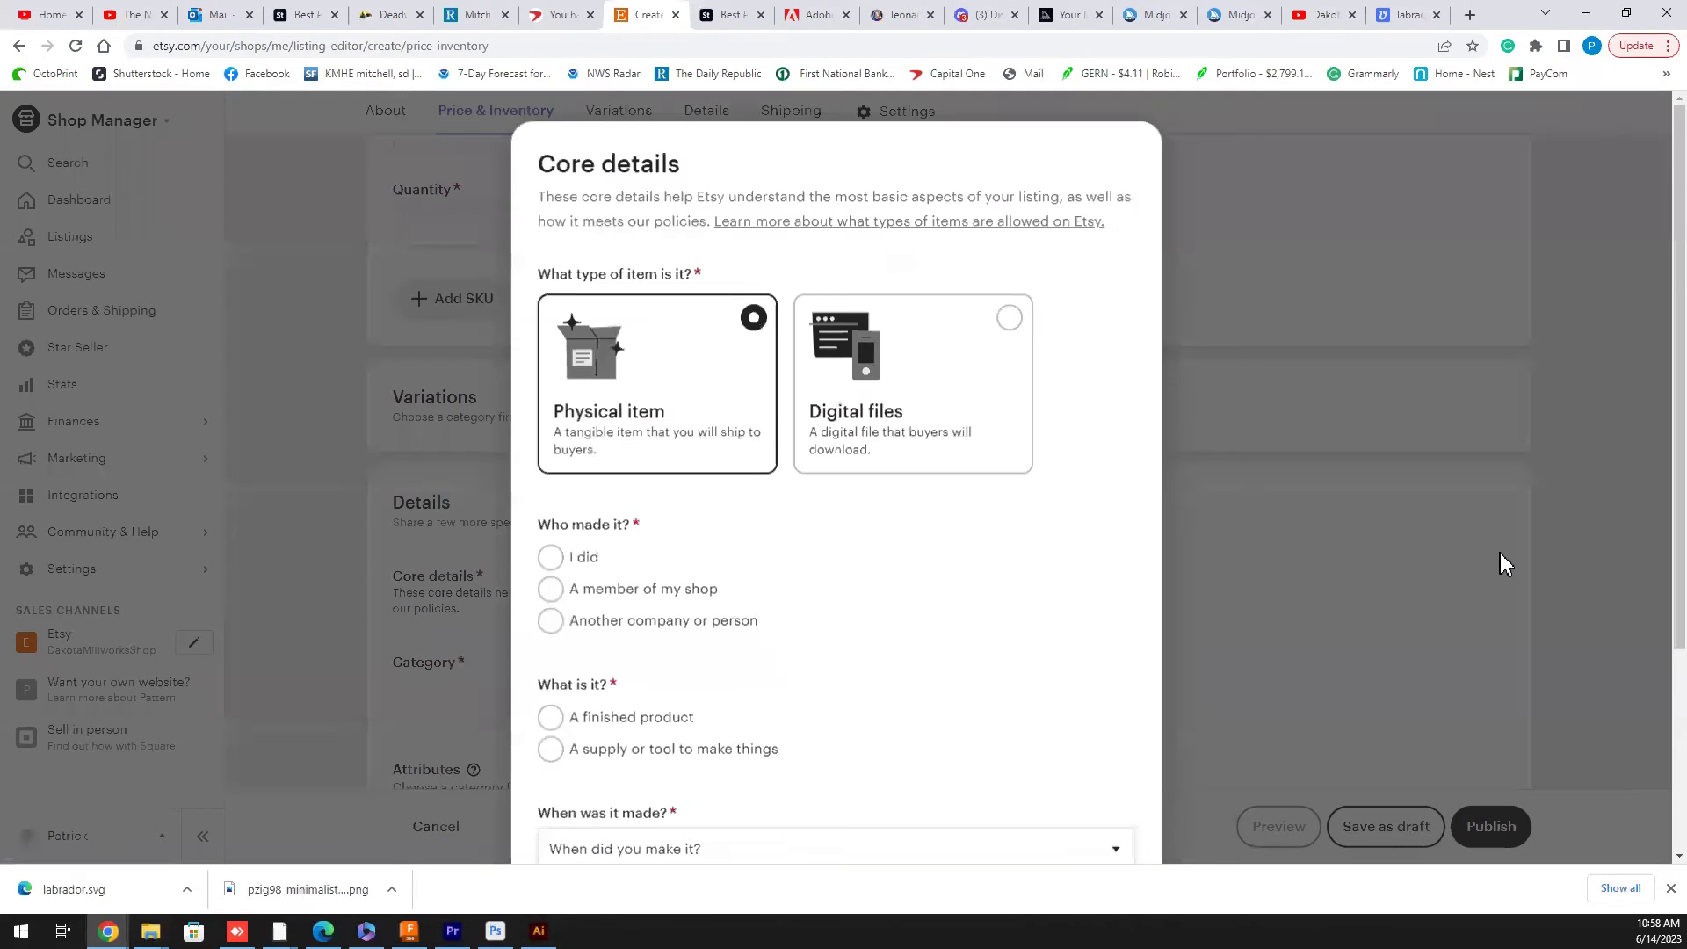
{"action": "left_click", "coordinate": [1011, 318]}
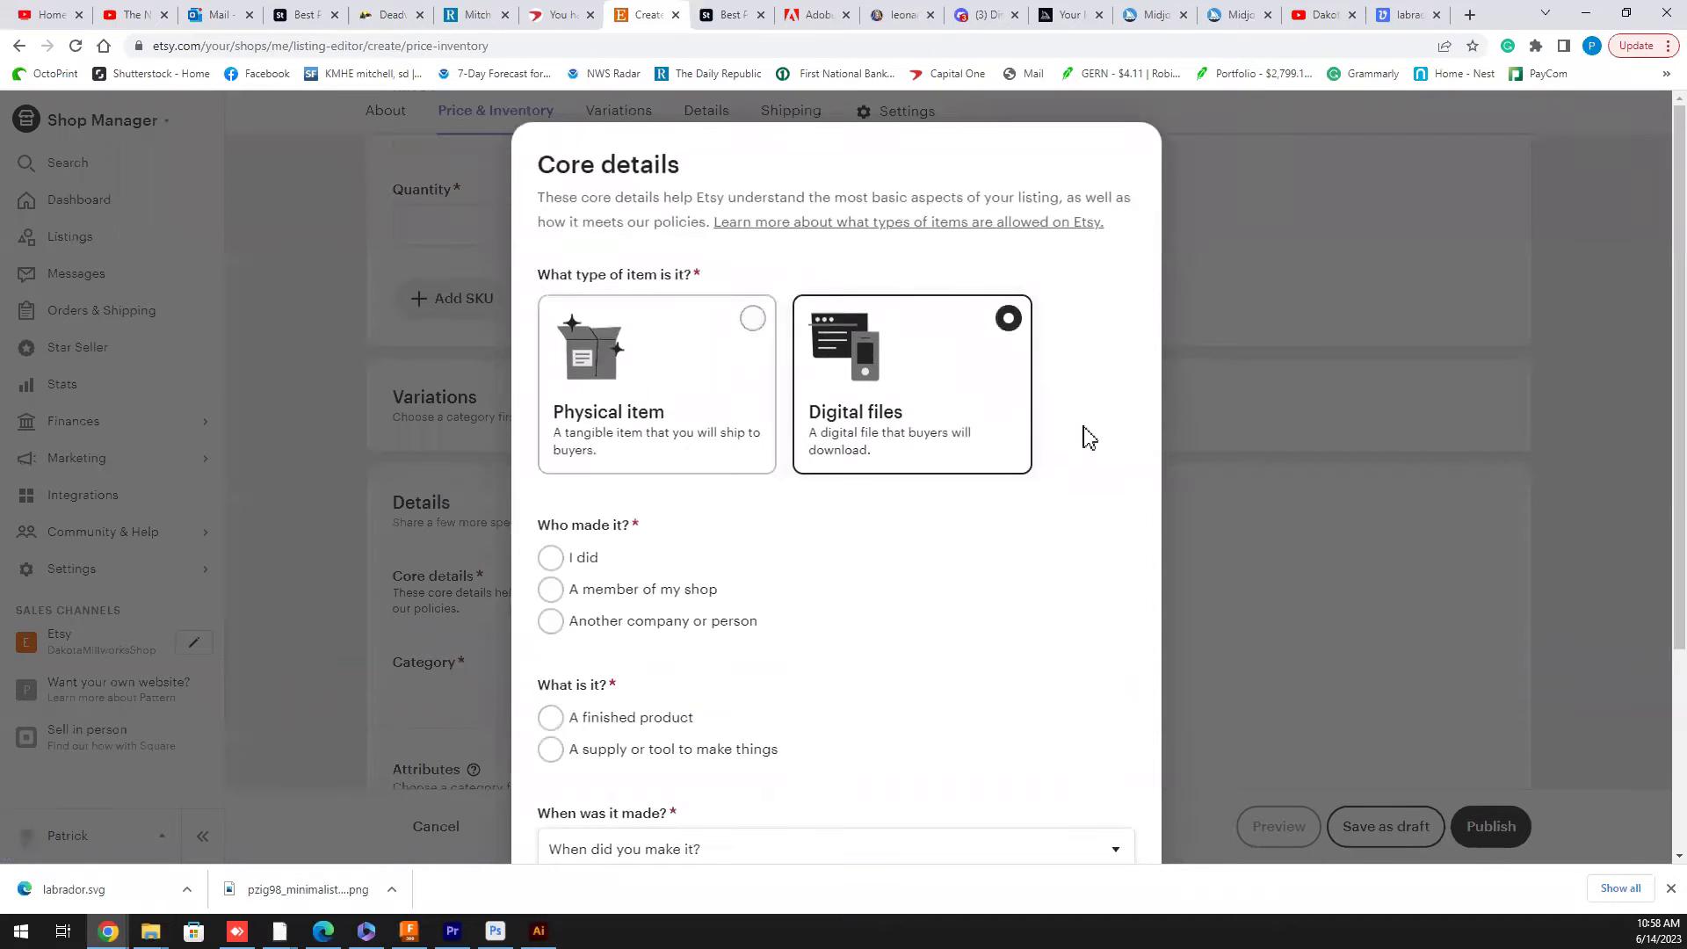
{"action": "scroll", "coordinate": [1090, 437], "scroll_direction": "down", "scroll_amount": 3}
{"action": "left_click", "coordinate": [1098, 787]}
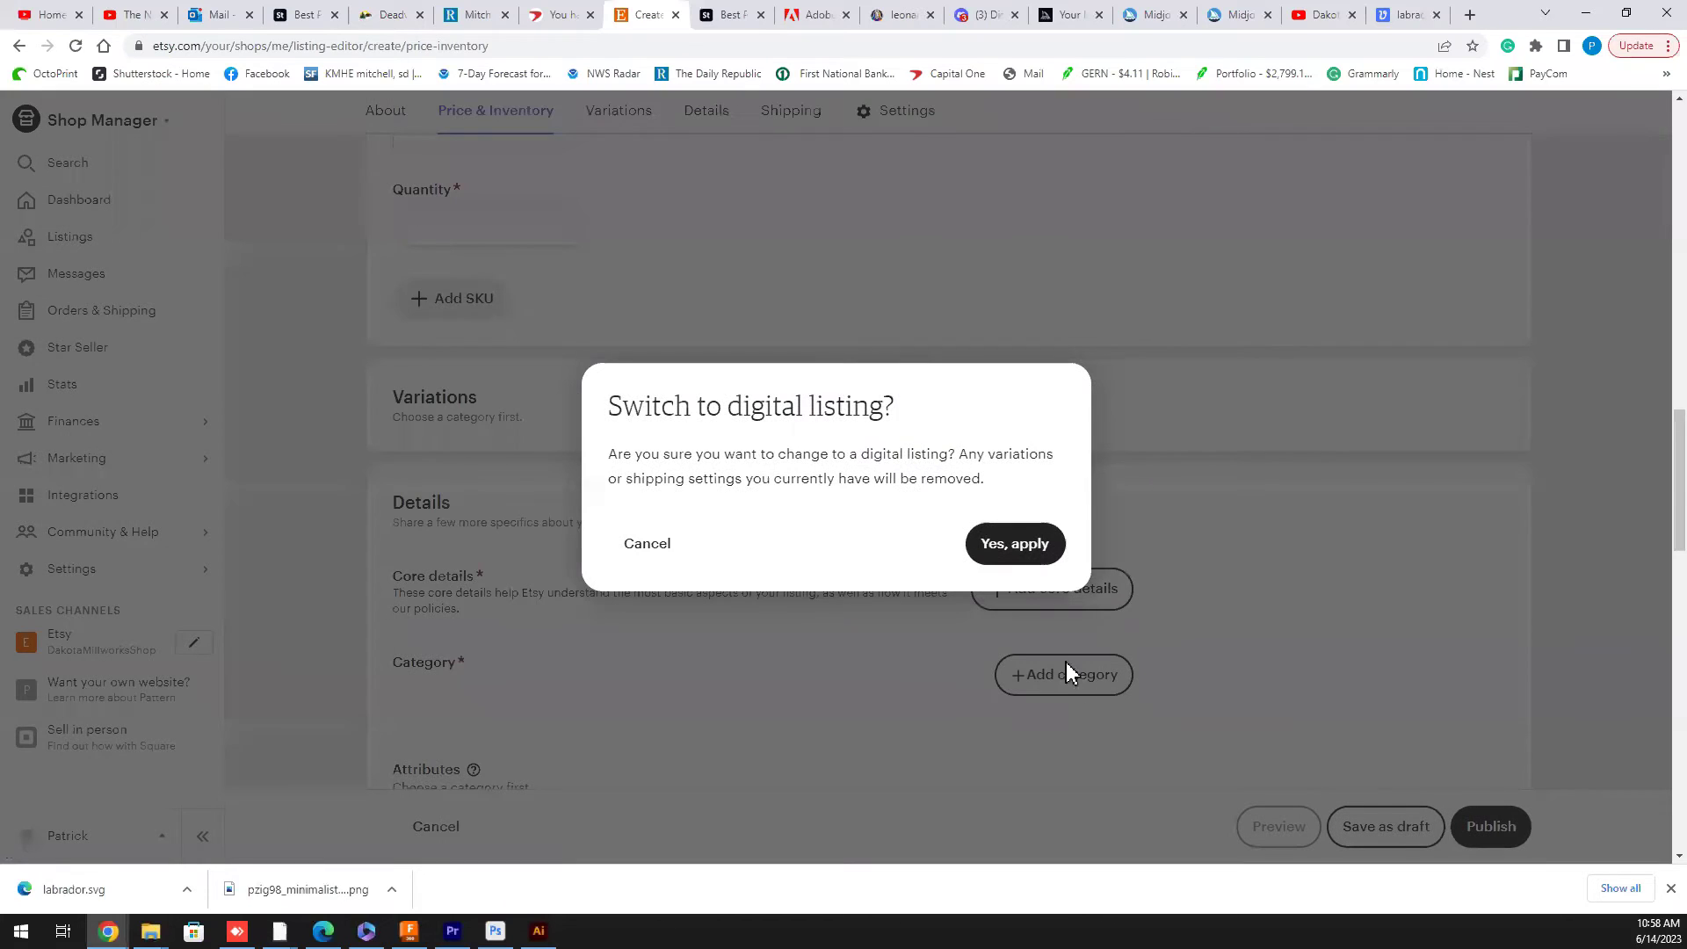
{"action": "left_click", "coordinate": [1019, 553]}
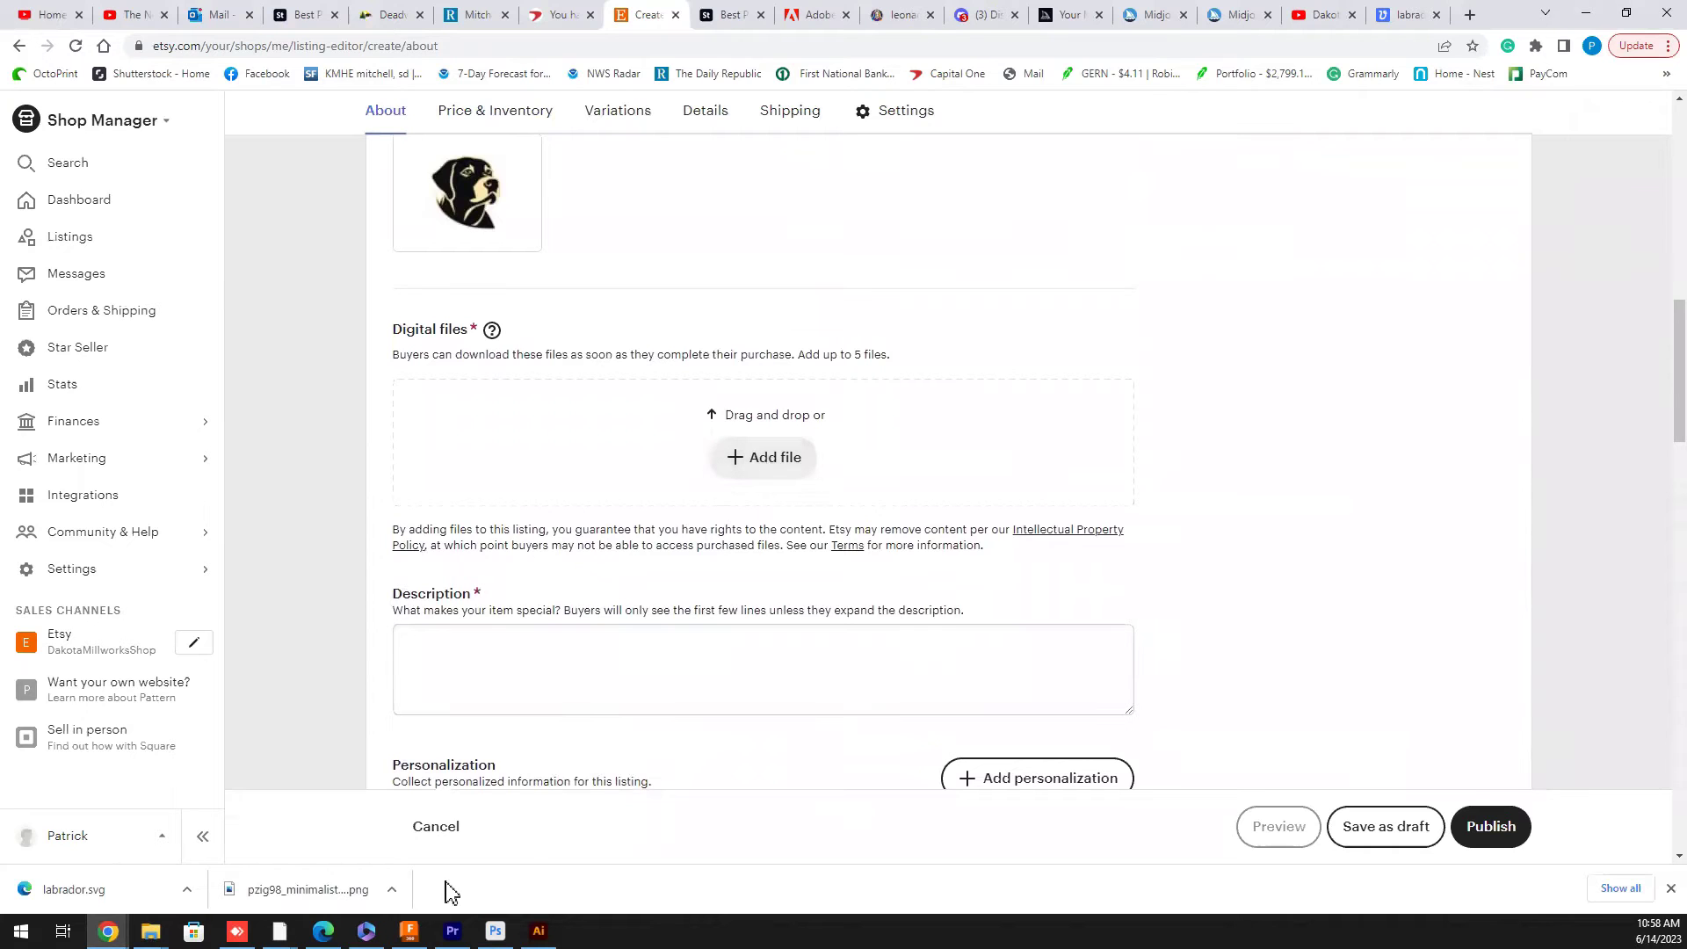
- Drag labrador.svg (27.64 kb) from Downloads into the listing's Digital files drop zone
{"action": "left_click", "coordinate": [151, 932]}
{"action": "left_click", "coordinate": [219, 838]}
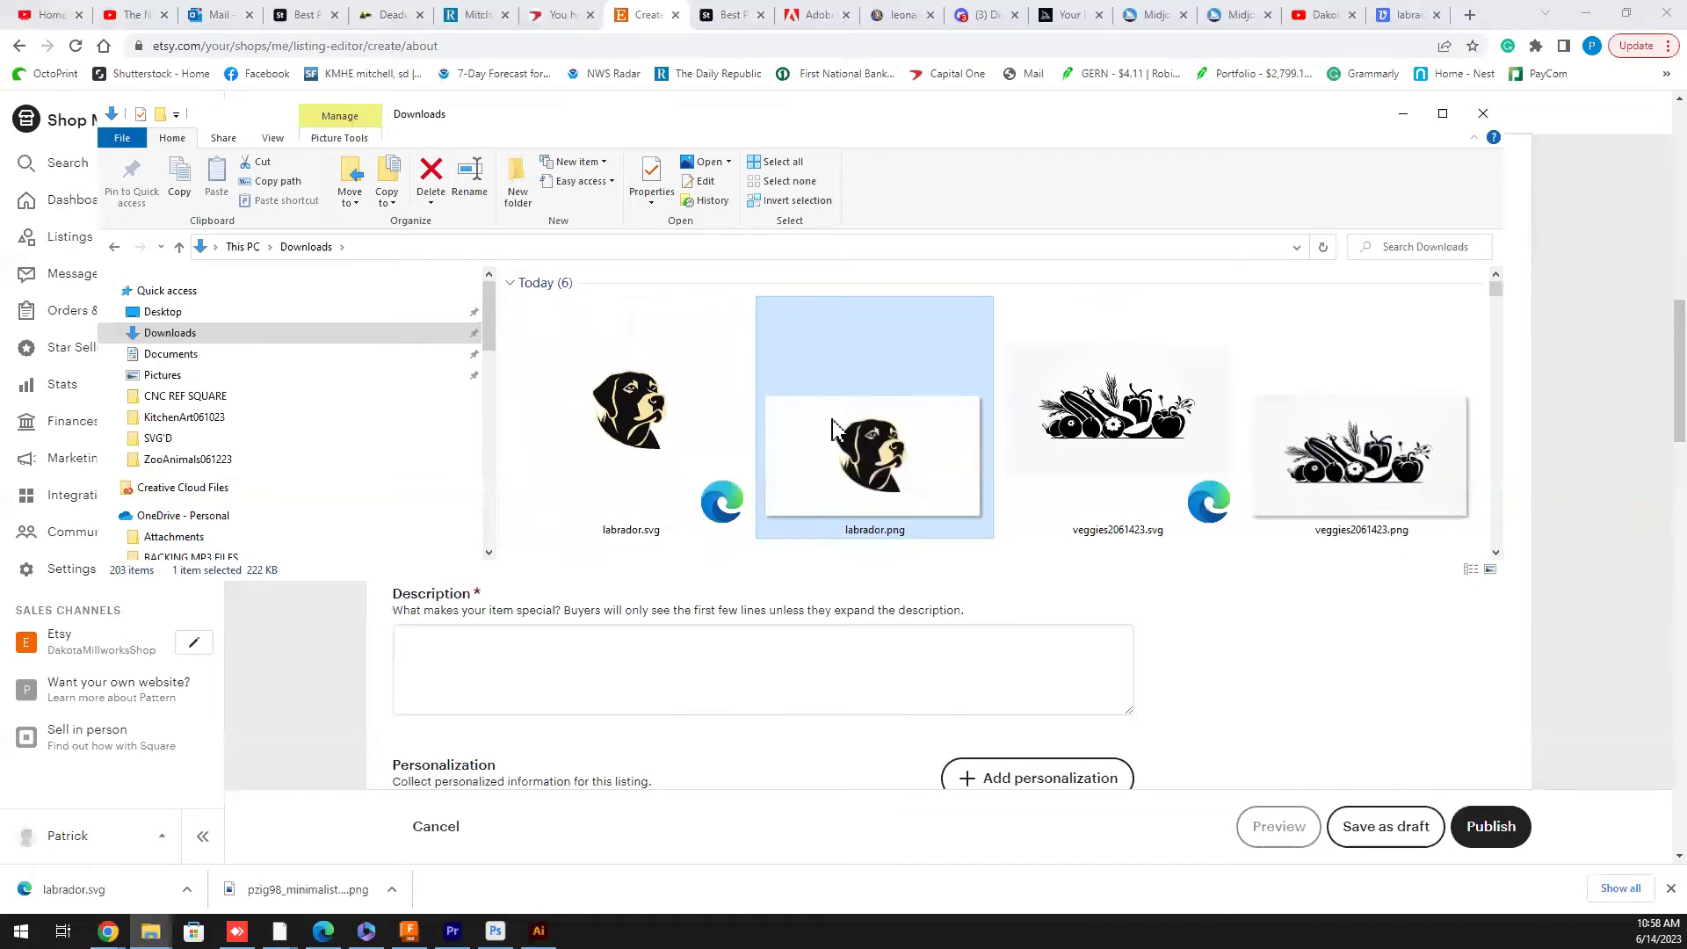
{"action": "mouse_move", "coordinate": [661, 413]}
{"action": "left_mouse_down"}
{"action": "mouse_move", "coordinate": [724, 704]}
{"action": "mouse_move", "coordinate": [694, 448]}
{"action": "mouse_move", "coordinate": [641, 413]}
{"action": "left_mouse_up"}
{"action": "left_click_drag", "start_coordinate": [904, 132], "coordinate": [890, 546]}
{"action": "left_click_drag", "start_coordinate": [597, 857], "coordinate": [749, 483]}
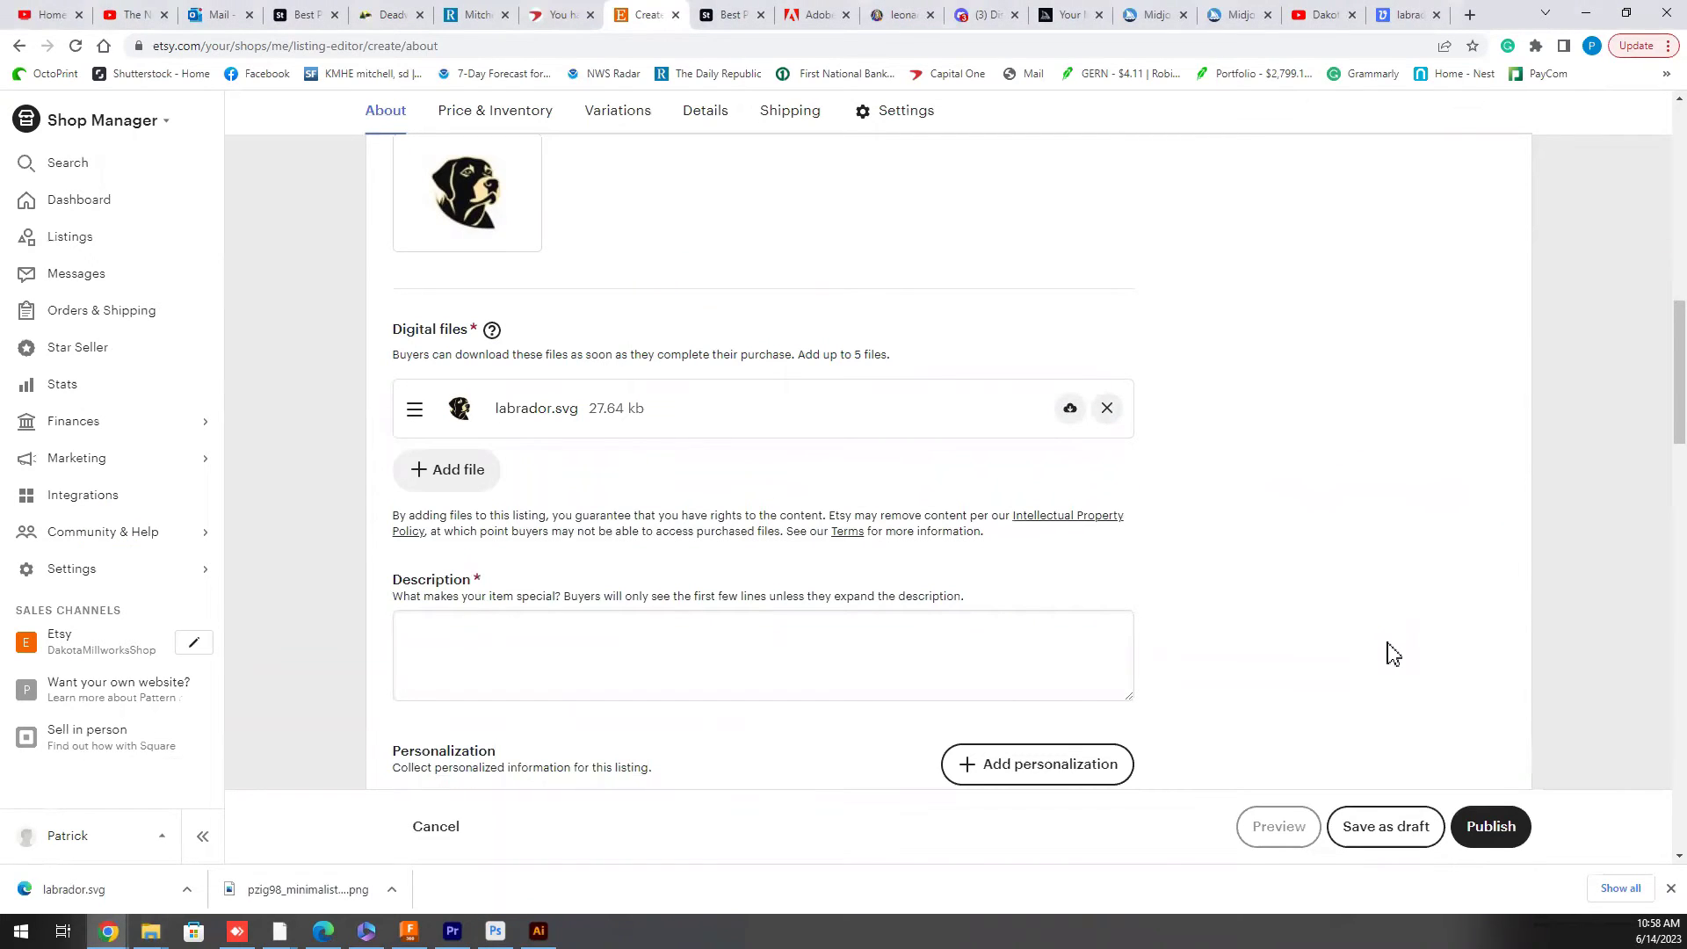
- Scroll to the empty Description field, then leave AnyDesk full-screen to reach the ChatGPT window
{"action": "scroll", "coordinate": [1388, 641], "scroll_direction": "down", "scroll_amount": 1}
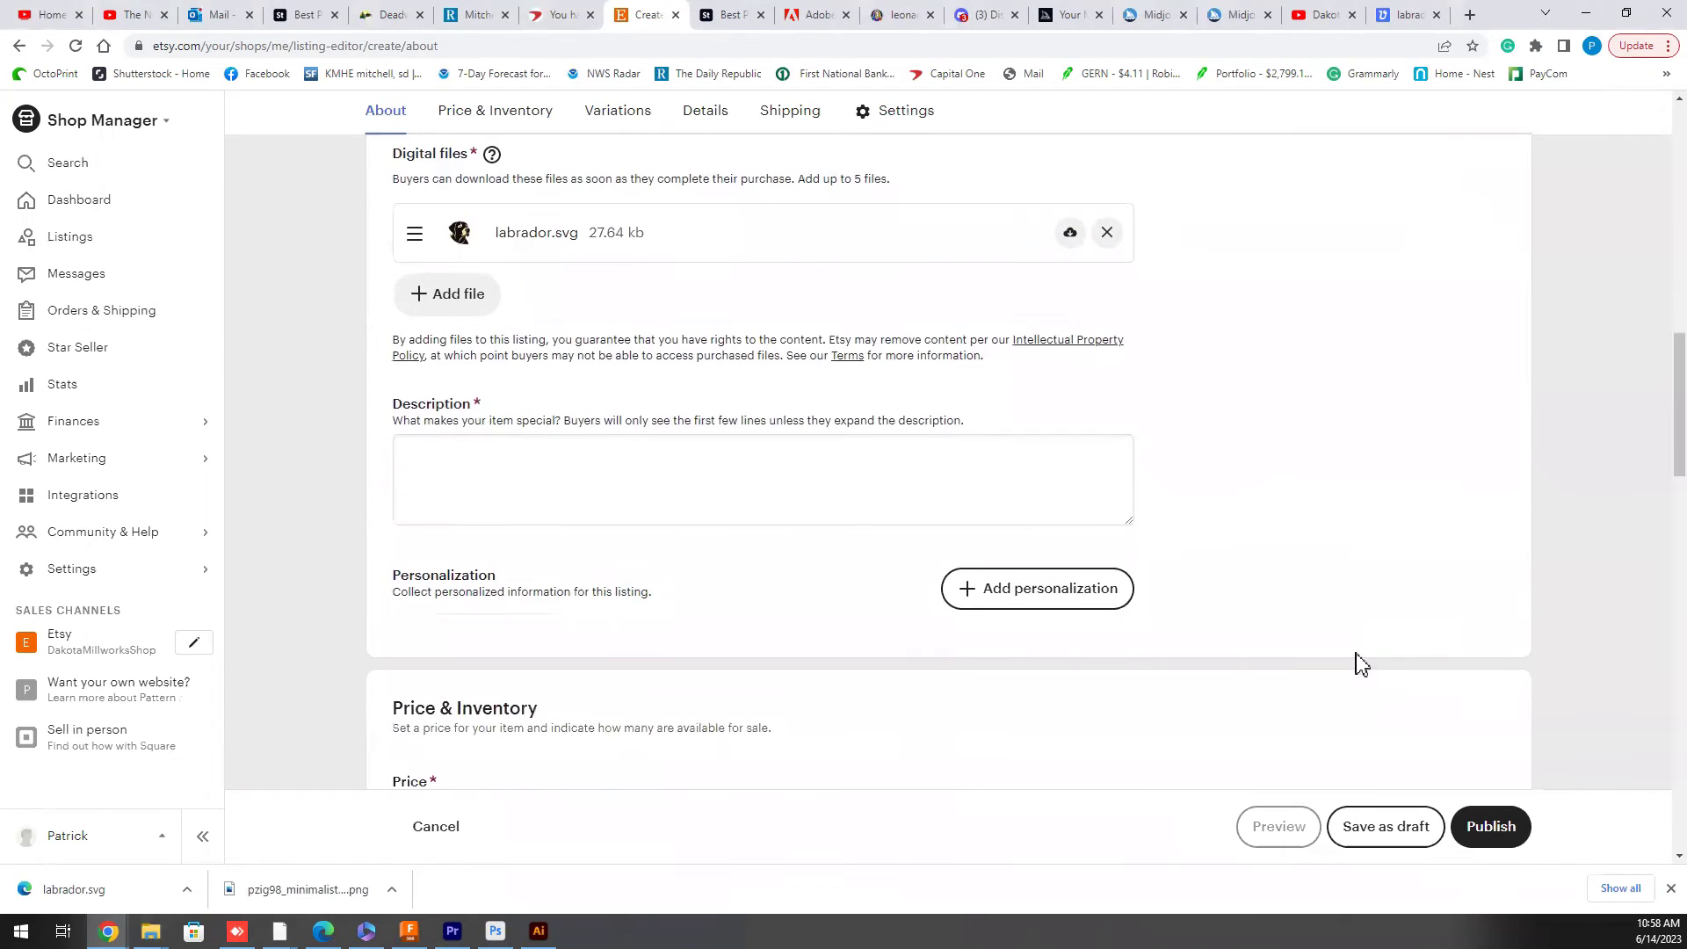
{"action": "scroll", "coordinate": [645, 525], "scroll_direction": "up", "scroll_amount": 2}
{"action": "scroll", "coordinate": [645, 525], "scroll_direction": "up", "scroll_amount": 10}
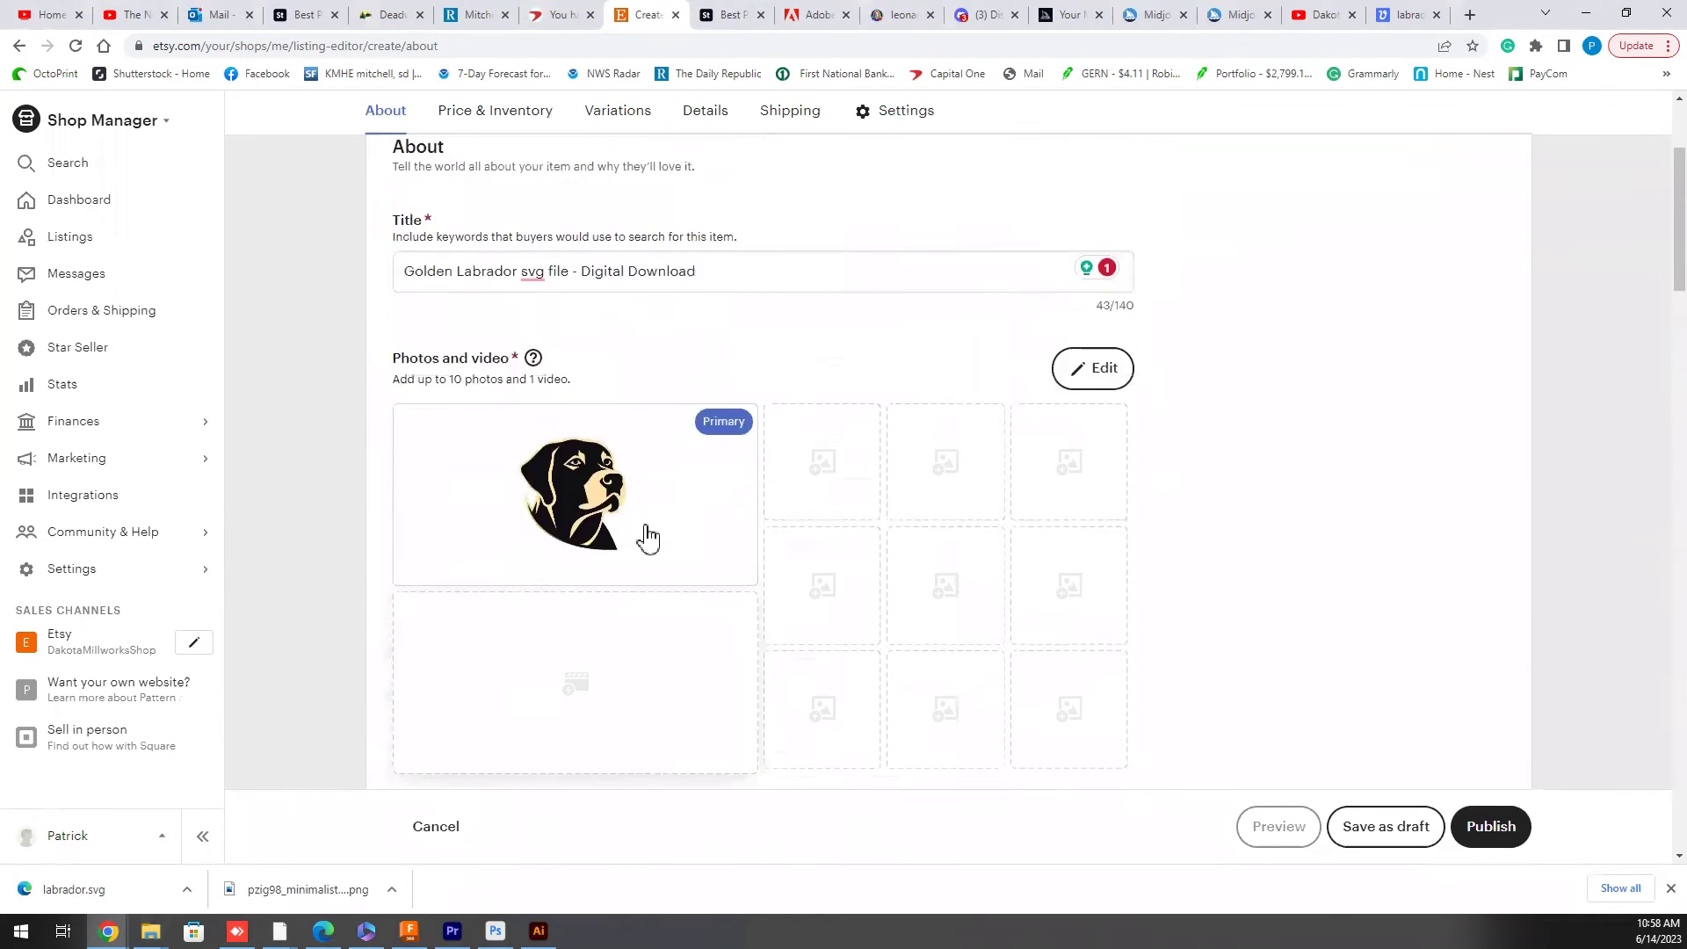
{"action": "scroll", "coordinate": [668, 432], "scroll_direction": "down", "scroll_amount": 8}
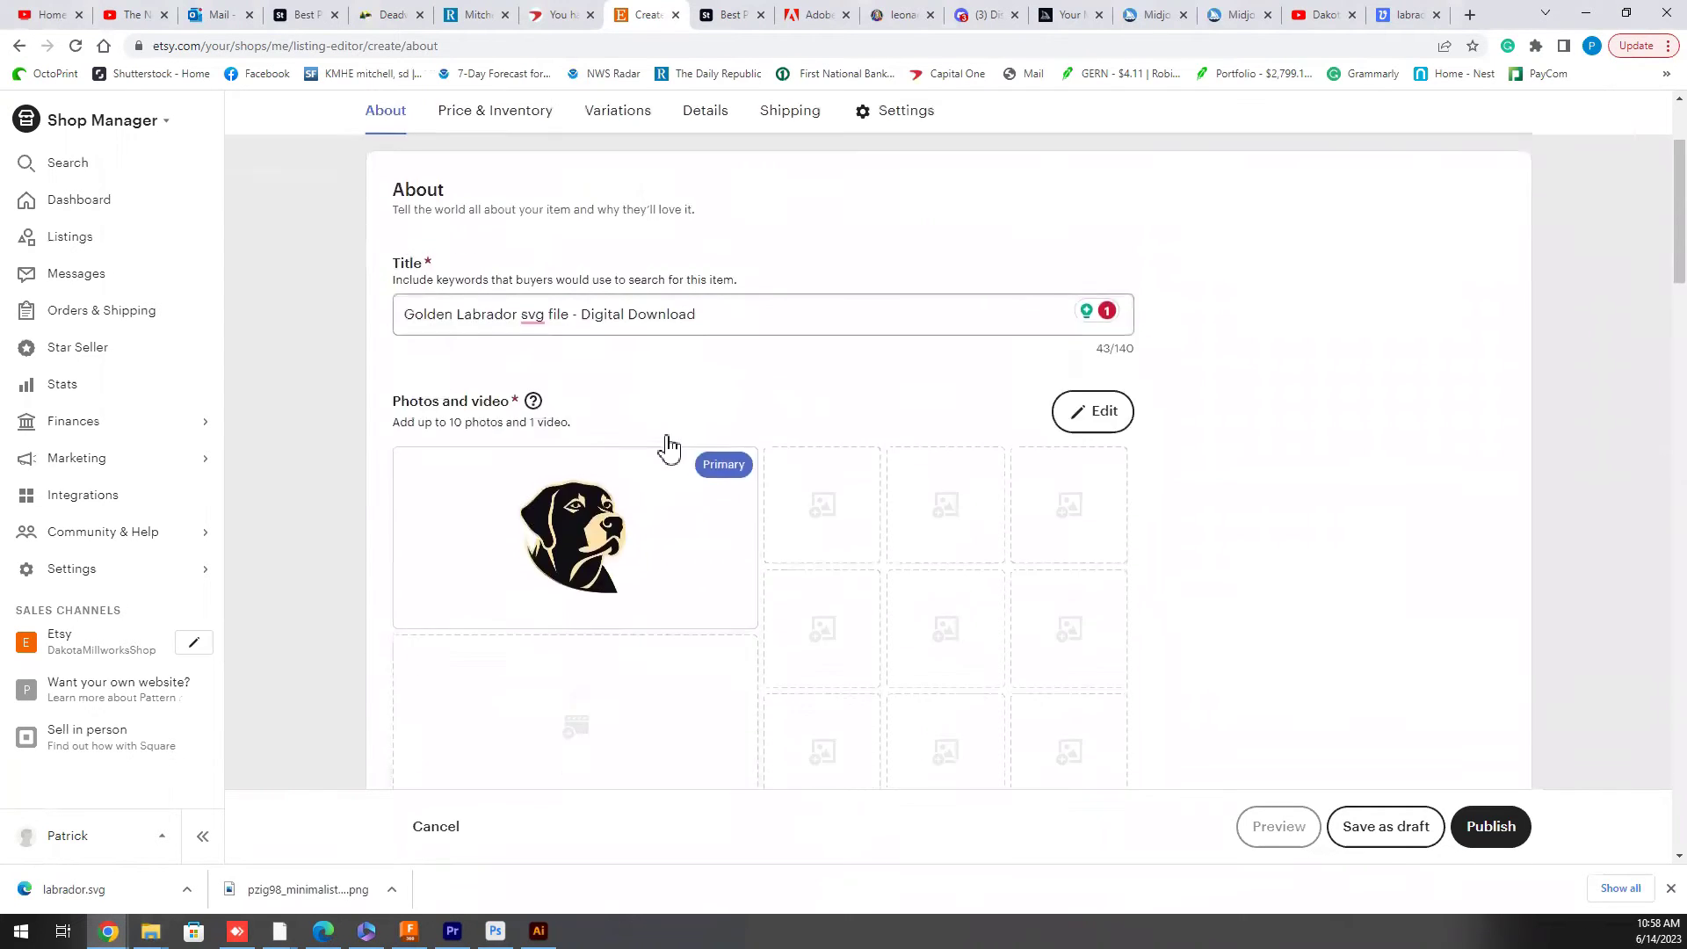
{"action": "scroll", "coordinate": [664, 439], "scroll_direction": "up", "scroll_amount": 8}
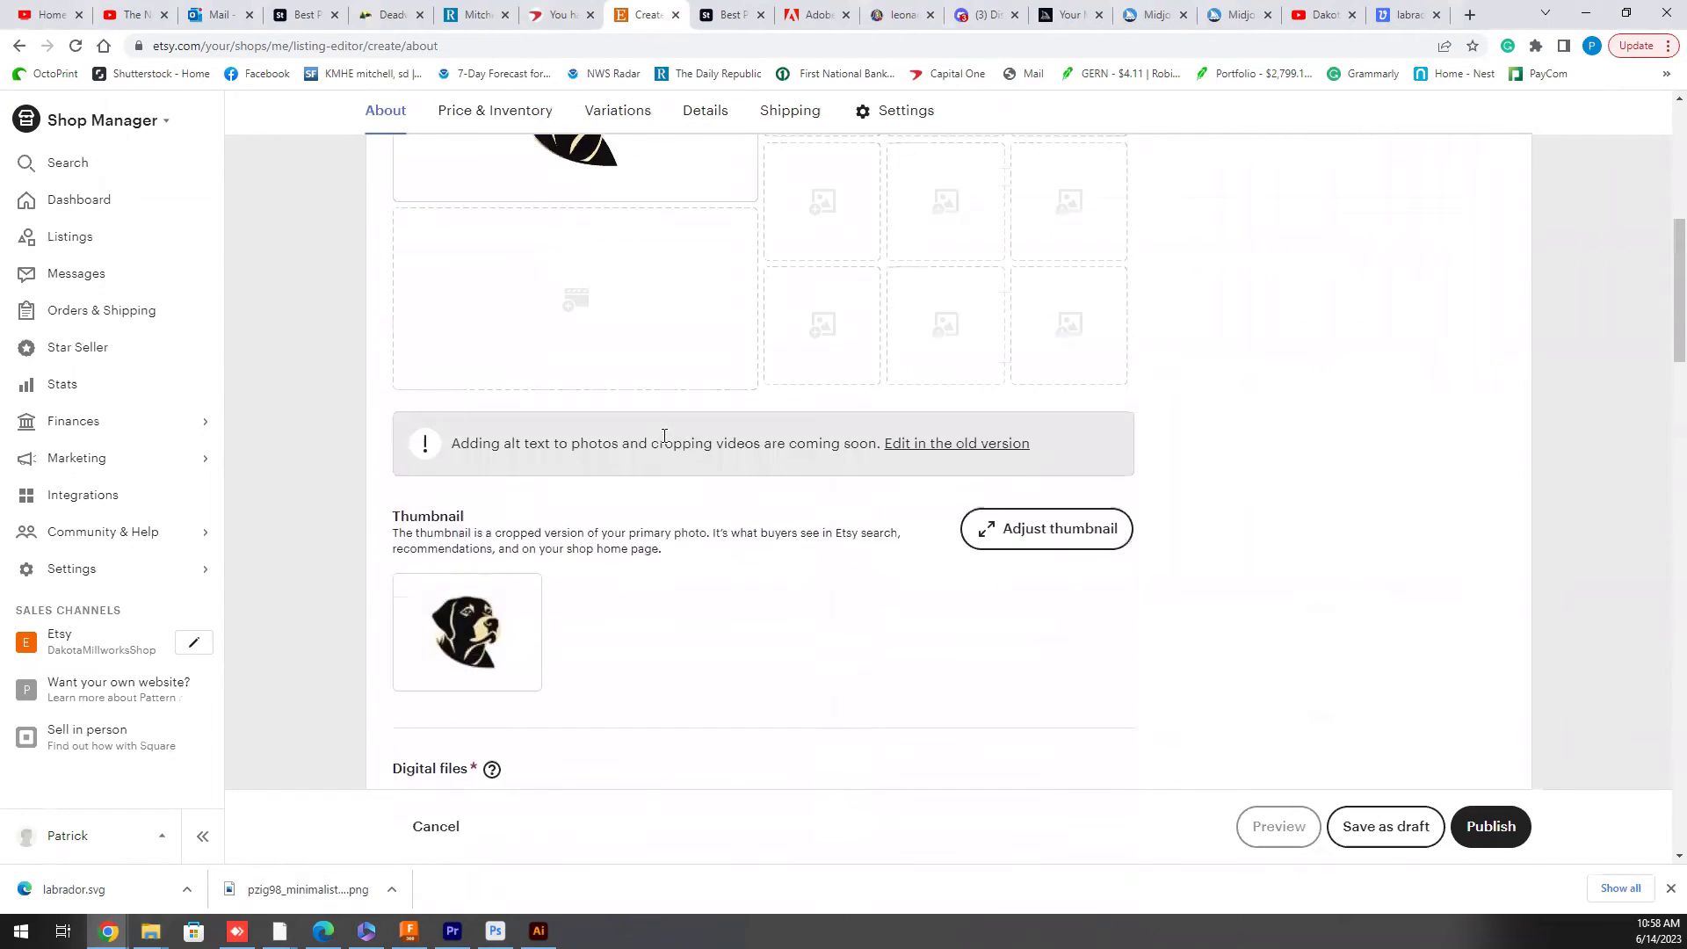
{"action": "scroll", "coordinate": [715, 507], "scroll_direction": "down", "scroll_amount": 12}
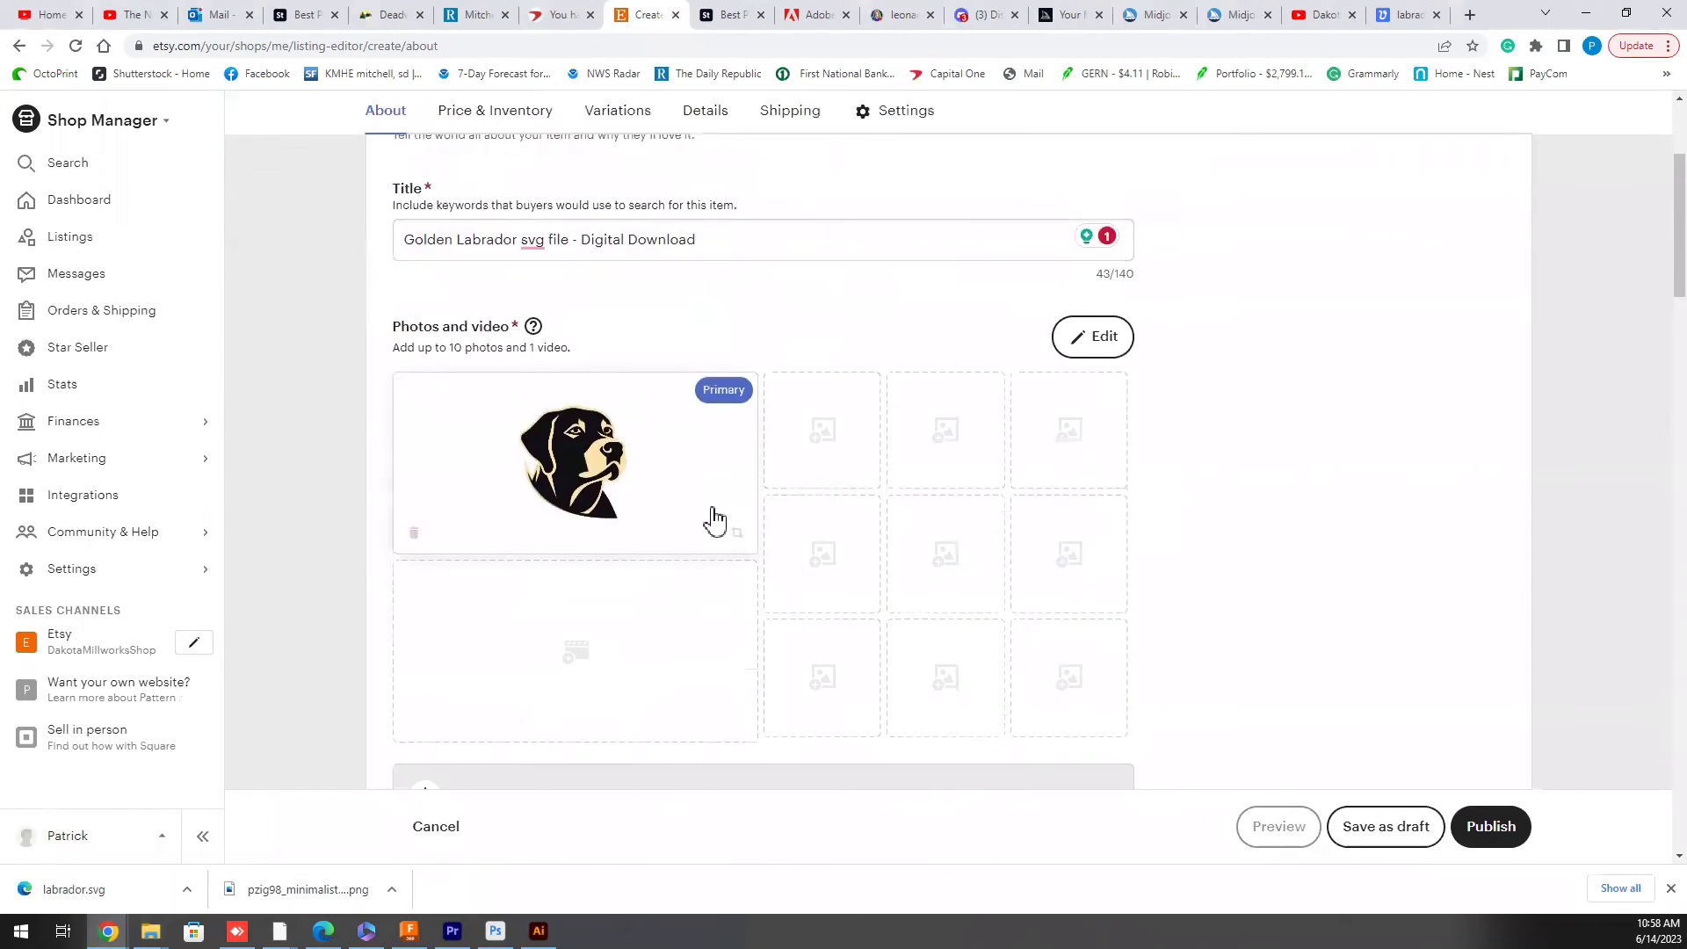
{"action": "left_click", "coordinate": [610, 328]}
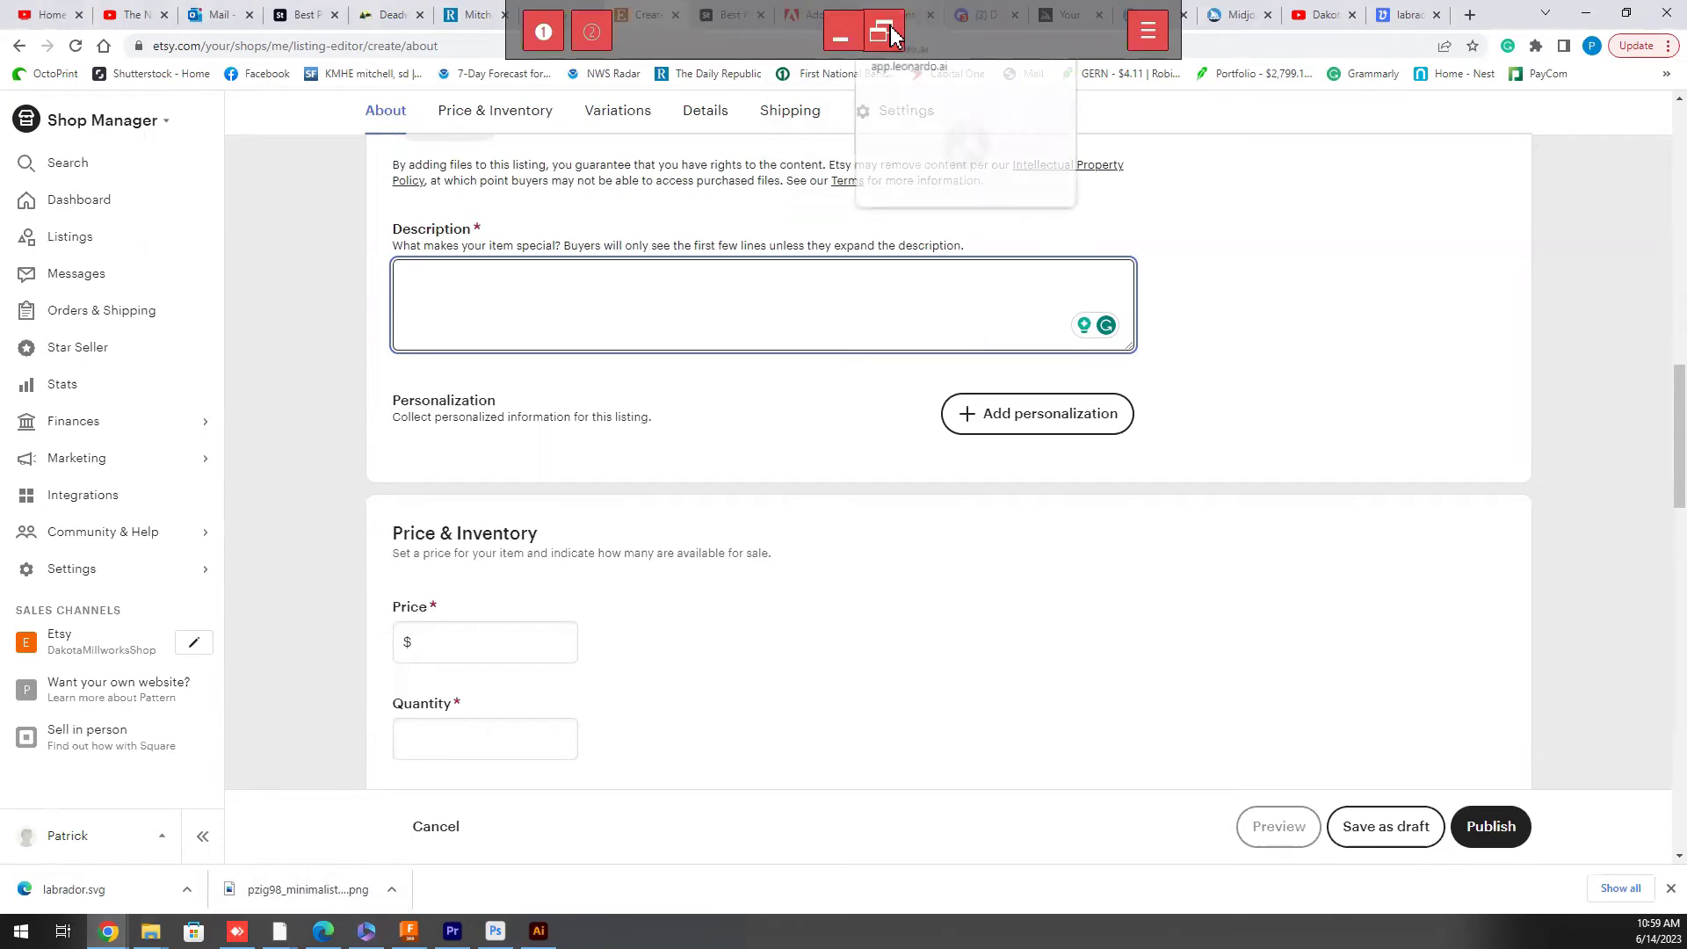
{"action": "left_click", "coordinate": [893, 36]}
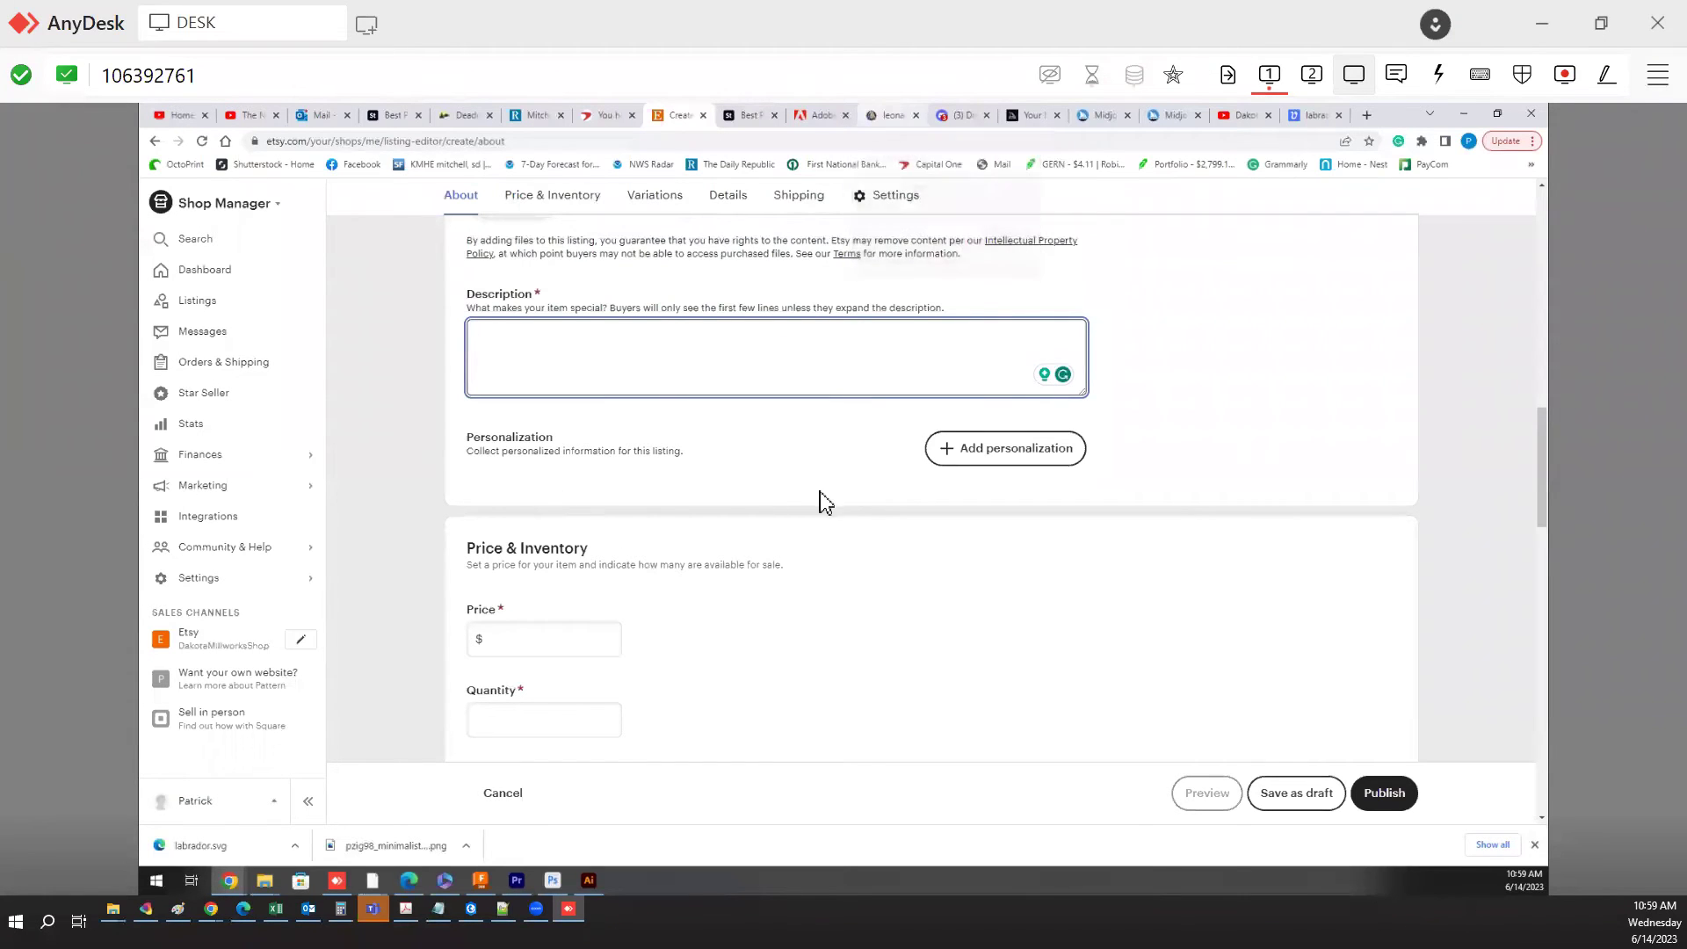
{"action": "mouse_move", "coordinate": [211, 910]}
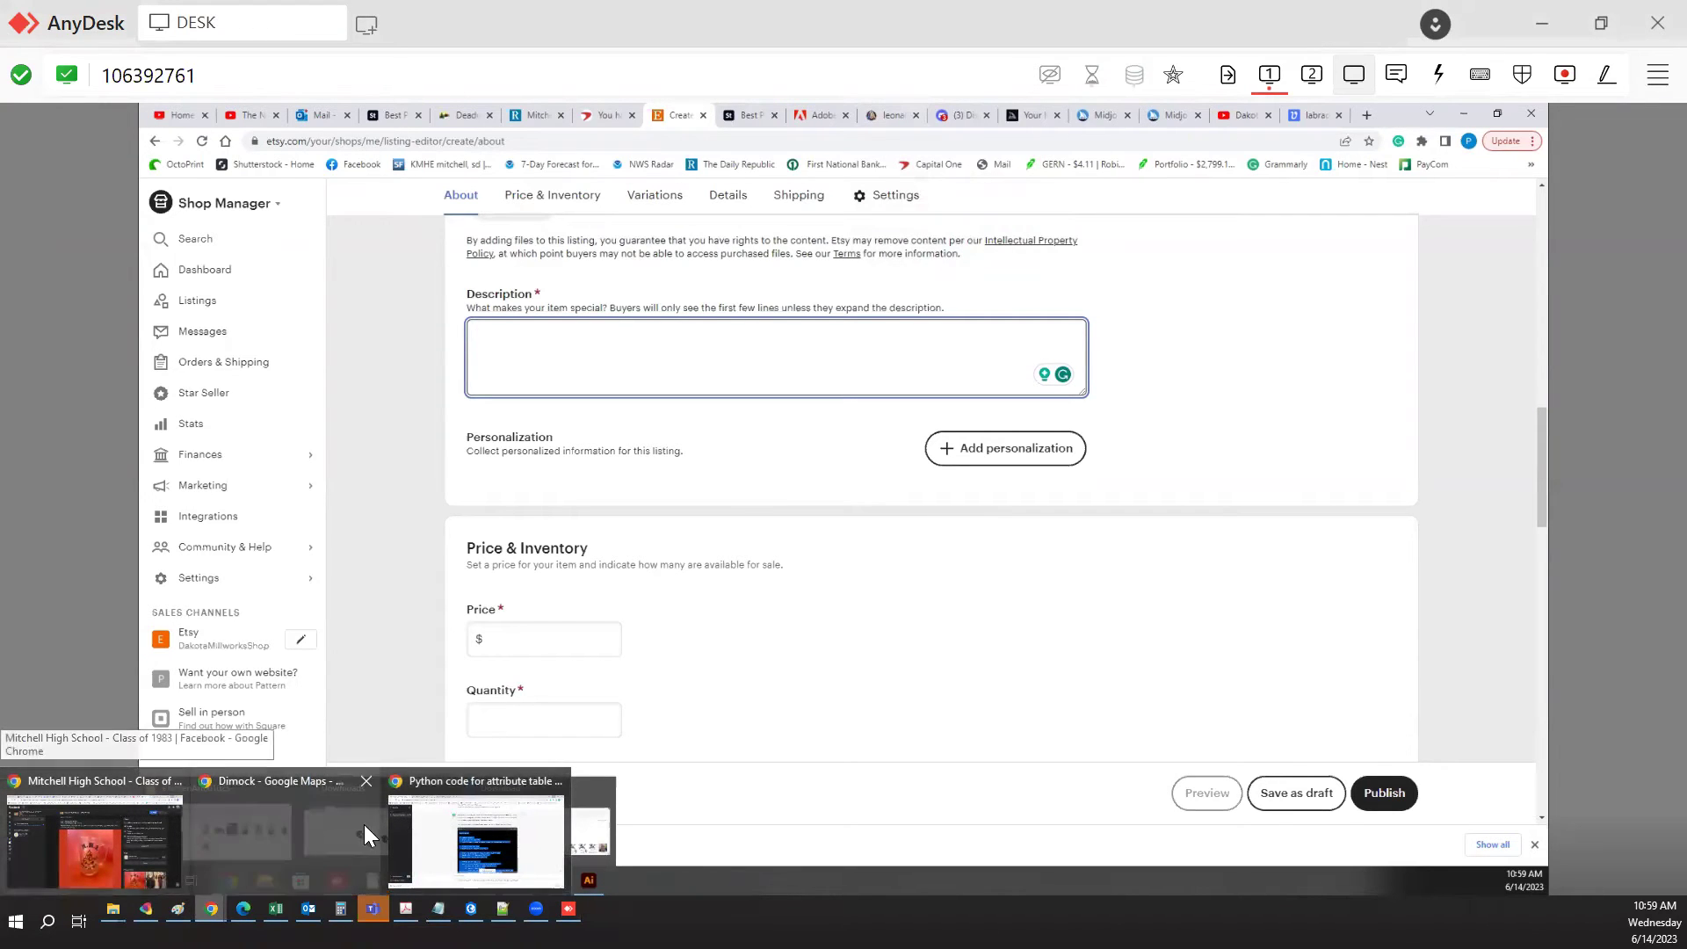
- Ask ChatGPT for an Etsy description of an SVG file of a golden labrador
{"action": "left_click", "coordinate": [461, 777]}
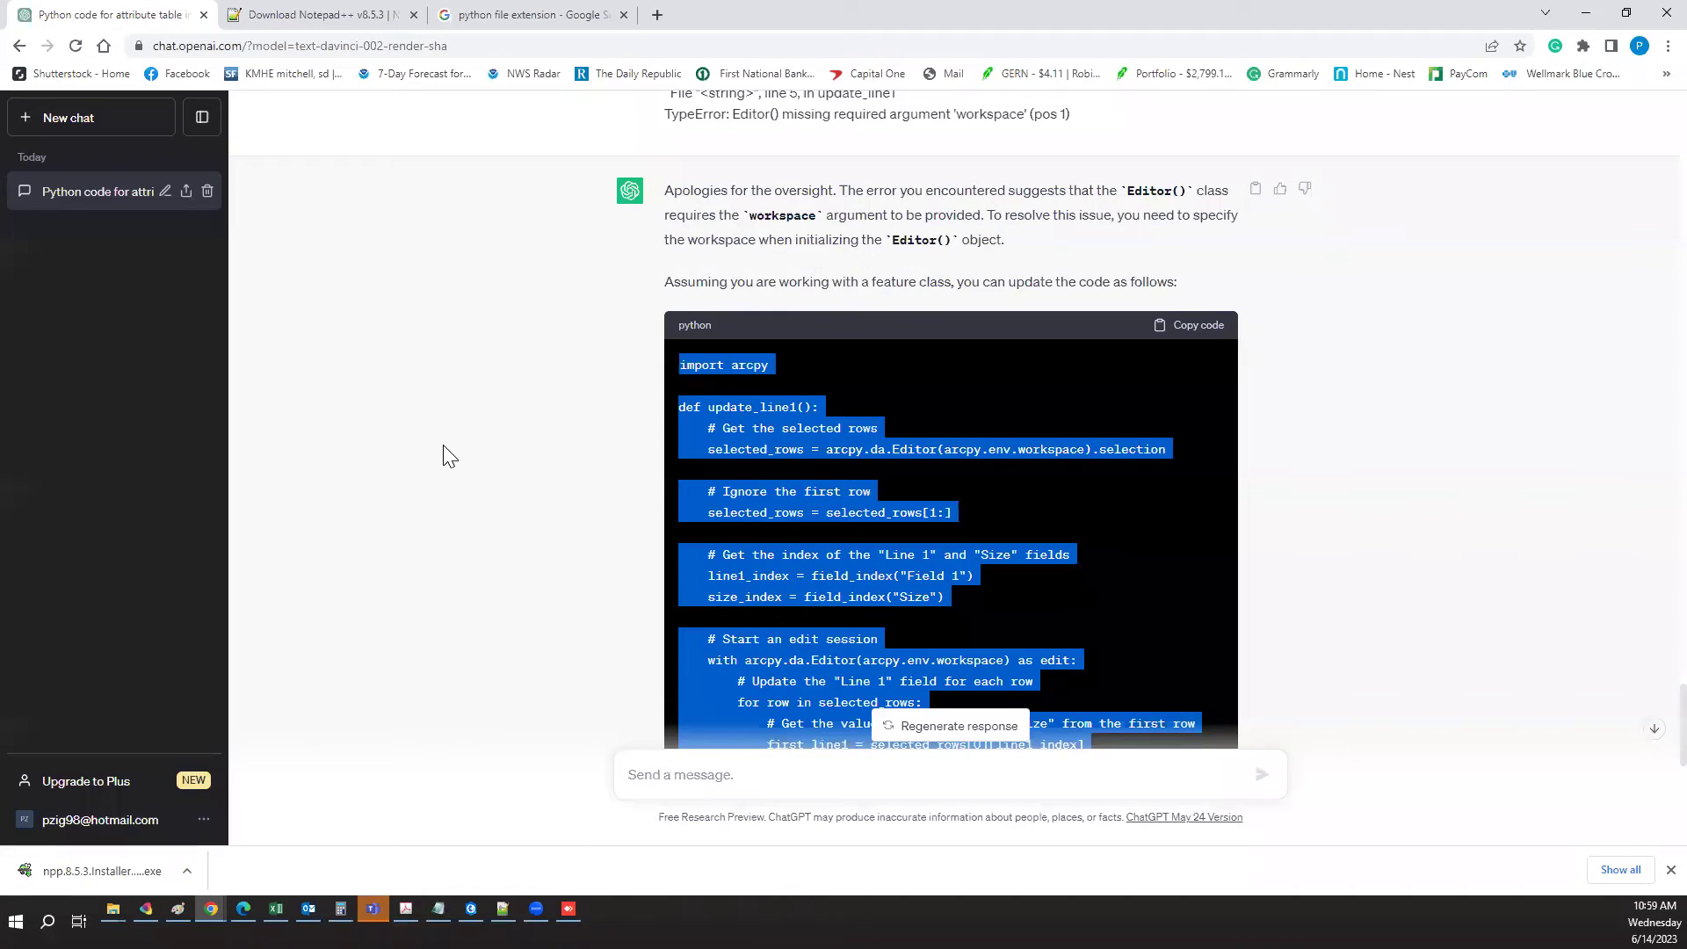
{"action": "scroll", "coordinate": [517, 664], "scroll_direction": "down", "scroll_amount": 4}
{"action": "left_click", "coordinate": [688, 778]}
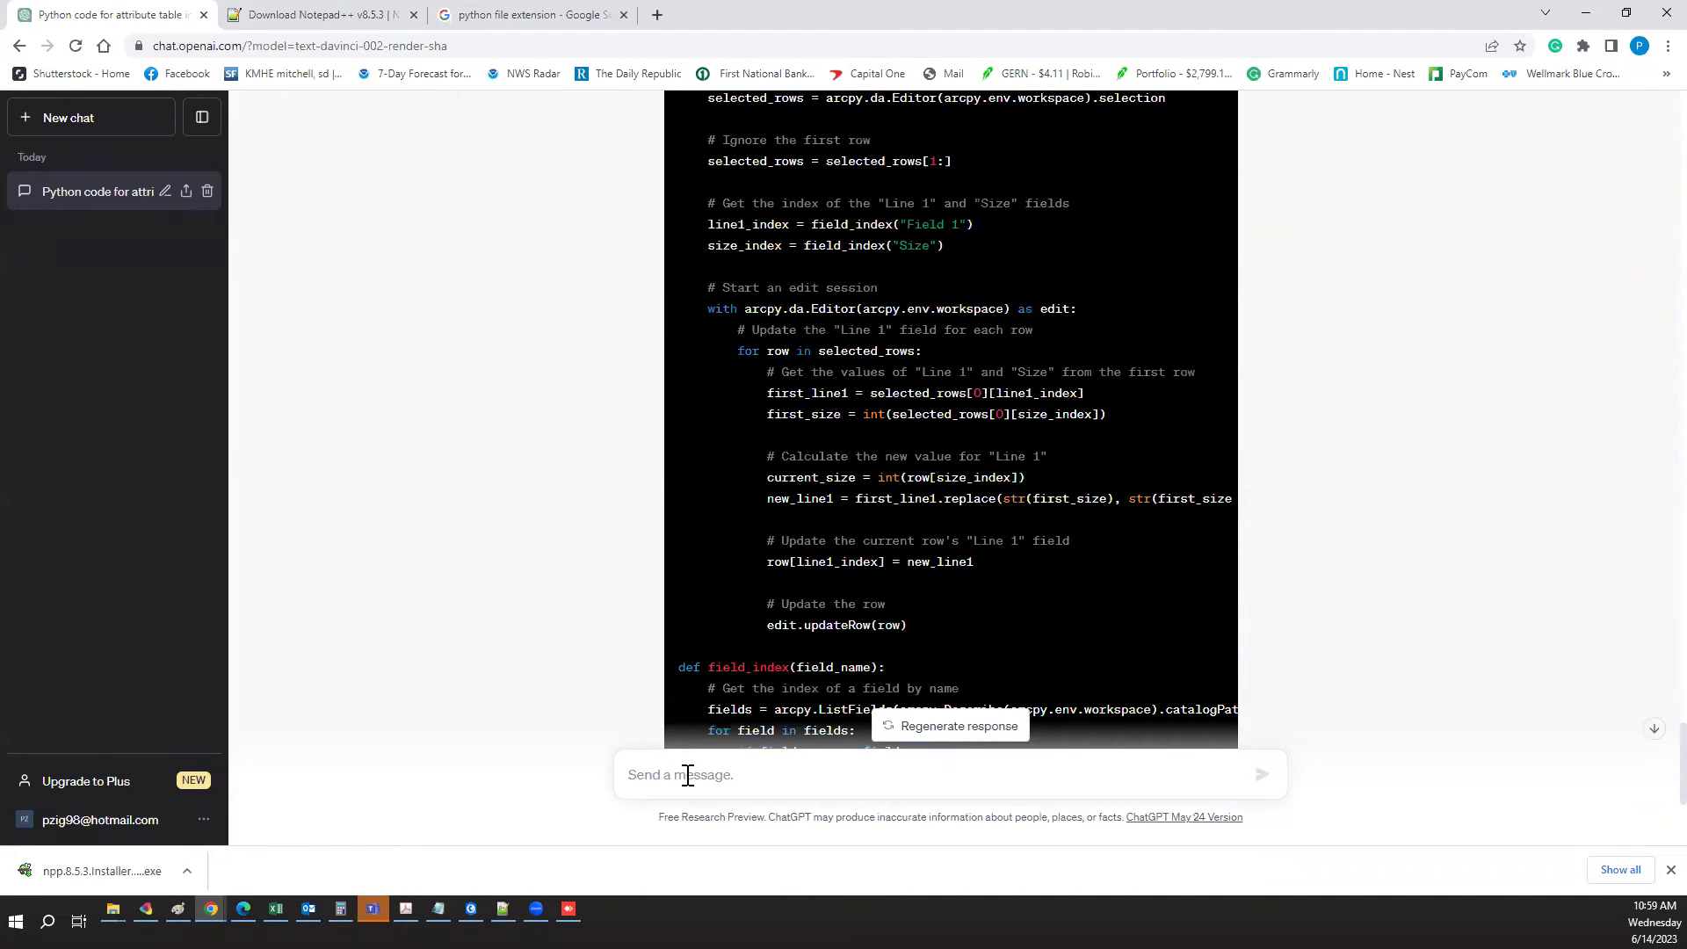
{"action": "type", "text": "I need a"}
{"action": "type", "text": "n Etsy description for an"}
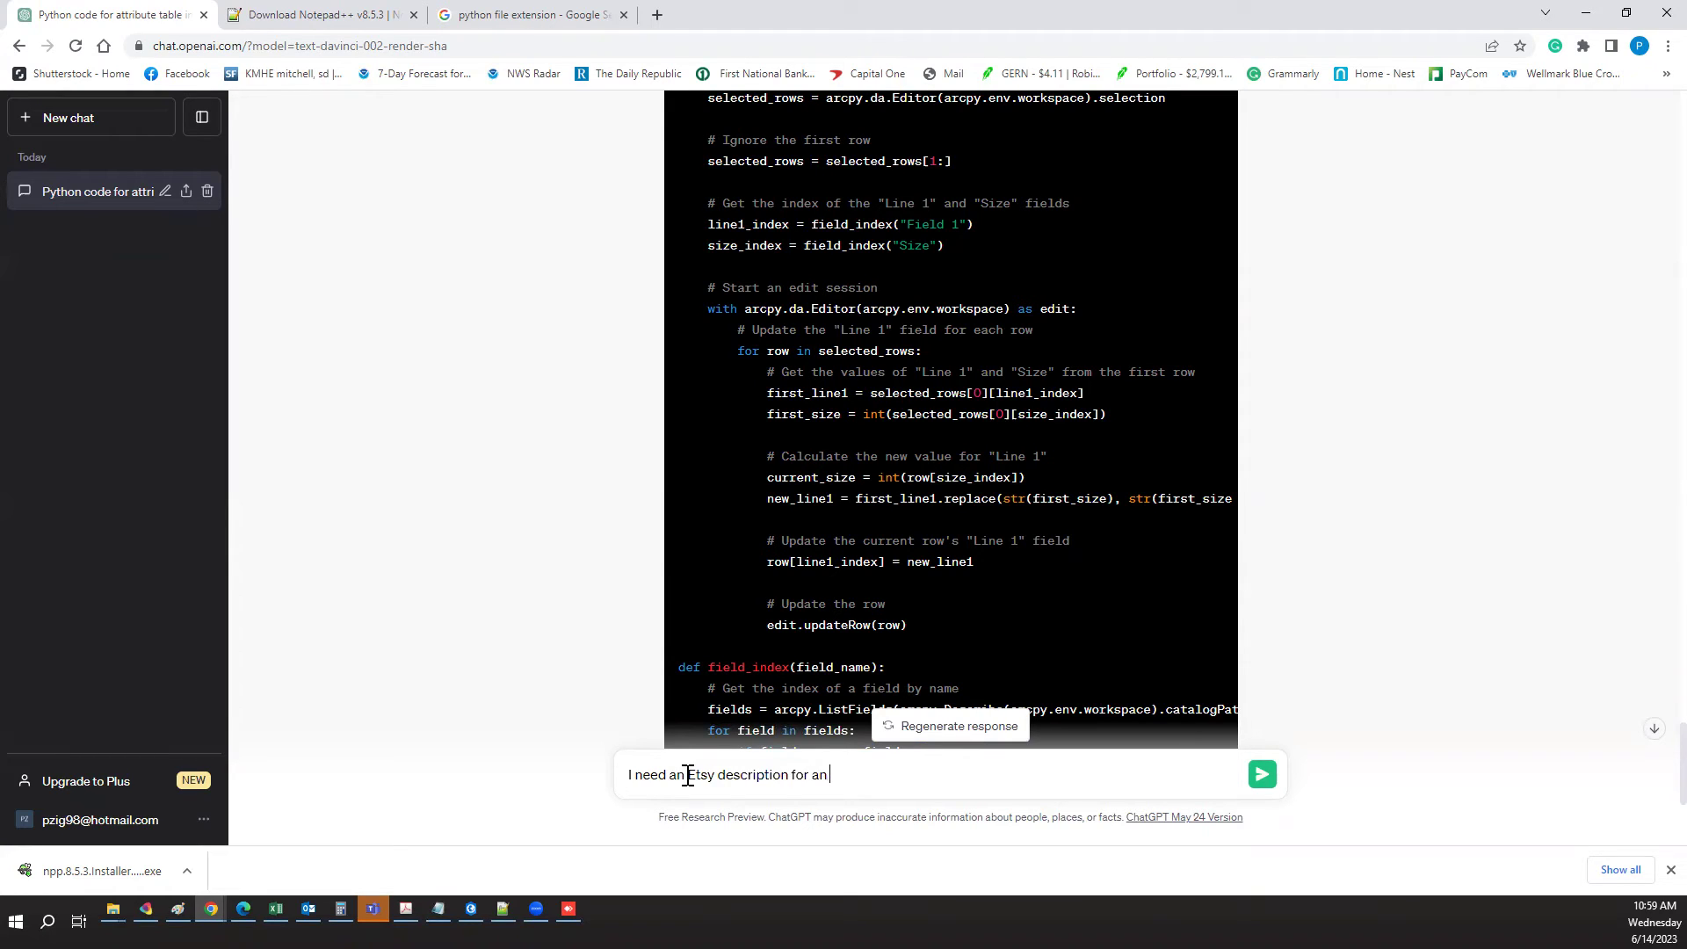
{"action": "type", "text": "G file of a golder labrador"}
{"action": "key", "text": "Return"}
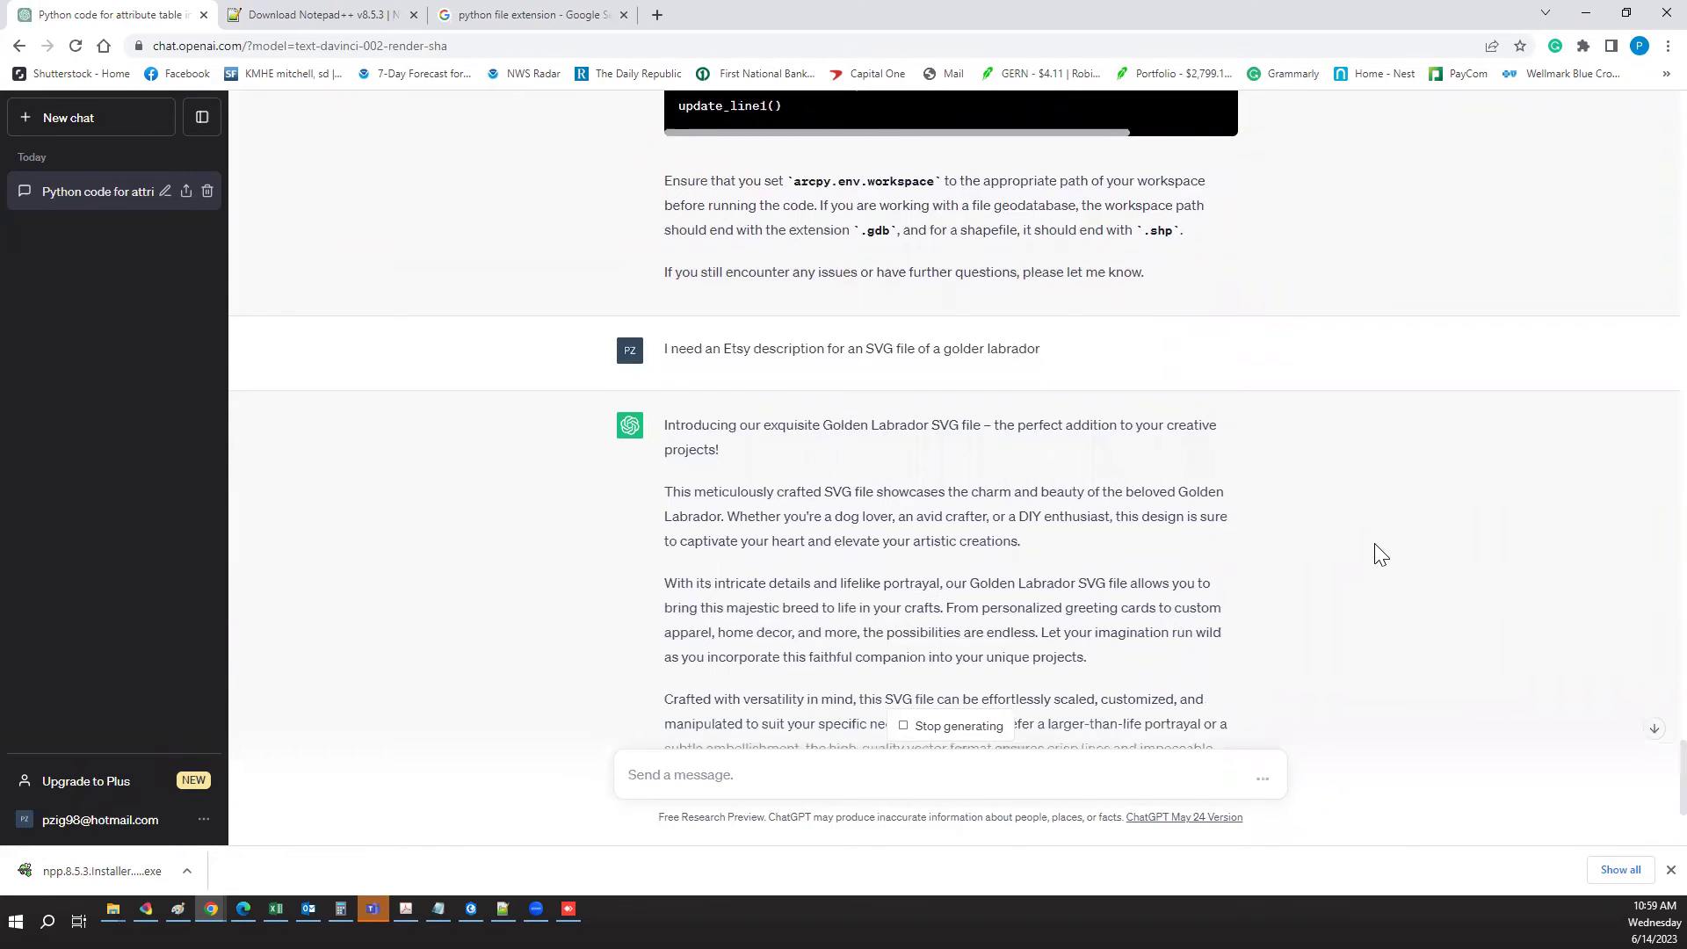
- Select and copy ChatGPT's description reply and return to the Etsy listing
{"action": "scroll", "coordinate": [1382, 563], "scroll_direction": "down", "scroll_amount": 4}
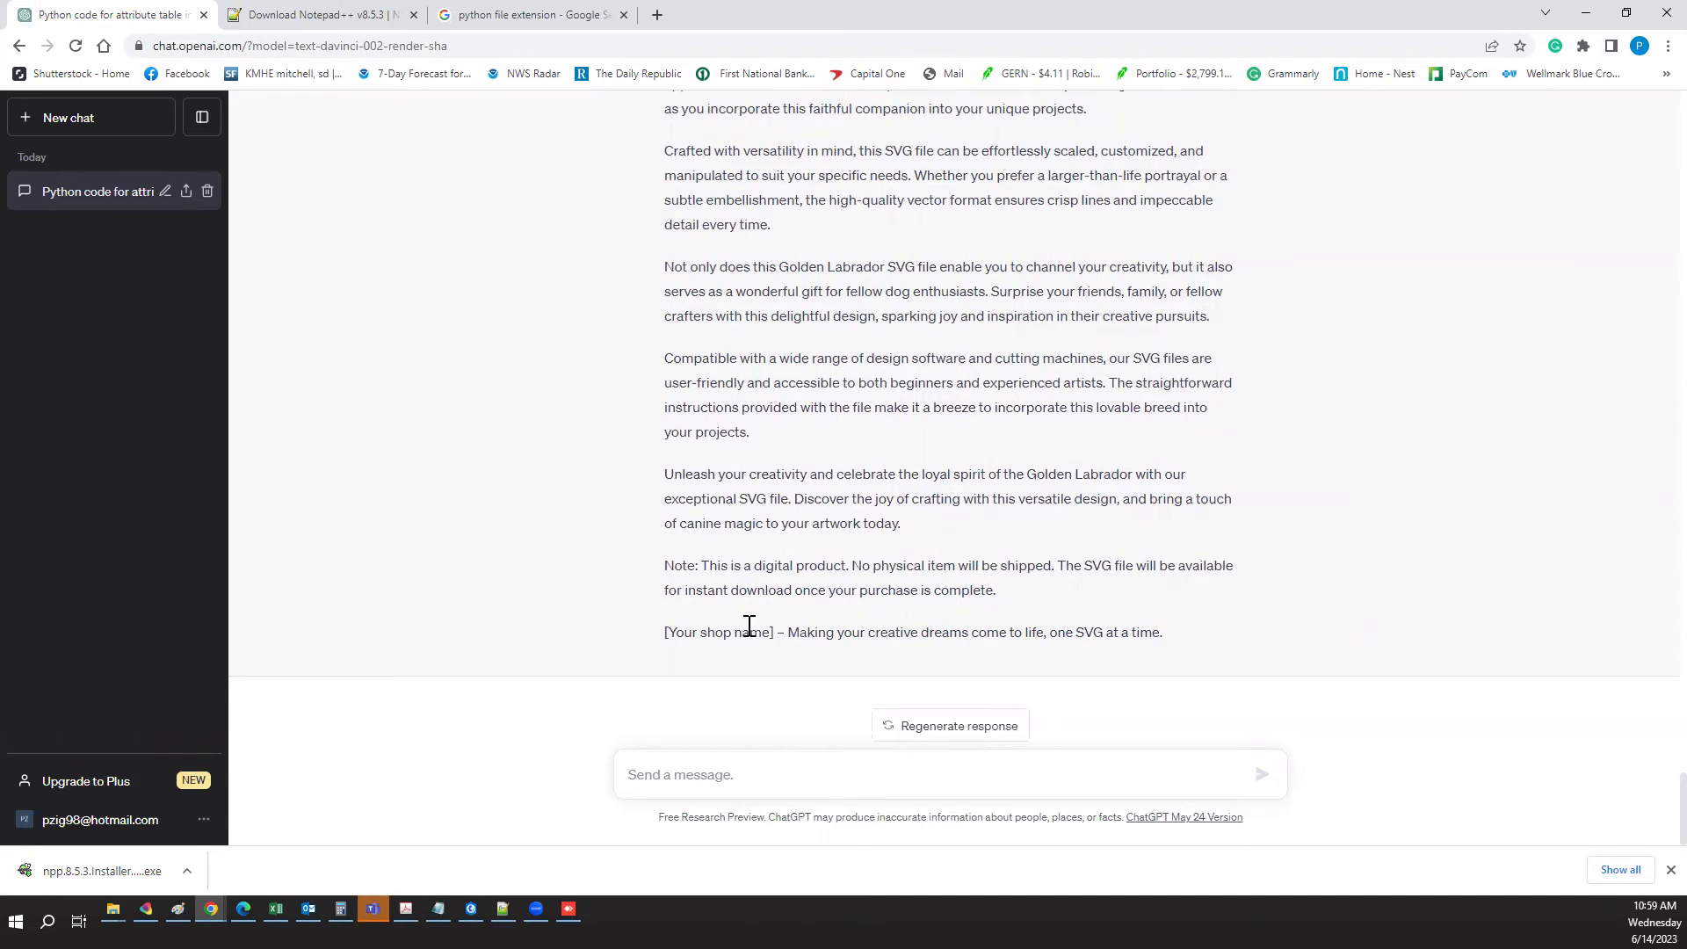
{"action": "left_click_drag", "start_coordinate": [998, 594], "coordinate": [621, 87]}
{"action": "scroll", "coordinate": [677, 689], "scroll_direction": "up", "scroll_amount": 4}
{"action": "left_click_drag", "start_coordinate": [685, 554], "coordinate": [665, 619]}
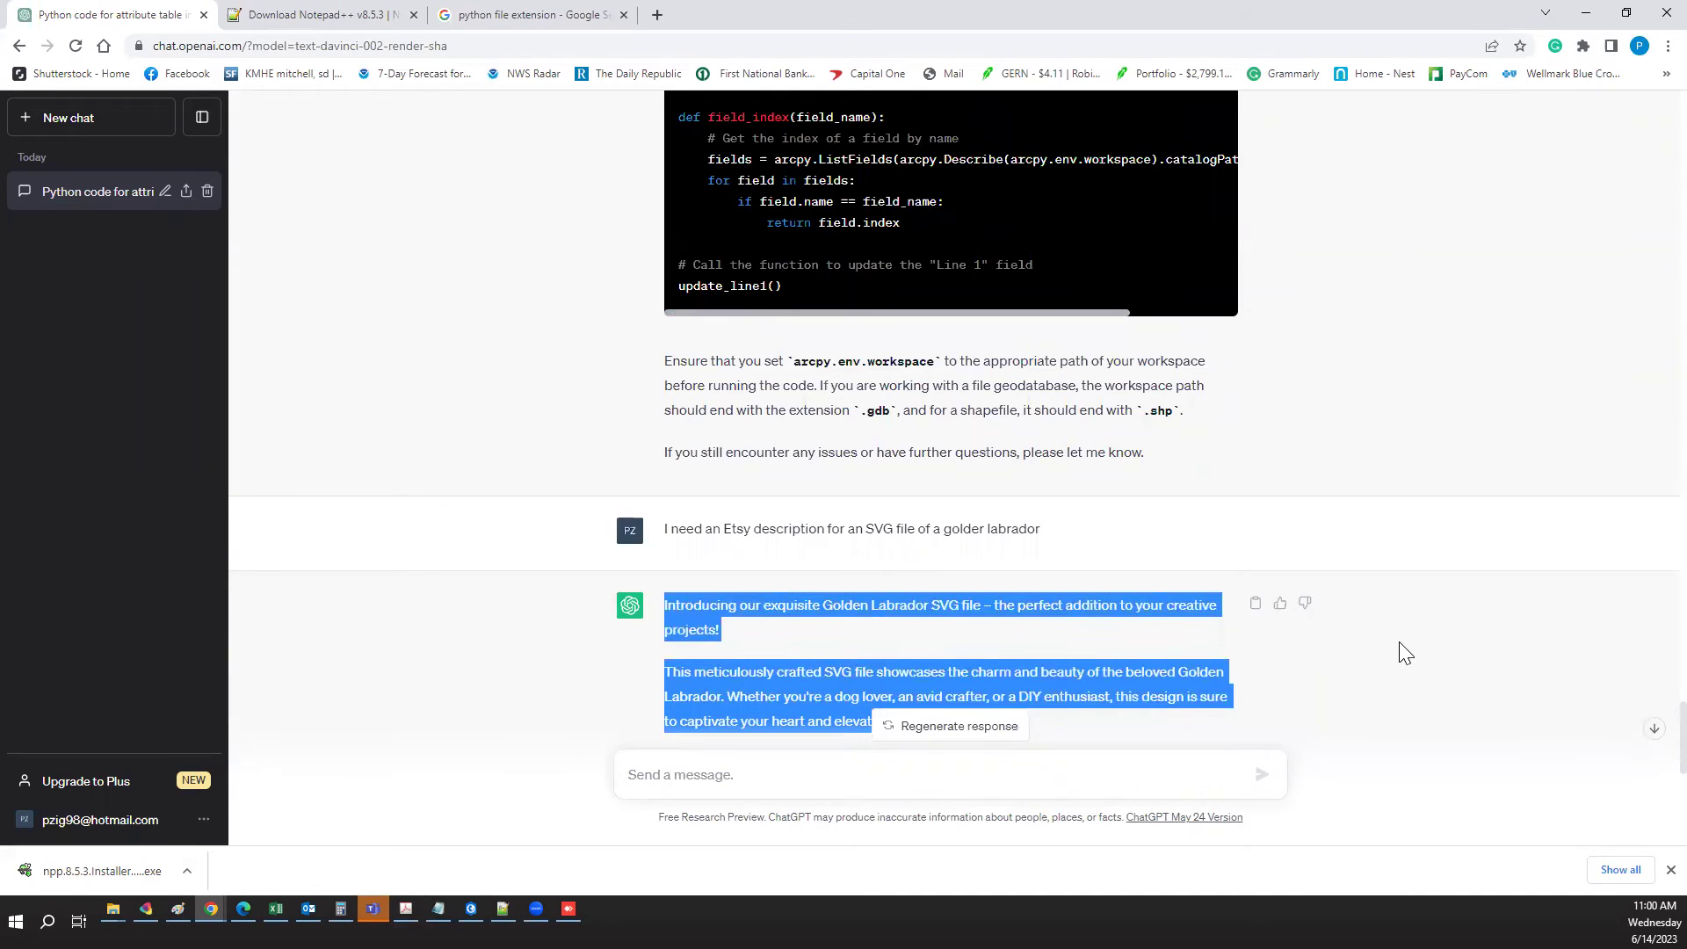
{"action": "key", "text": "alt+Tab"}
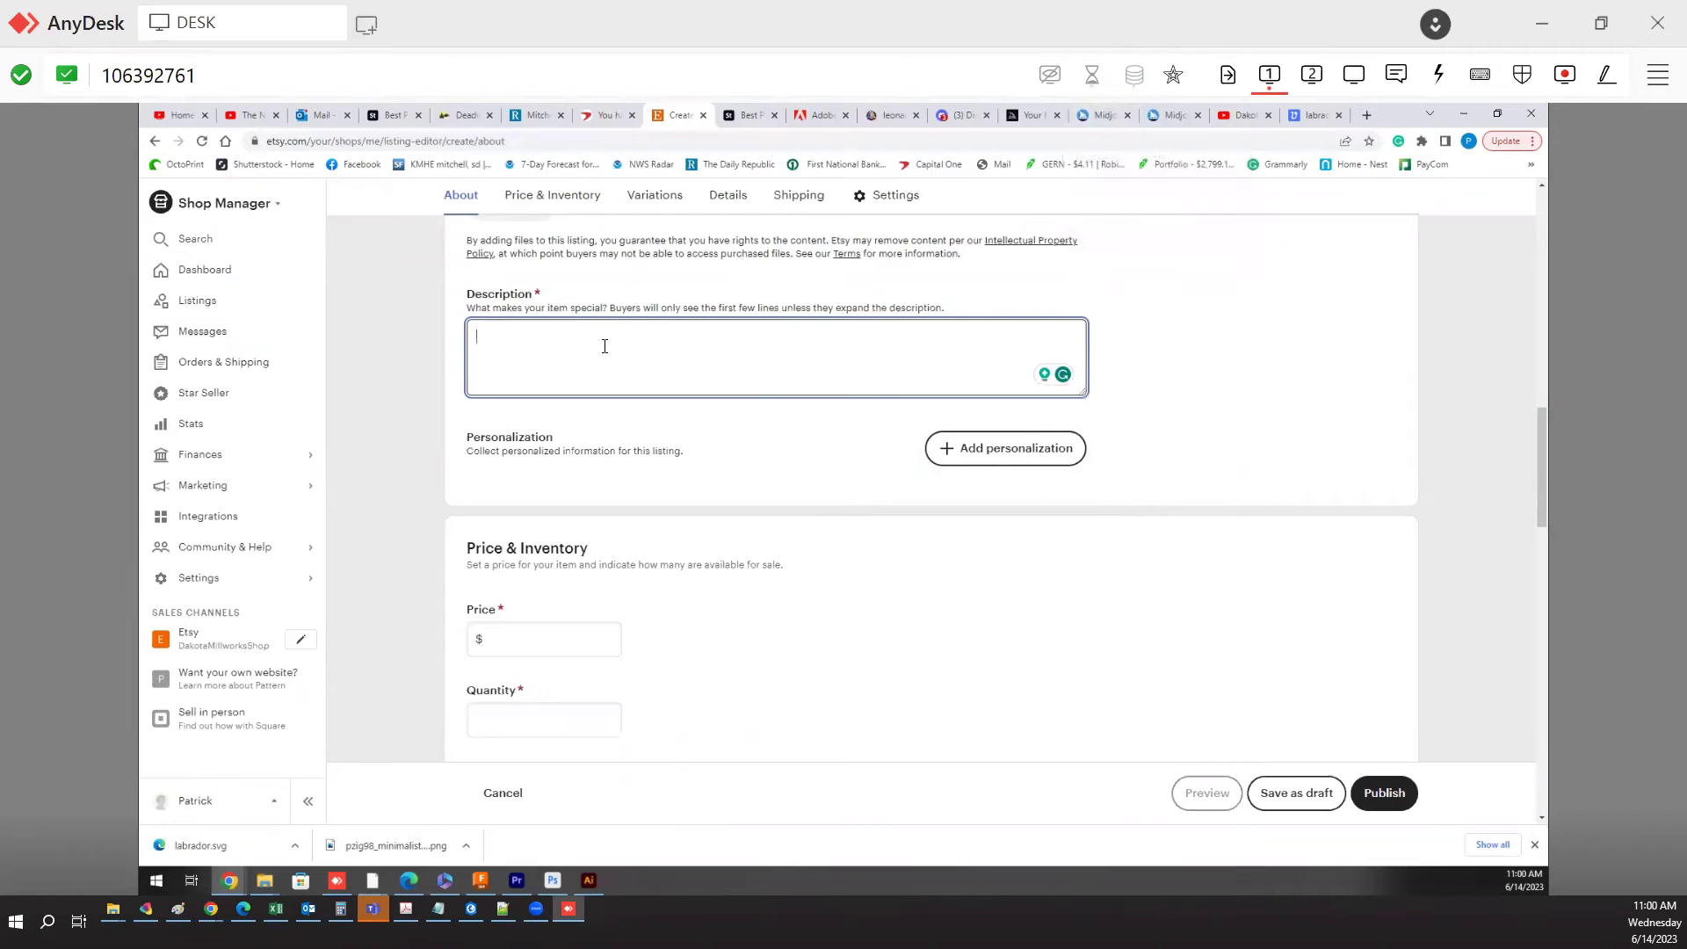
- Paste the ChatGPT-written text into the listing's Description field
{"action": "key", "text": "ctrl+v"}
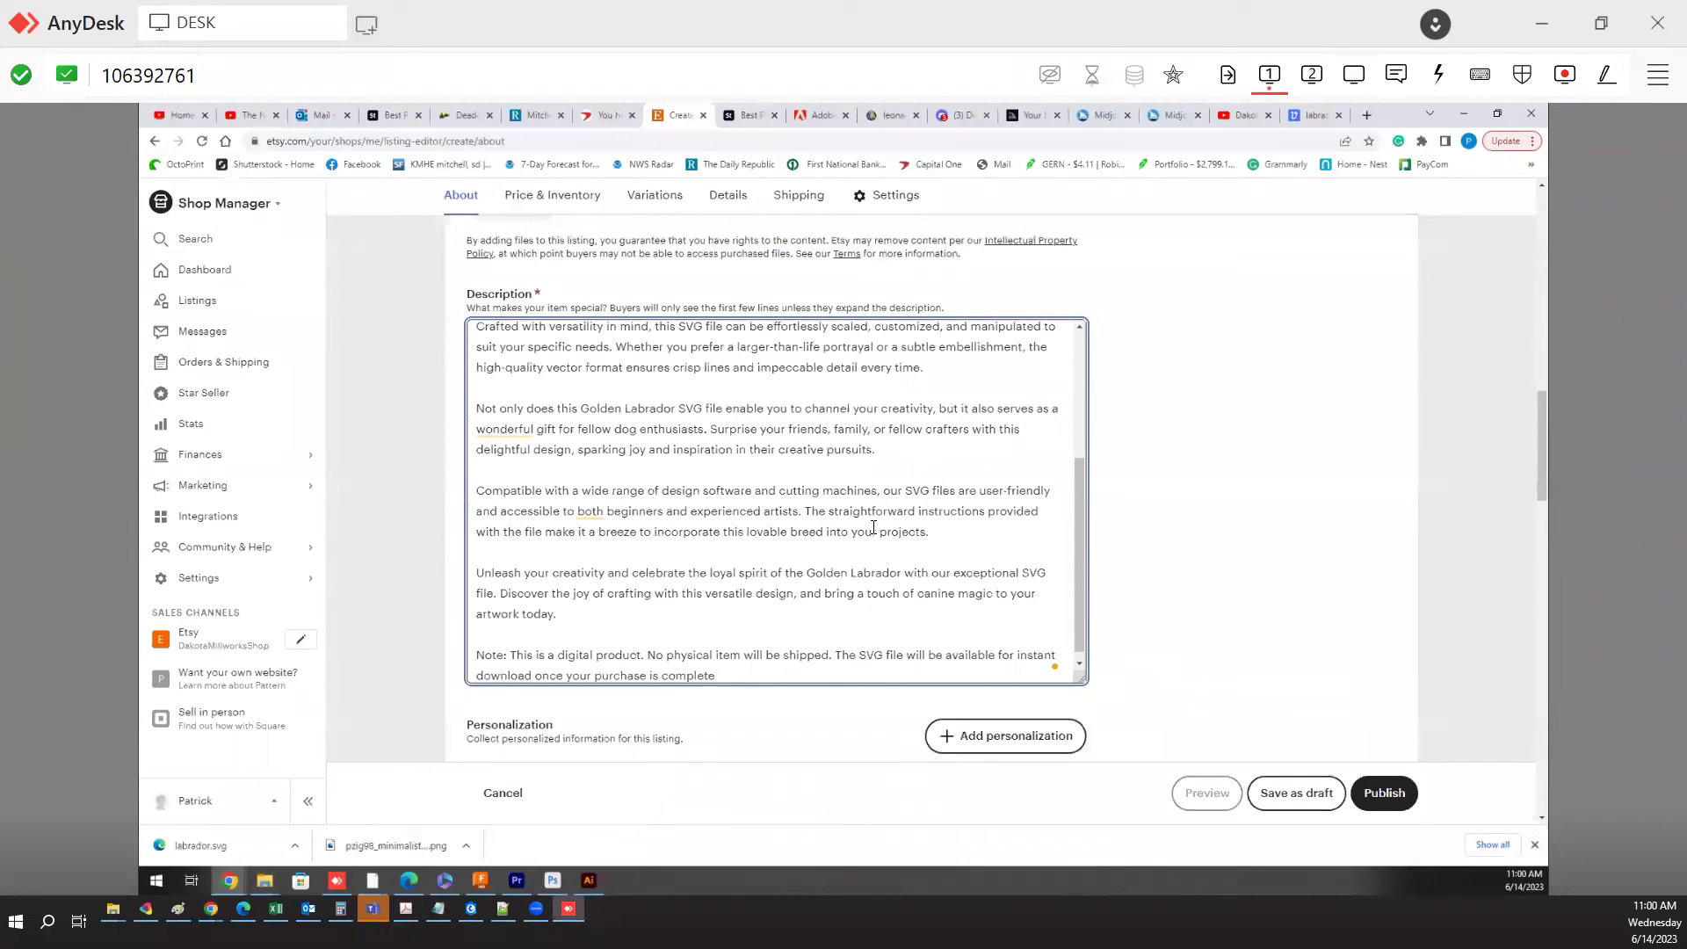
{"action": "scroll", "coordinate": [863, 560], "scroll_direction": "up", "scroll_amount": 2}
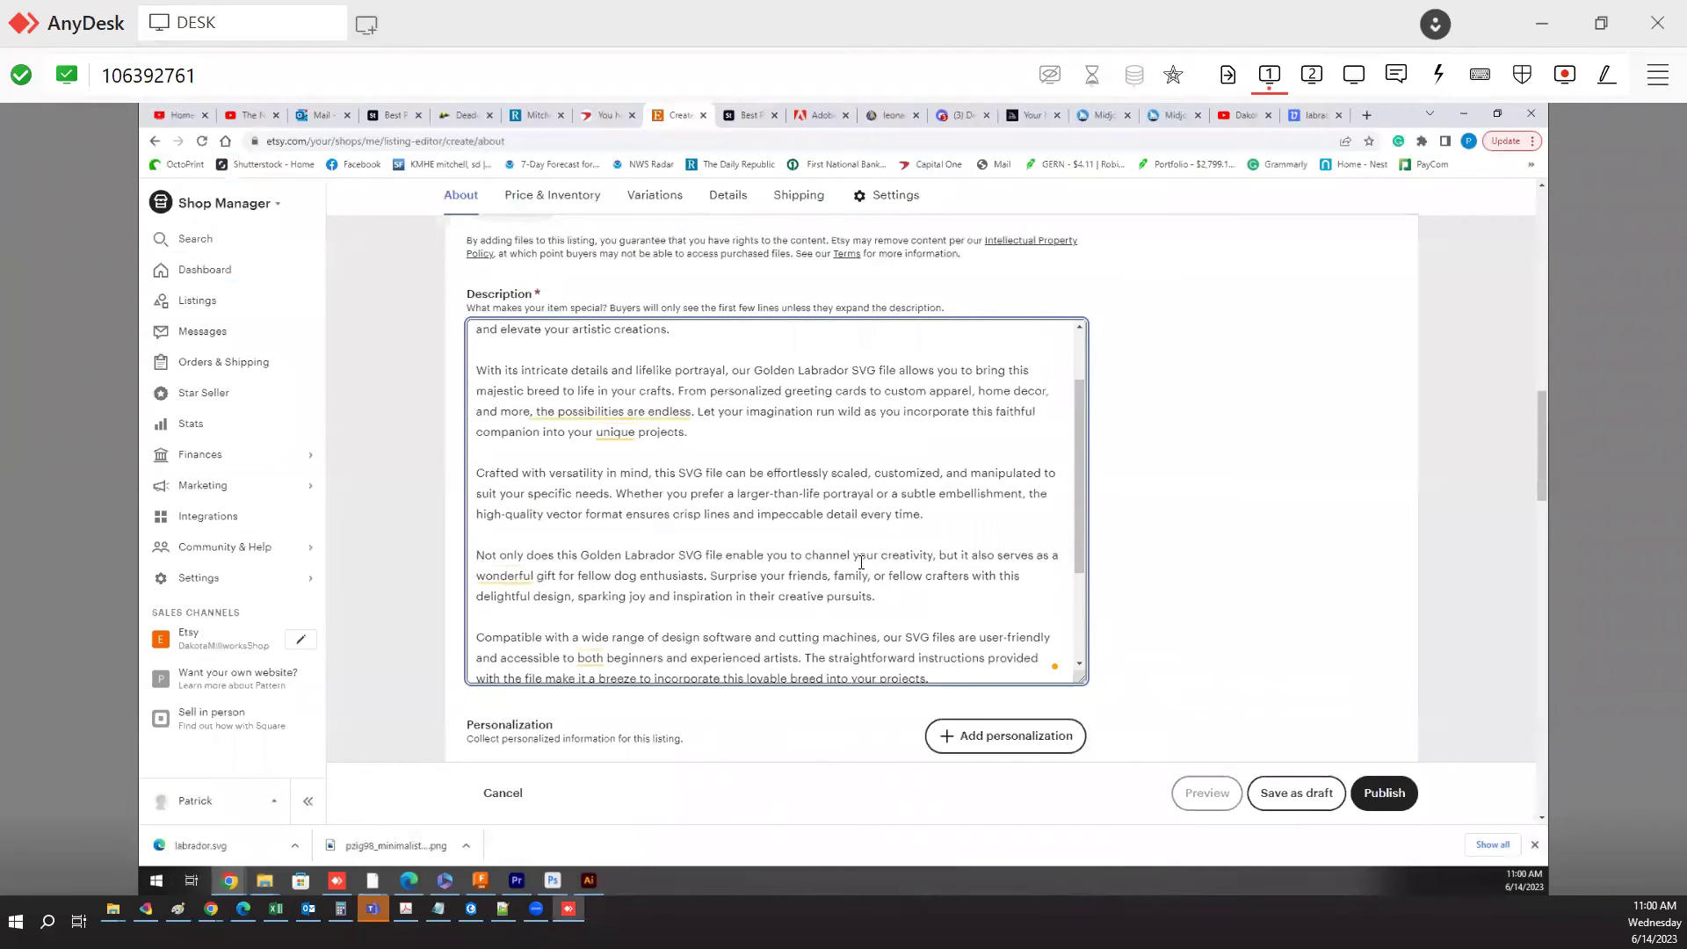
{"action": "scroll", "coordinate": [847, 561], "scroll_direction": "up", "scroll_amount": 4}
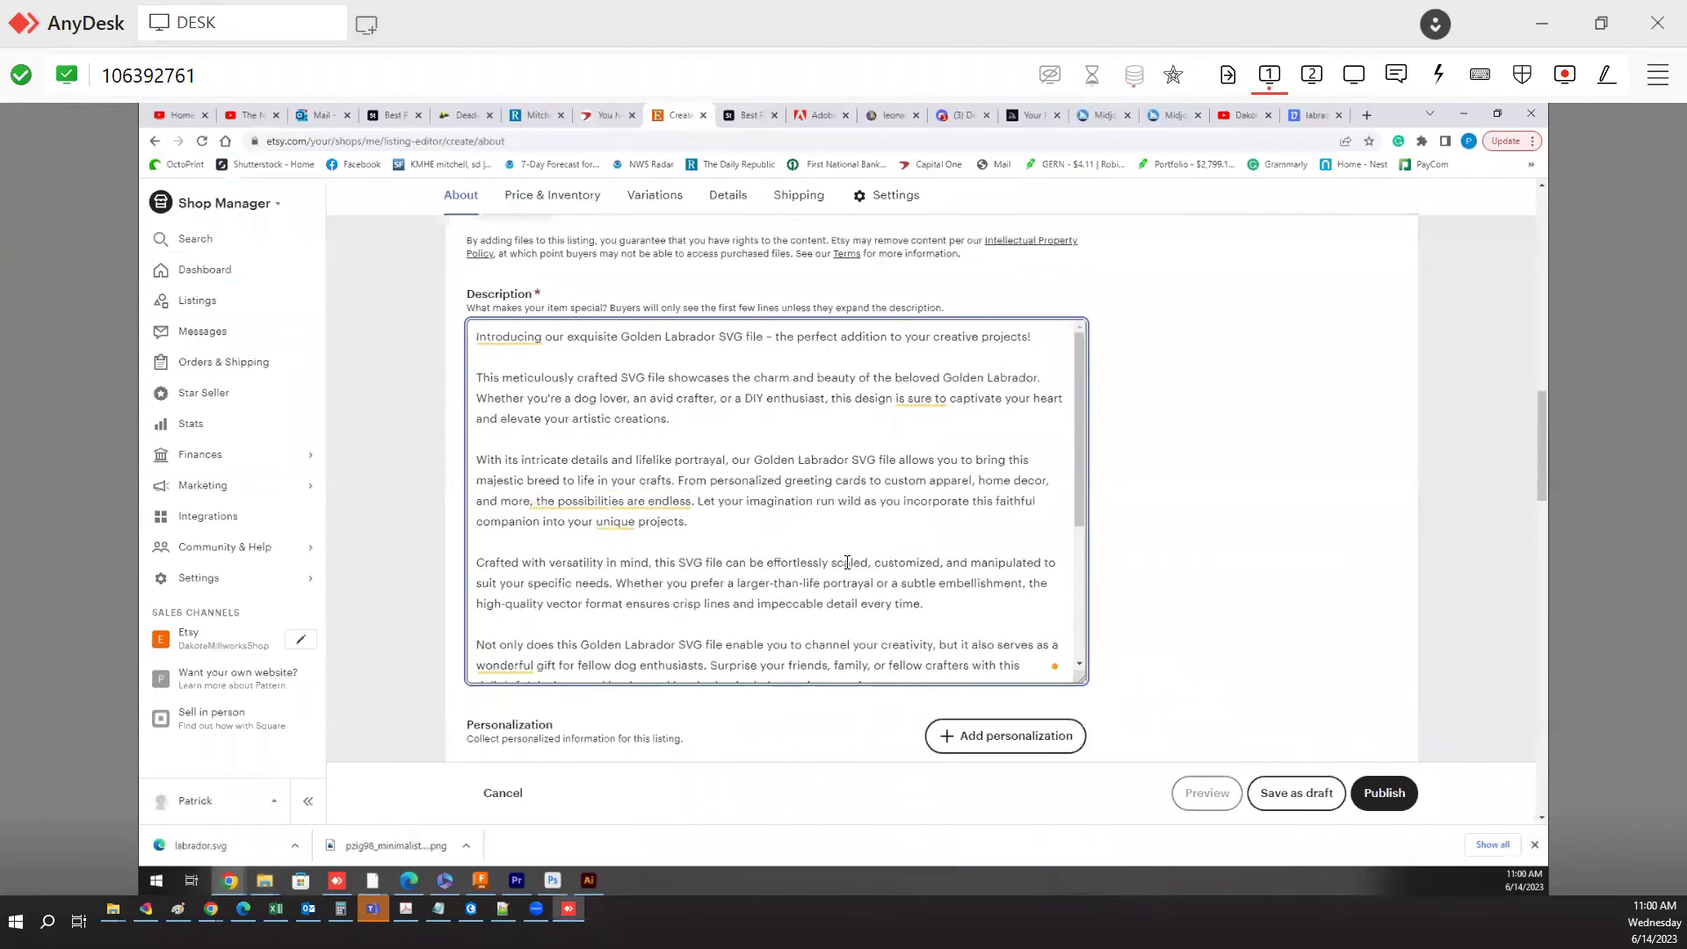
{"action": "scroll", "coordinate": [1225, 552], "scroll_direction": "down", "scroll_amount": 6}
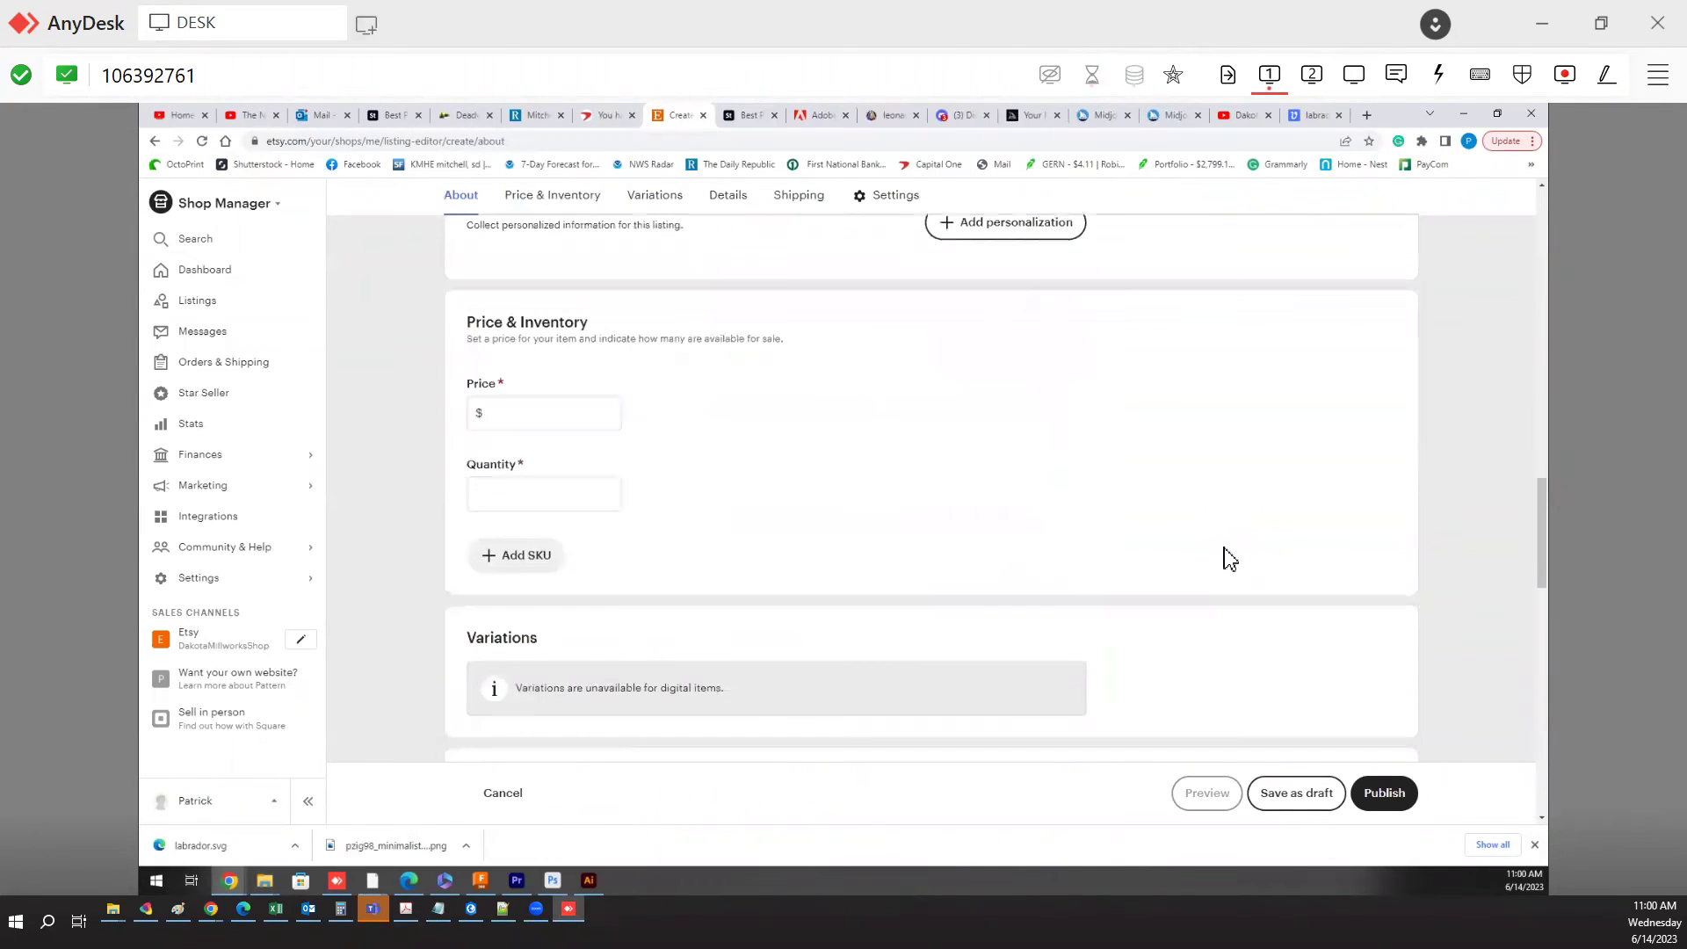
- Set the listing price to 0.99, quantity to 999 and SKU to lab061423
{"action": "left_click", "coordinate": [581, 404]}
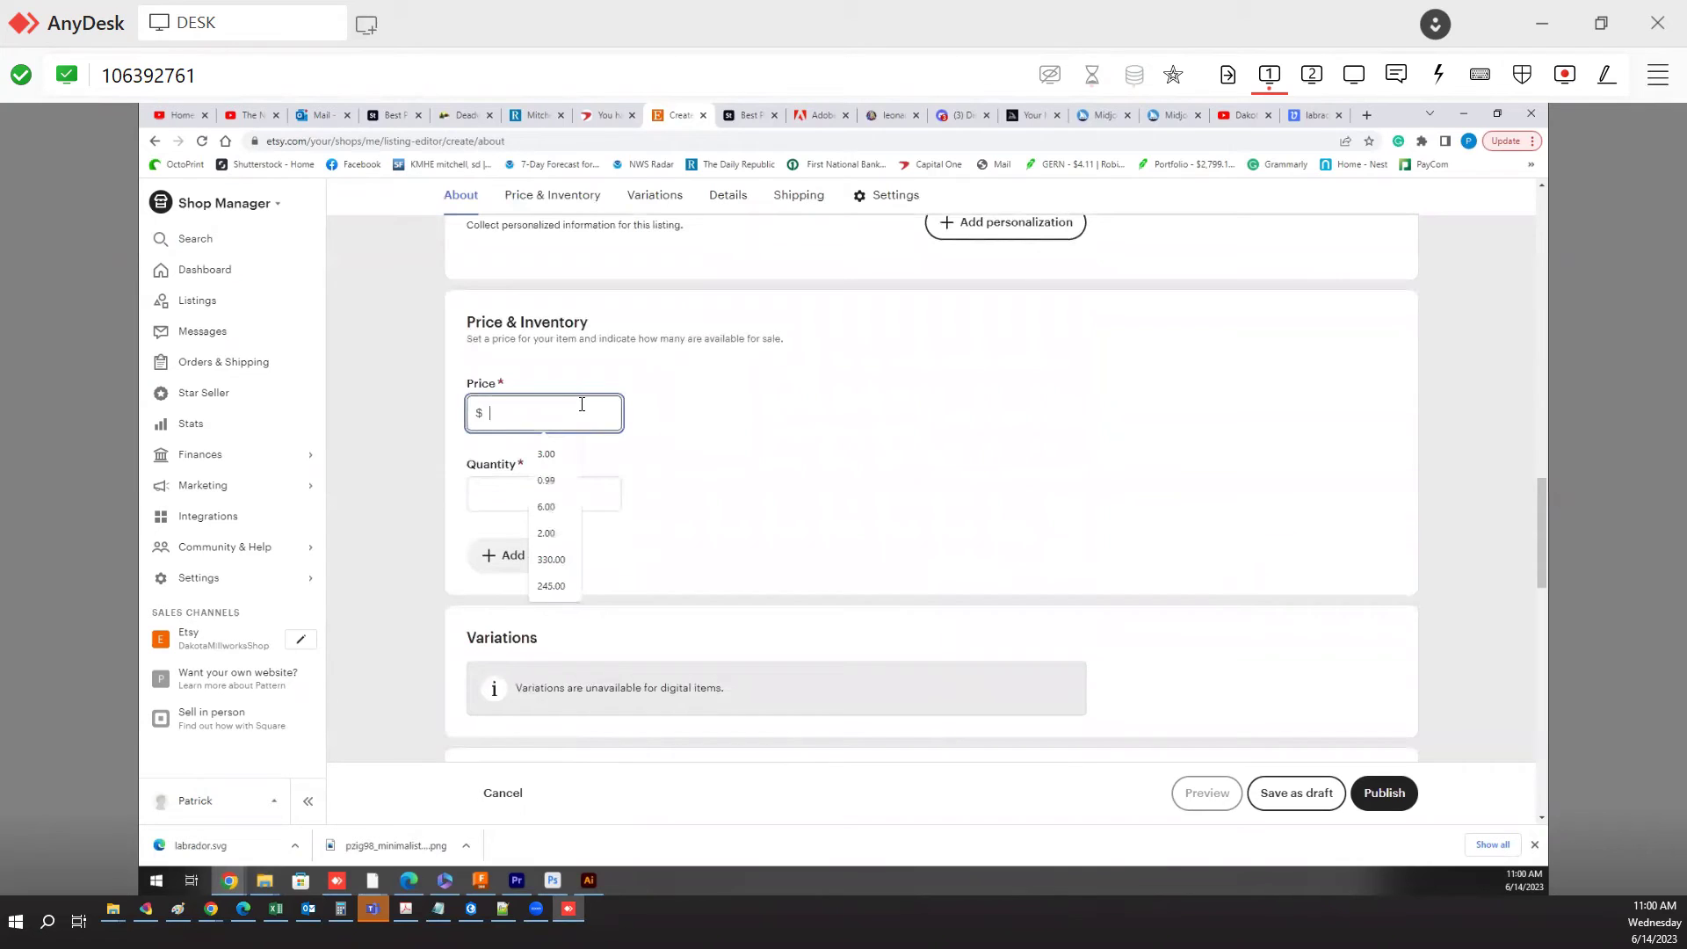
{"action": "type", "text": ".99"}
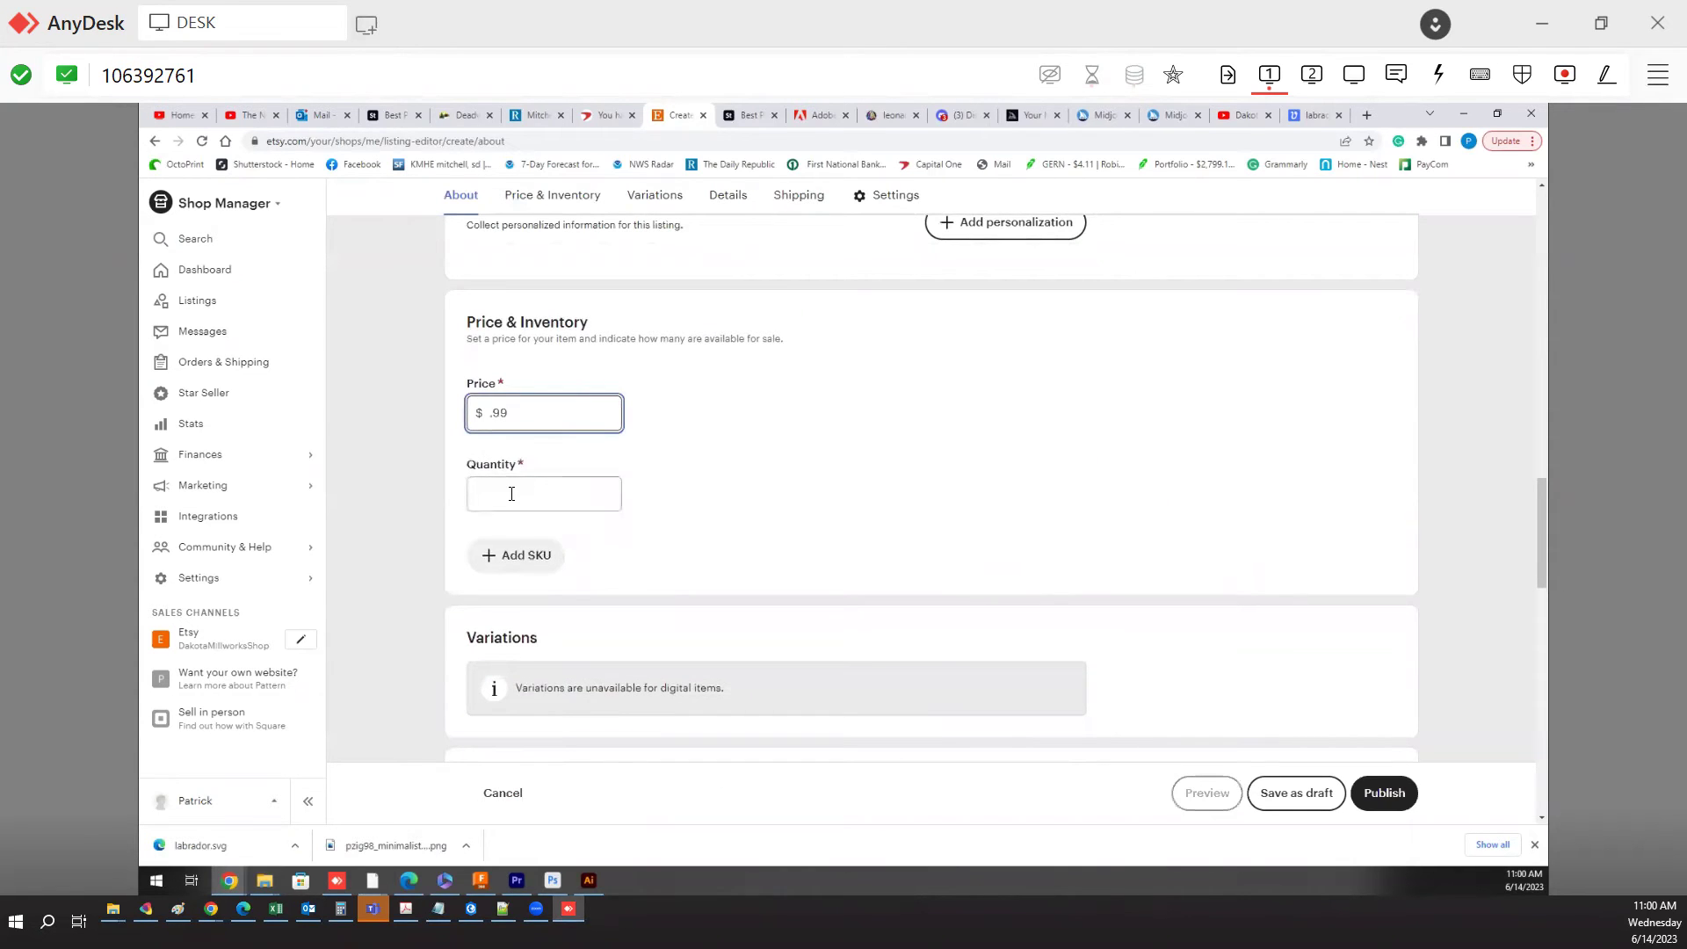
{"action": "left_click", "coordinate": [545, 494]}
{"action": "type", "text": "999"}
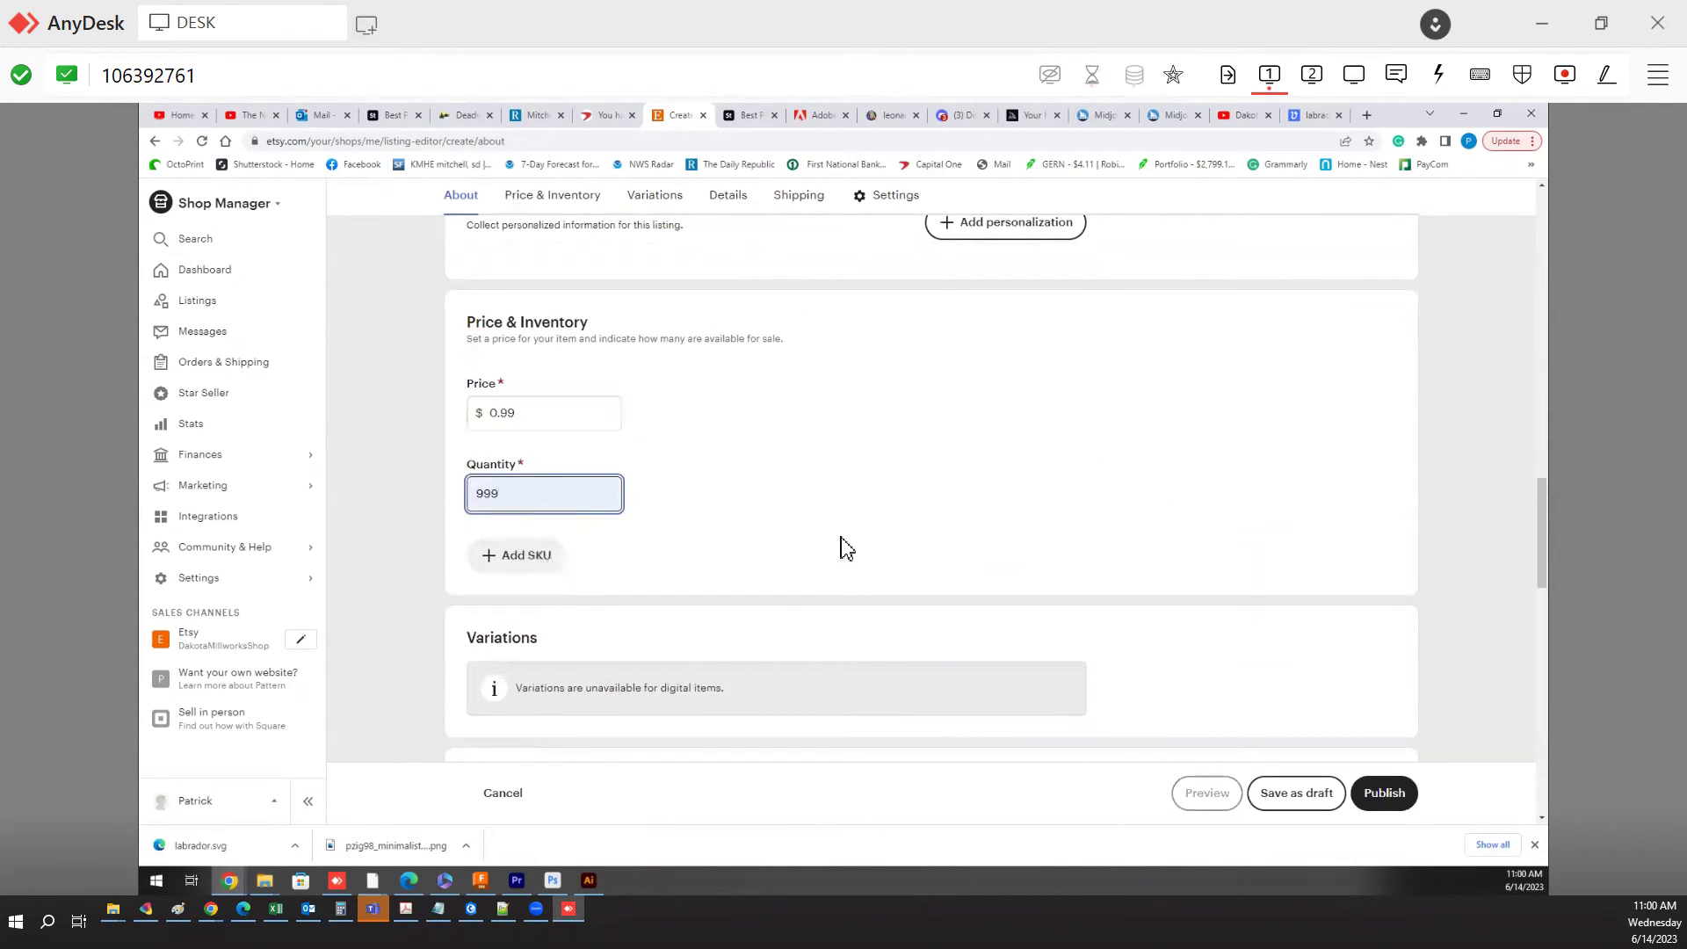
{"action": "left_click", "coordinate": [538, 559]}
{"action": "left_click", "coordinate": [543, 578]}
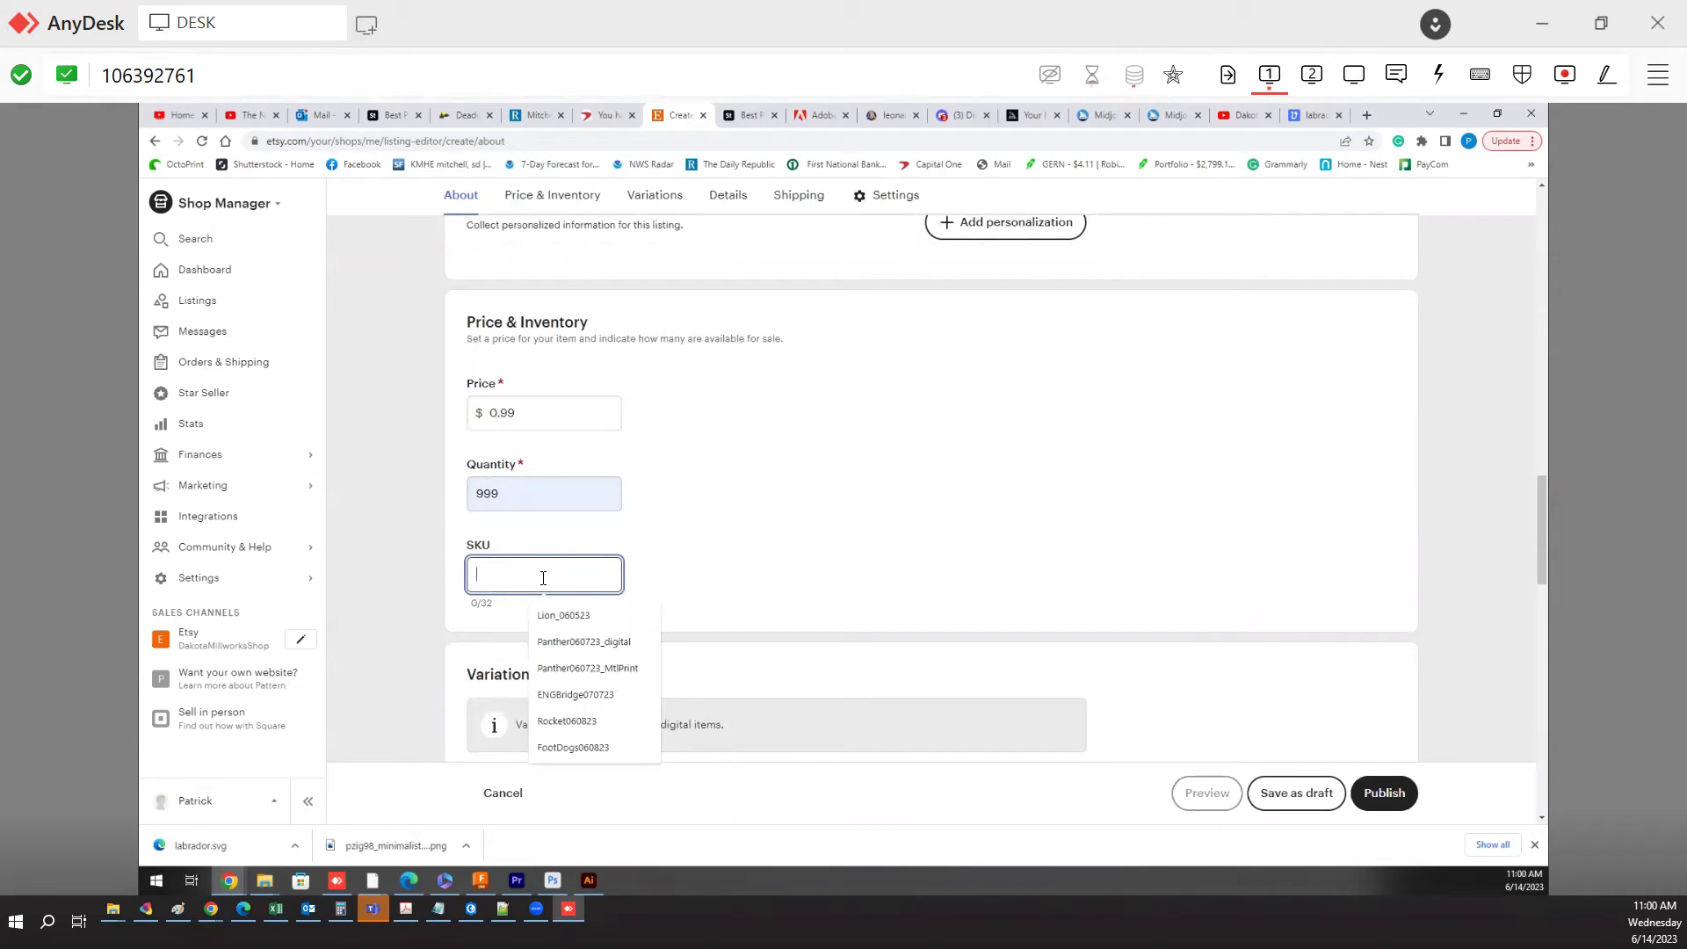
{"action": "type", "text": "lab"}
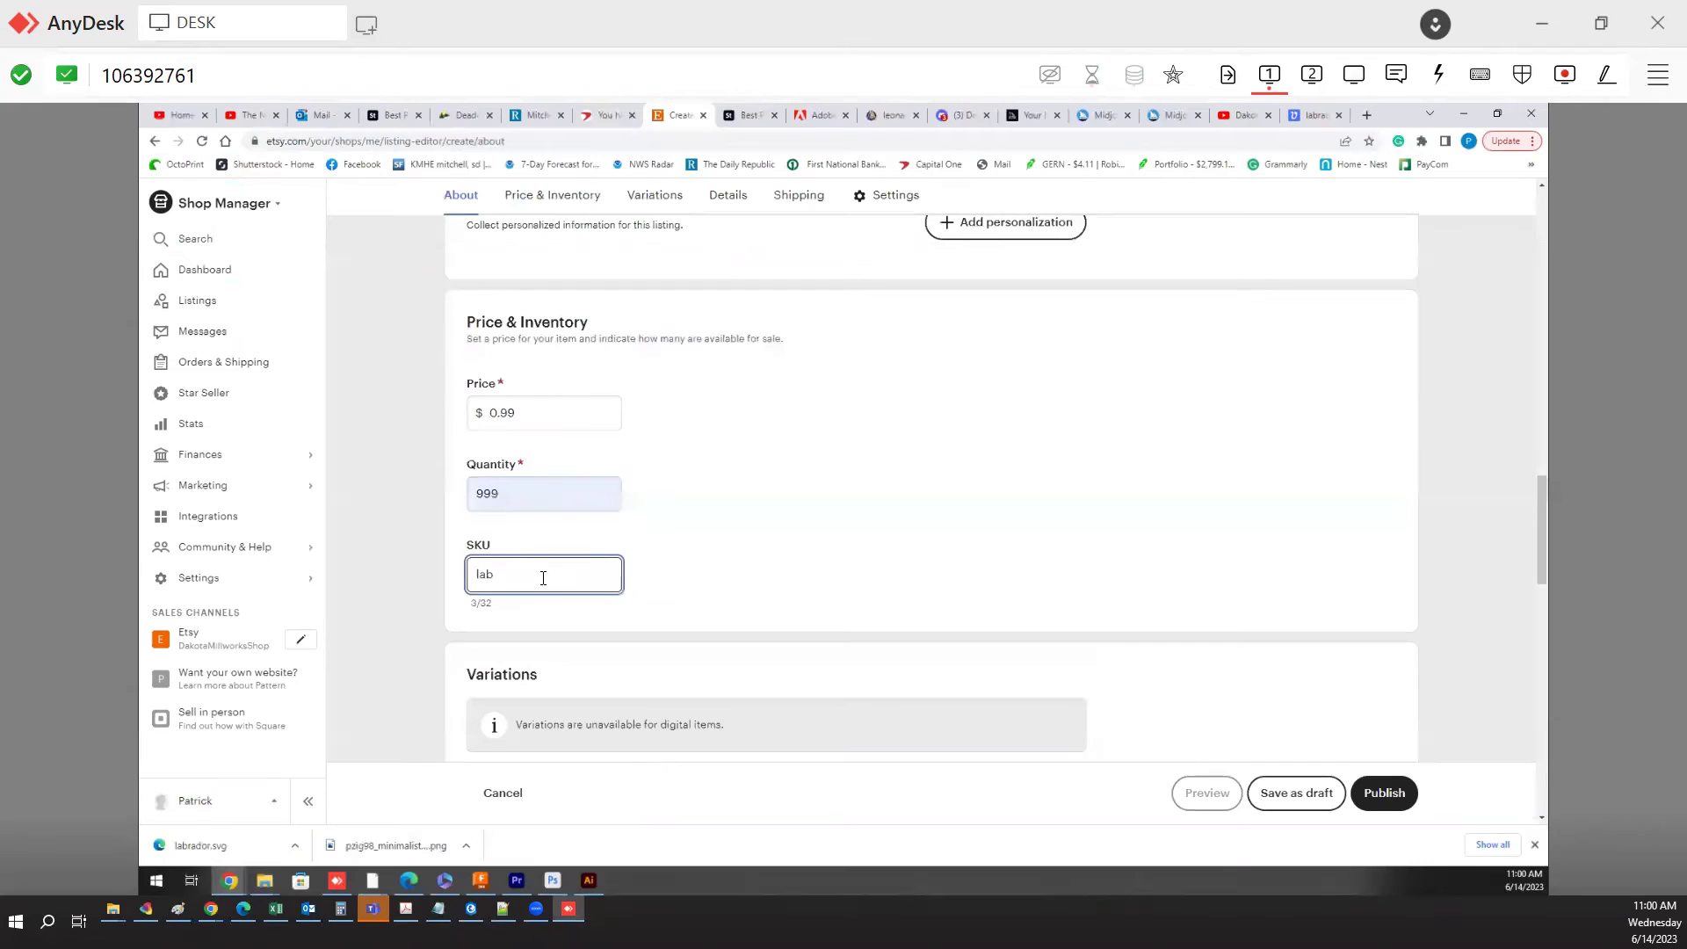
{"action": "type", "text": "061423"}
{"action": "scroll", "coordinate": [710, 541], "scroll_direction": "down", "scroll_amount": 3}
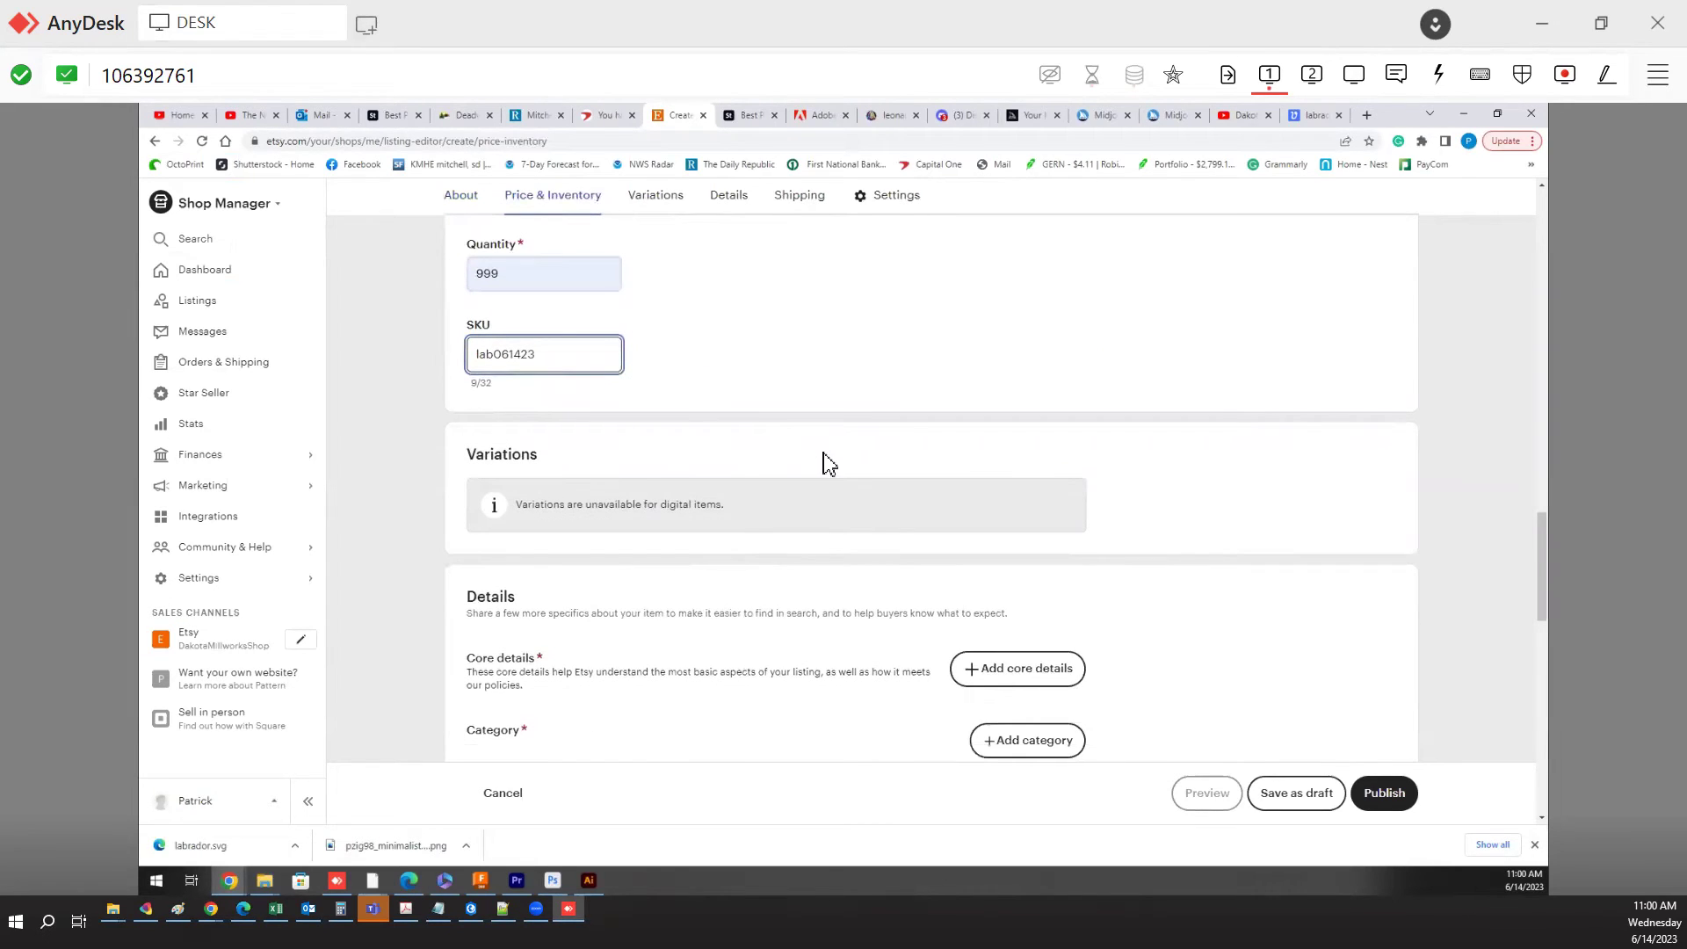
- Apply core details: made by me, a finished product, made 2020 - 2023
{"action": "left_click", "coordinate": [1045, 678]}
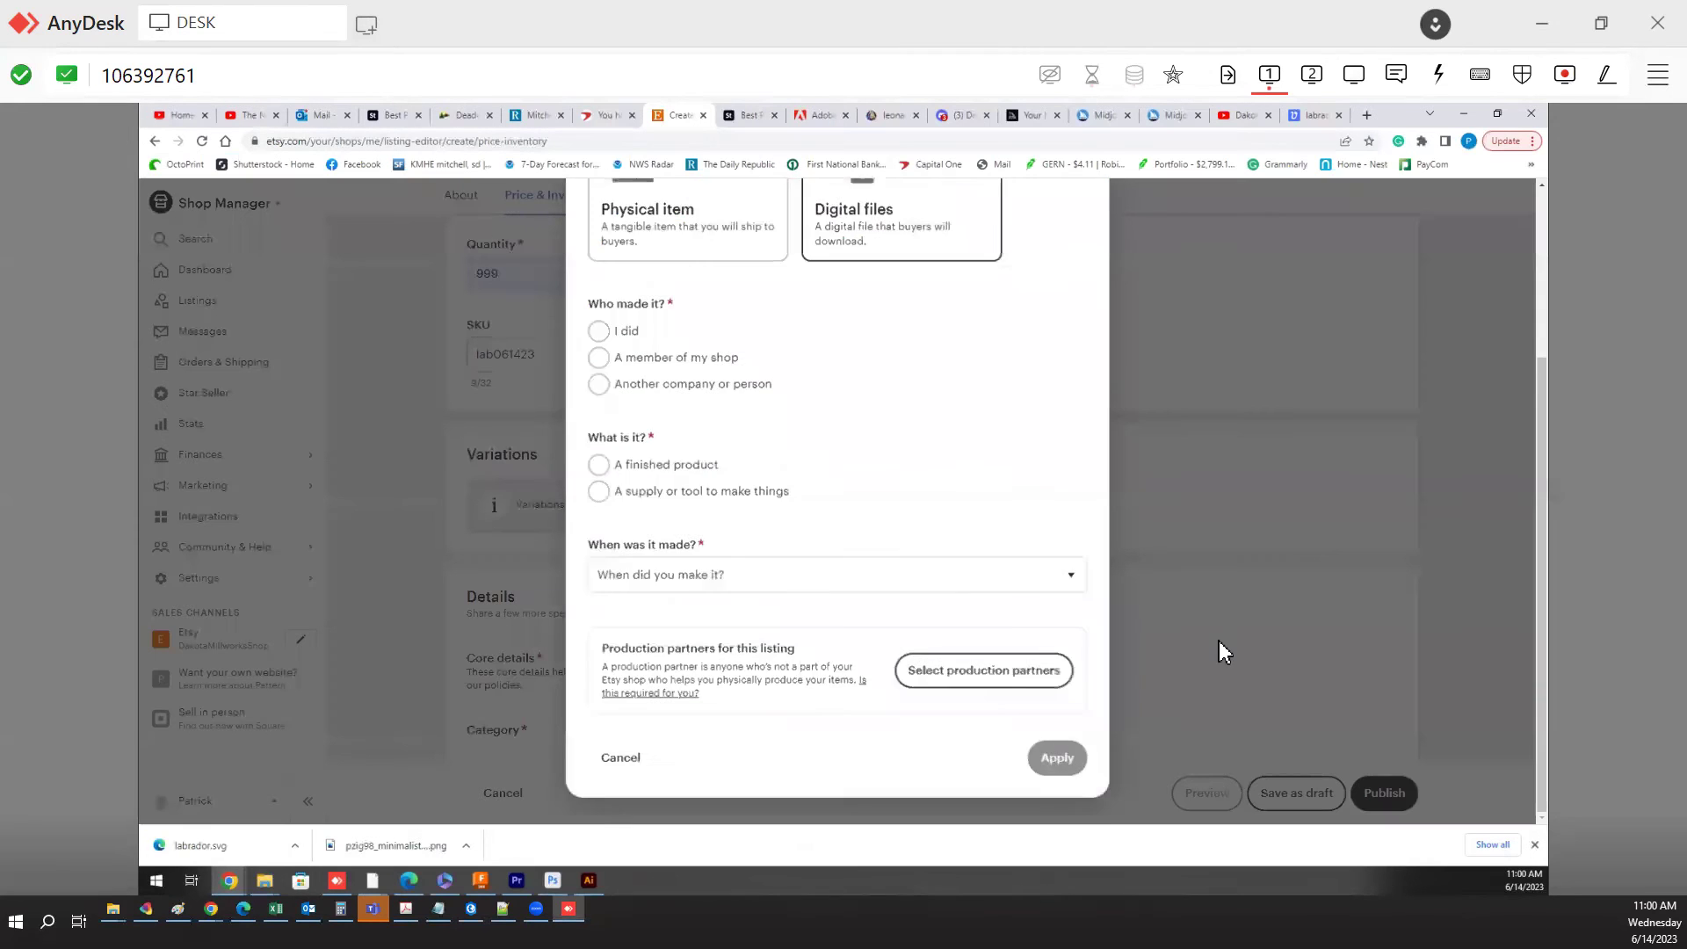
{"action": "left_click", "coordinate": [608, 571]}
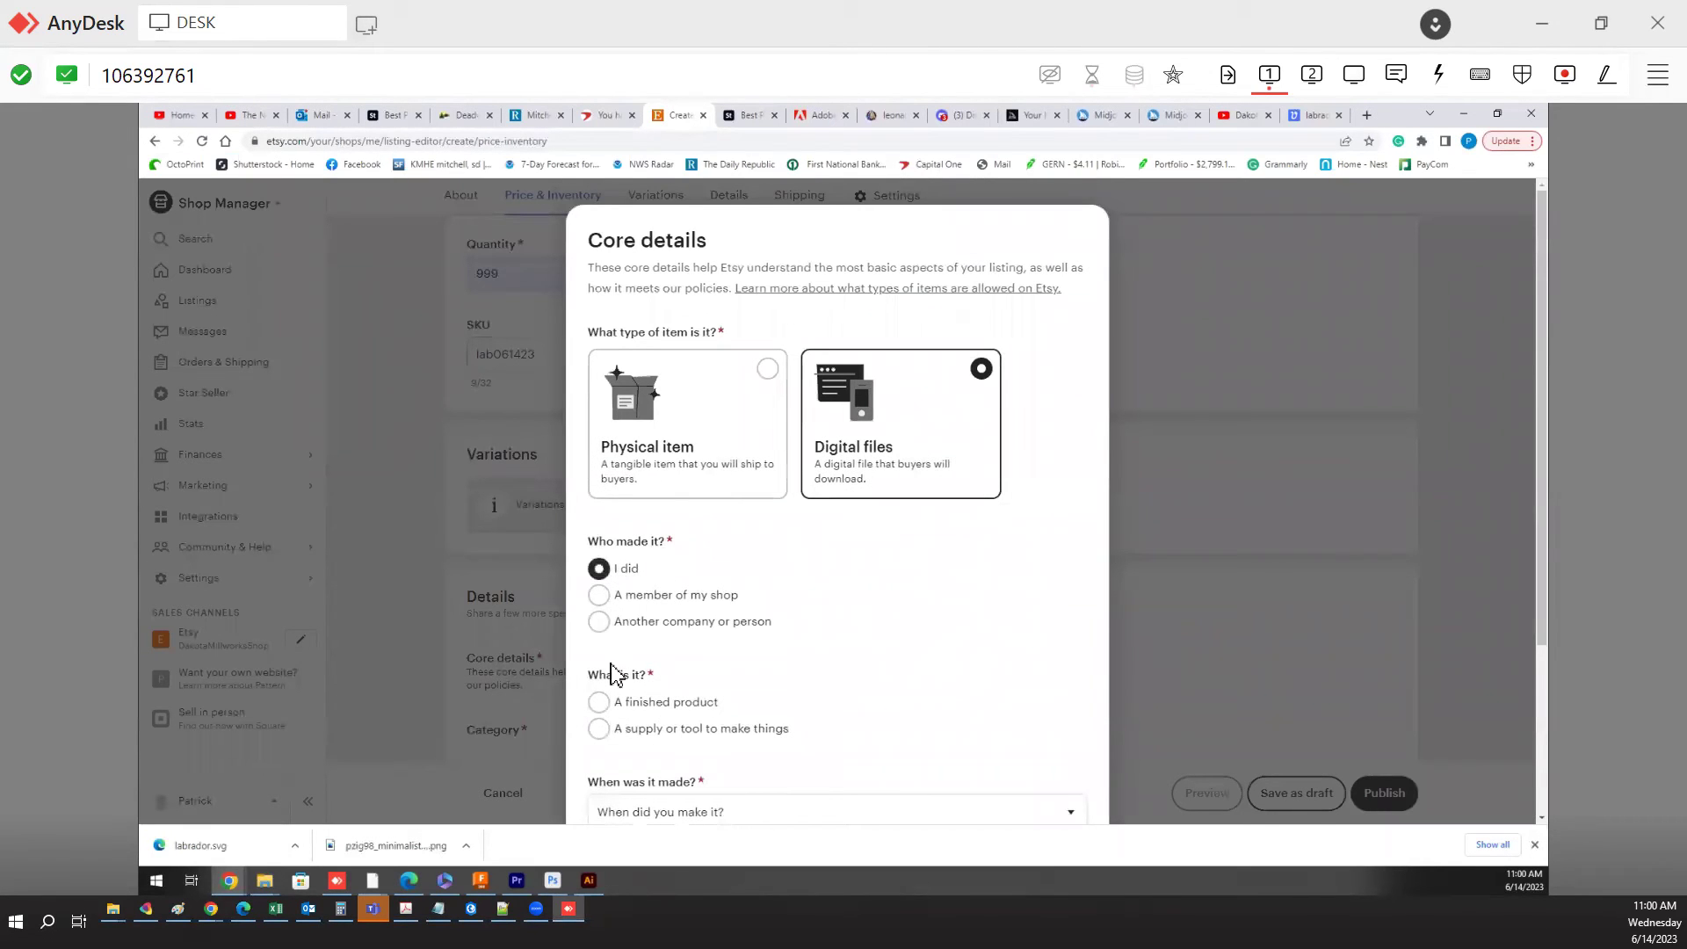
{"action": "left_click", "coordinate": [600, 702]}
{"action": "scroll", "coordinate": [892, 631], "scroll_direction": "down", "scroll_amount": 3}
{"action": "left_click", "coordinate": [804, 578]}
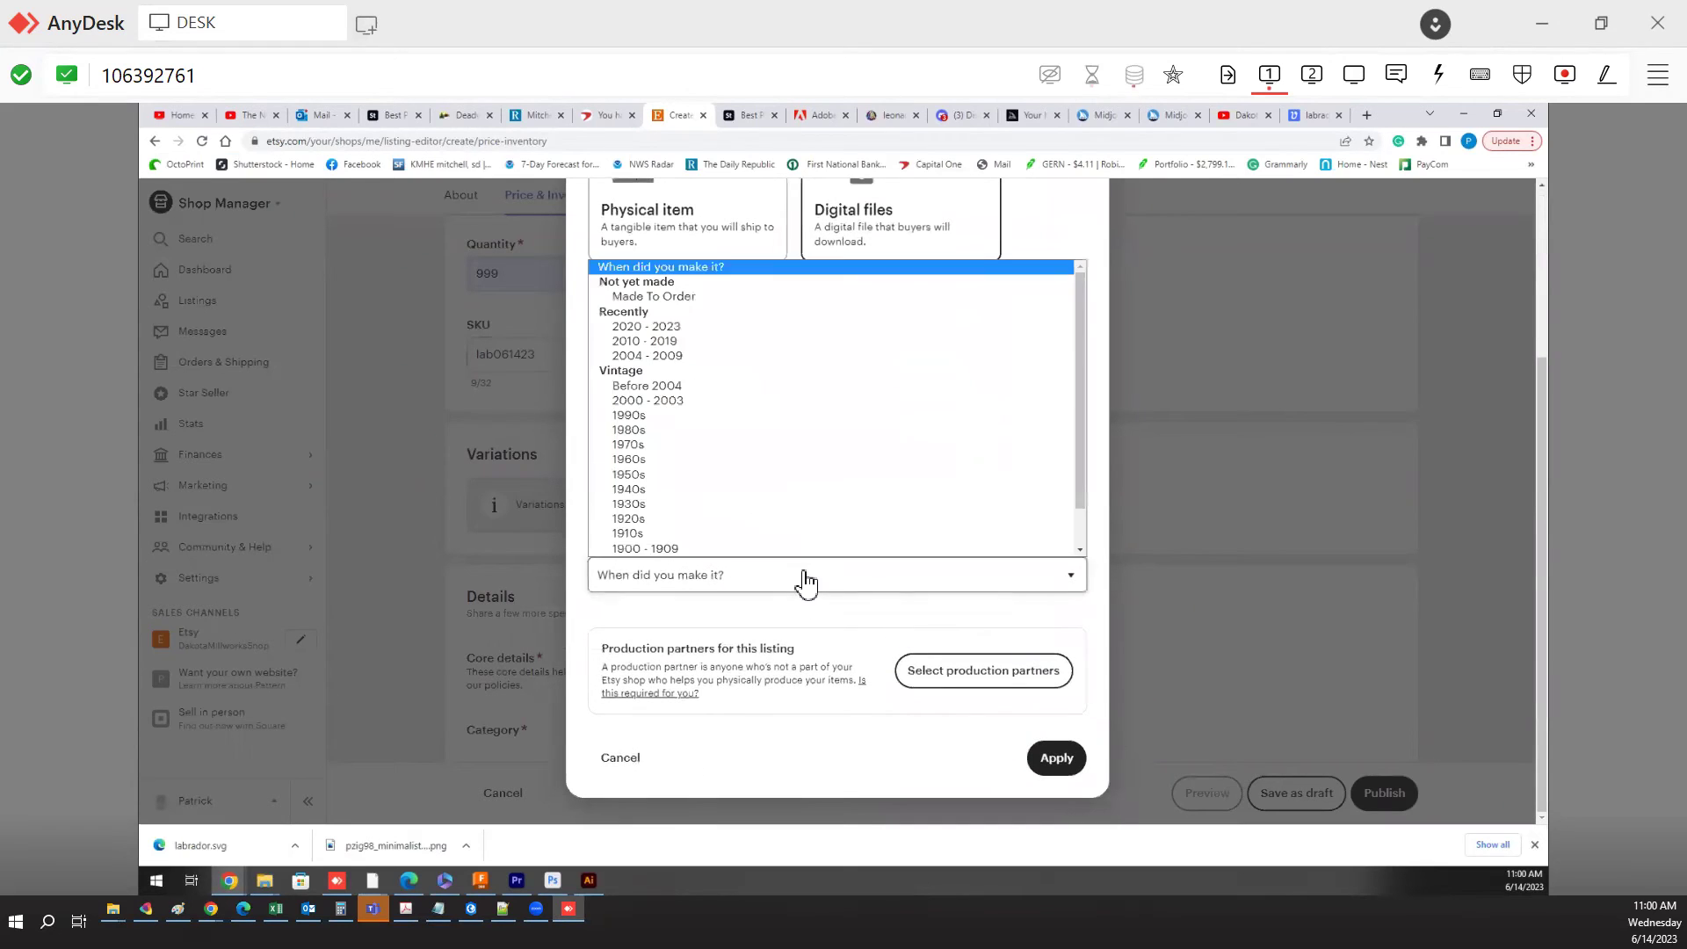
{"action": "left_click", "coordinate": [675, 327]}
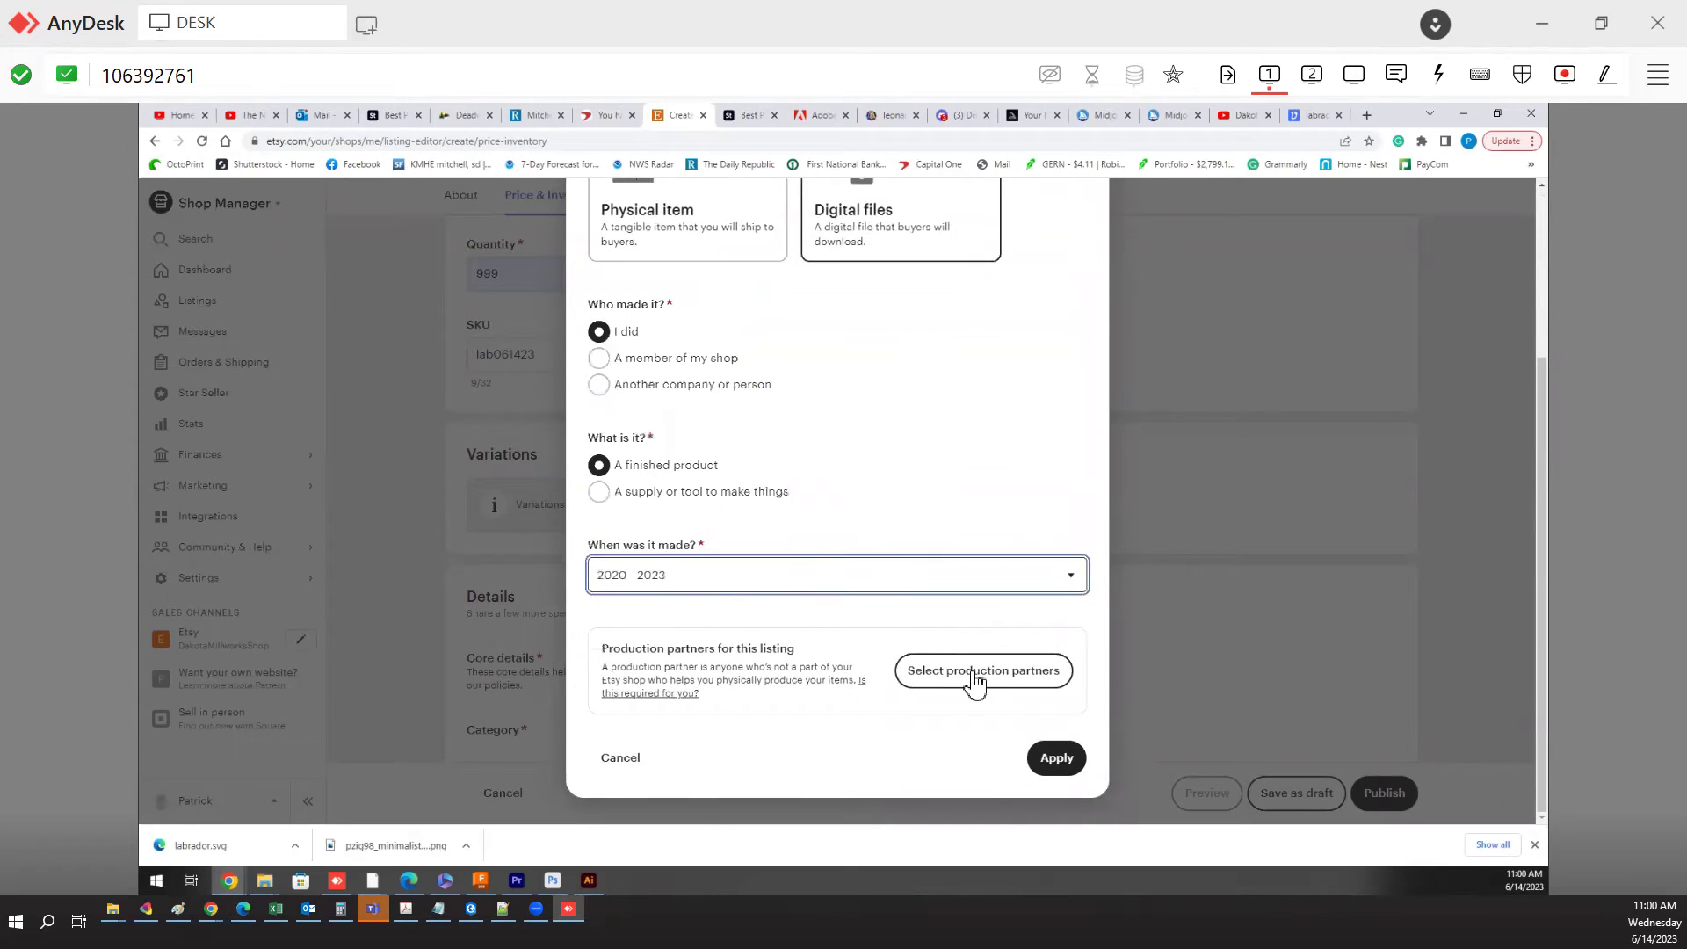
{"action": "left_click", "coordinate": [1054, 757]}
{"action": "scroll", "coordinate": [1027, 603], "scroll_direction": "down", "scroll_amount": 5}
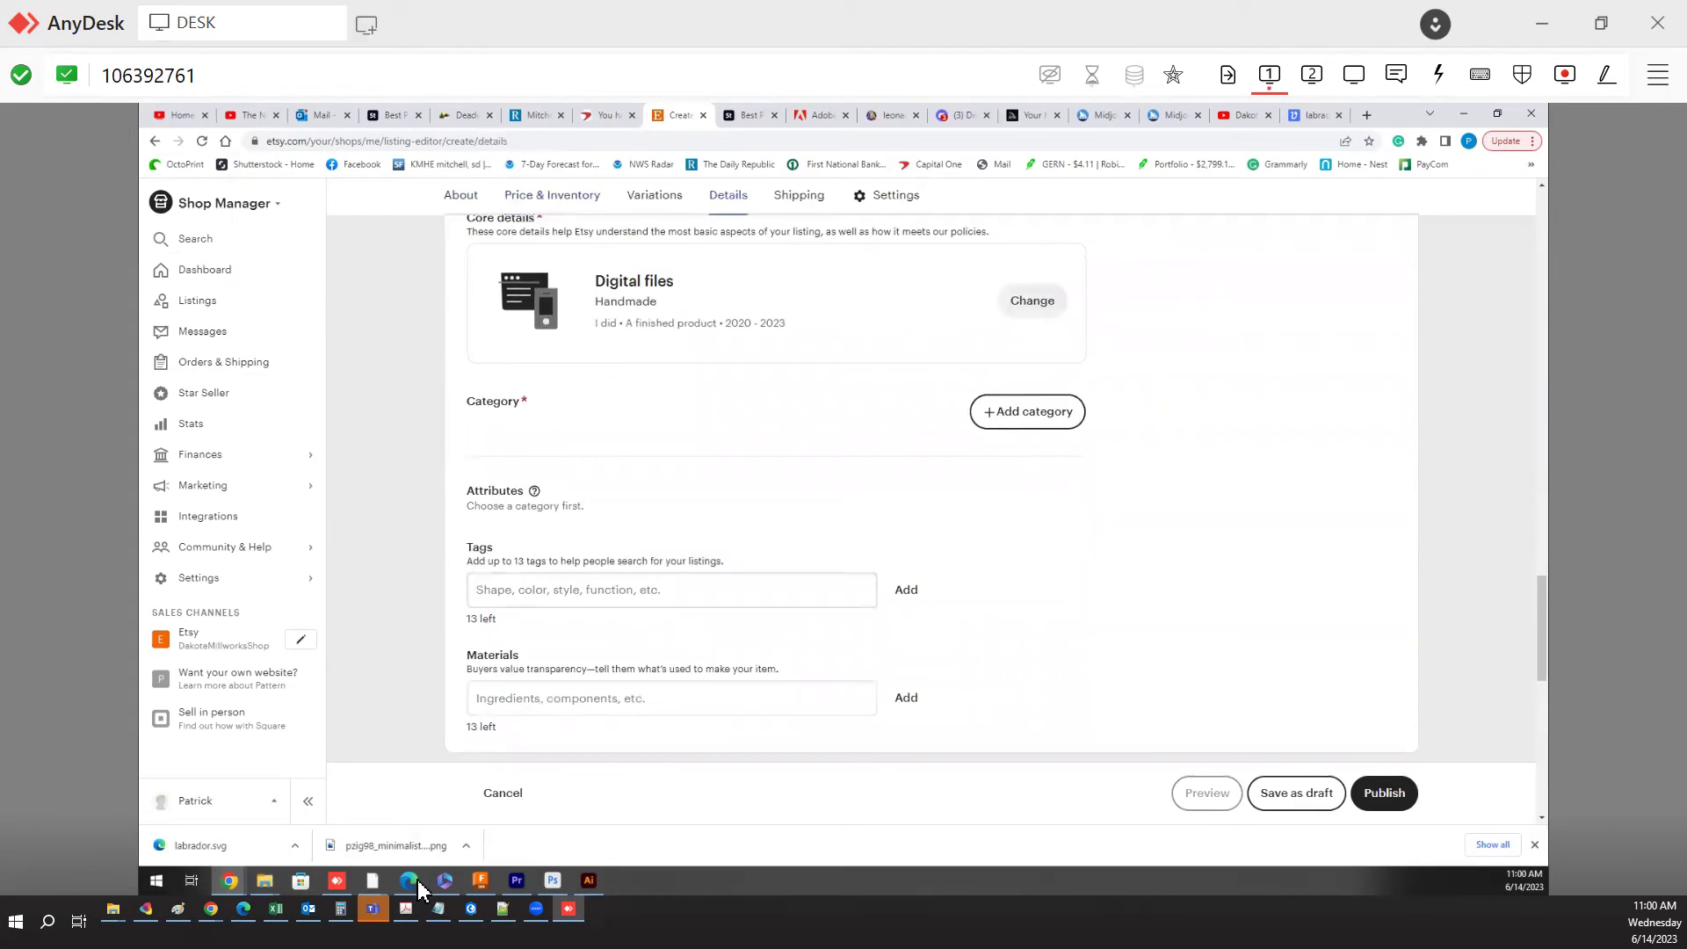
- Ask ChatGPT for 13 Etsy keywords for an SVG file of a golden labrador
{"action": "mouse_move", "coordinate": [211, 909]}
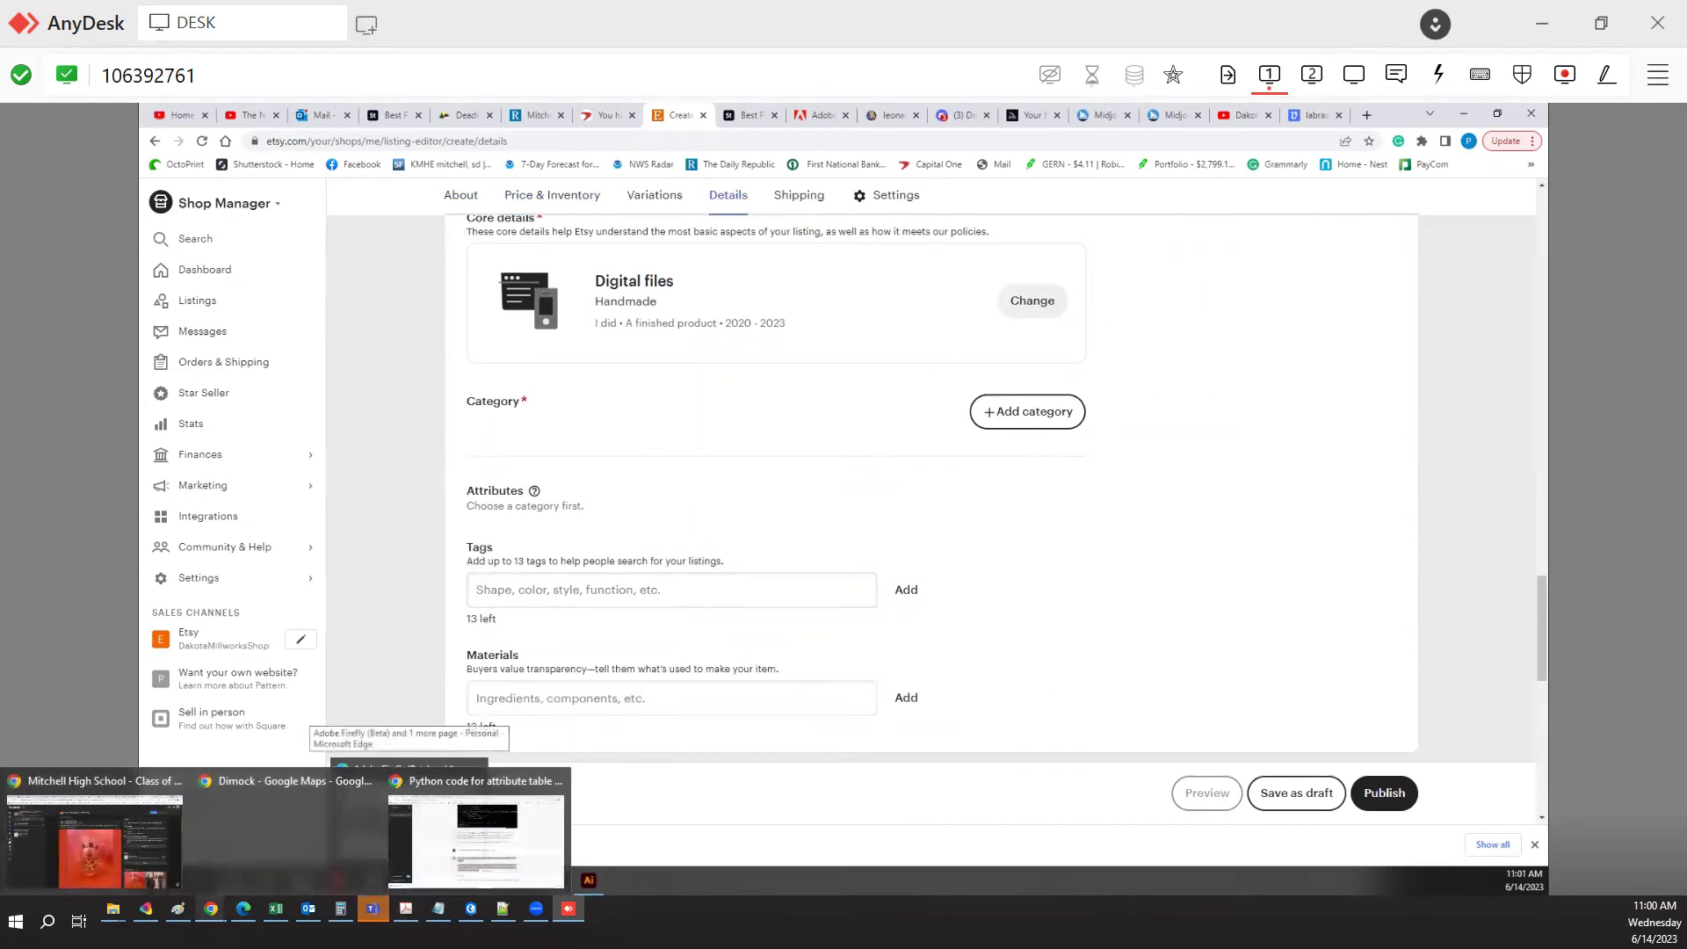
{"action": "left_click", "coordinate": [413, 777]}
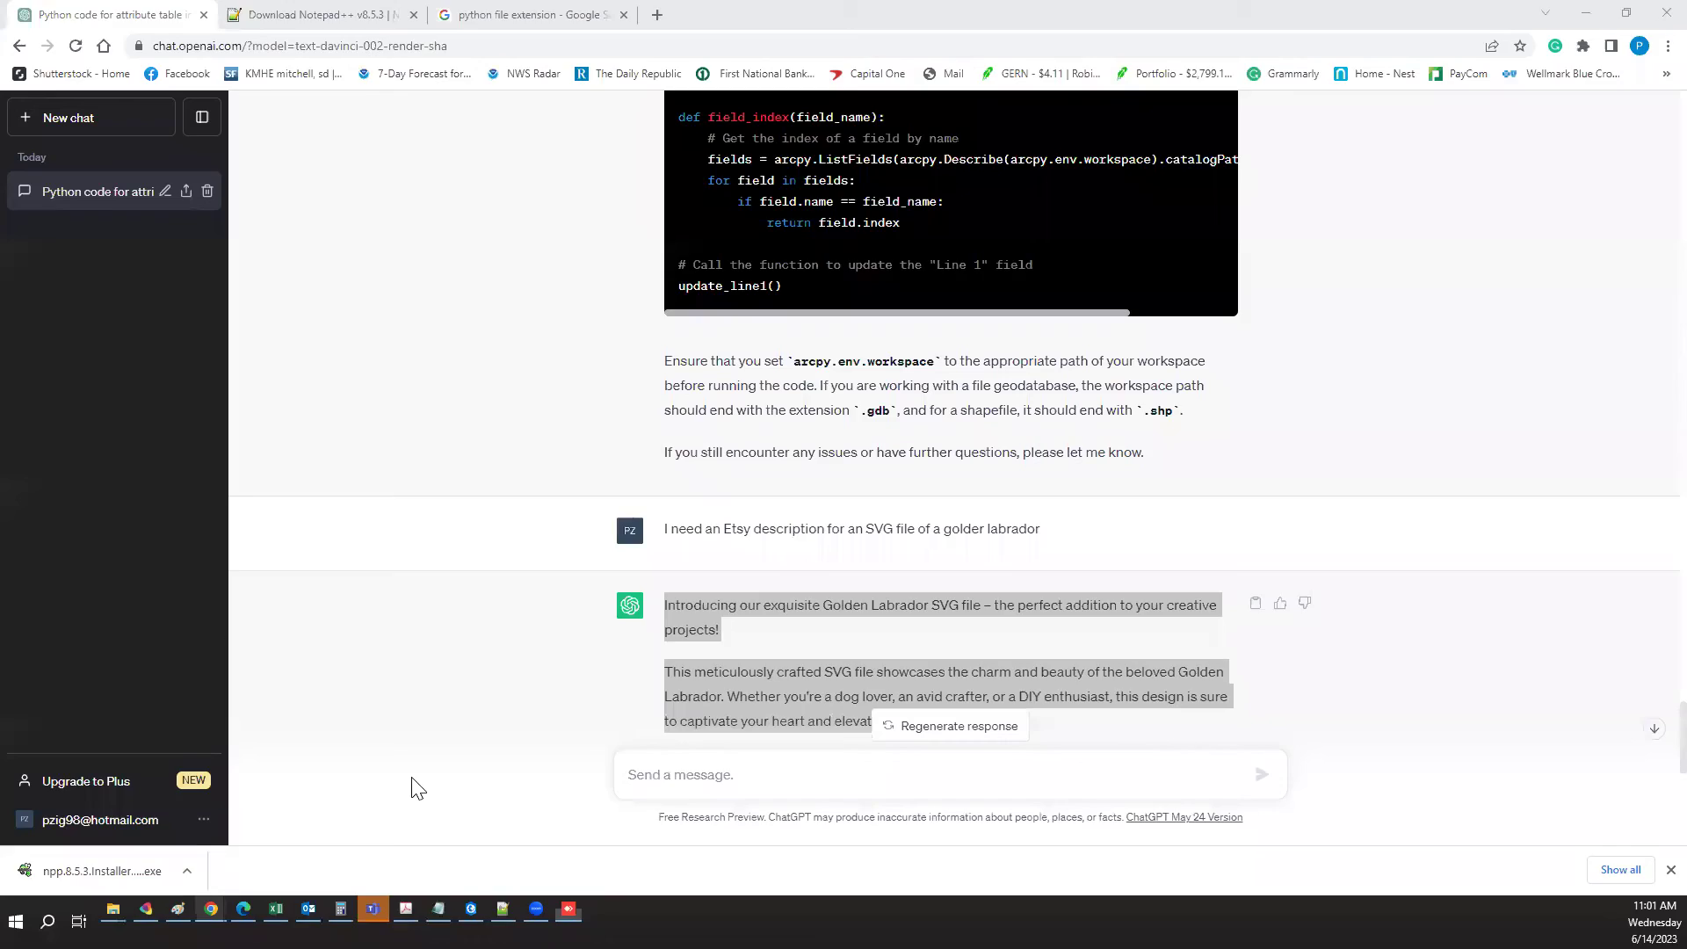
{"action": "left_click", "coordinate": [672, 782]}
{"action": "type", "text": "13 etsy keyword for"}
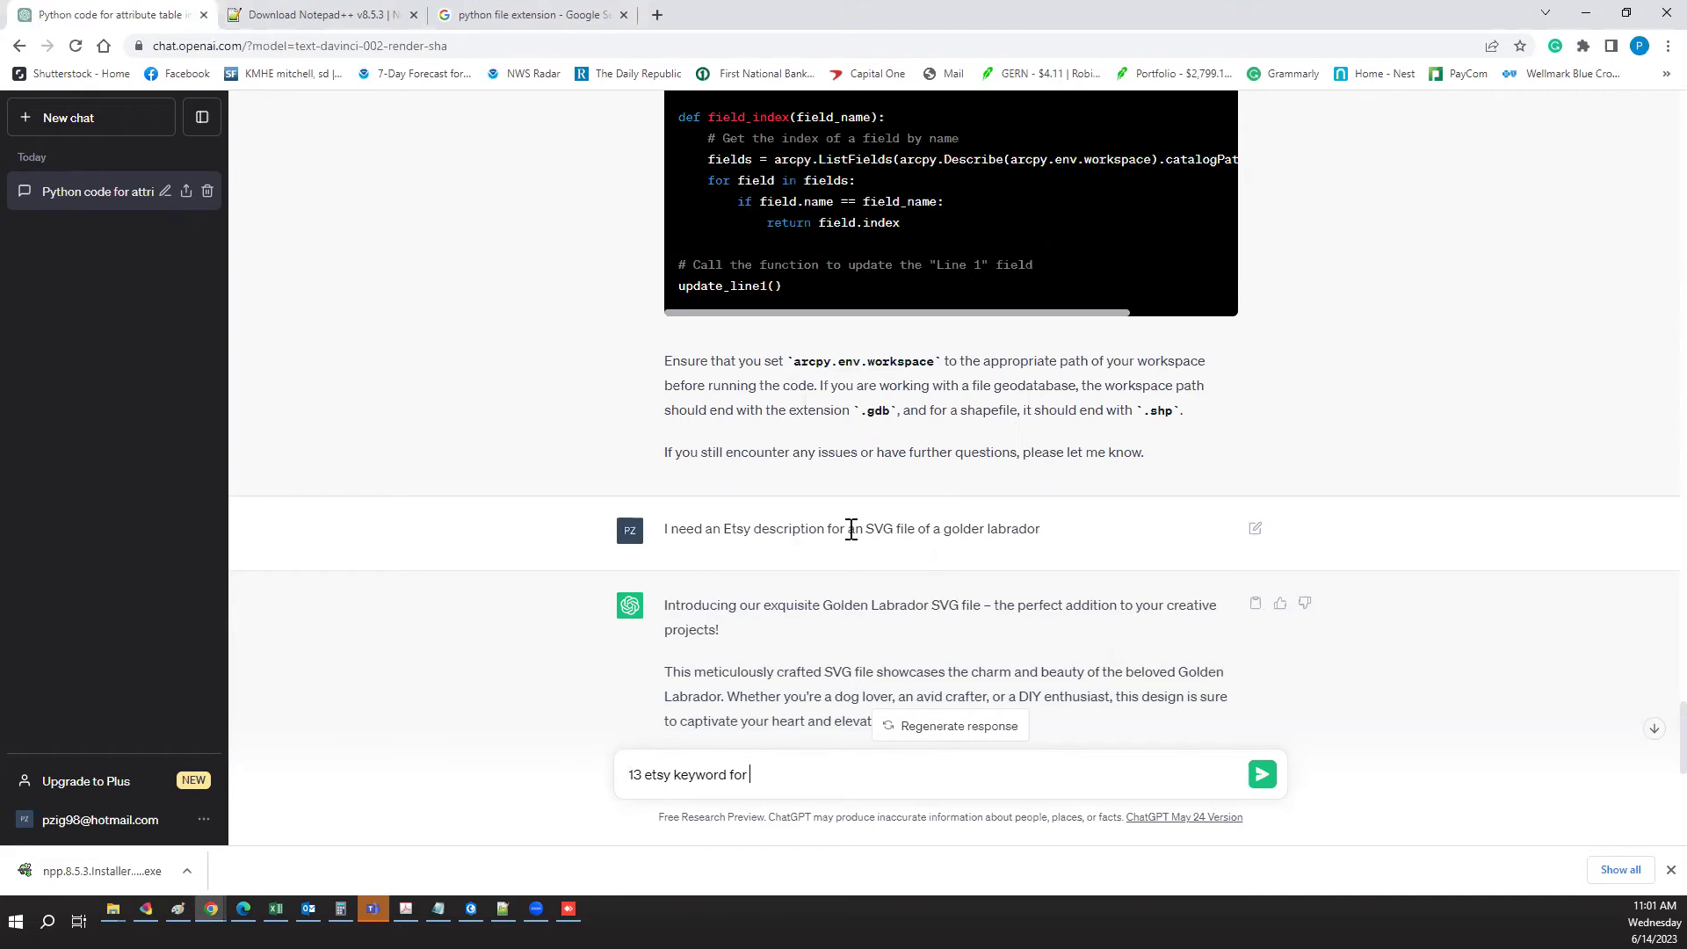
{"action": "left_click_drag", "start_coordinate": [853, 530], "coordinate": [1049, 549]}
{"action": "key", "text": "ctrl+c"}
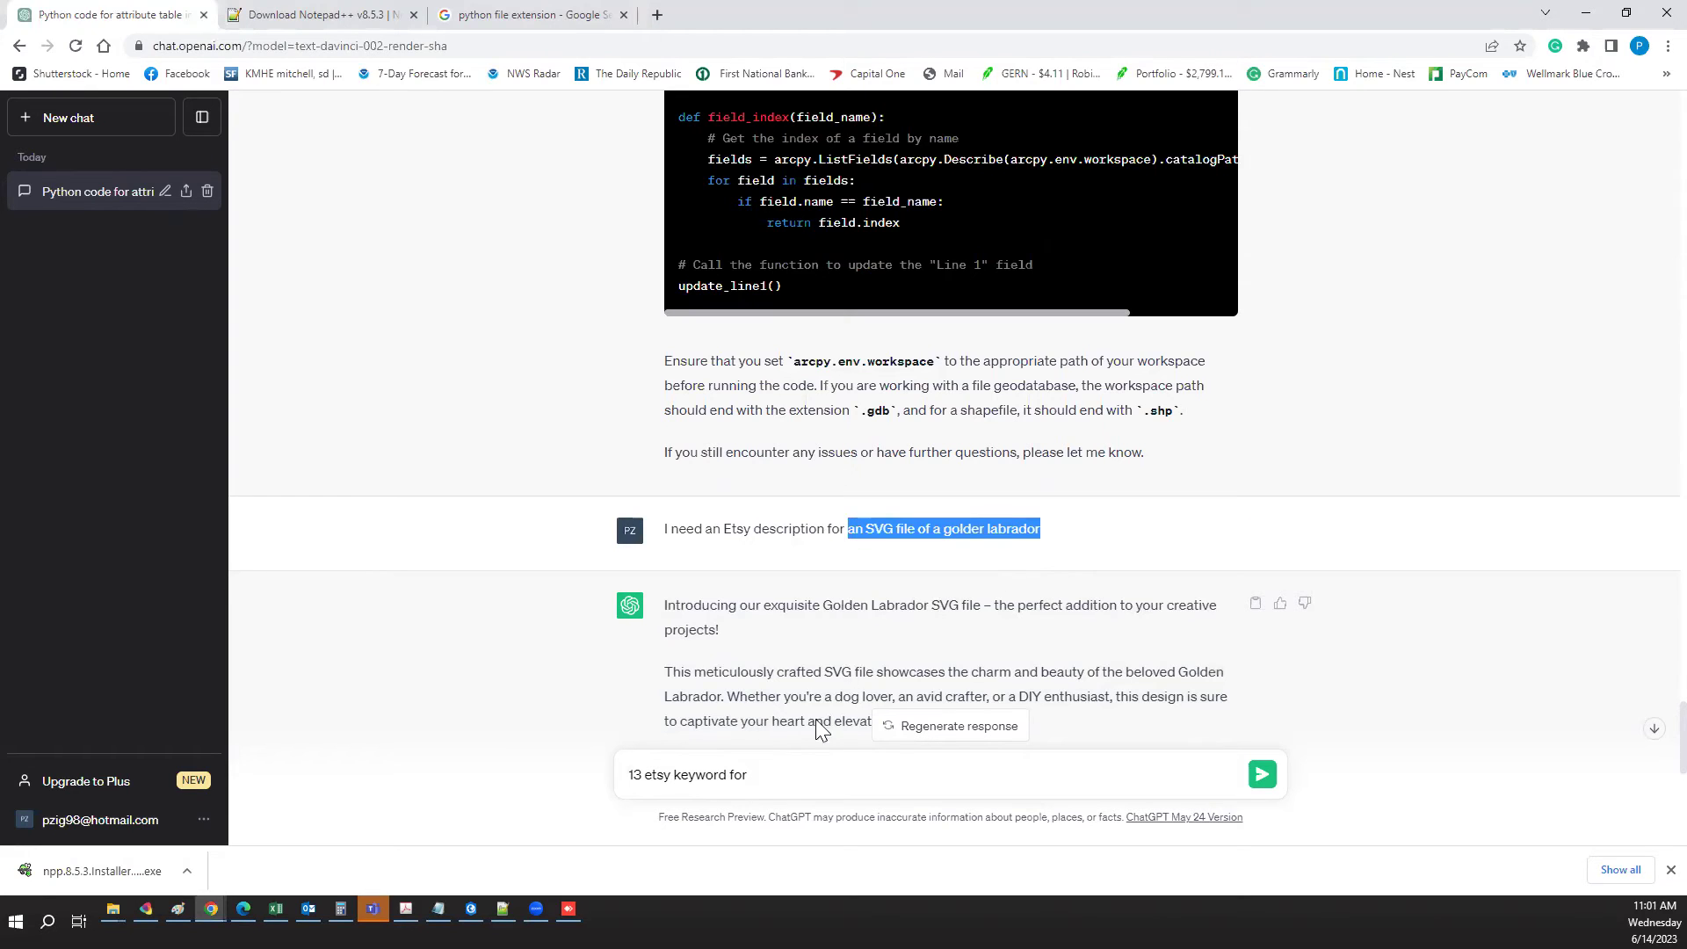
{"action": "left_click", "coordinate": [771, 778]}
{"action": "key", "text": "ctrl+v"}
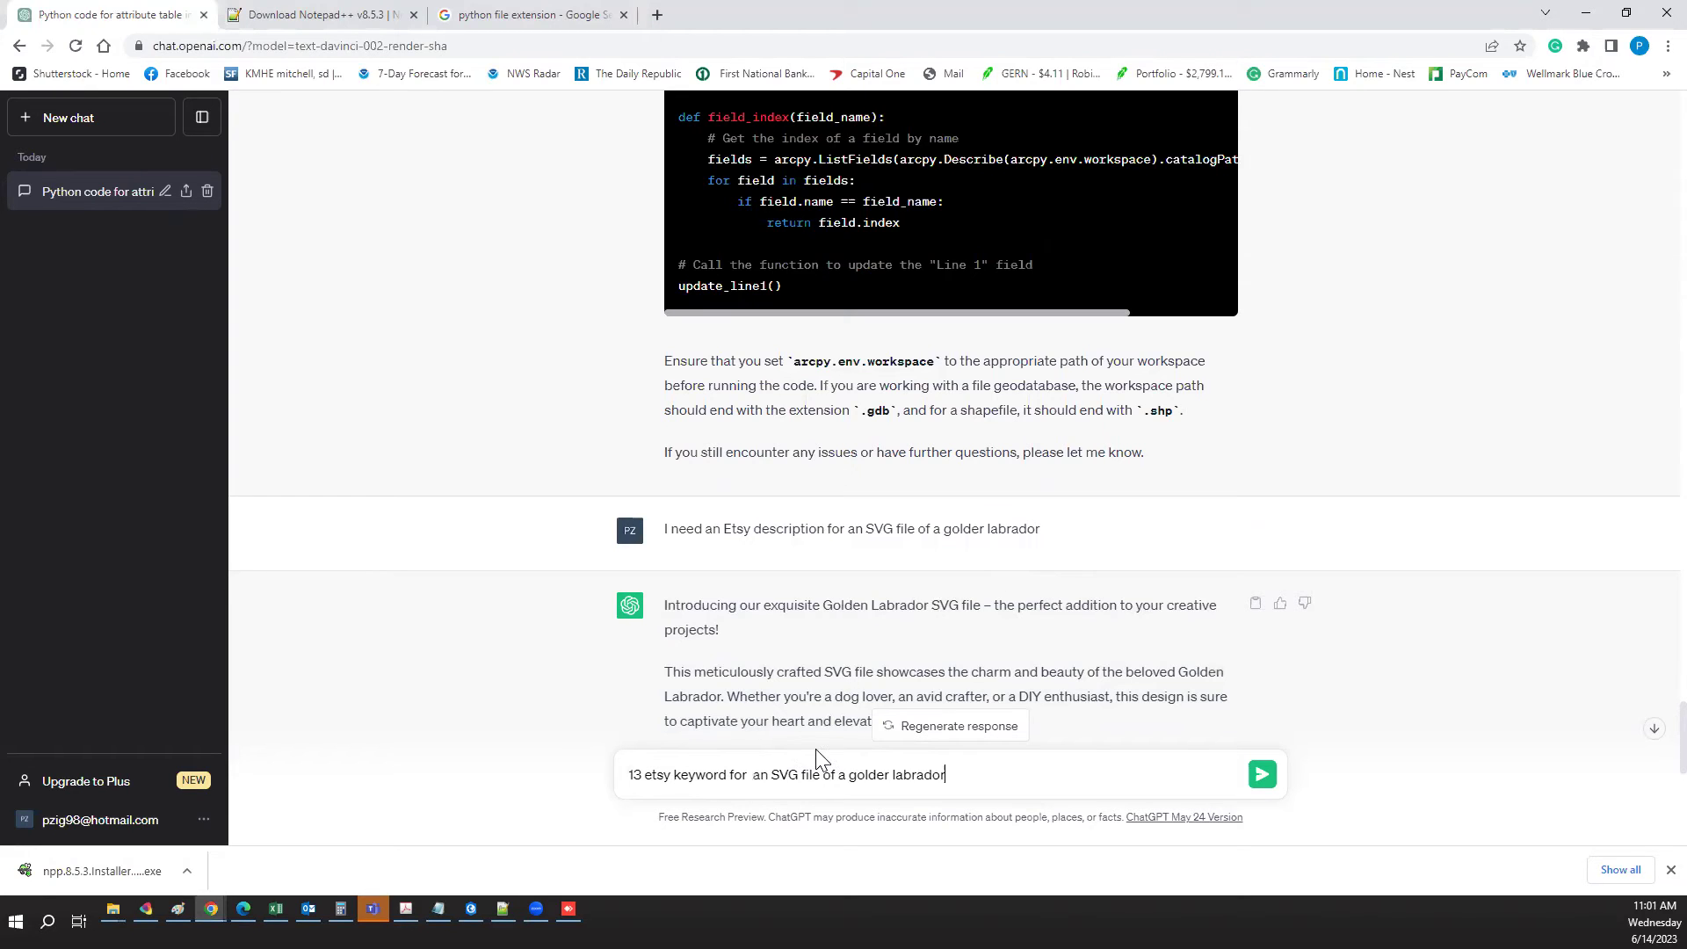
{"action": "key", "text": "Return"}
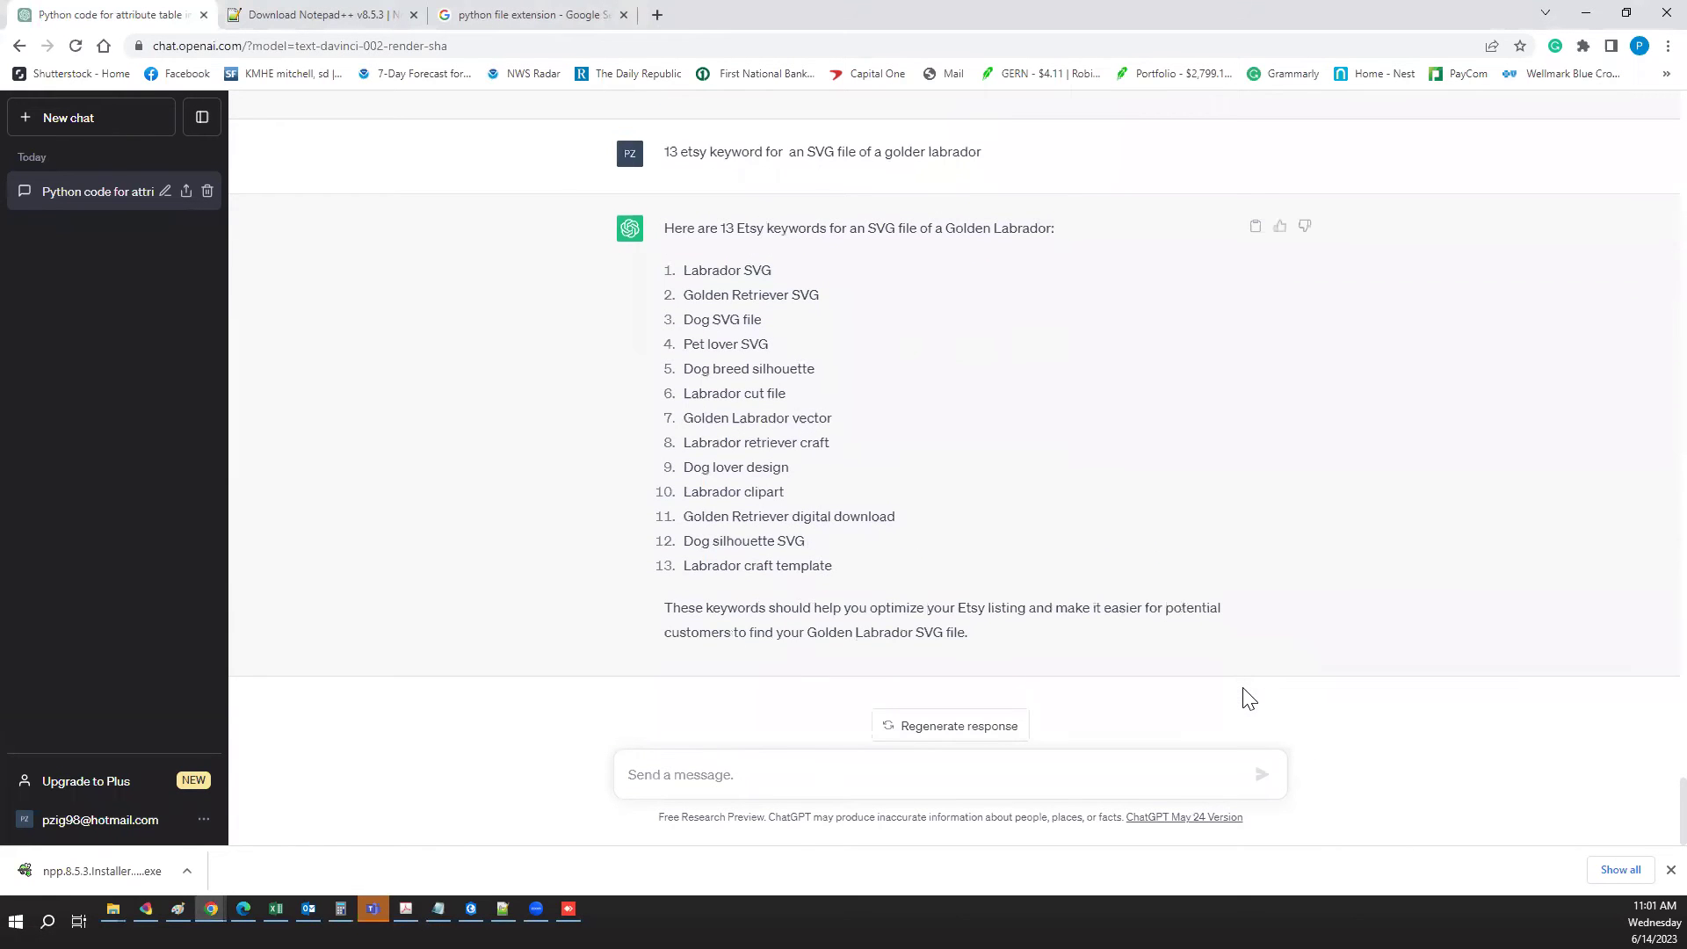
- Resend the keyword request reworded to ask for comma-separated Etsy keywords
{"action": "scroll", "coordinate": [663, 318], "scroll_direction": "up", "scroll_amount": 2}
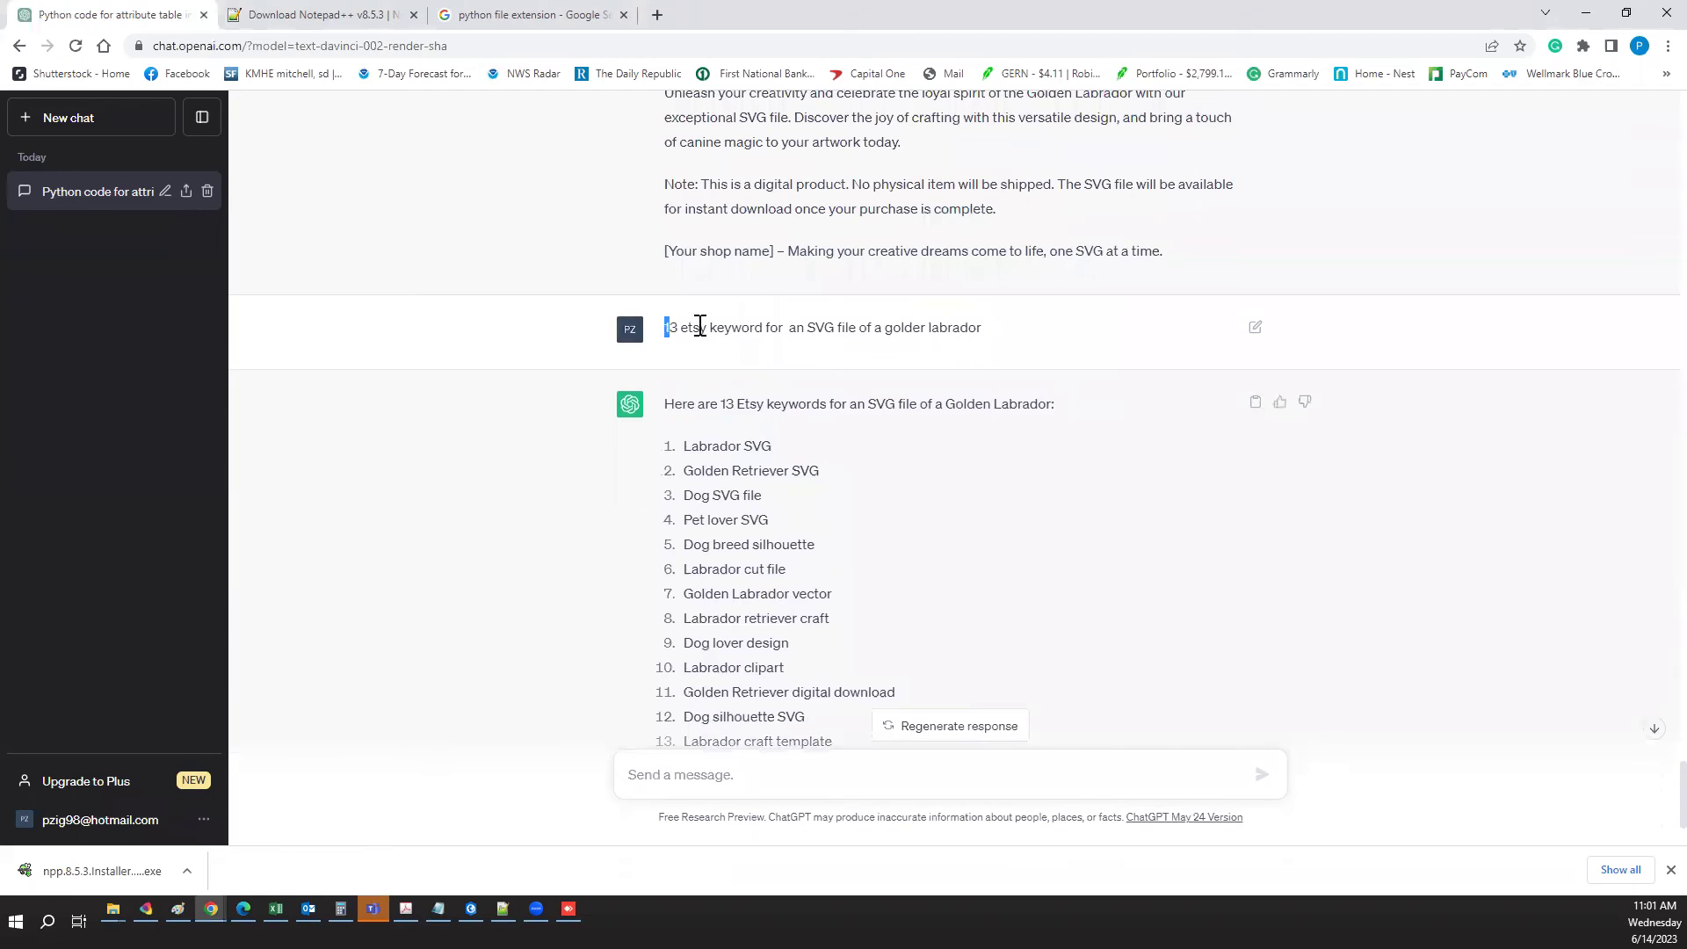
{"action": "left_click_drag", "start_coordinate": [700, 327], "coordinate": [998, 329]}
{"action": "key", "text": "ctrl+c"}
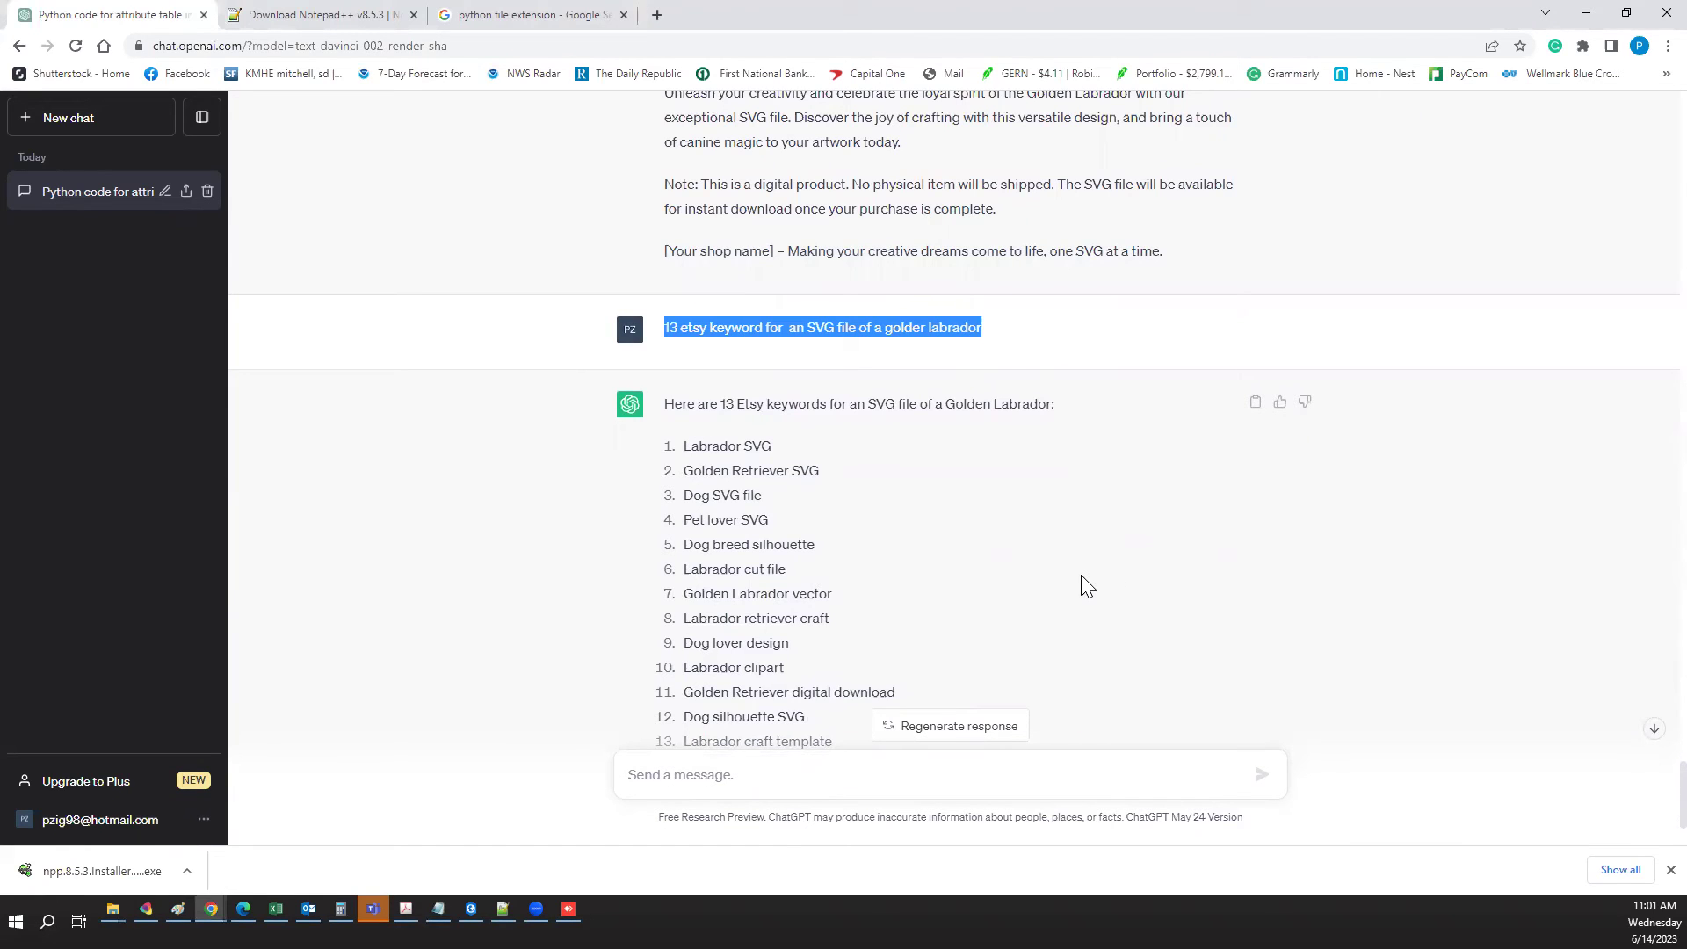
{"action": "left_click", "coordinate": [764, 778]}
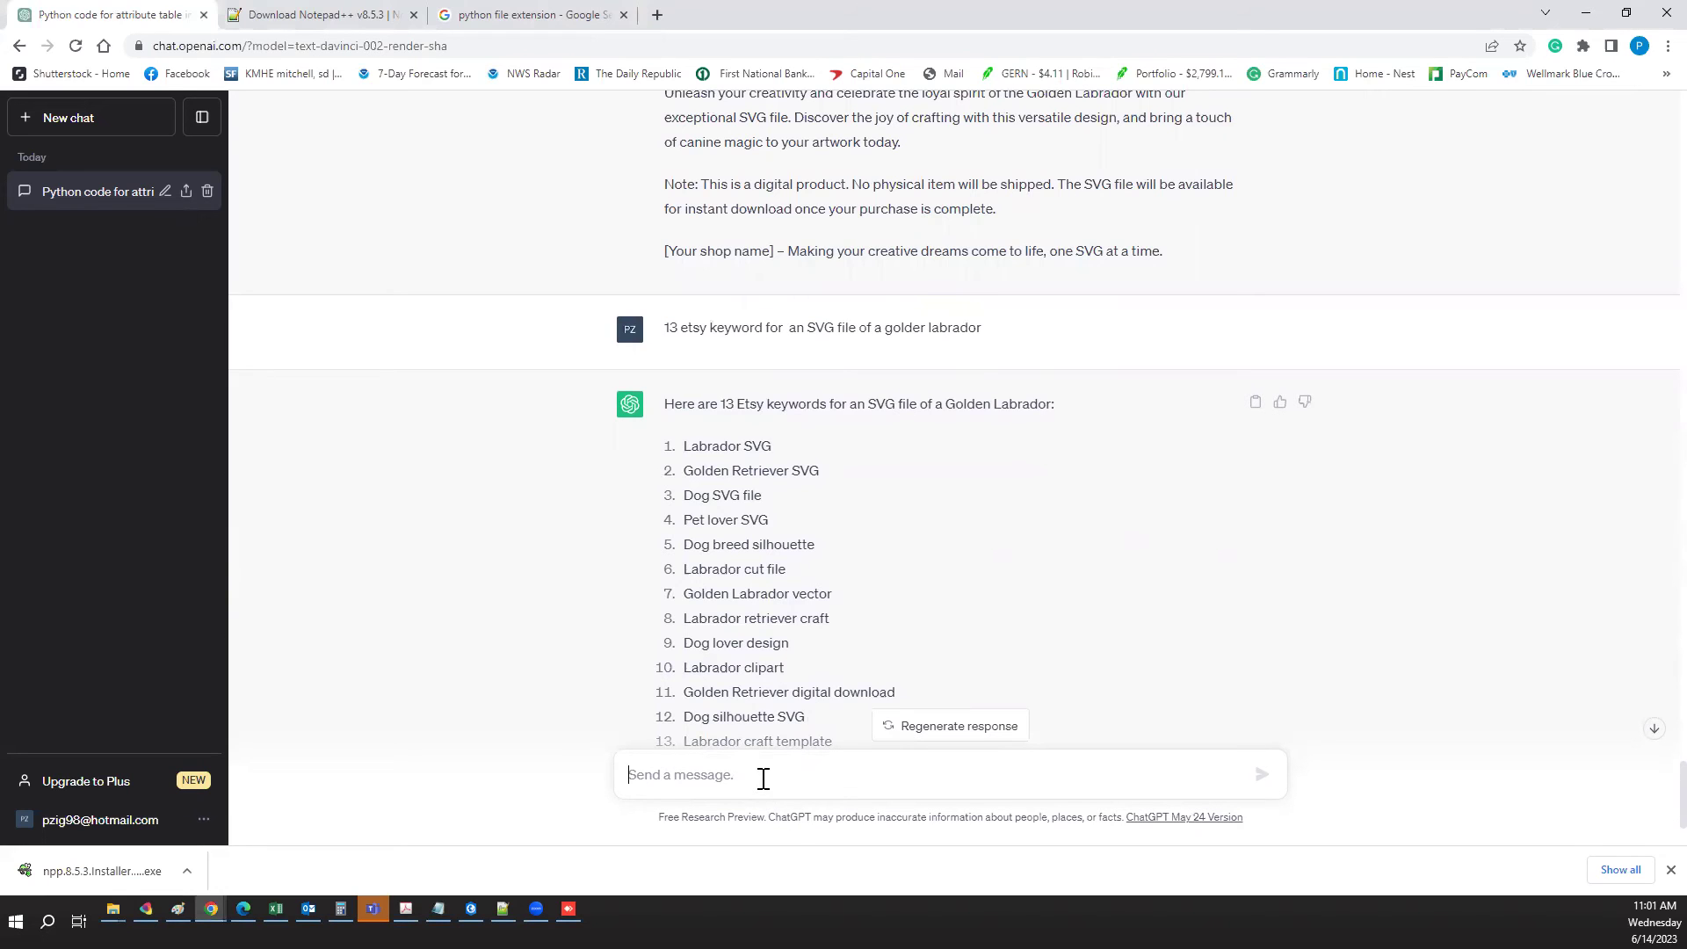
{"action": "key", "text": "ctrl+v"}
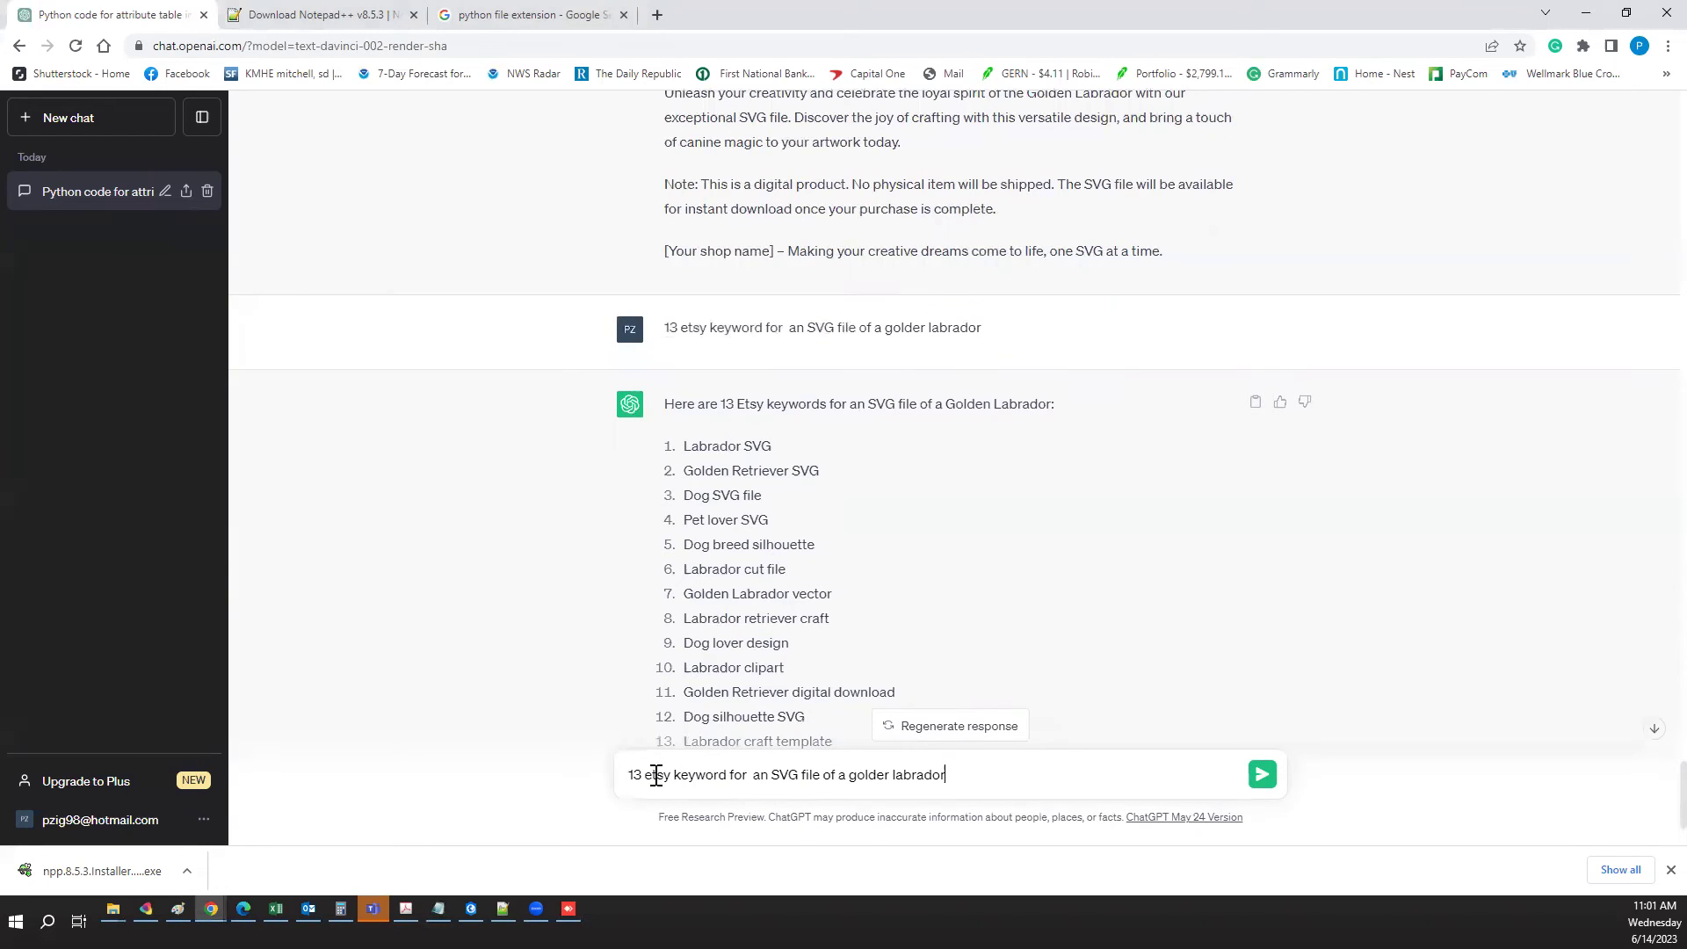
{"action": "left_click", "coordinate": [647, 773]}
{"action": "type", "text": "co"}
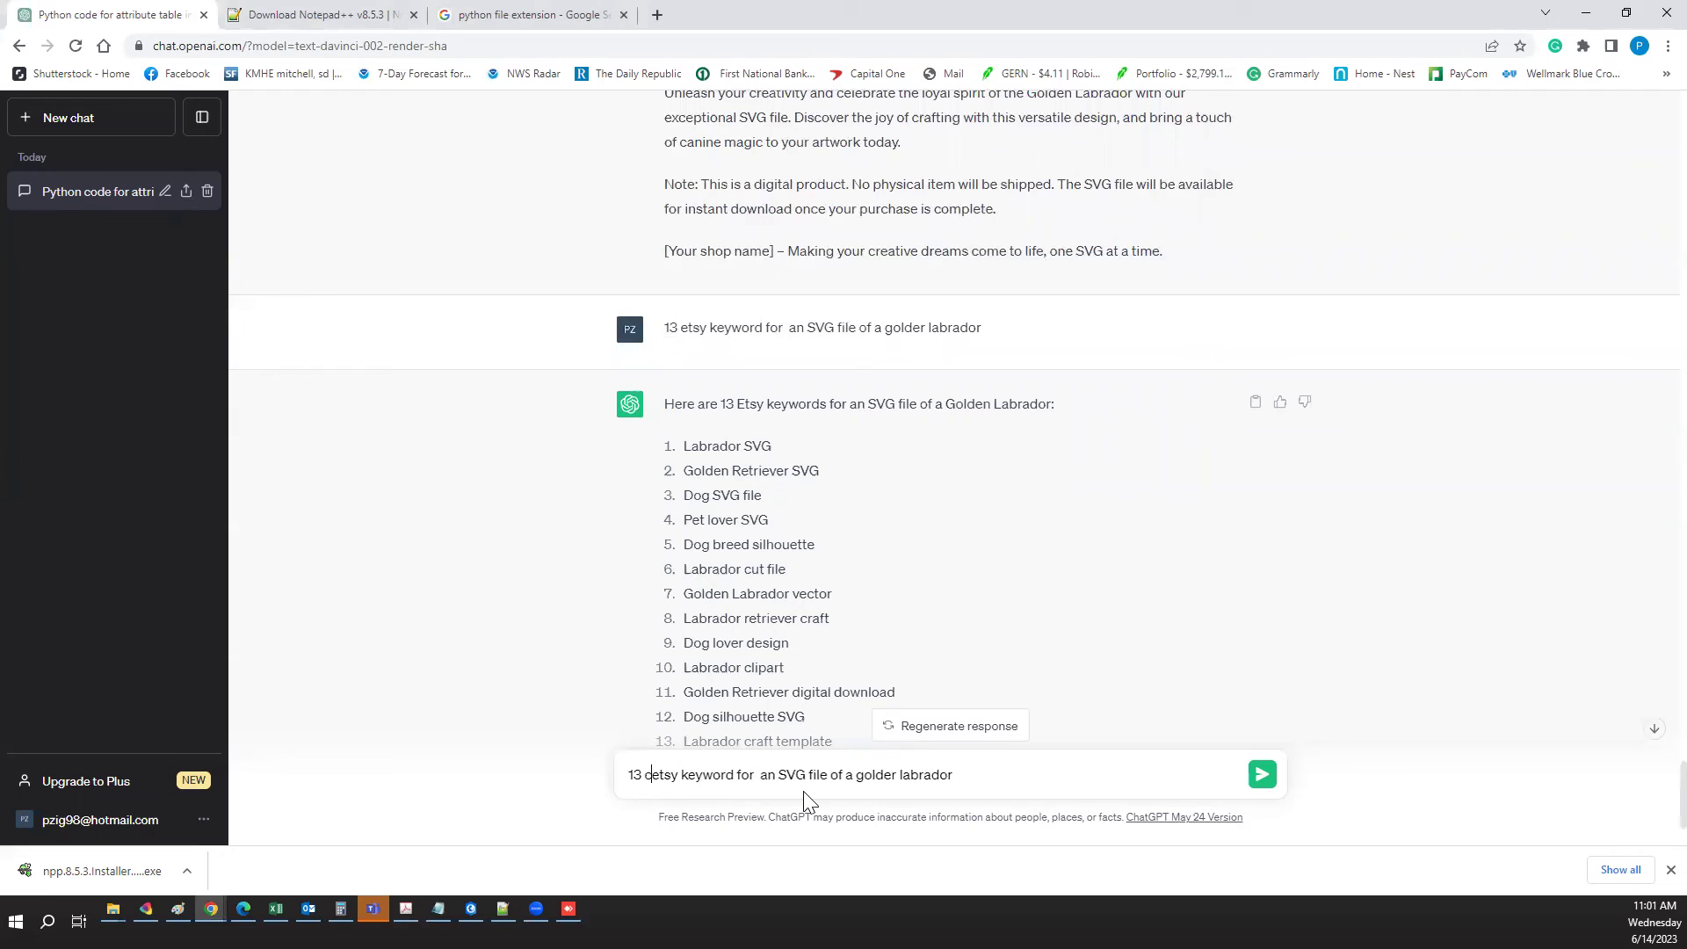
{"action": "type", "text": "ma seper"}
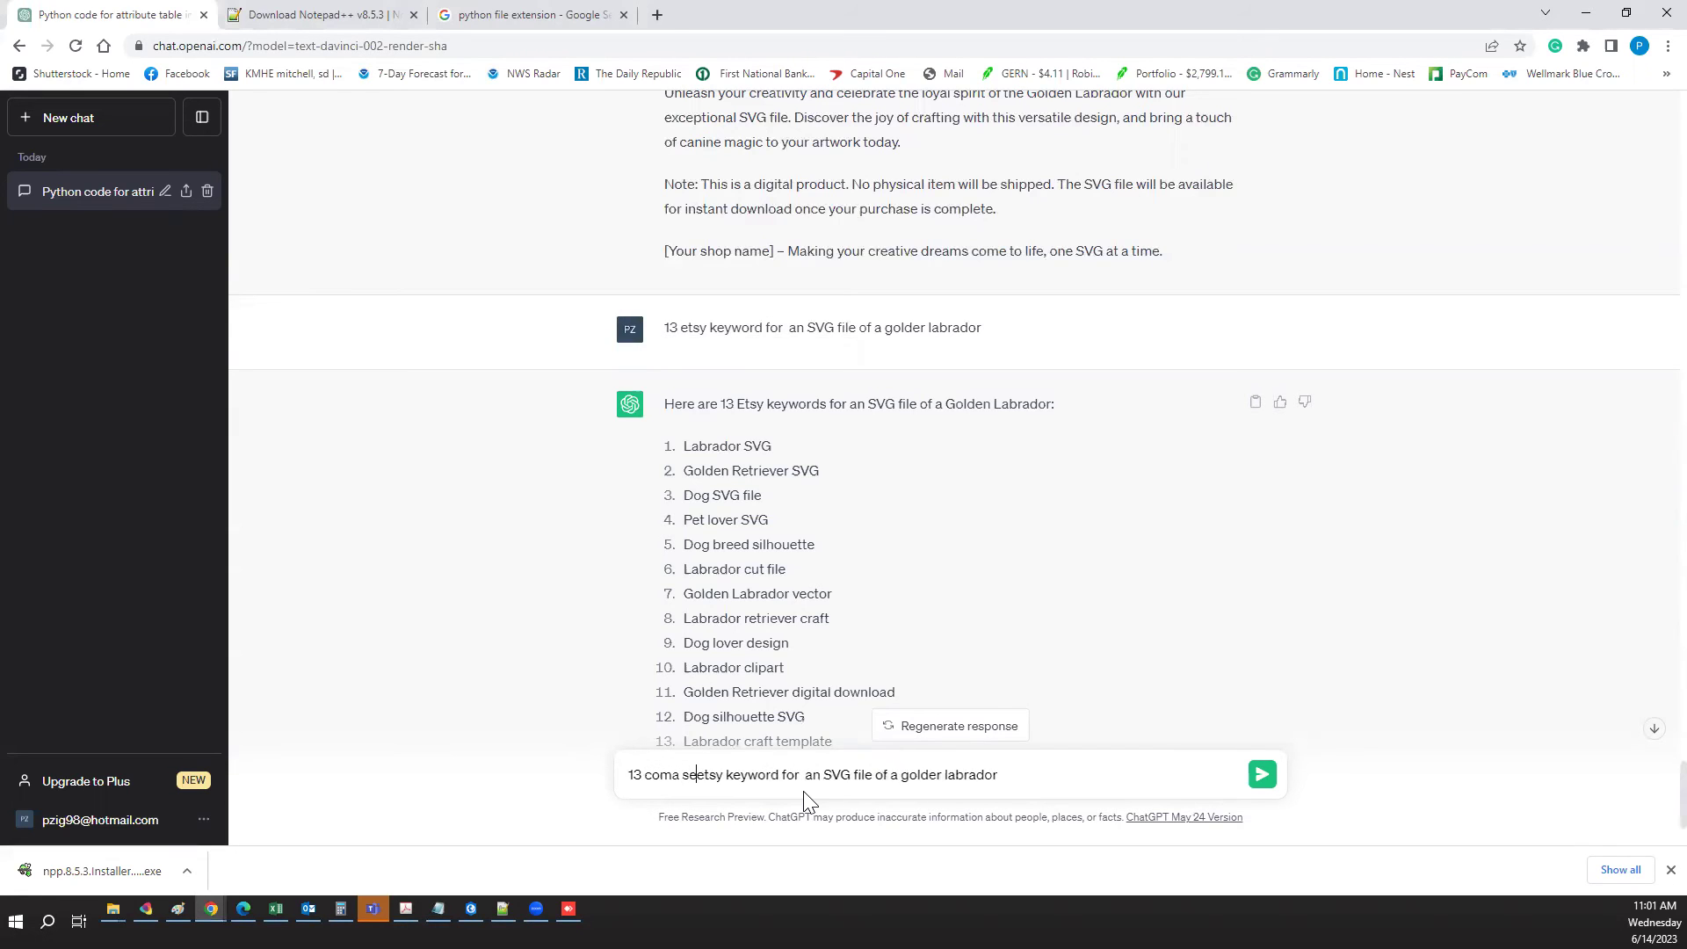
{"action": "type", "text": "ated et"}
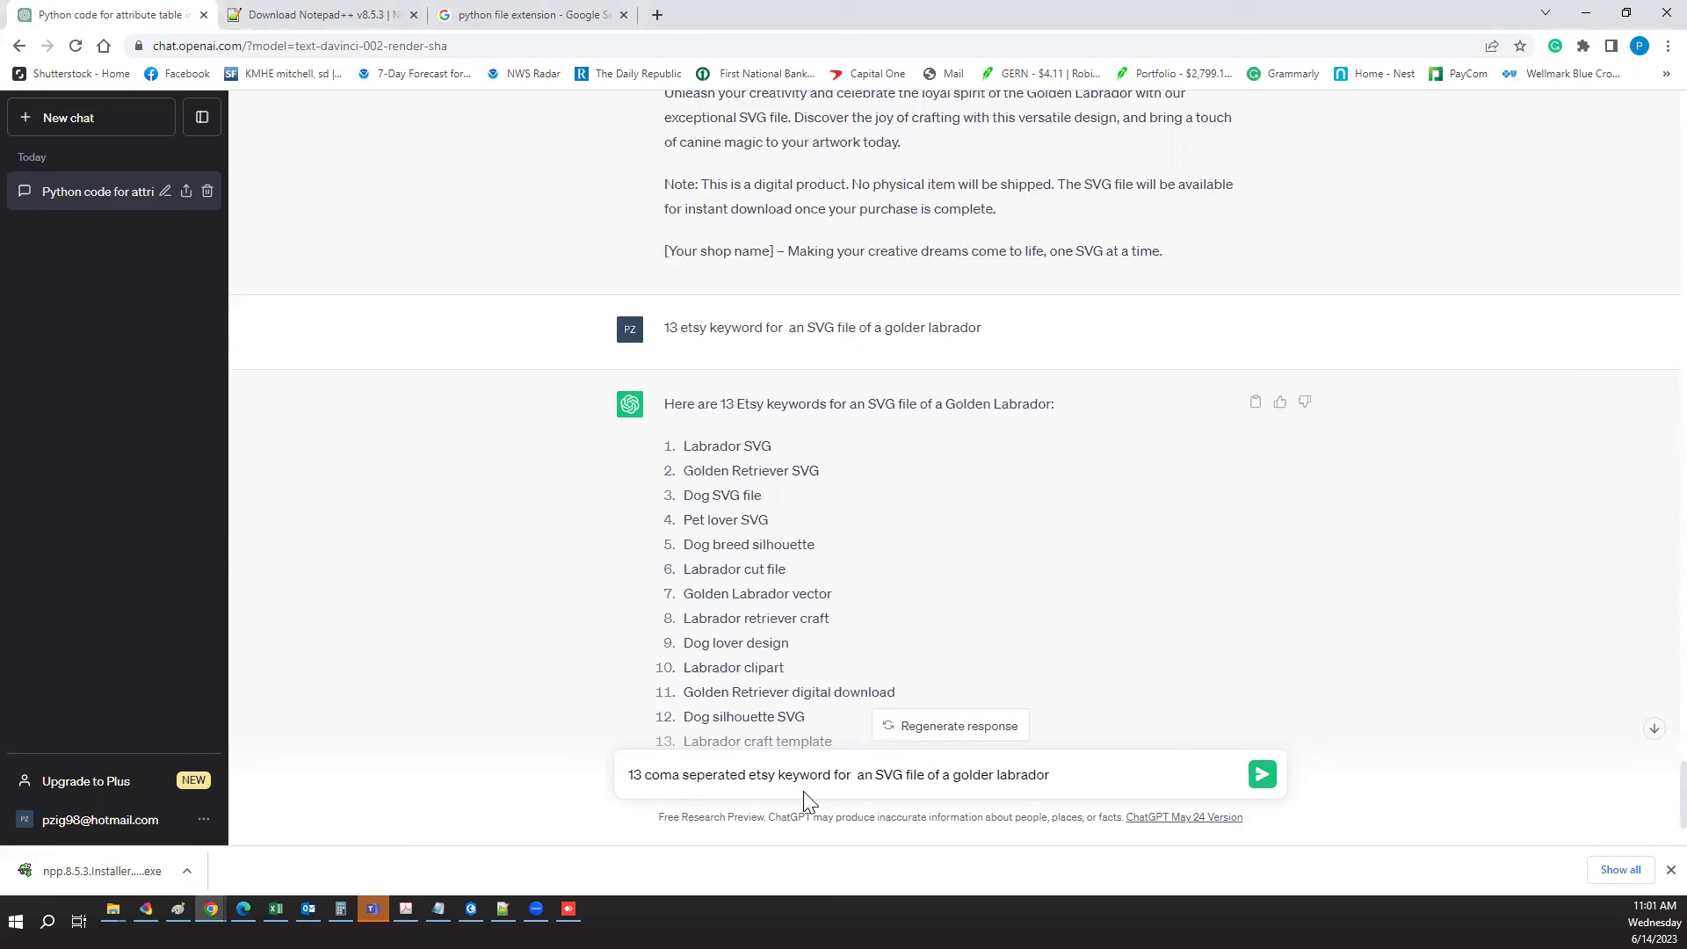
{"action": "type", "text": "s"}
{"action": "key", "text": "Return"}
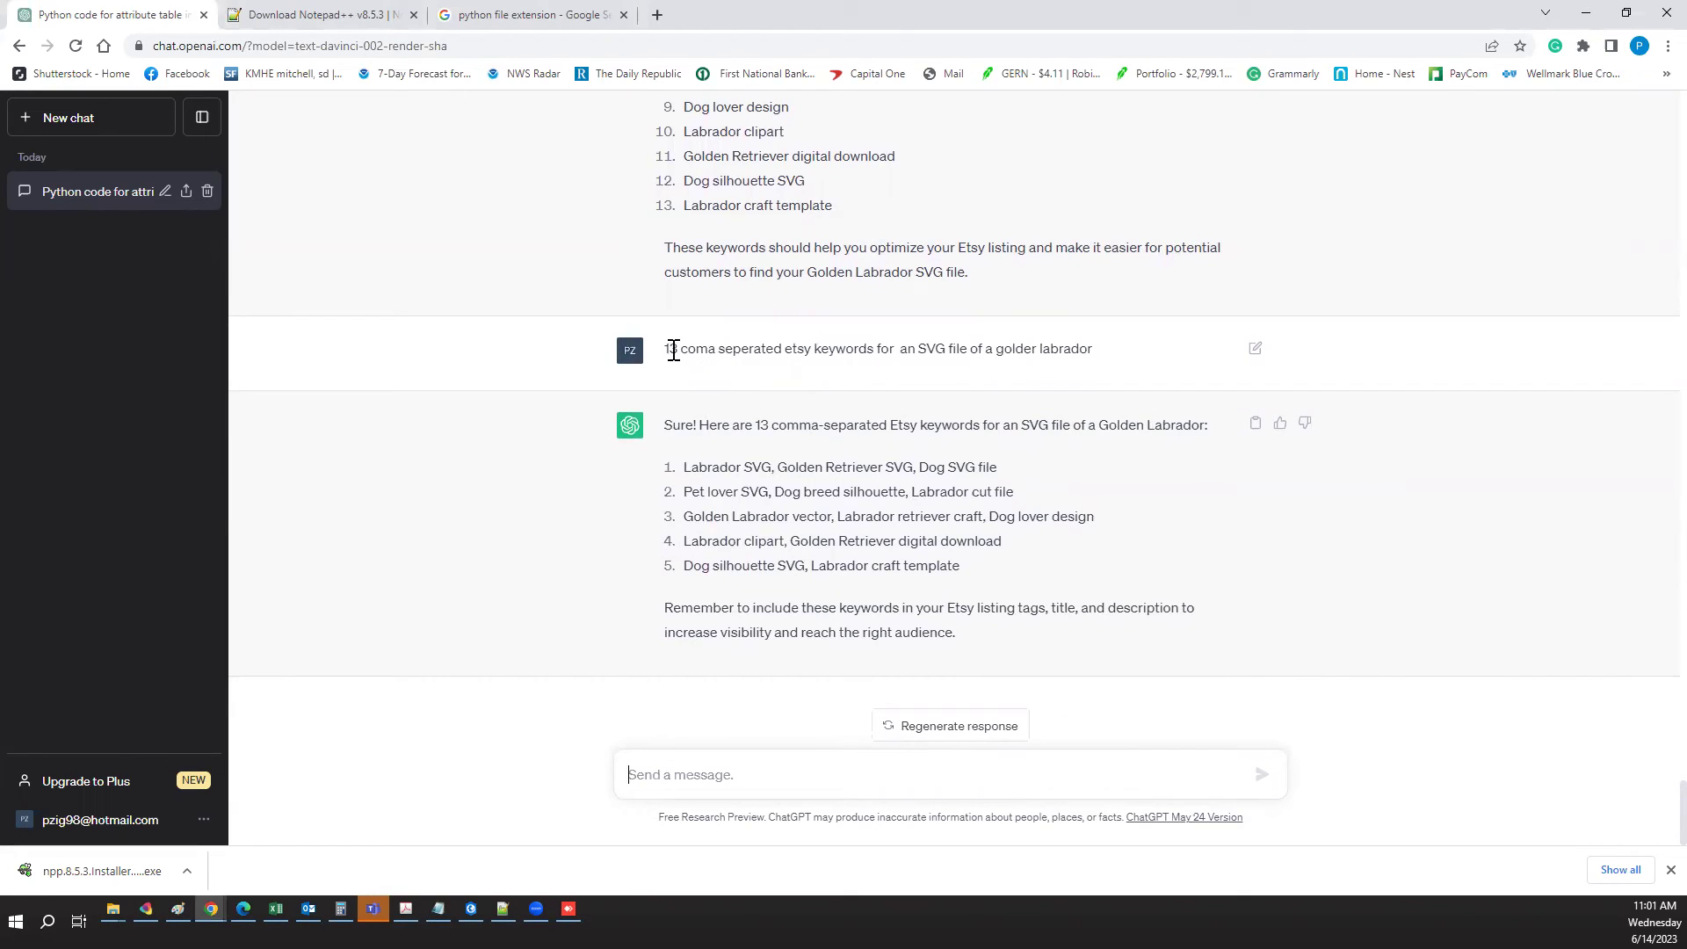
{"action": "left_click_drag", "start_coordinate": [668, 349], "coordinate": [1102, 369]}
{"action": "key", "text": "ctrl+c"}
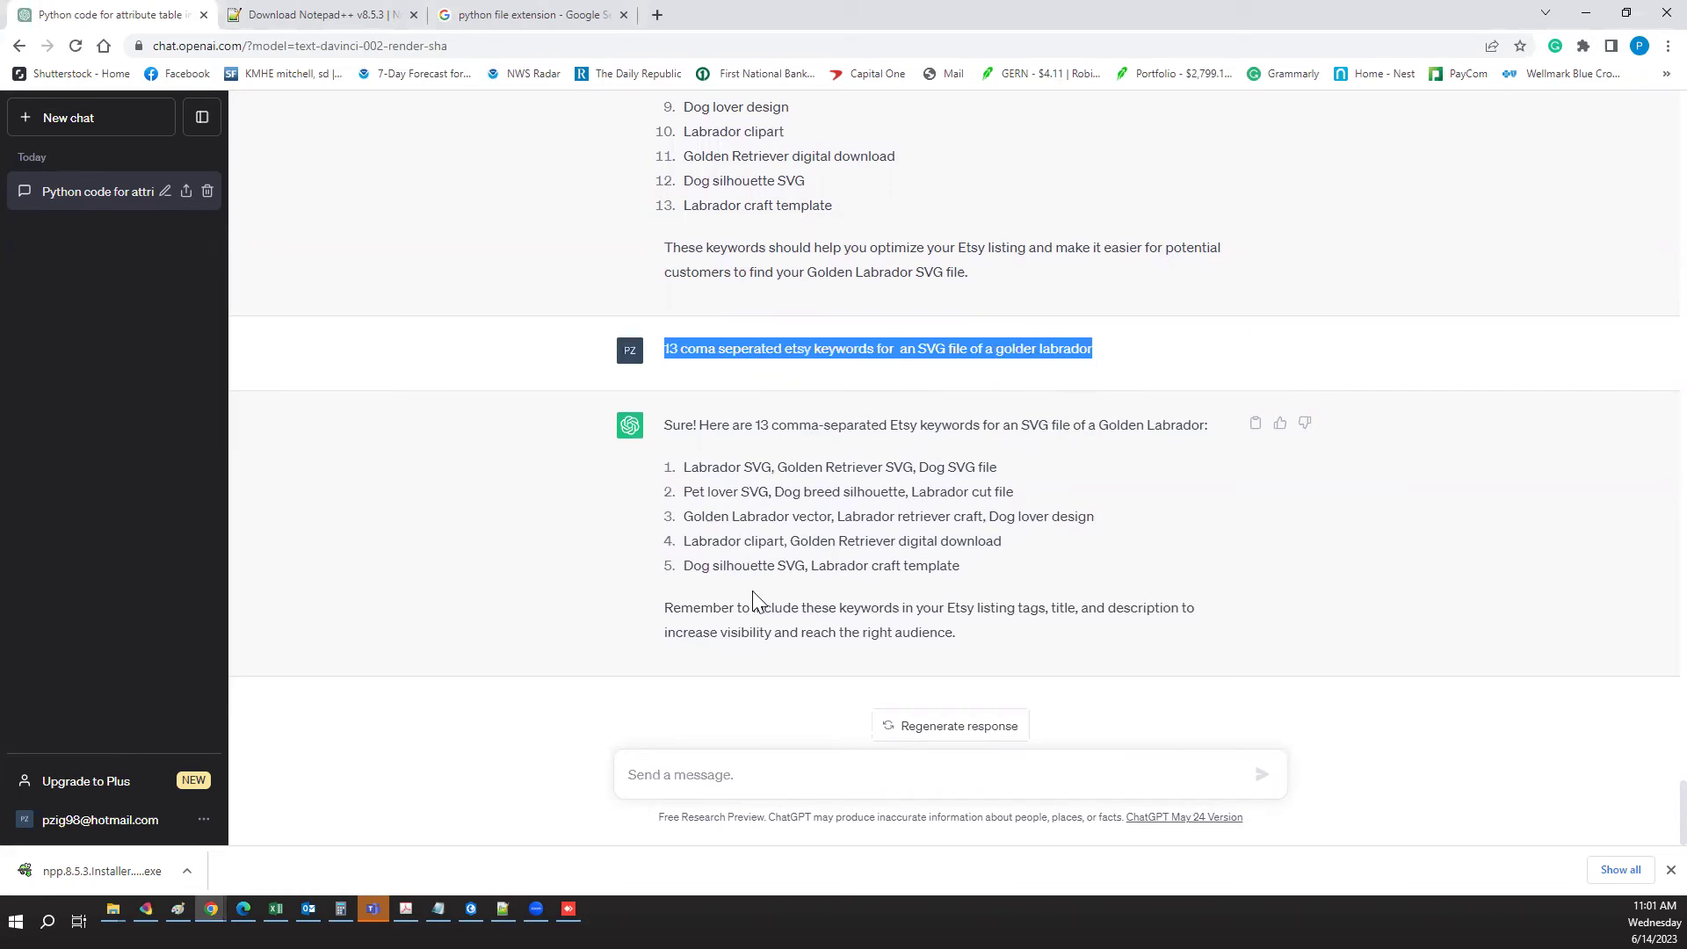
{"action": "left_click", "coordinate": [692, 777]}
{"action": "key", "text": "ctrl+v"}
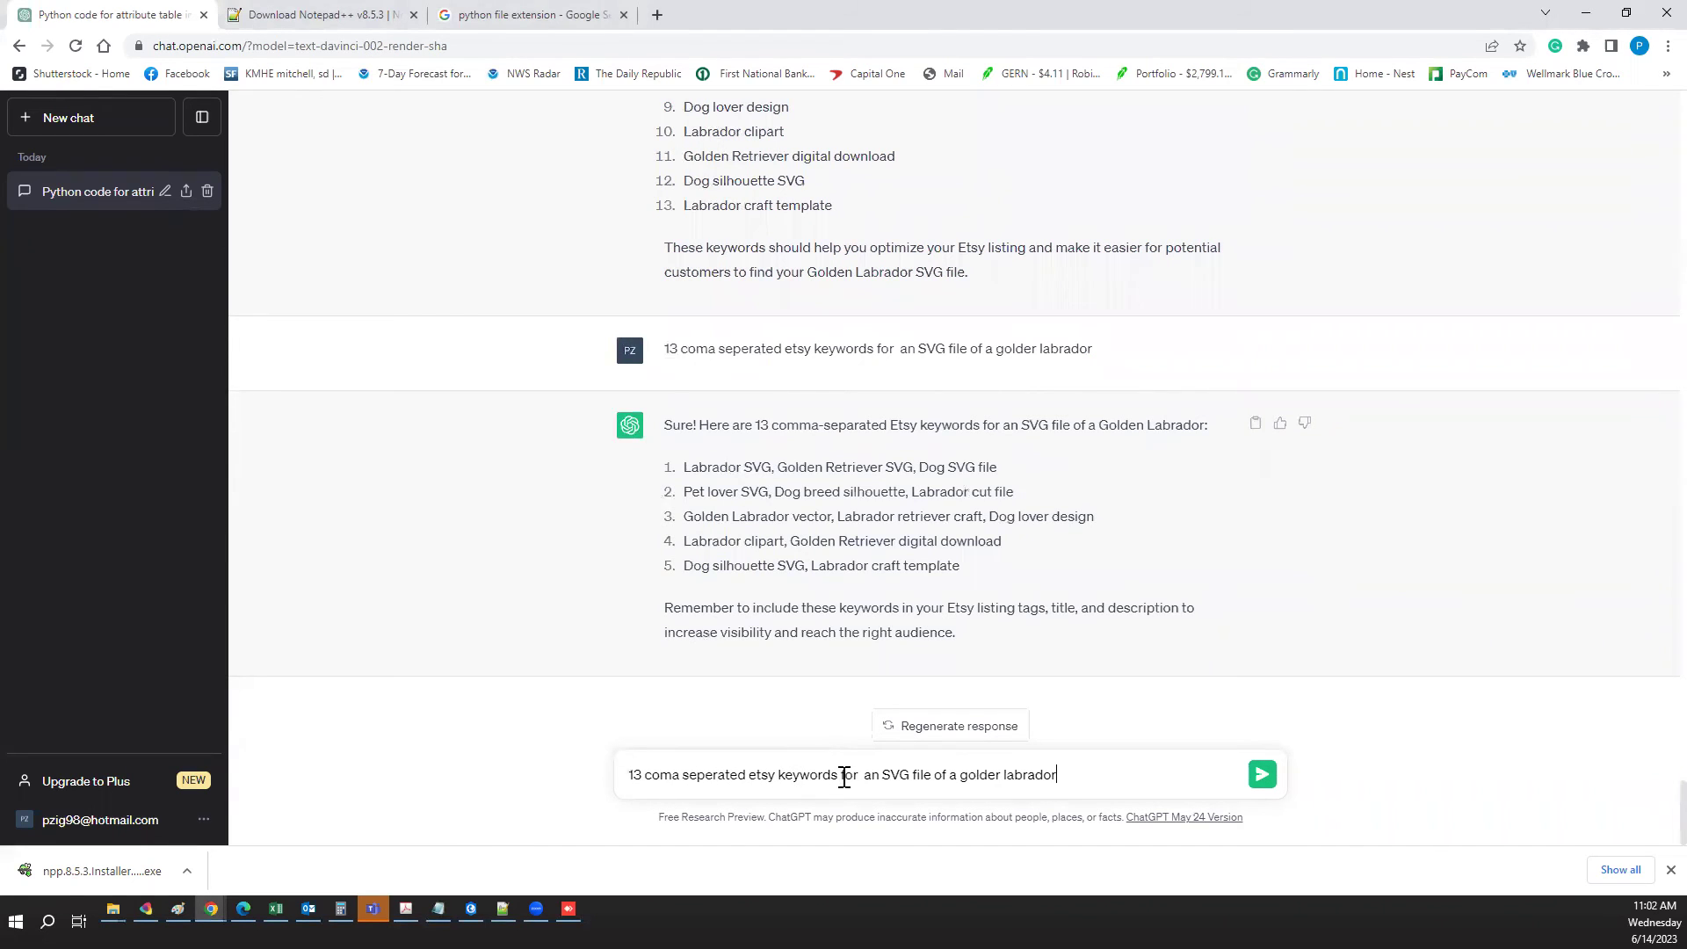
{"action": "left_click", "coordinate": [1262, 774]}
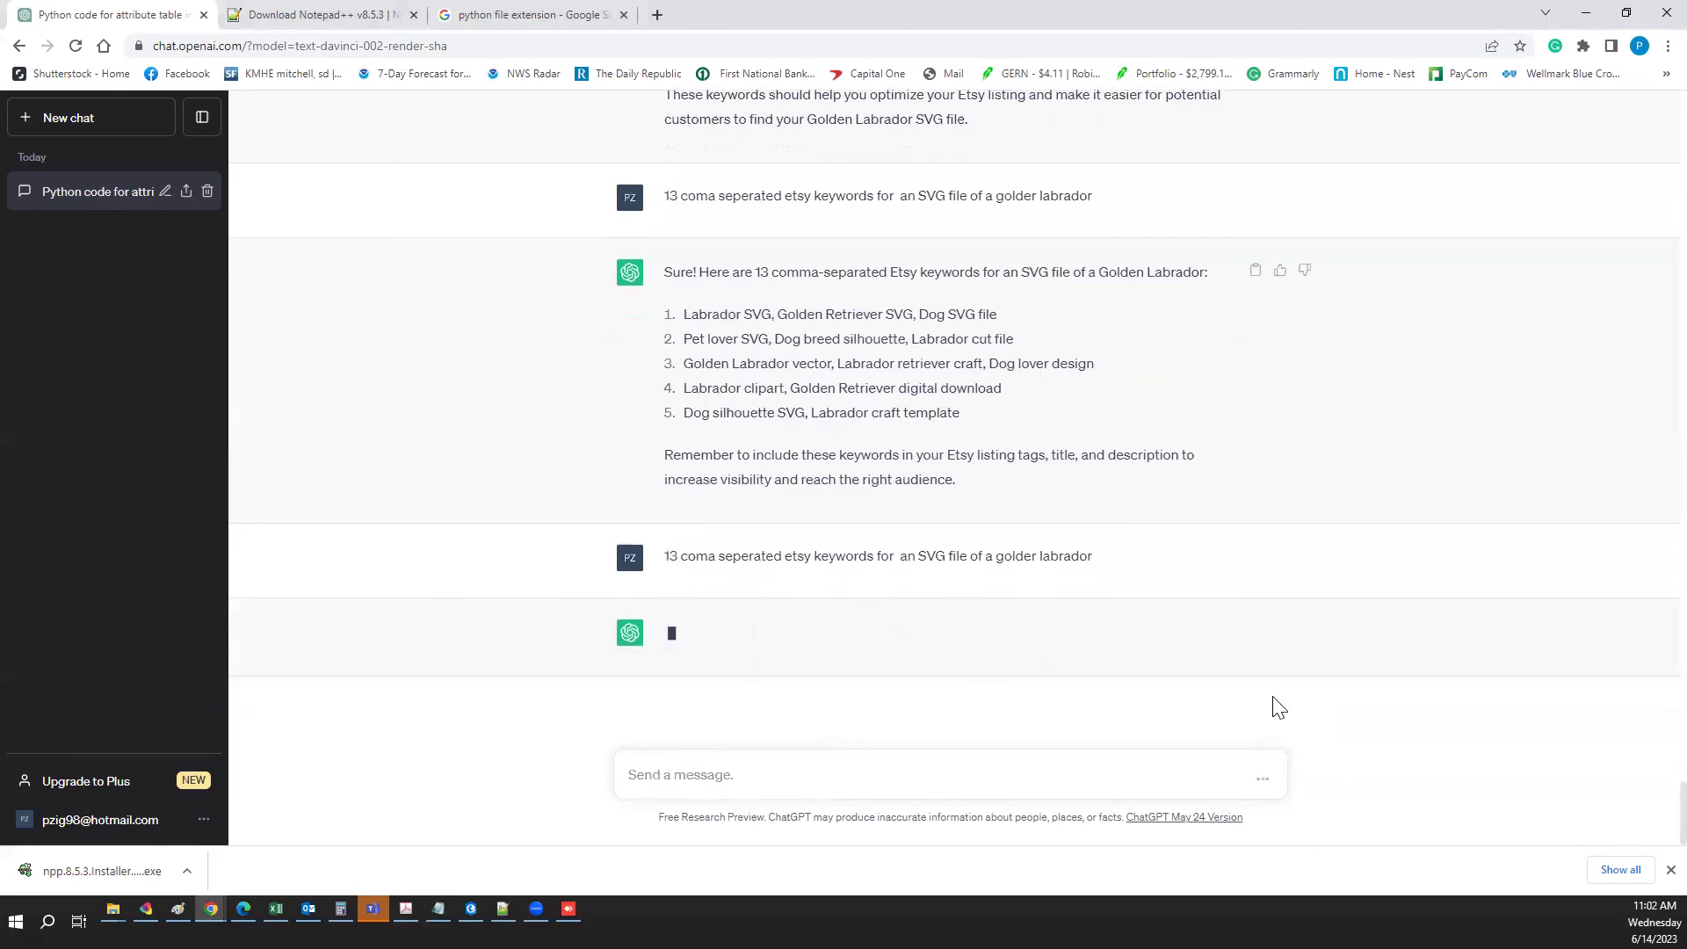
- Send '13 coma seperated keywords for SVG file of a Golden Labrador' to ChatGPT
{"action": "left_click", "coordinate": [745, 765]}
{"action": "type", "text": "13 coma seperated key"}
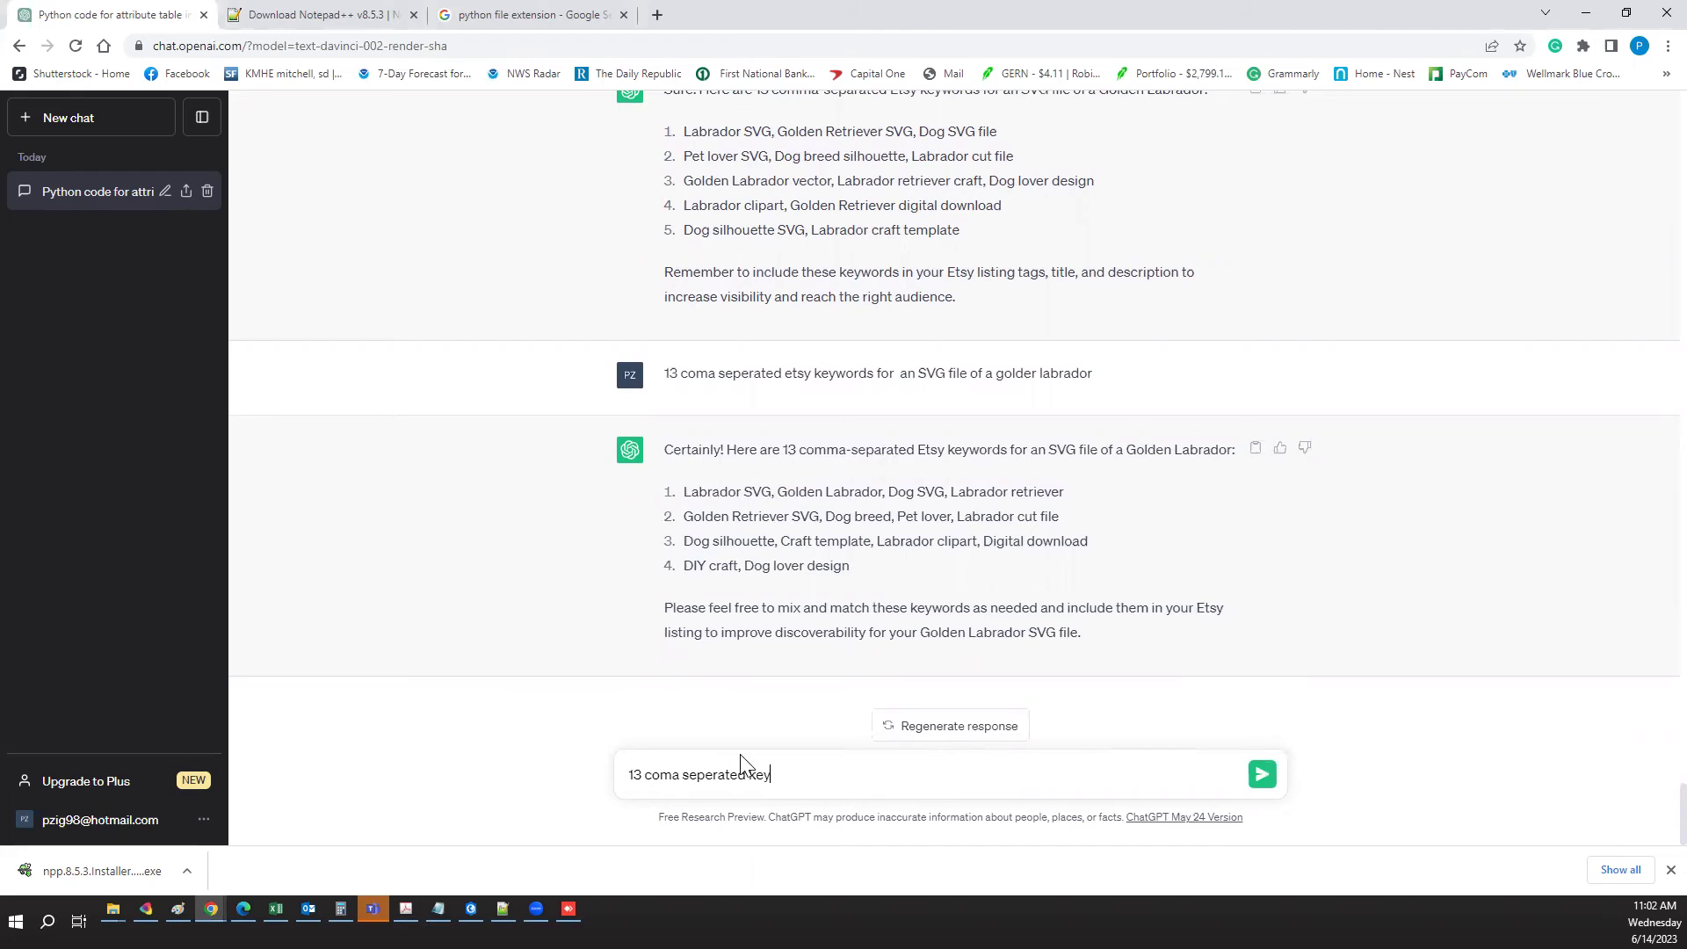
{"action": "type", "text": "words fo"}
{"action": "left_click_drag", "start_coordinate": [1050, 450], "coordinate": [1231, 450]}
{"action": "key", "text": "ctrl+c"}
{"action": "left_click", "coordinate": [901, 782]}
{"action": "key", "text": "ctrl+v"}
{"action": "key", "text": "Return"}
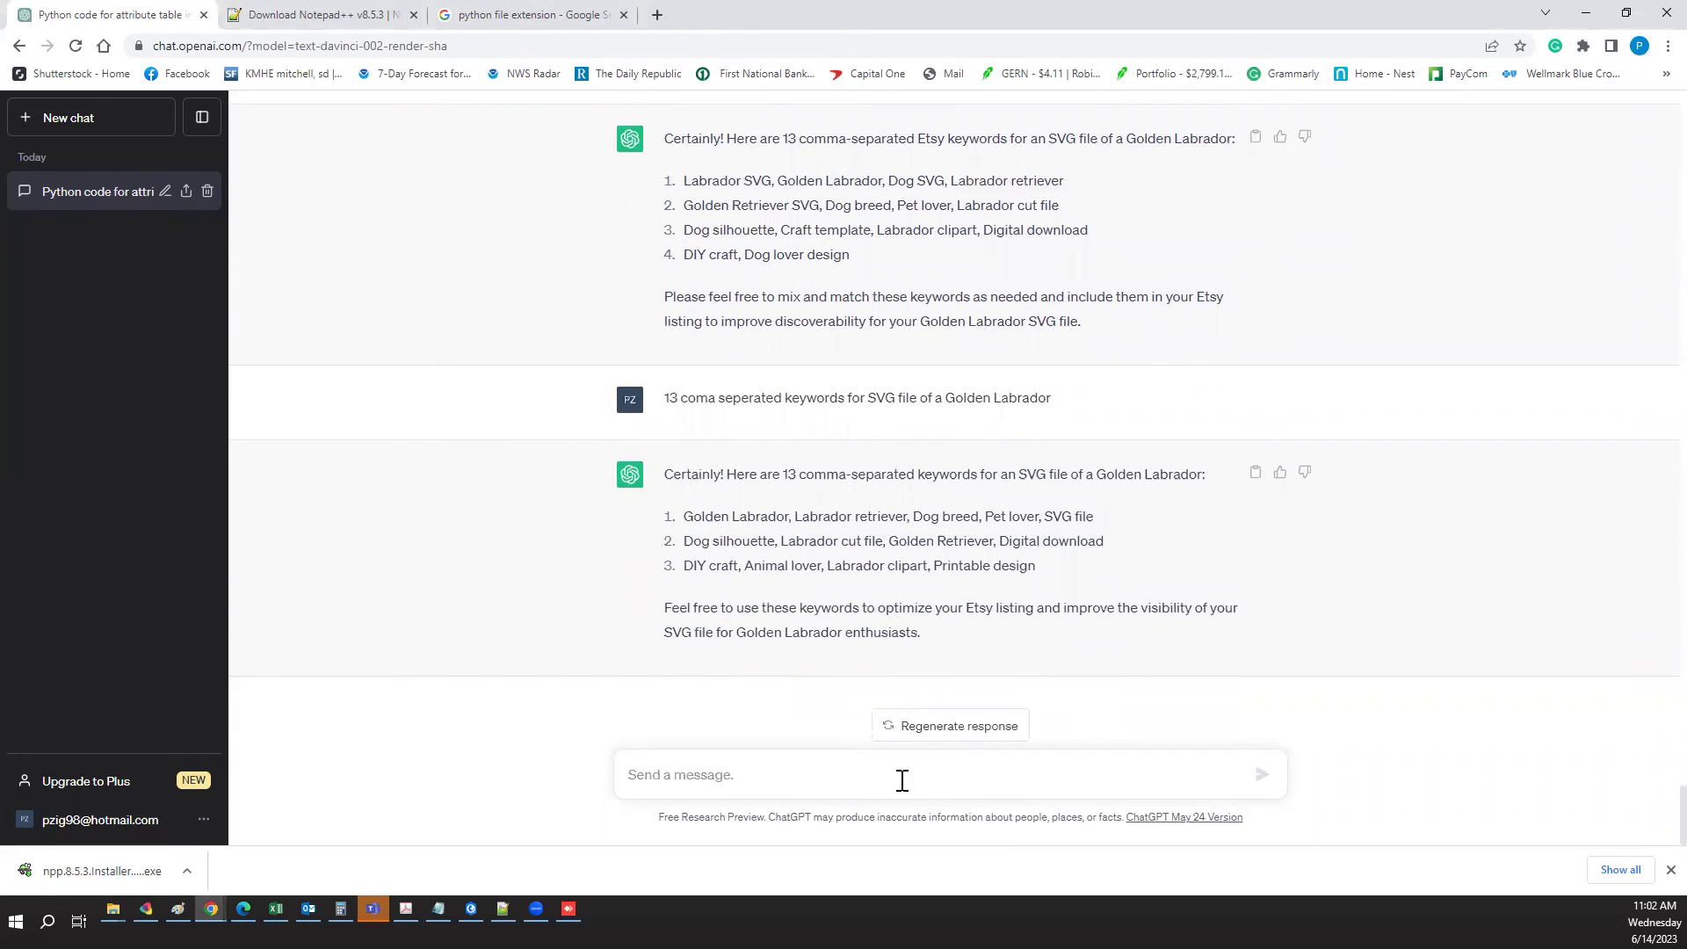
- Send 'no numbered lines' and copy the resulting single comma-separated keyword line
{"action": "type", "text": "no numbe"}
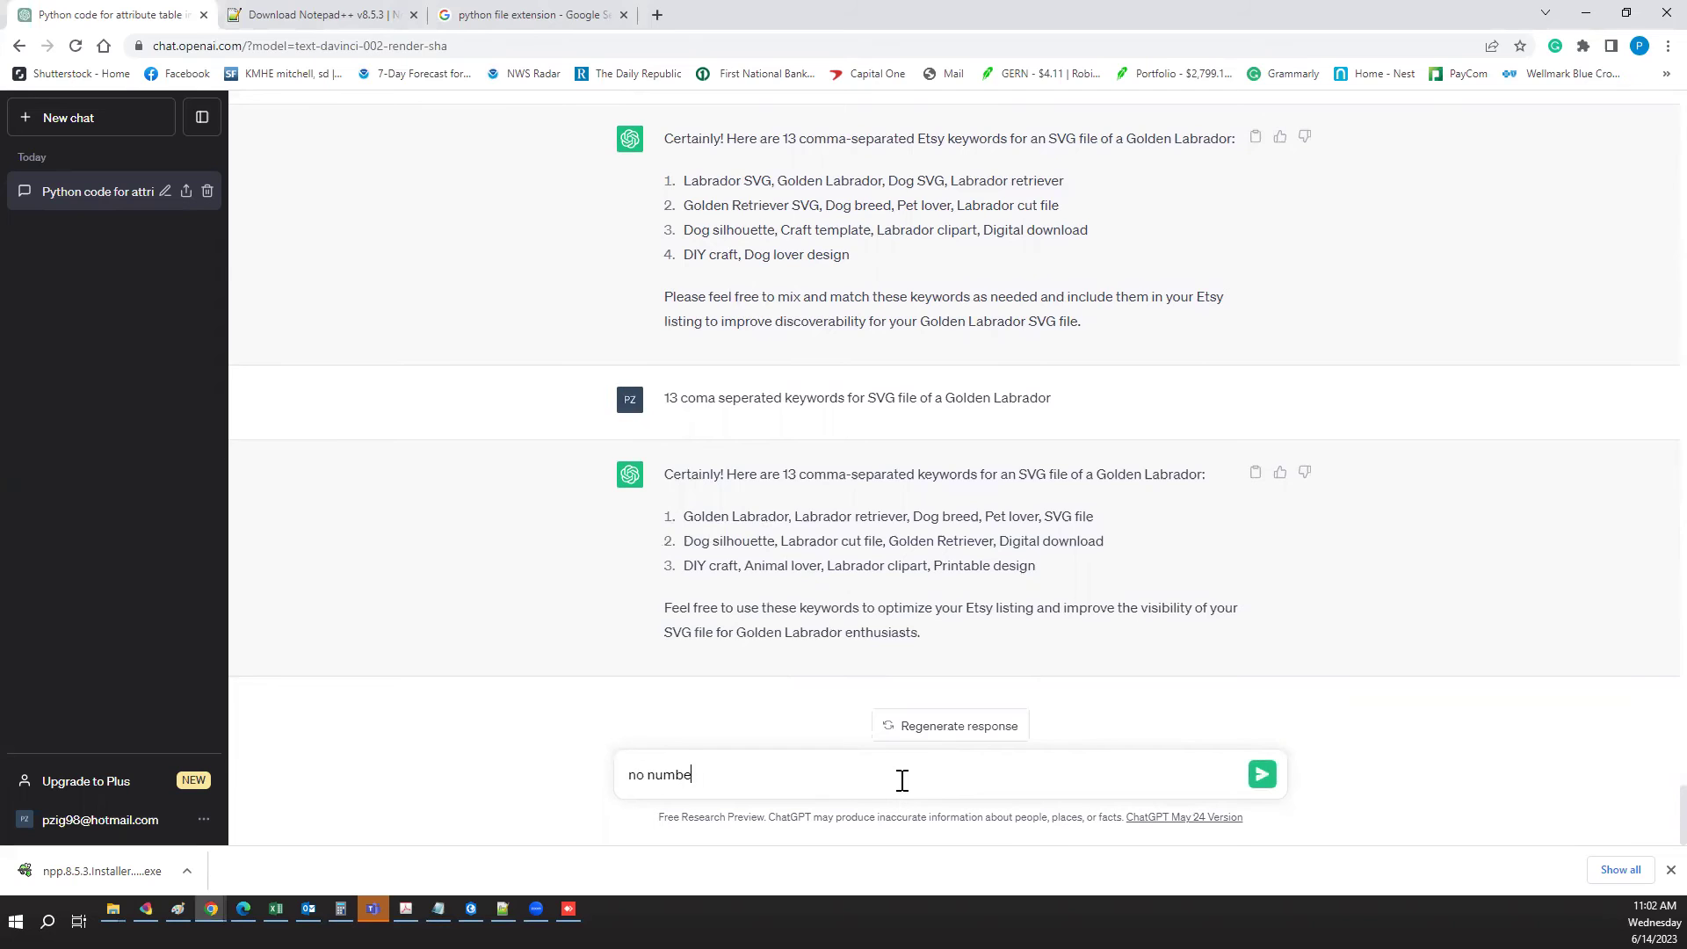
{"action": "type", "text": "red lines"}
{"action": "key", "text": "Return"}
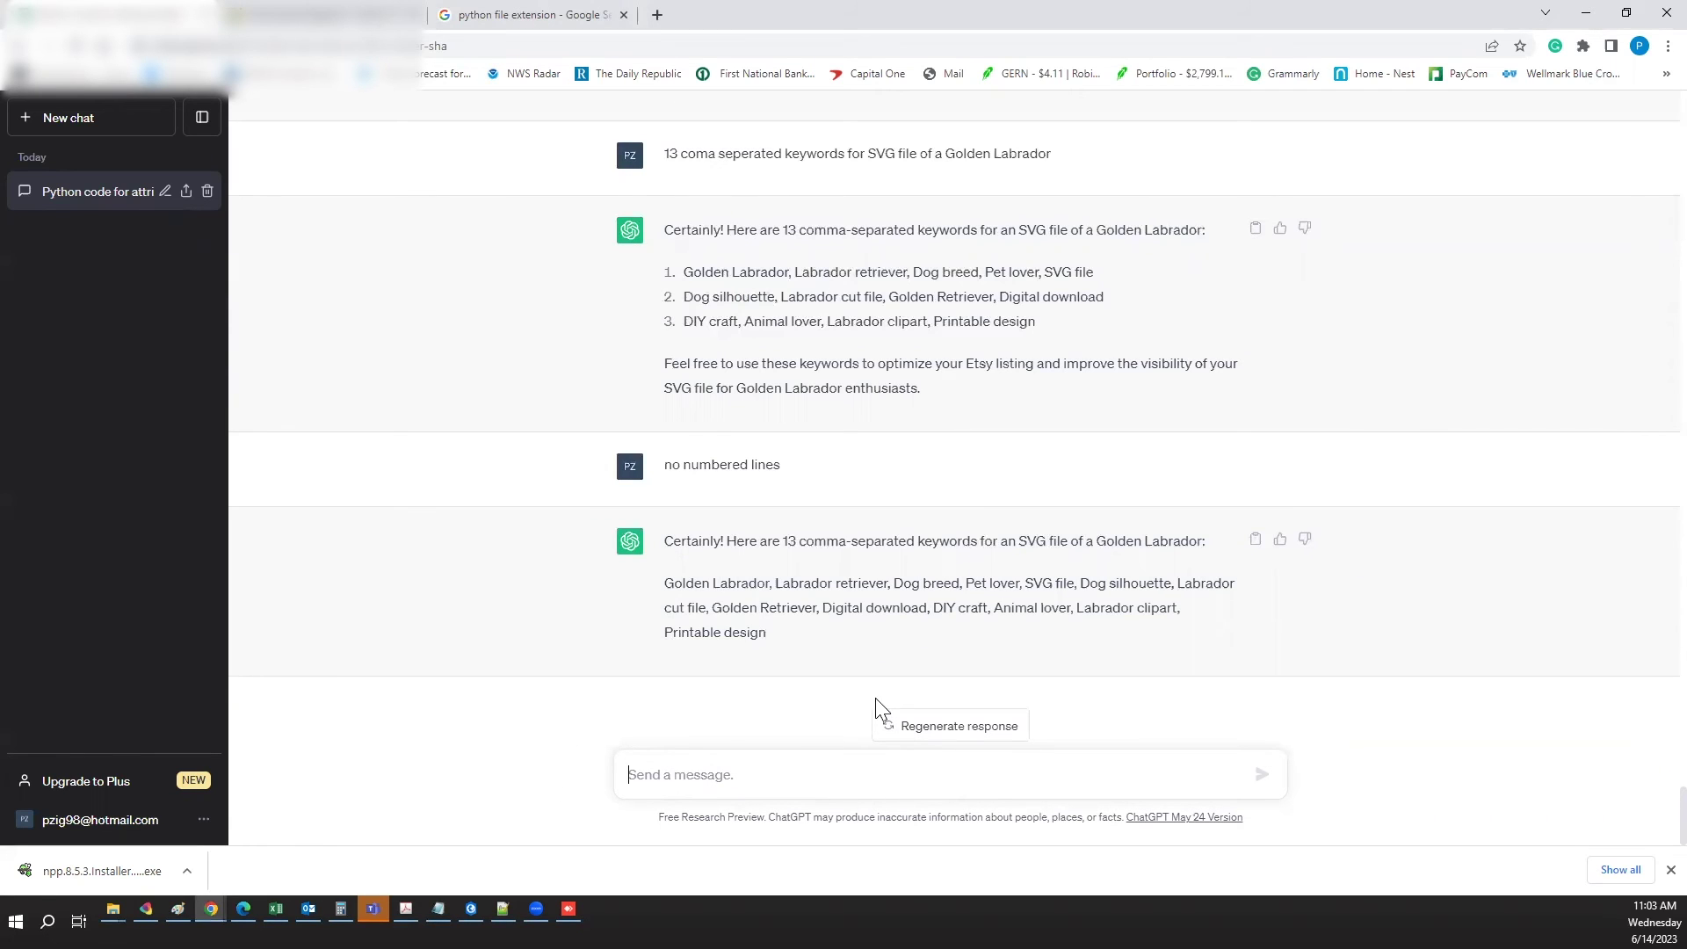
{"action": "left_click_drag", "start_coordinate": [765, 633], "coordinate": [678, 580]}
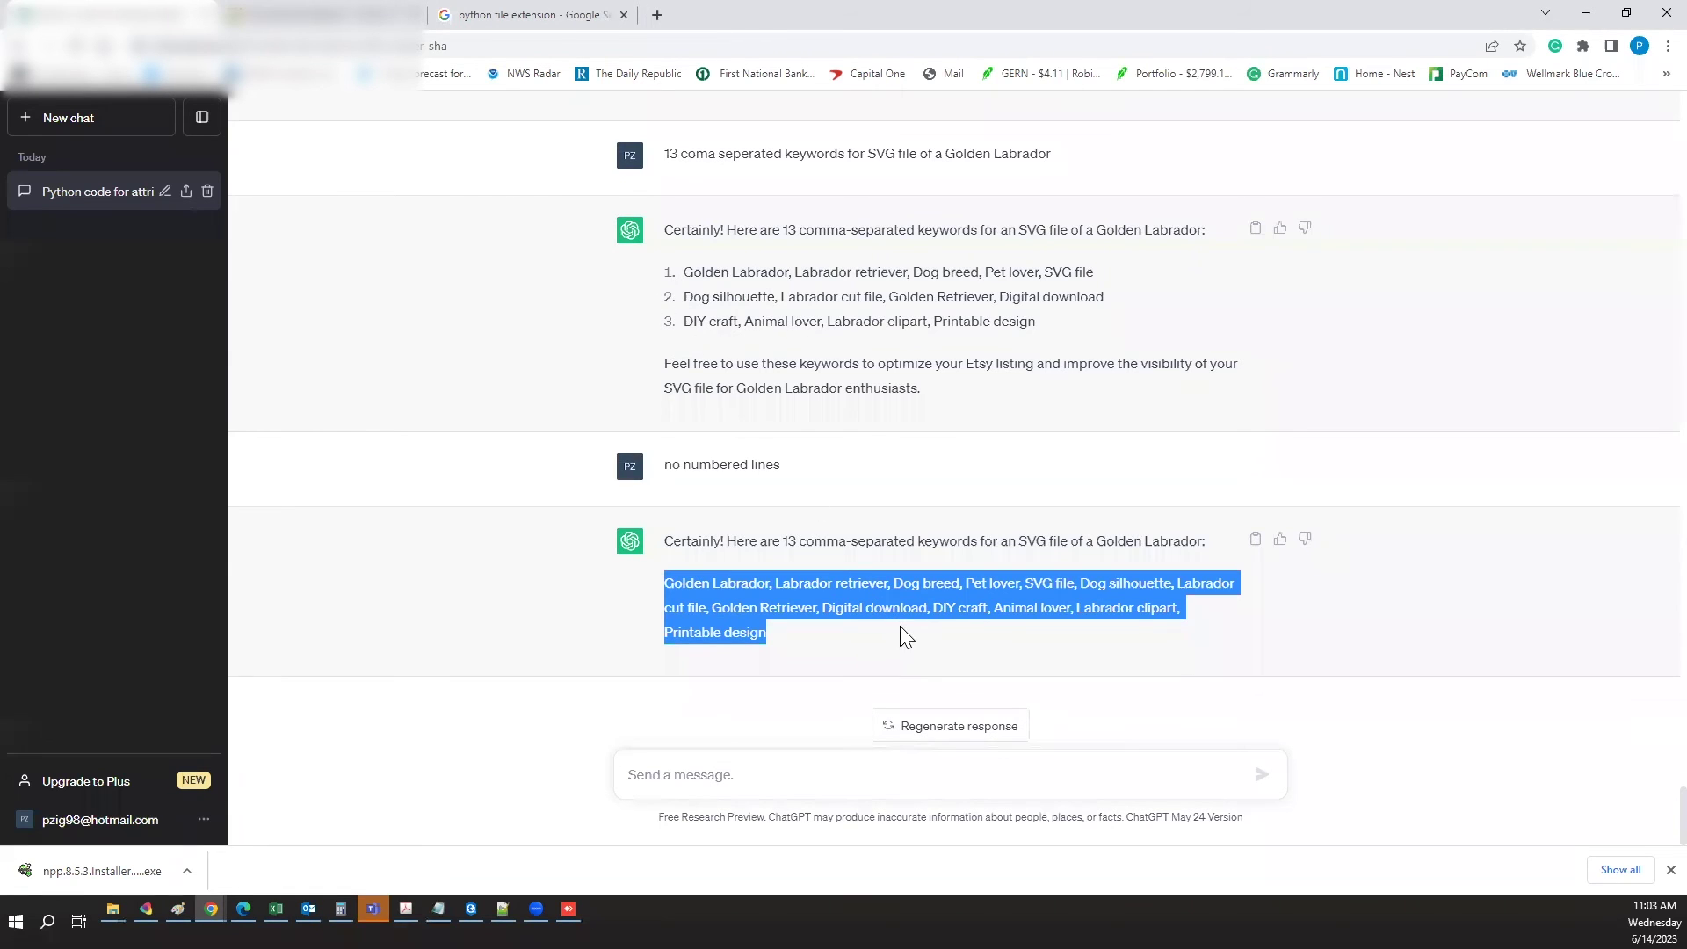
{"action": "right_click", "coordinate": [901, 600]}
{"action": "left_click", "coordinate": [958, 613]}
- Paste the ChatGPT keyword list into the listing's Tags, adding all 13 tags such as Pet lover
{"action": "left_click", "coordinate": [569, 909]}
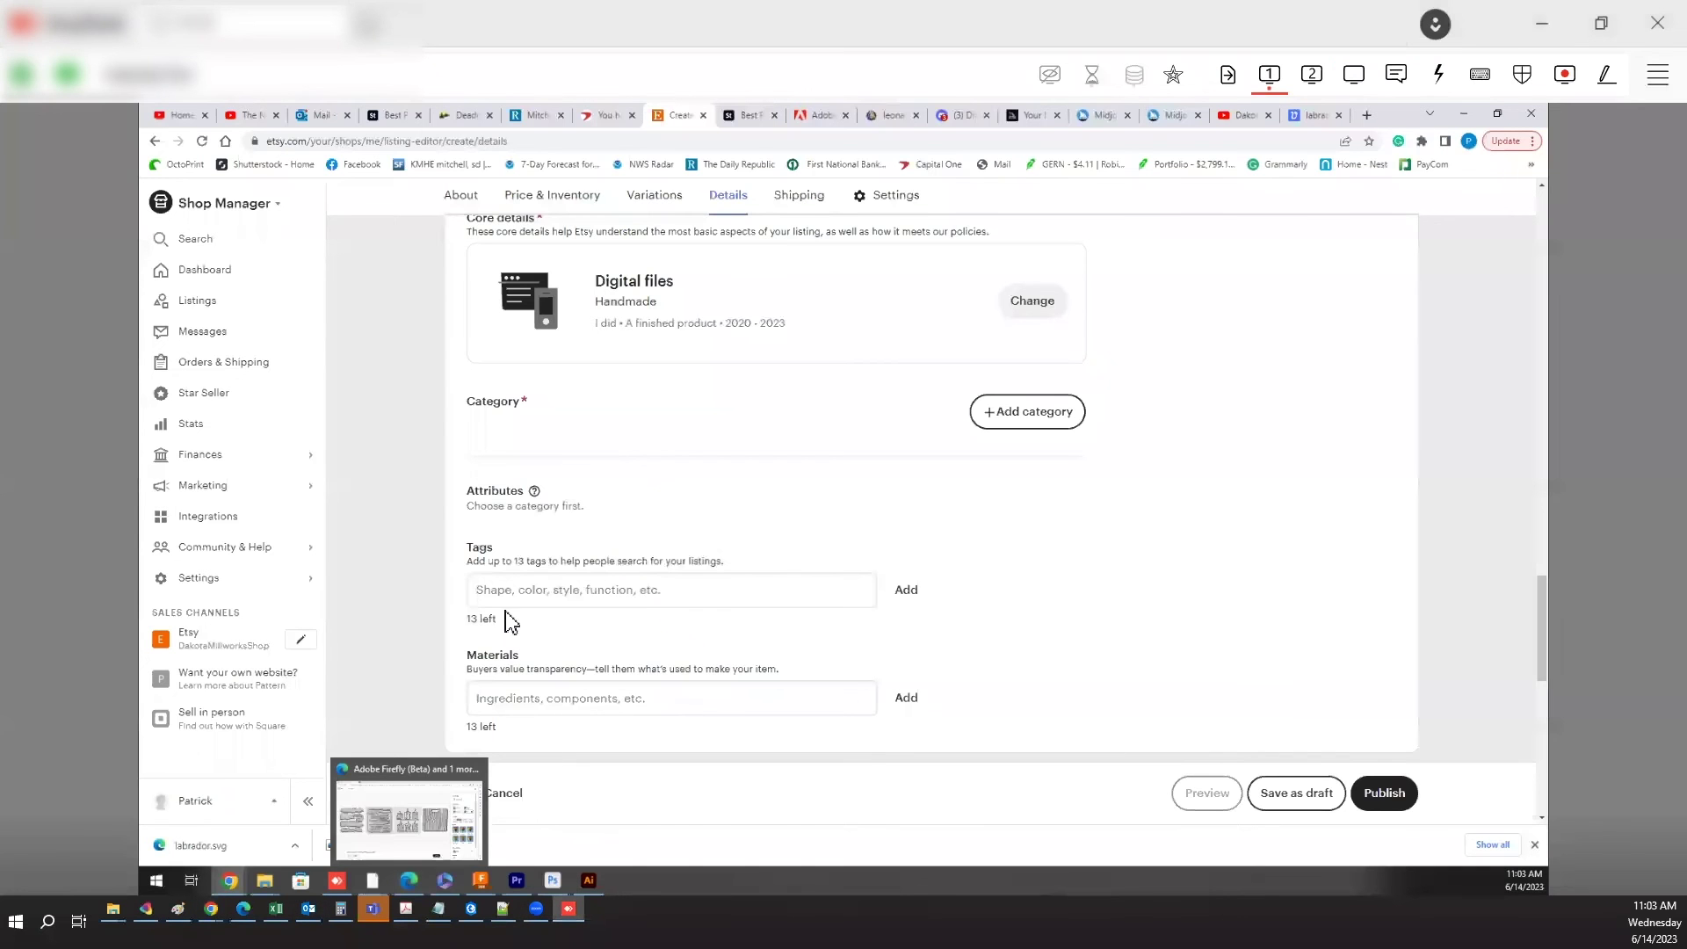
{"action": "left_click", "coordinate": [504, 585]}
{"action": "key", "text": "ctrl+v"}
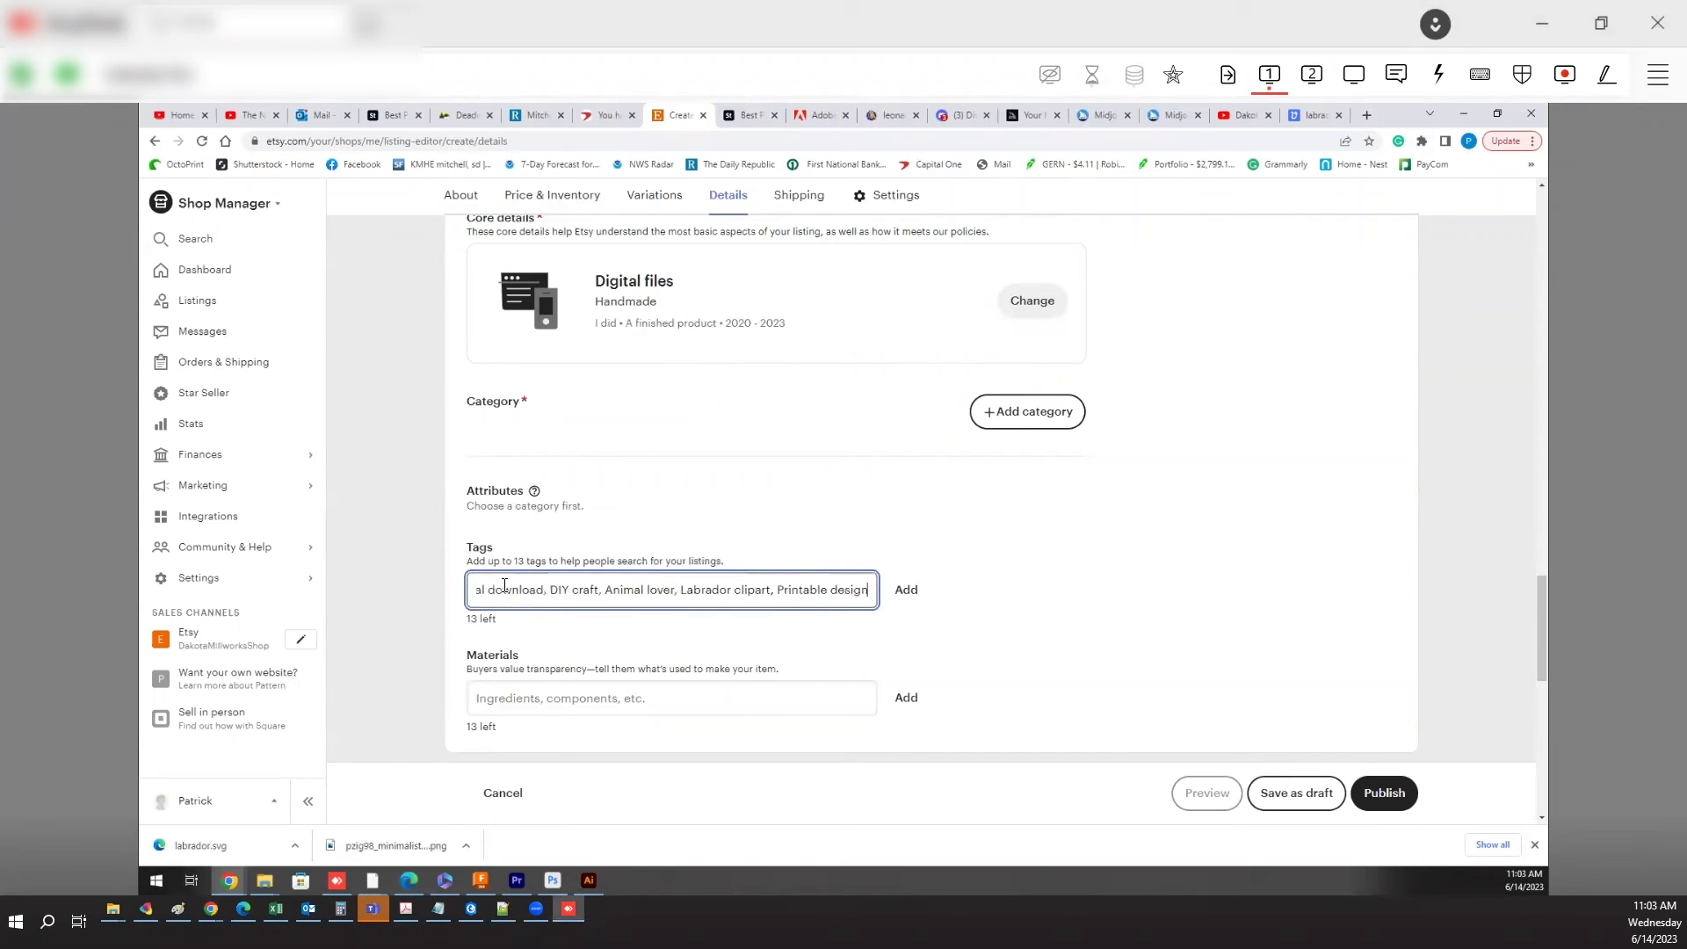
{"action": "left_click", "coordinate": [907, 591]}
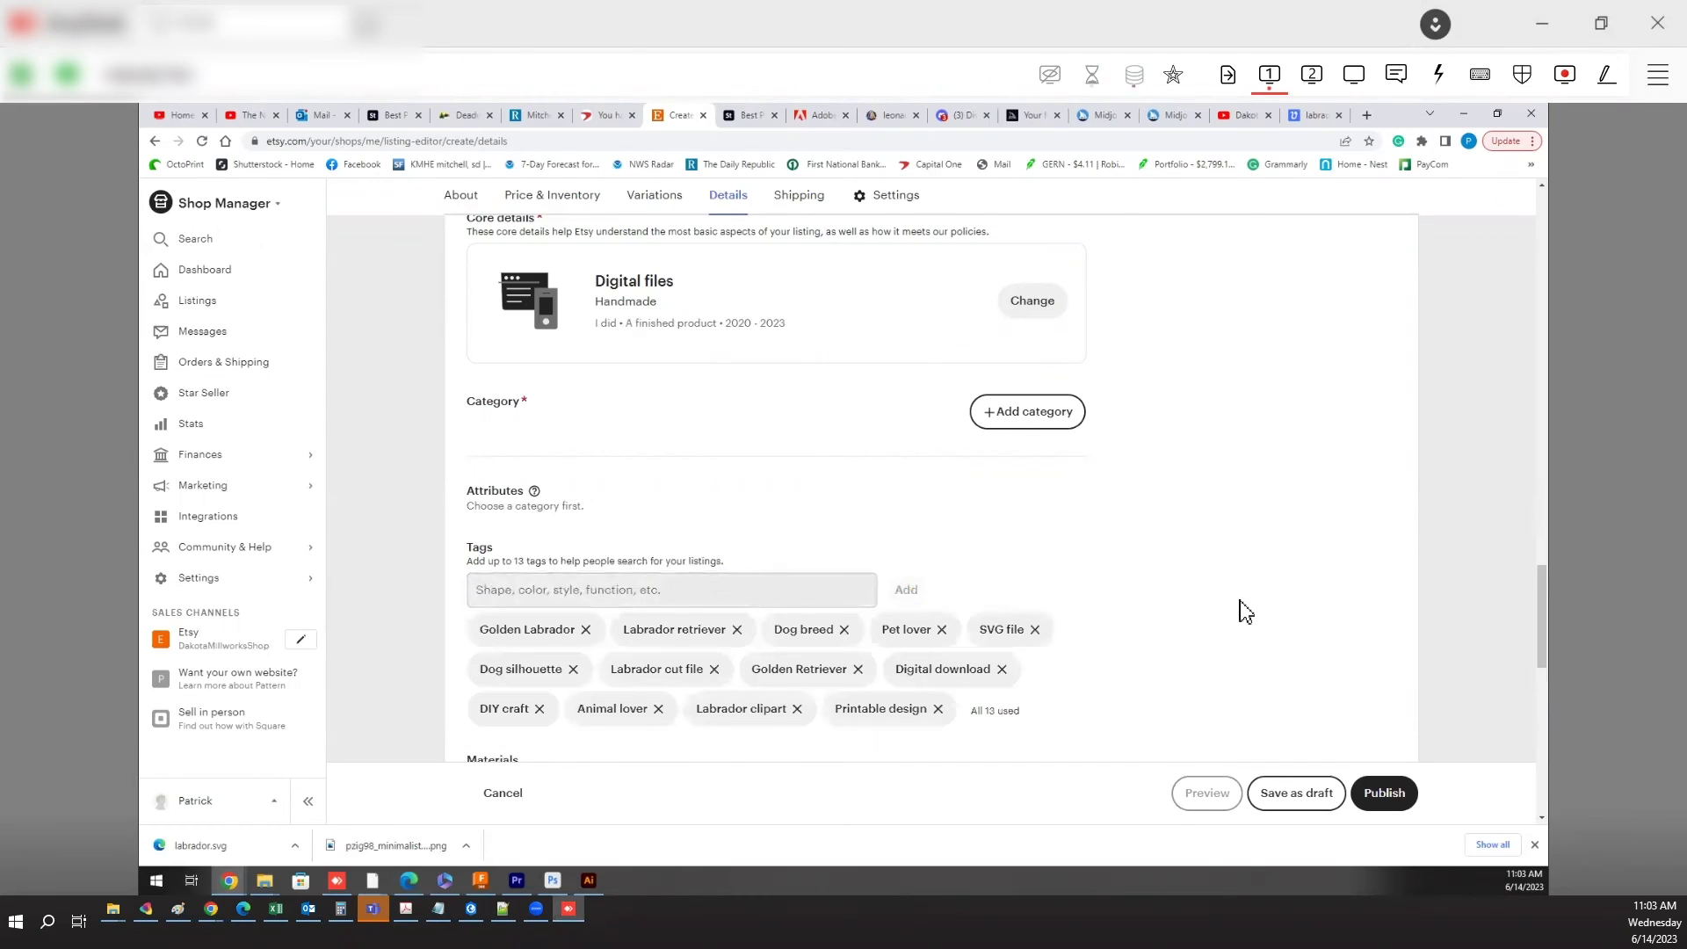
- Try publishing from Settings, then scroll back up to the Details section's missing Category
{"action": "scroll", "coordinate": [1241, 599], "scroll_direction": "down", "scroll_amount": 2}
{"action": "scroll", "coordinate": [1171, 590], "scroll_direction": "down", "scroll_amount": 6}
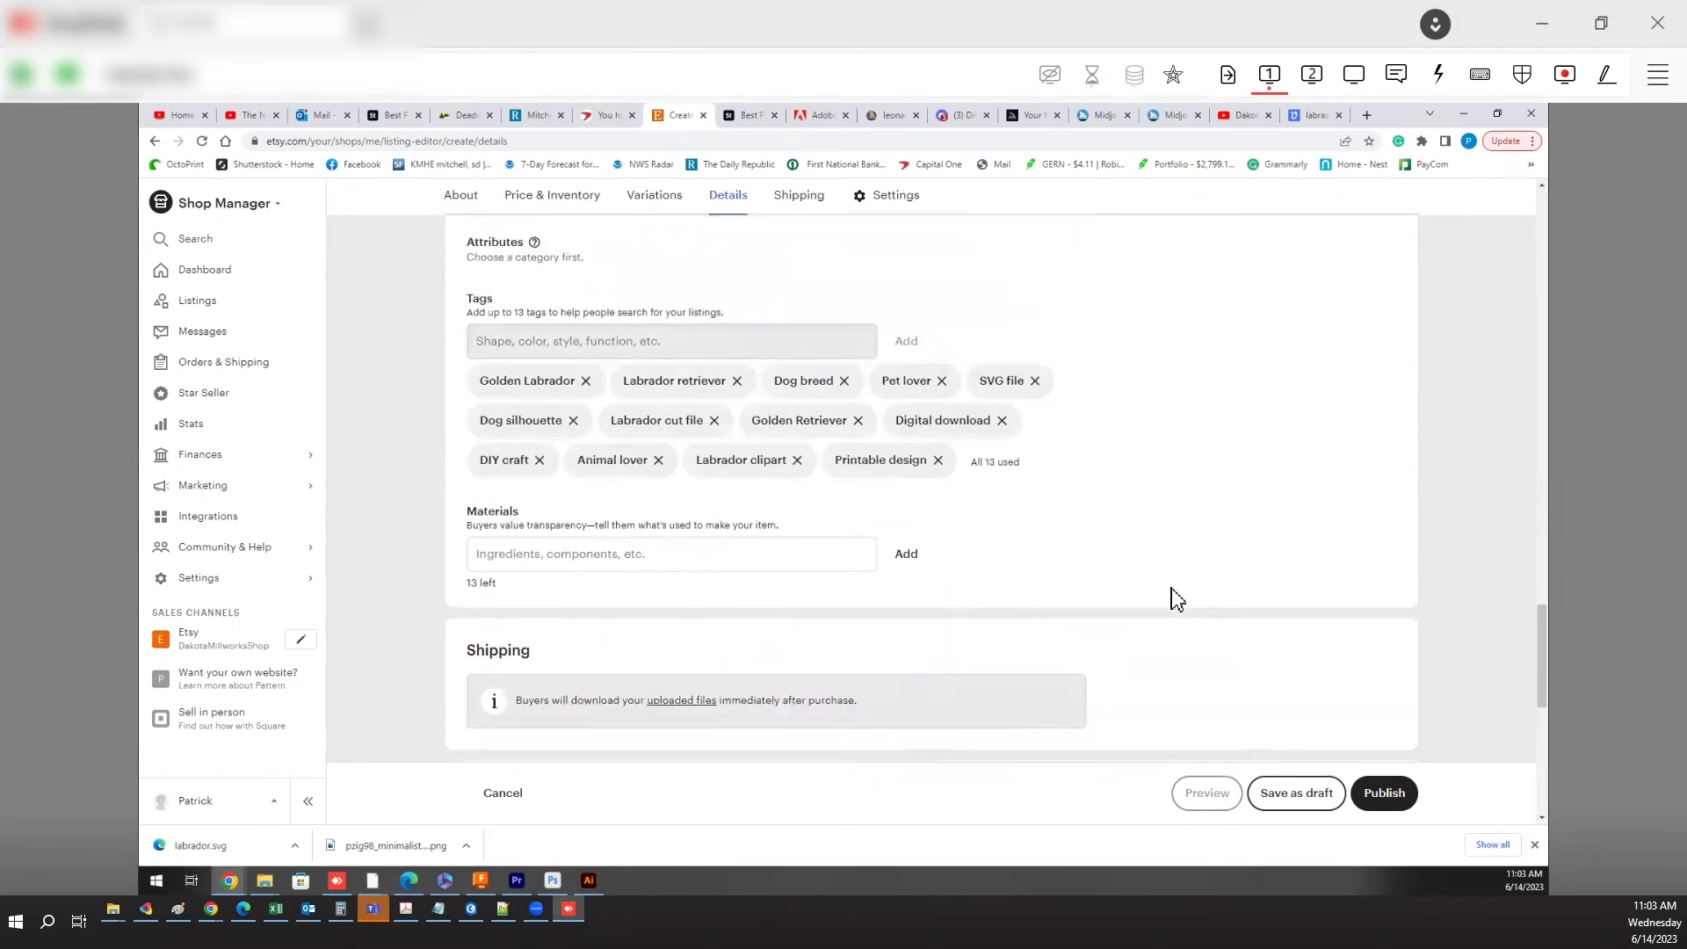
{"action": "scroll", "coordinate": [1154, 598], "scroll_direction": "down", "scroll_amount": 3}
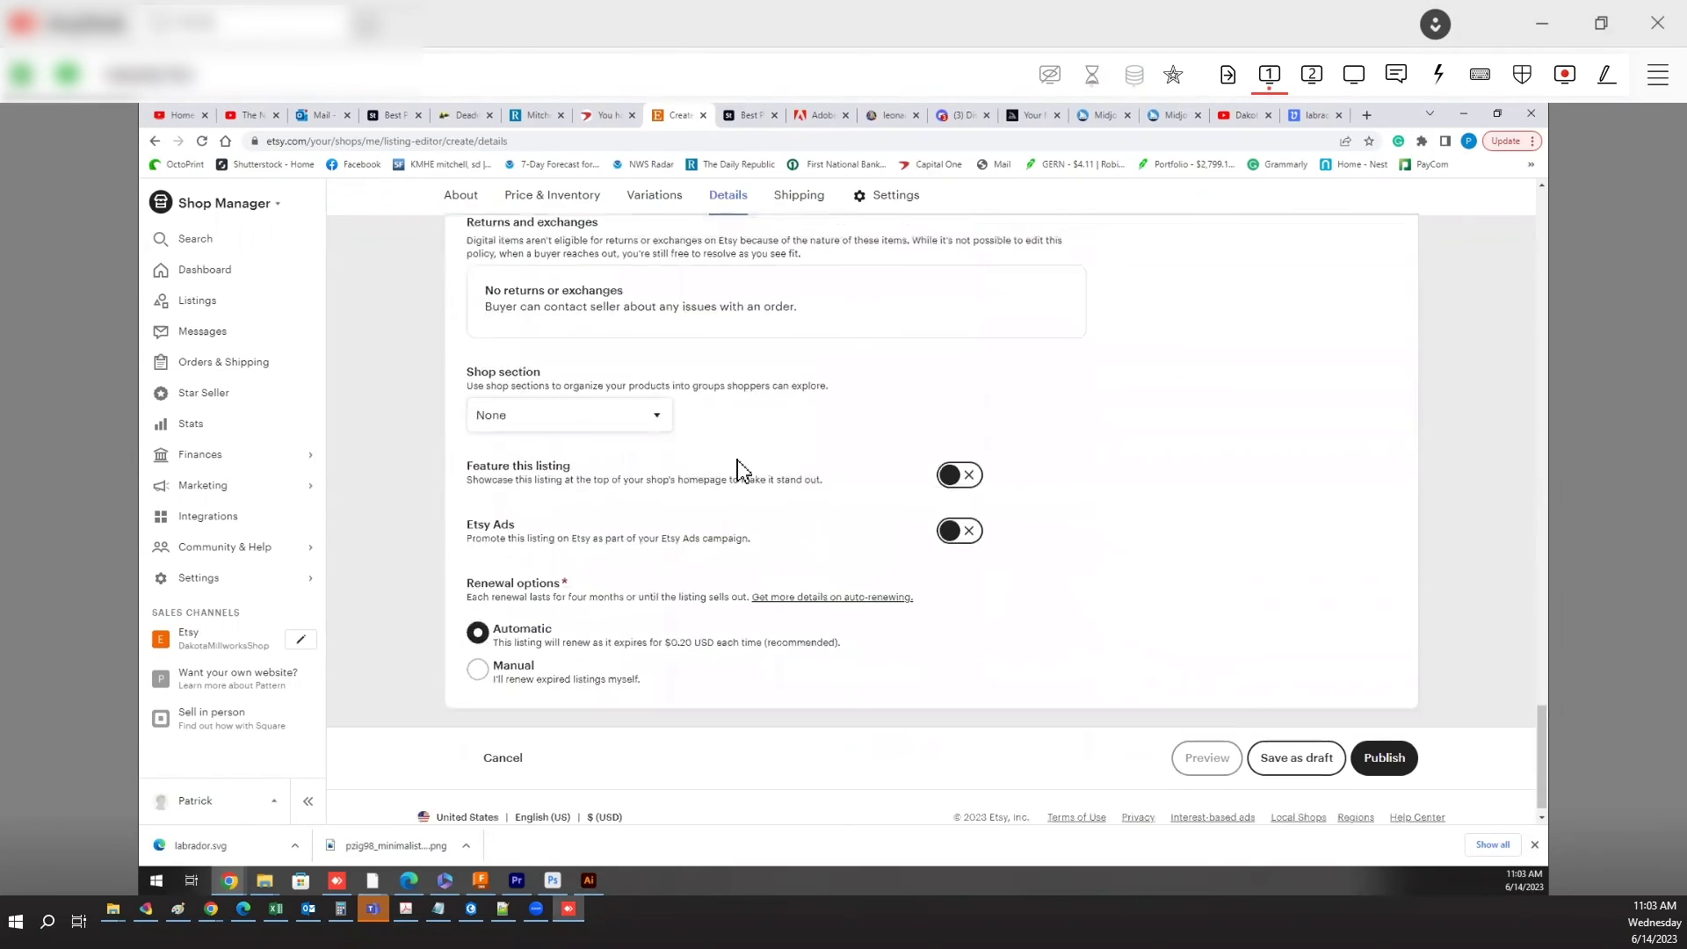
{"action": "left_click", "coordinate": [1383, 758]}
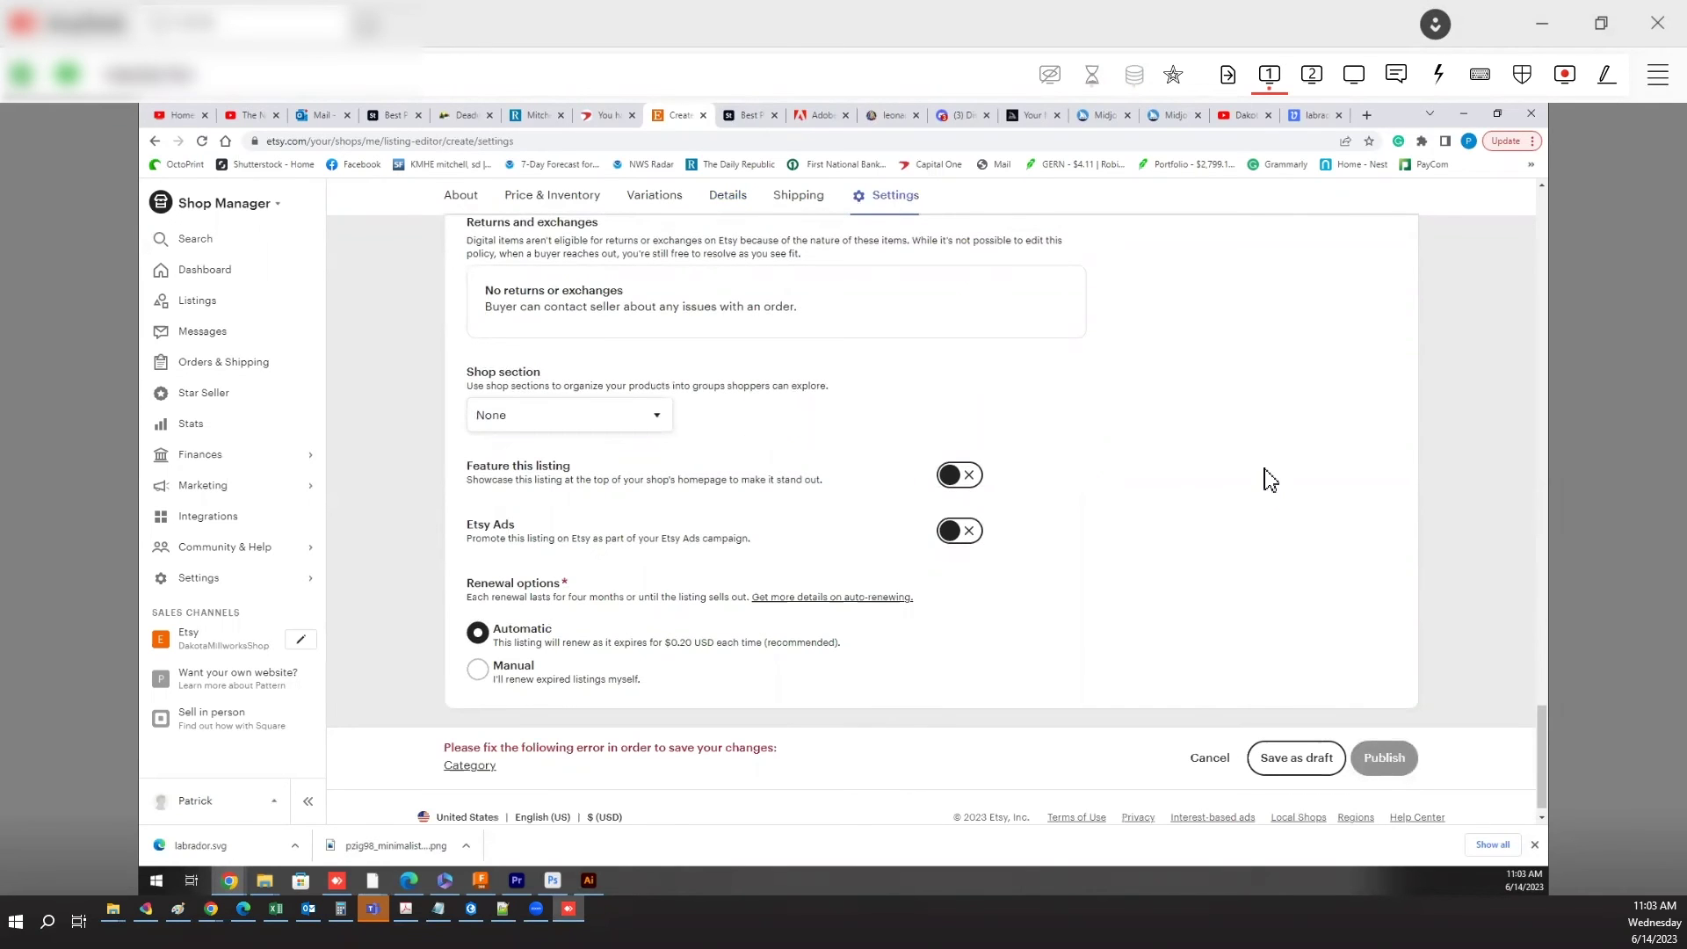
{"action": "scroll", "coordinate": [670, 492], "scroll_direction": "up", "scroll_amount": 2}
{"action": "scroll", "coordinate": [619, 615], "scroll_direction": "down", "scroll_amount": 3}
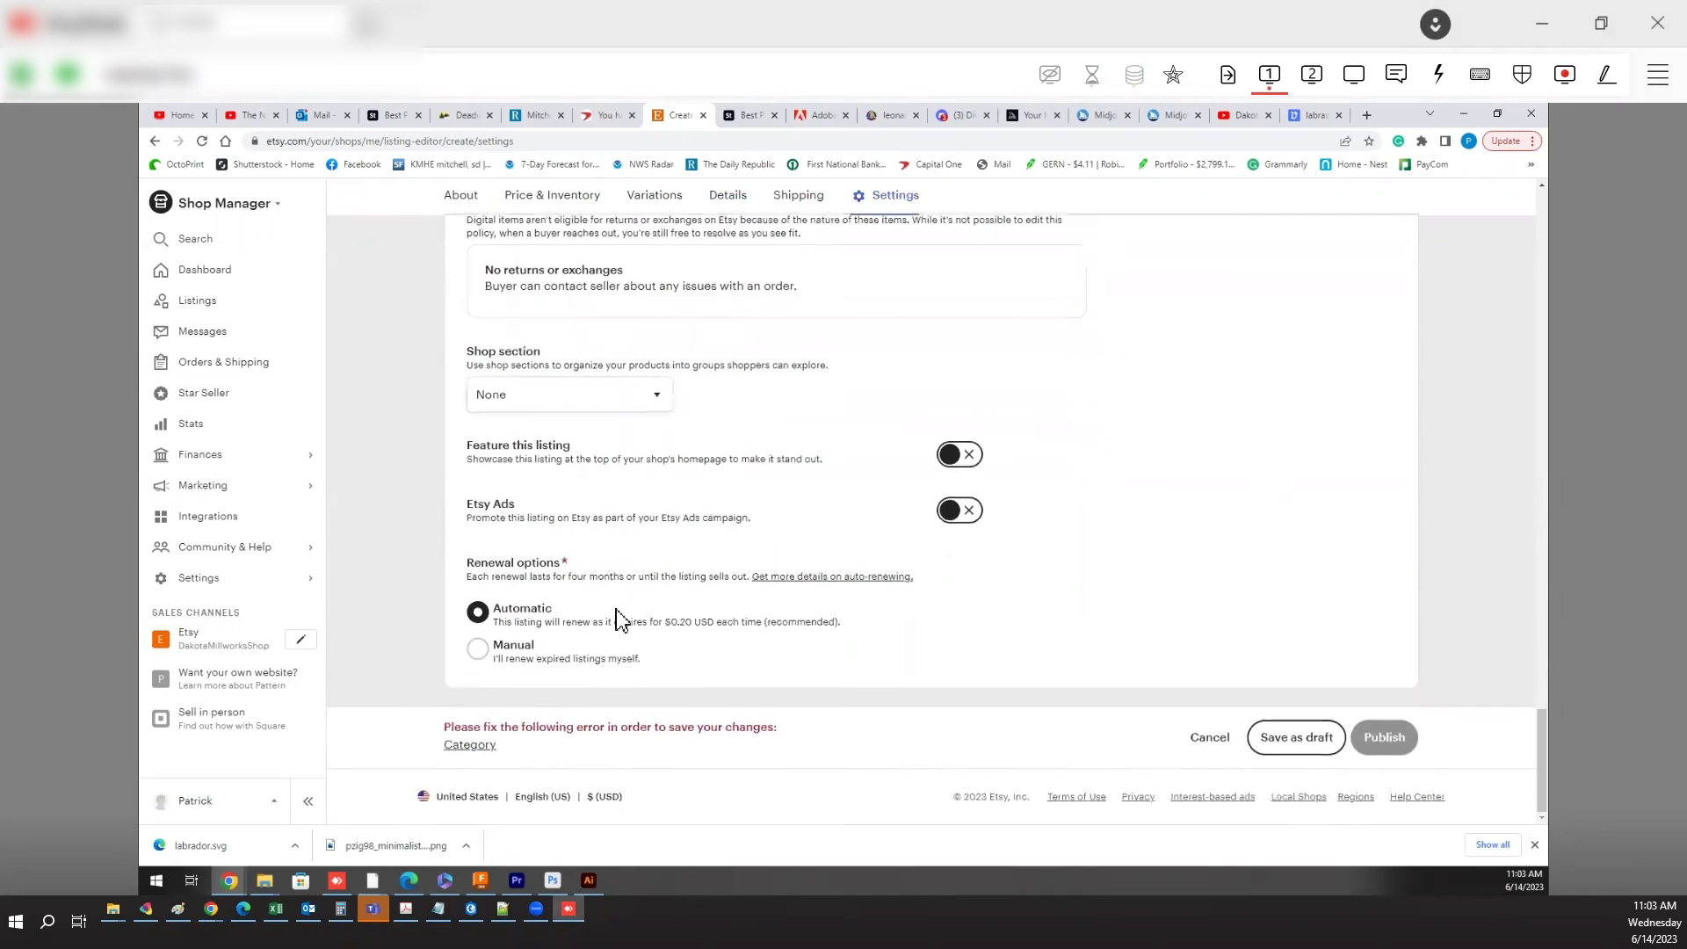
{"action": "scroll", "coordinate": [701, 671], "scroll_direction": "up", "scroll_amount": 3}
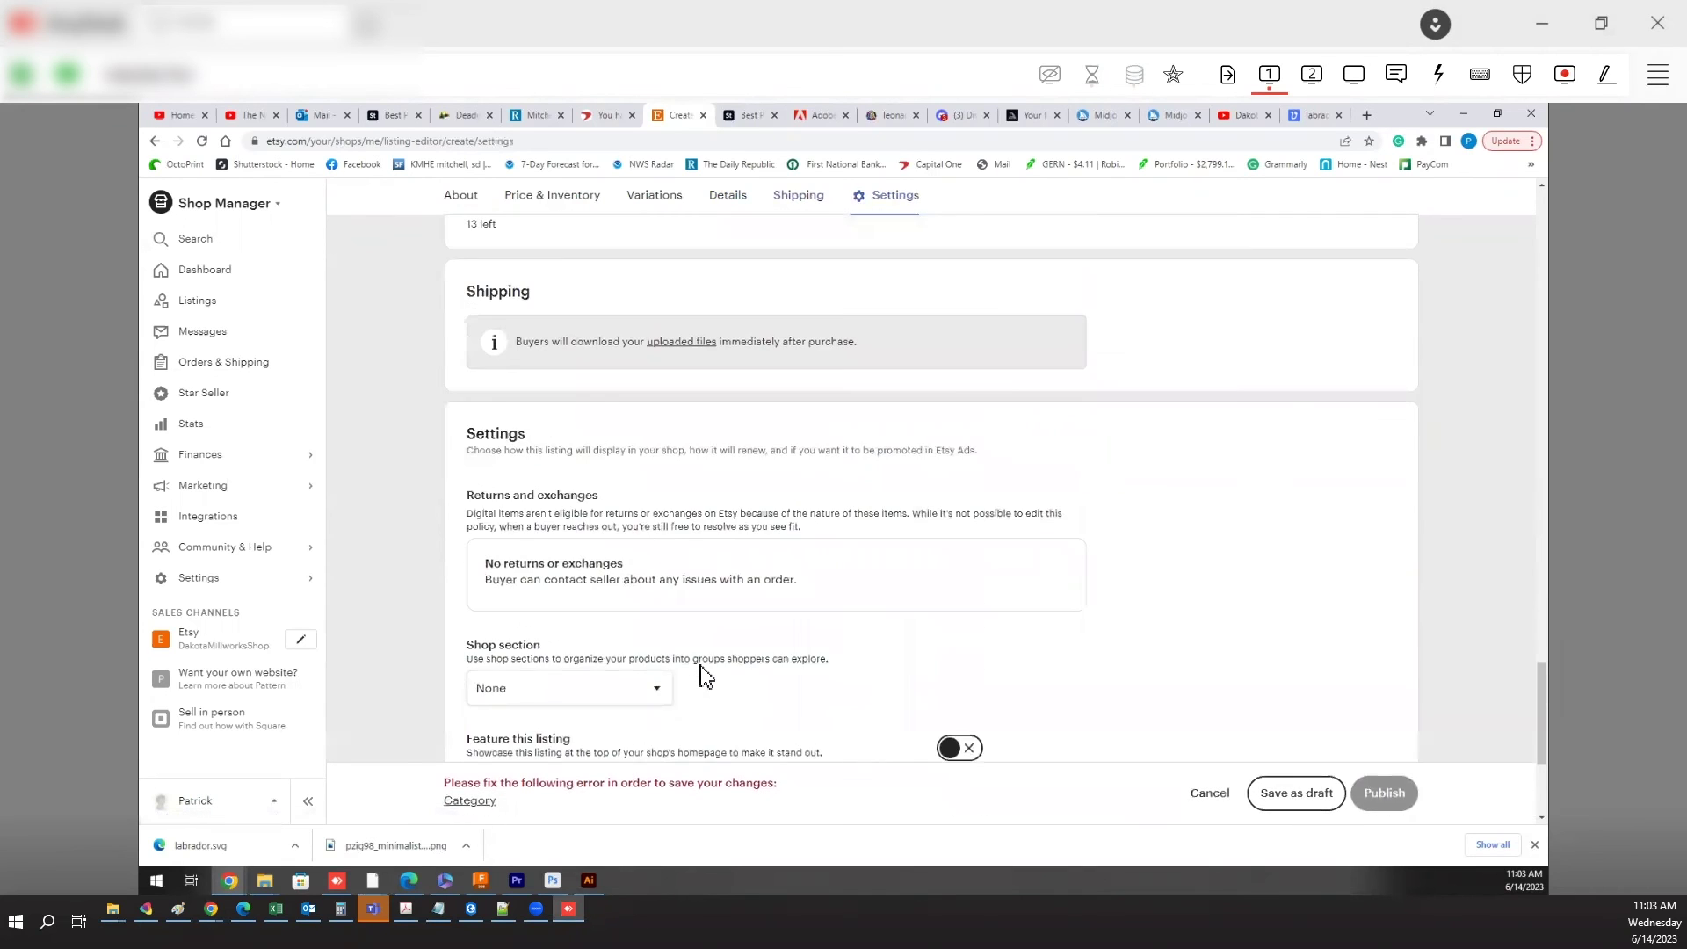
{"action": "scroll", "coordinate": [700, 667], "scroll_direction": "up", "scroll_amount": 5}
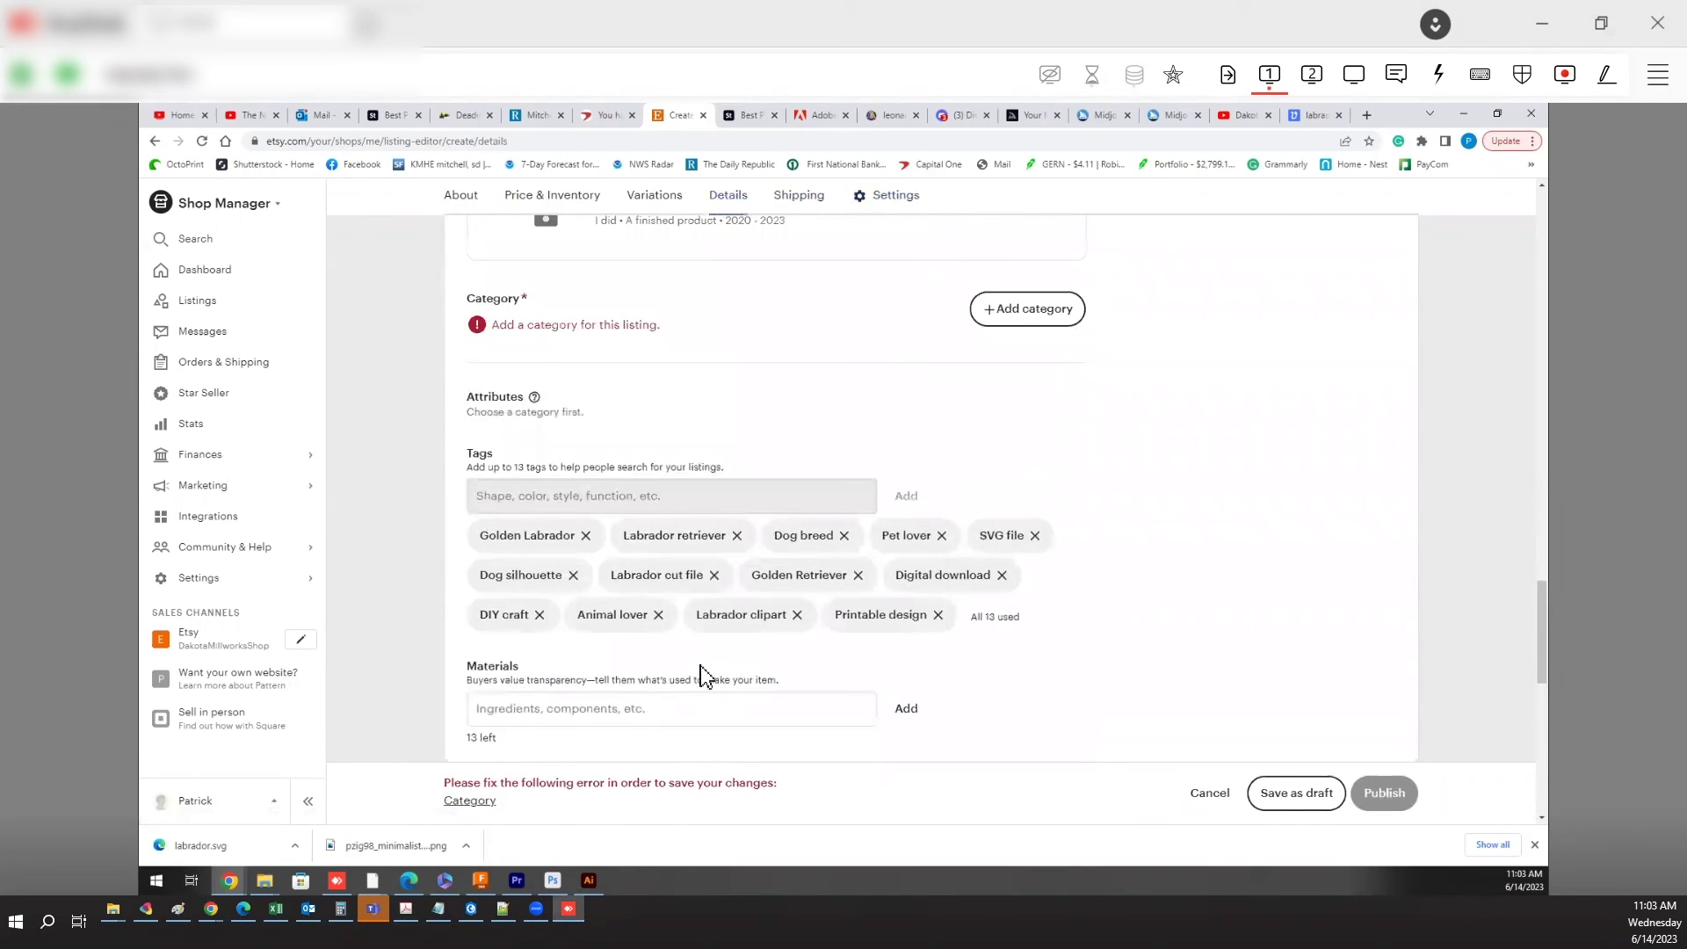
- Set the listing category to Clip Art & Image Files, found by searching svg
{"action": "left_click", "coordinate": [1059, 303]}
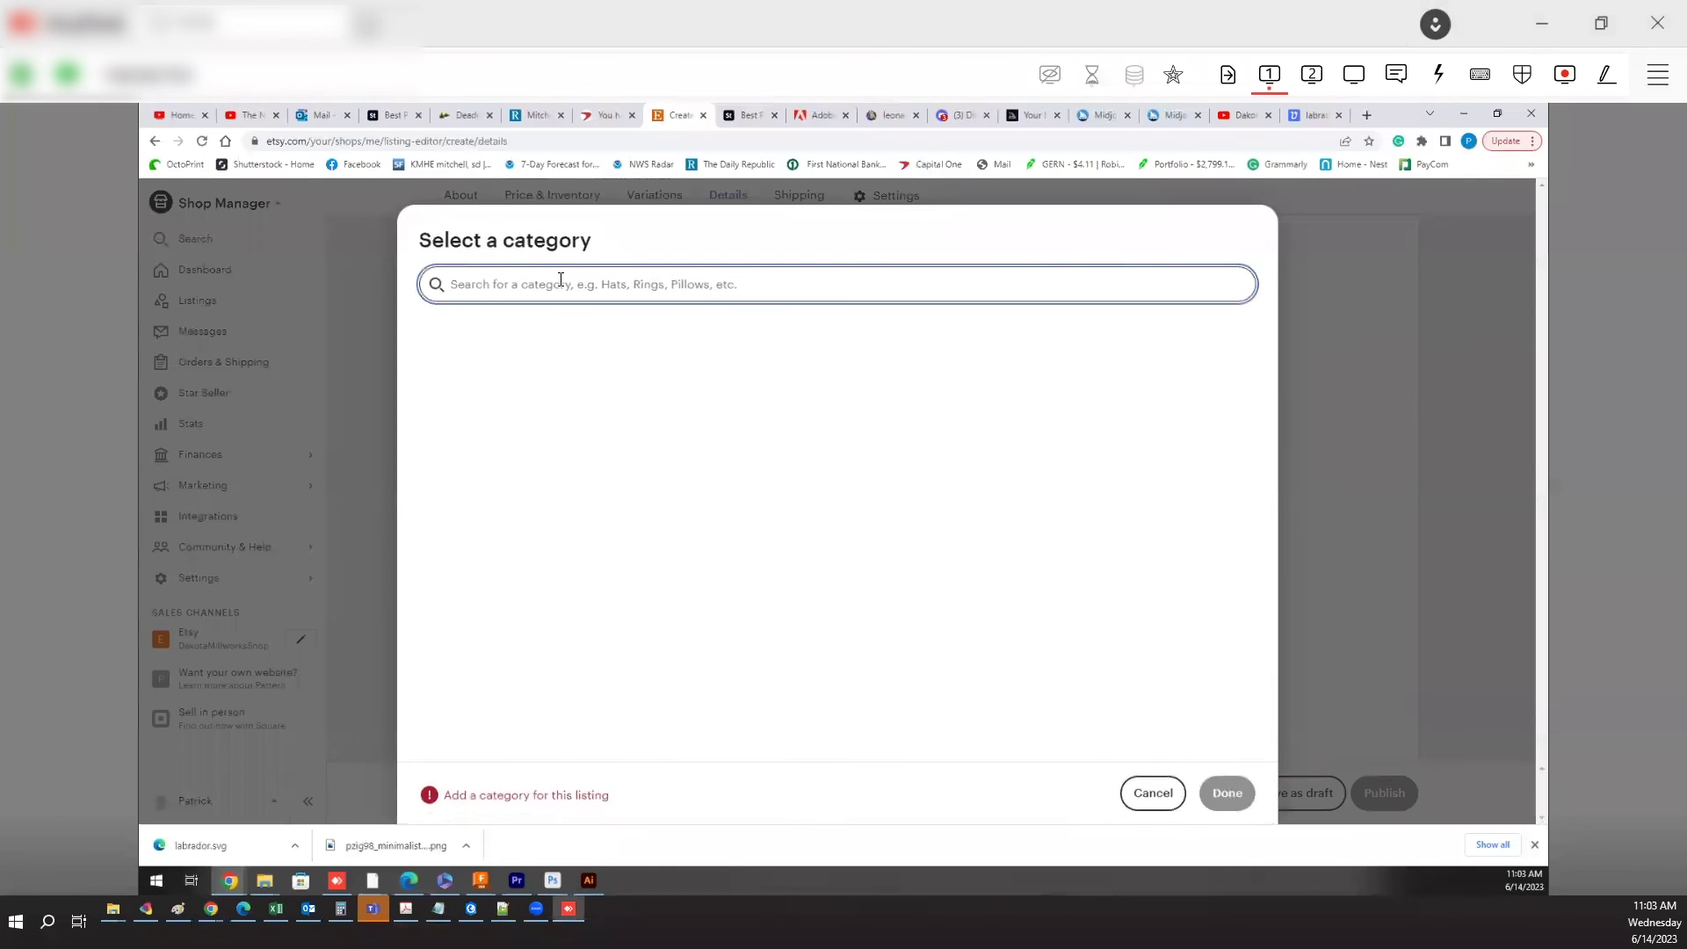
{"action": "type", "text": "svg"}
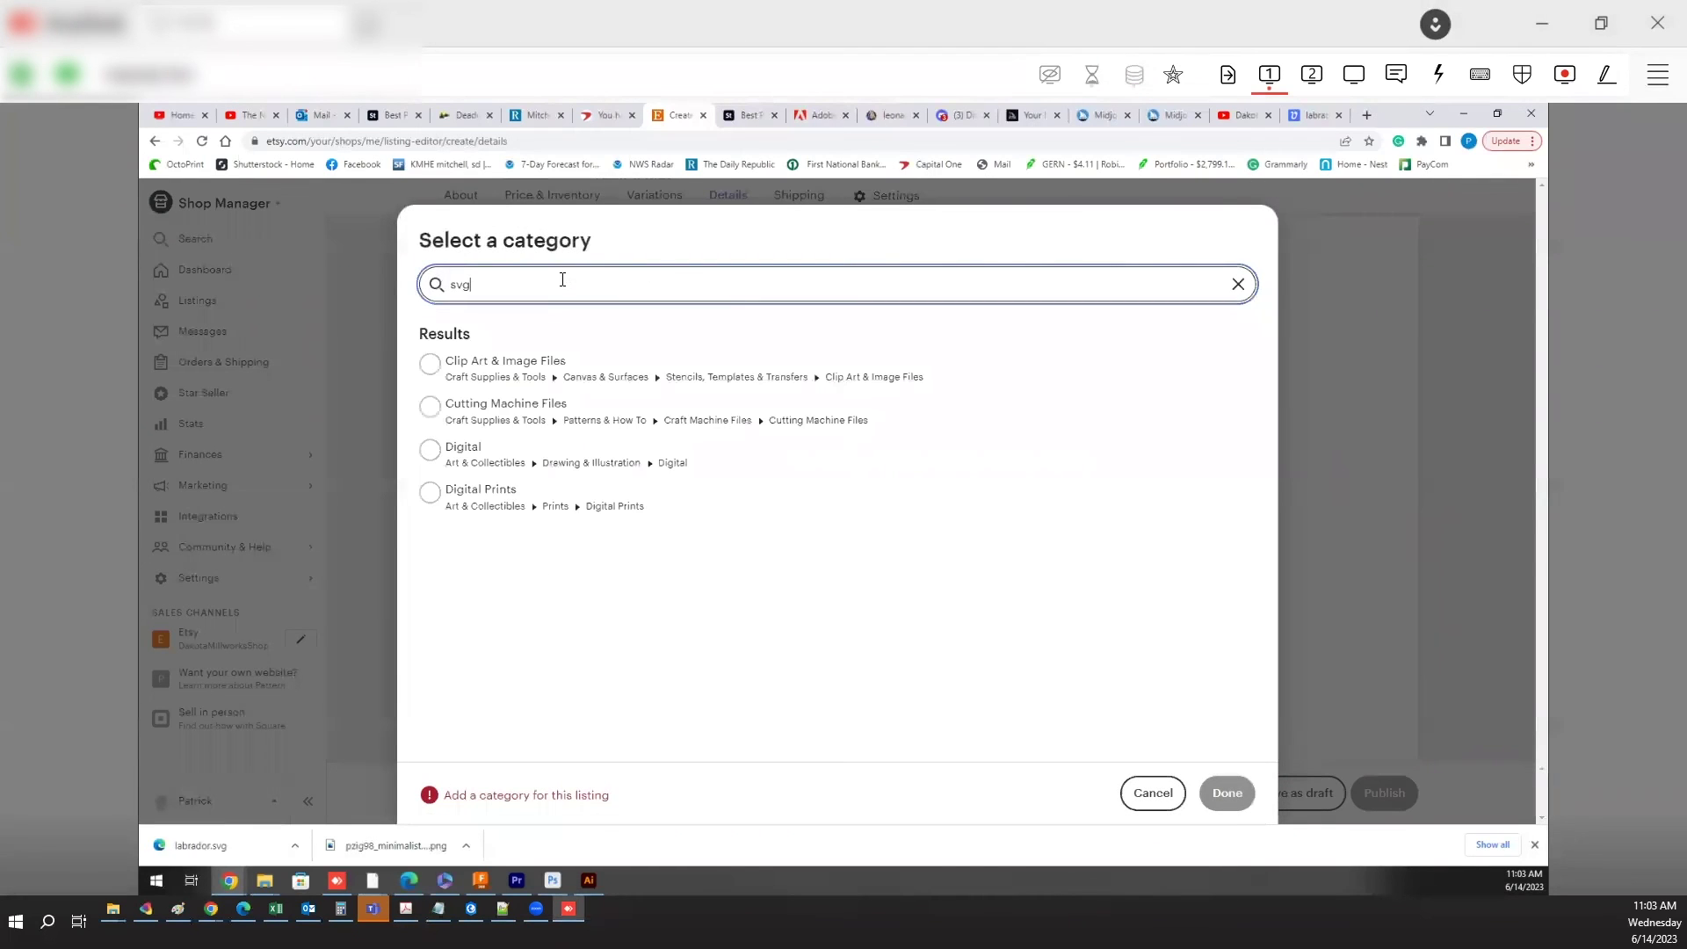
{"action": "left_click", "coordinate": [435, 367]}
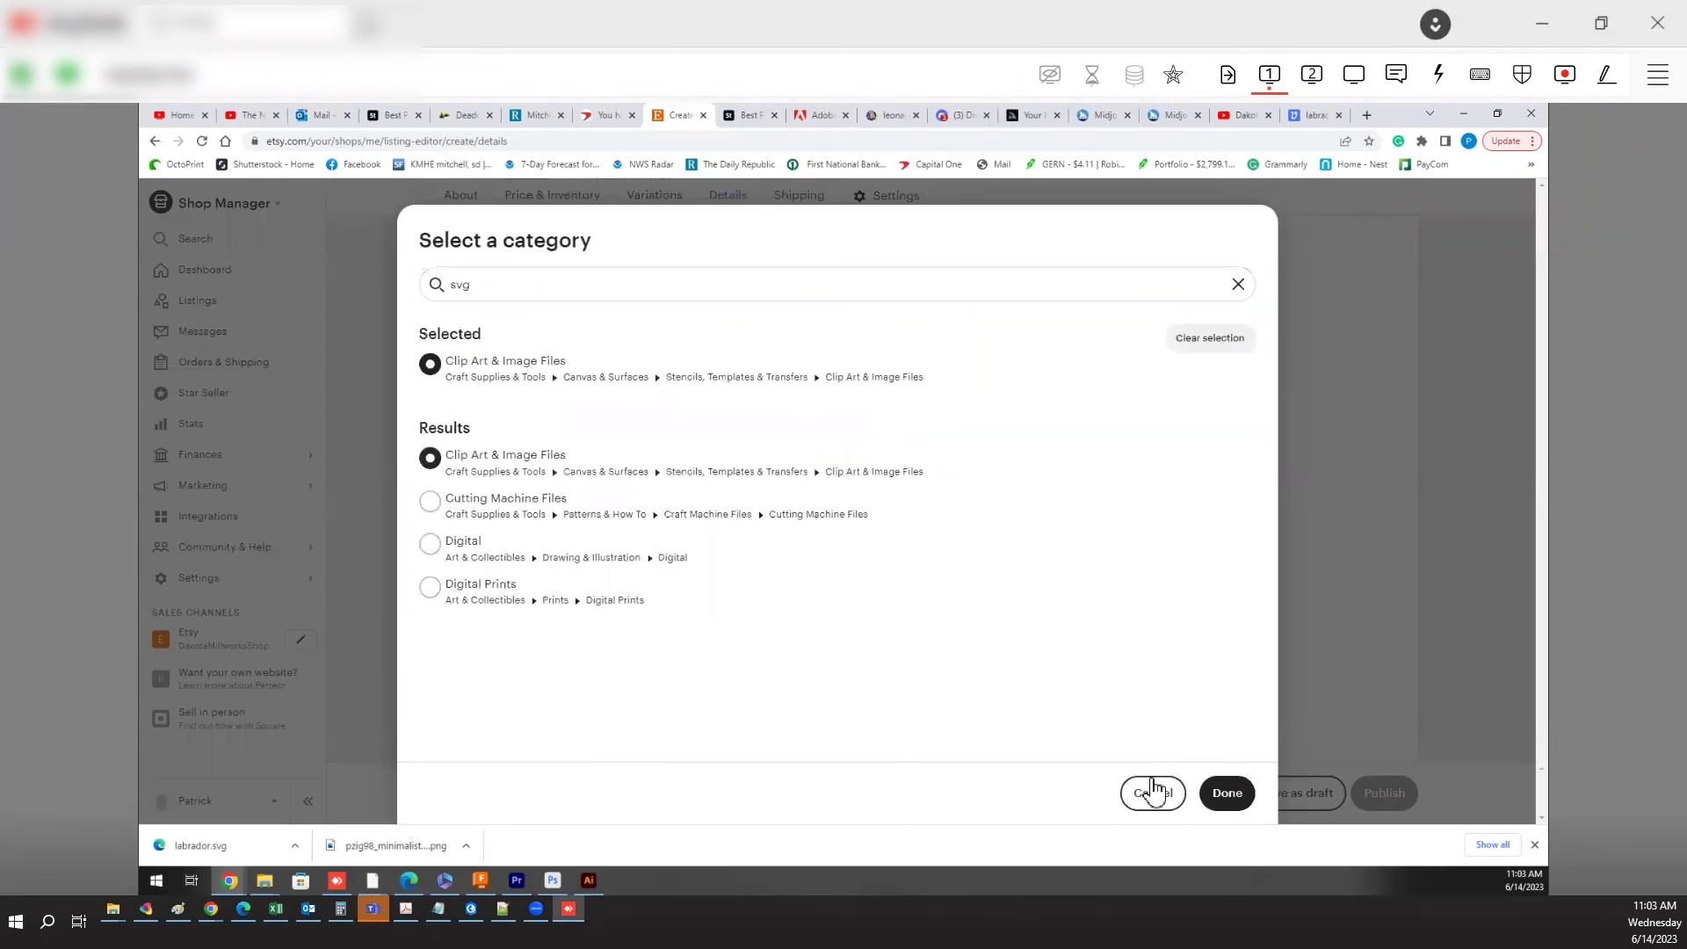
{"action": "left_click", "coordinate": [1228, 794]}
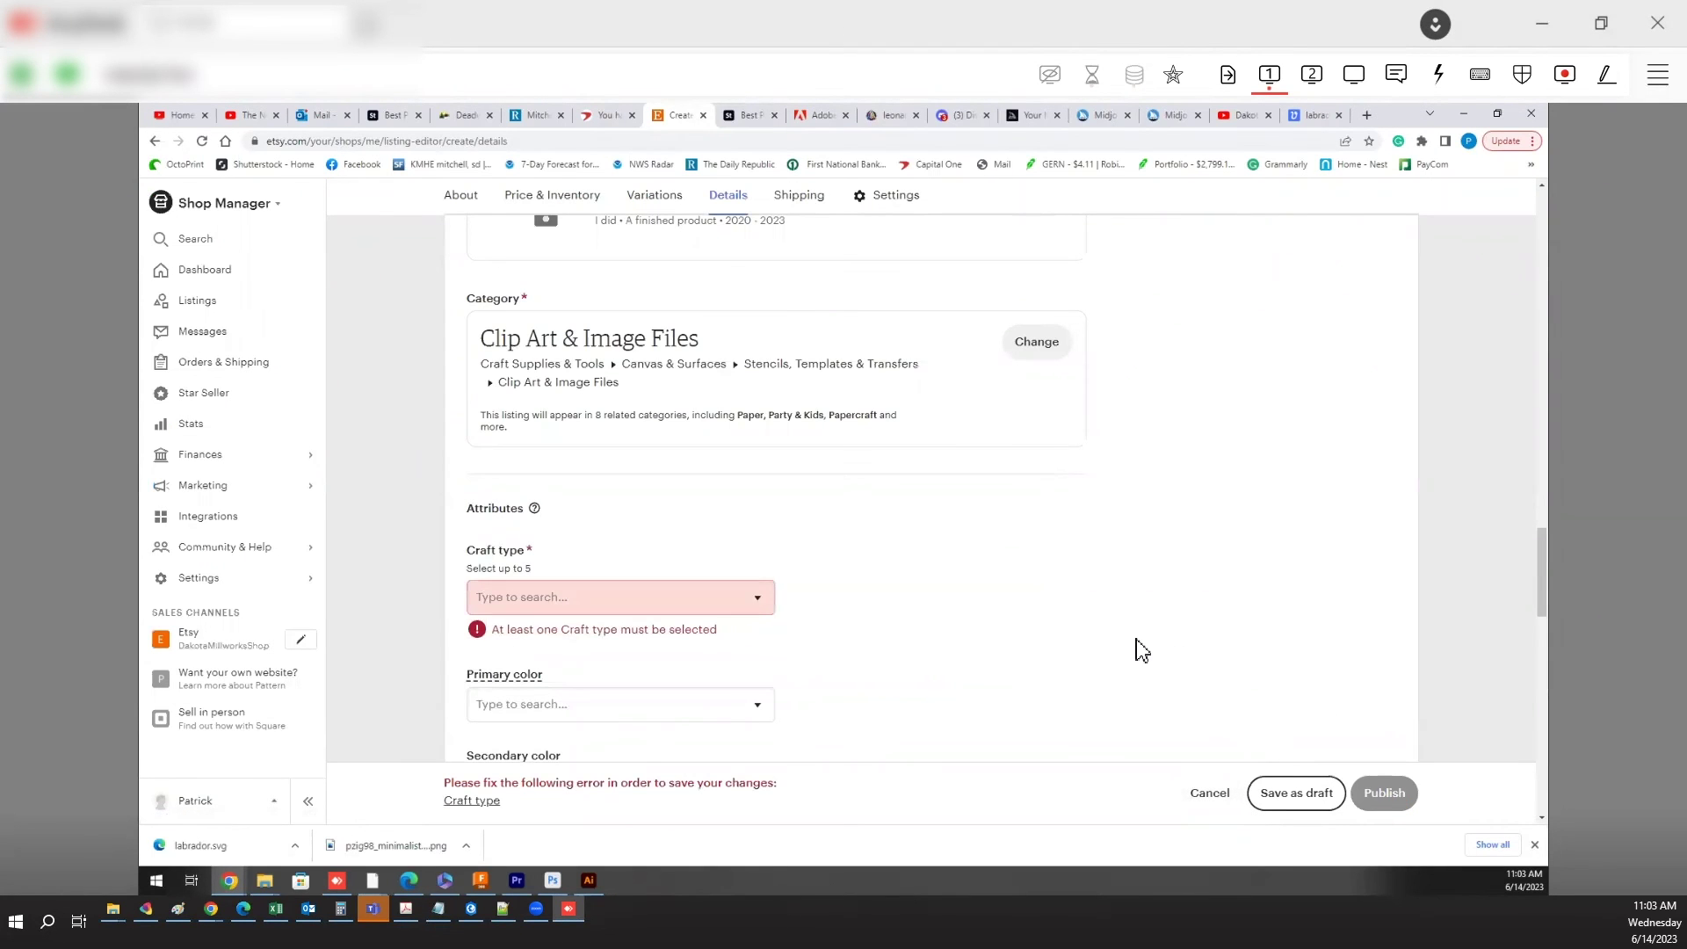
- Add craft types Card making & stationery, Collage, Kids' crafts and Scrapbooking, then publish the listing
{"action": "left_click", "coordinate": [697, 601]}
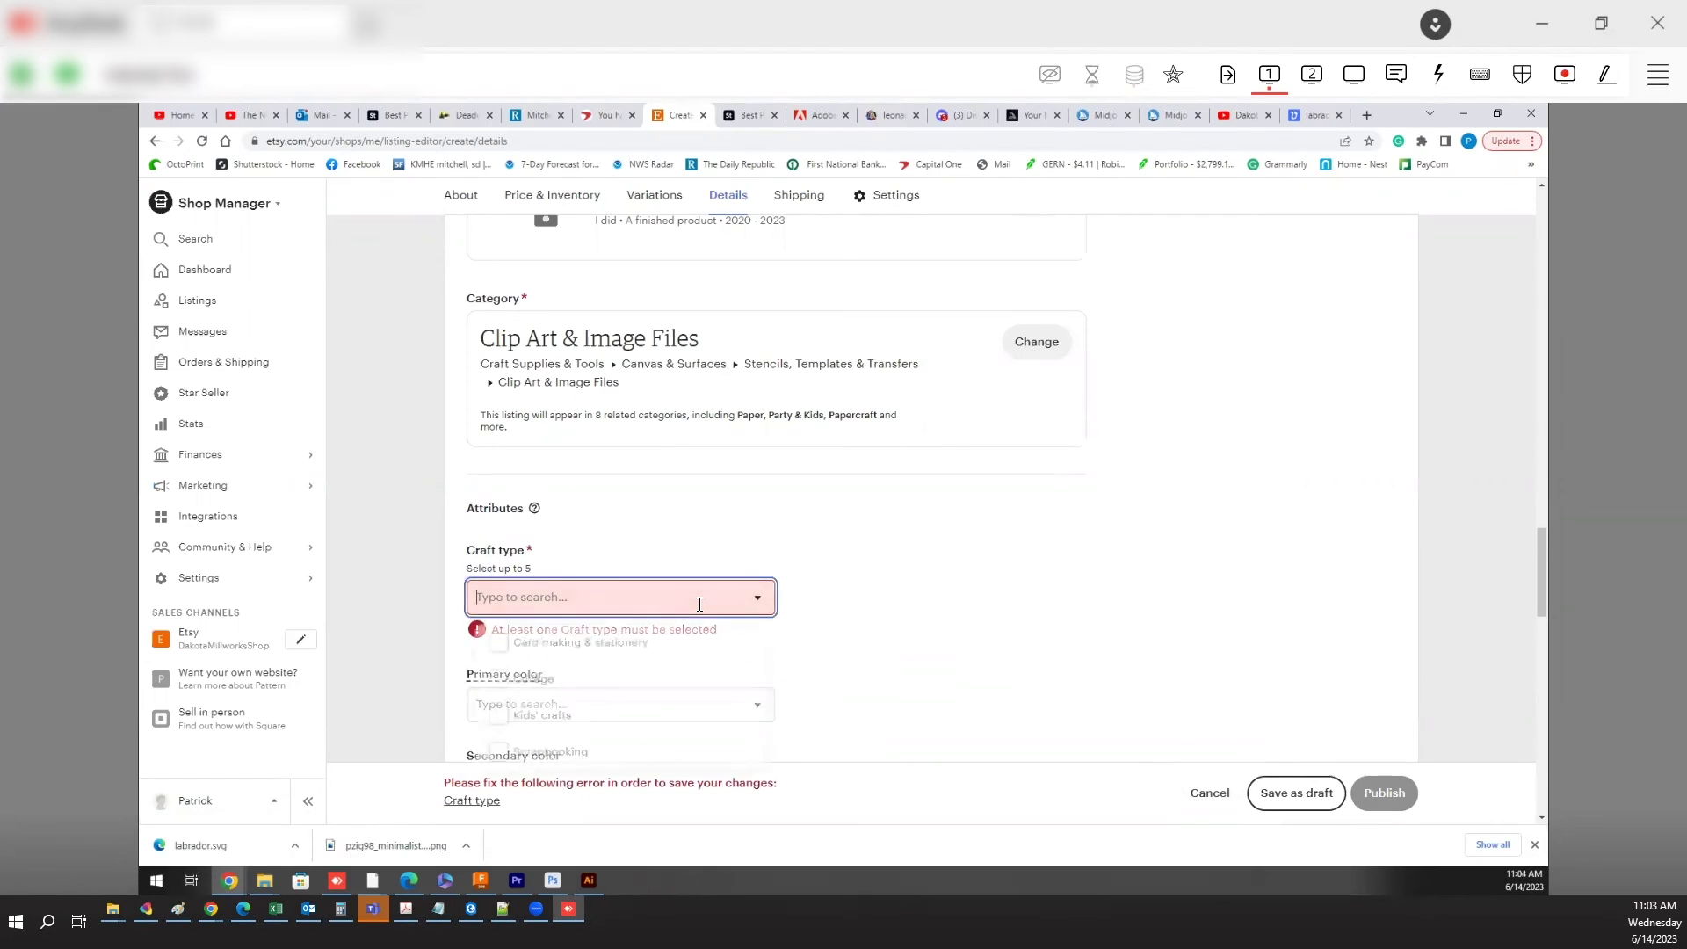
{"action": "left_click", "coordinate": [492, 648]}
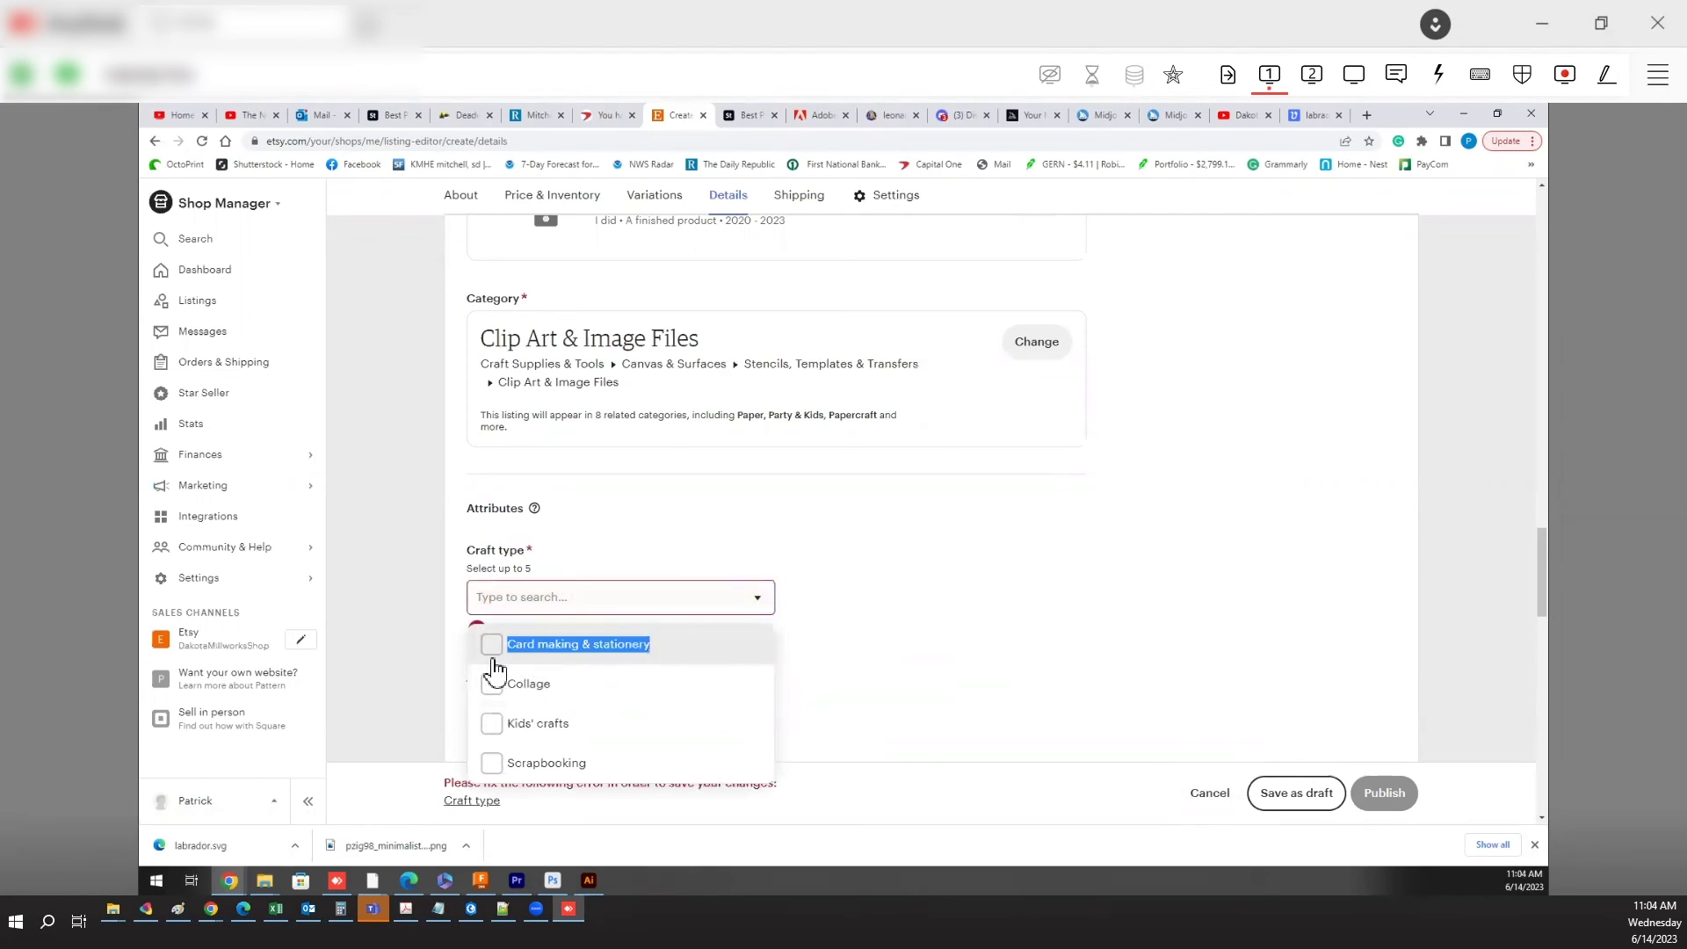
{"action": "left_click", "coordinate": [493, 685]}
{"action": "left_click", "coordinate": [492, 724]}
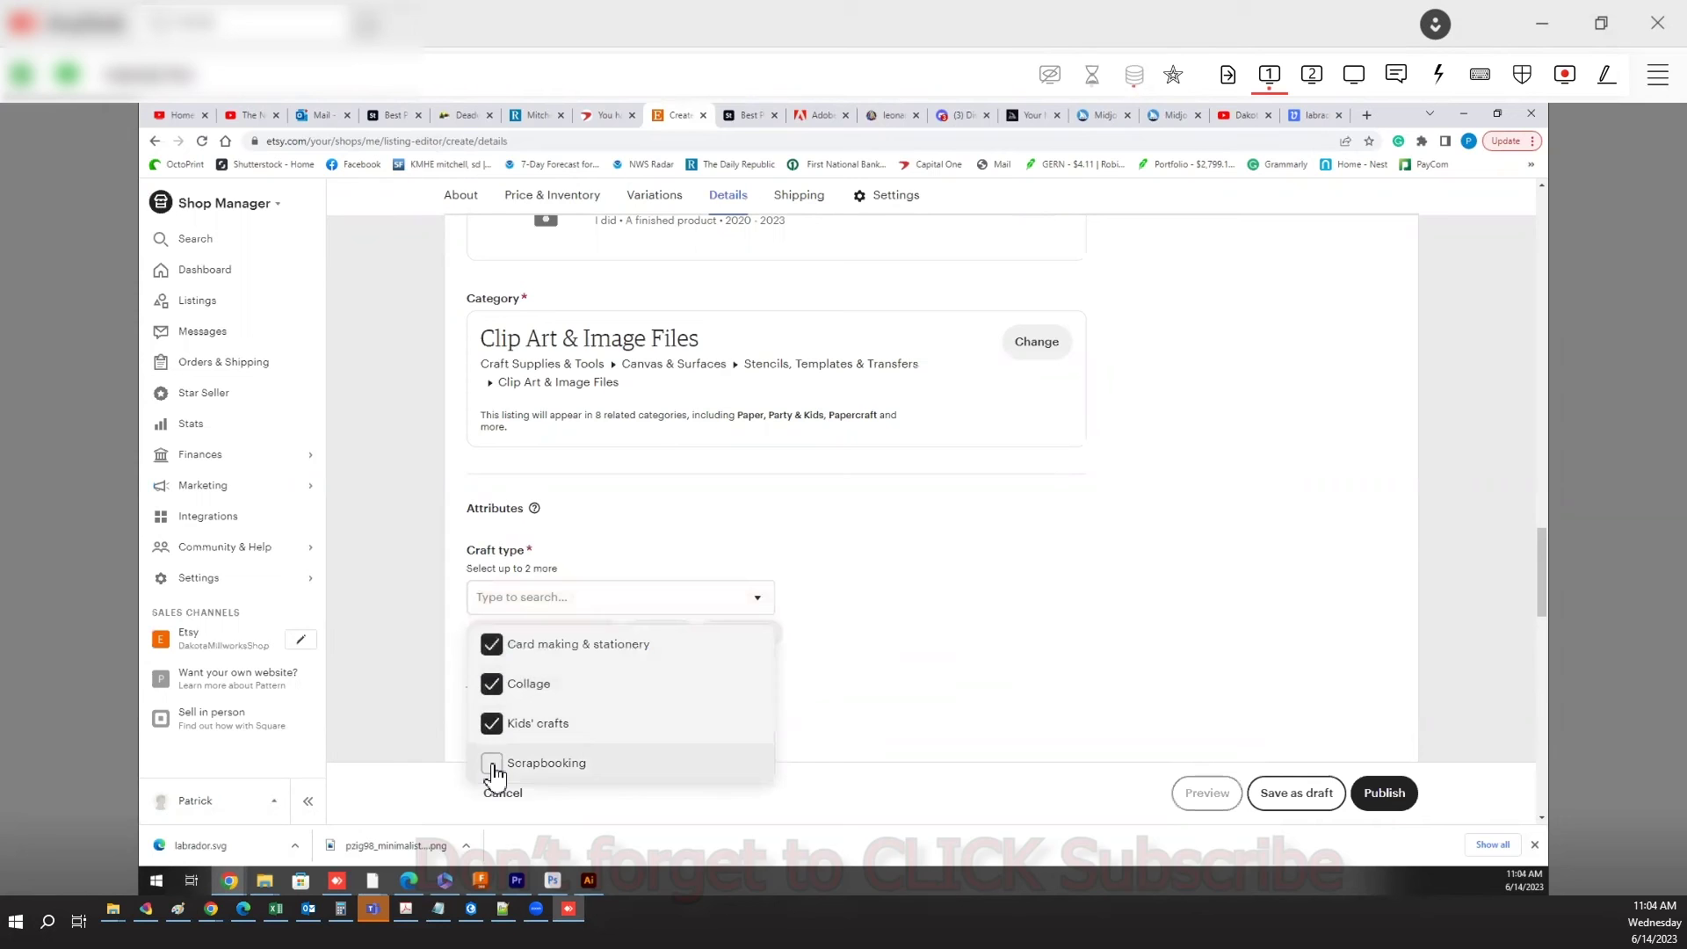
{"action": "left_click", "coordinate": [491, 762]}
{"action": "left_click", "coordinate": [1368, 813]}
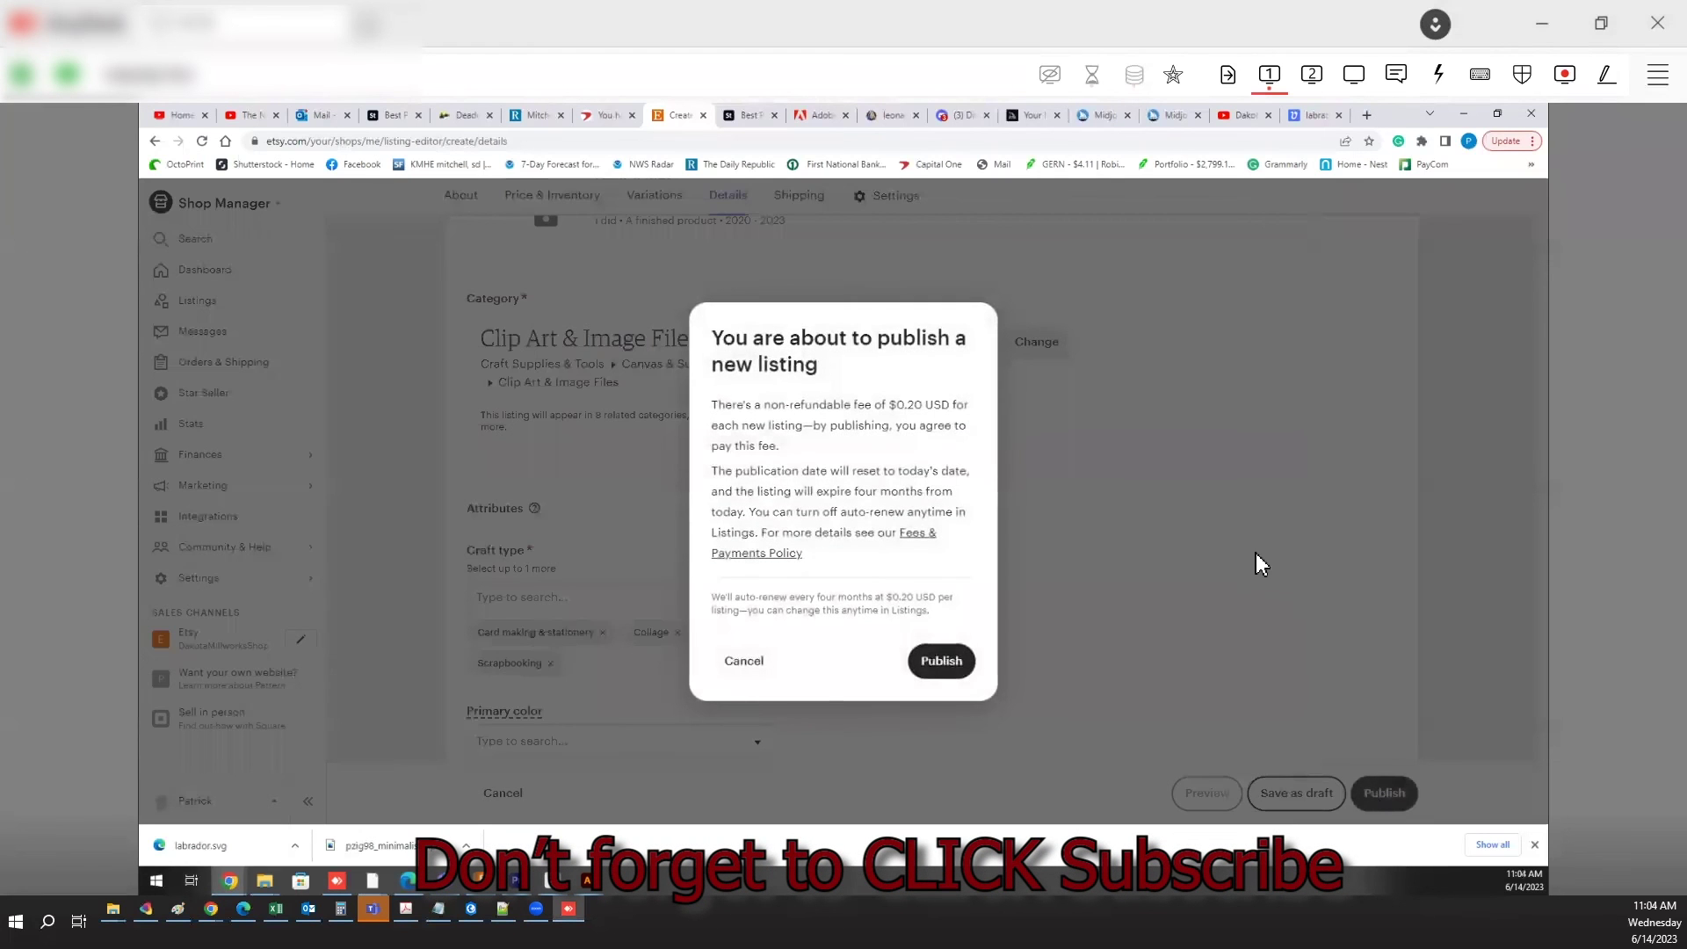
{"action": "left_click", "coordinate": [938, 666]}
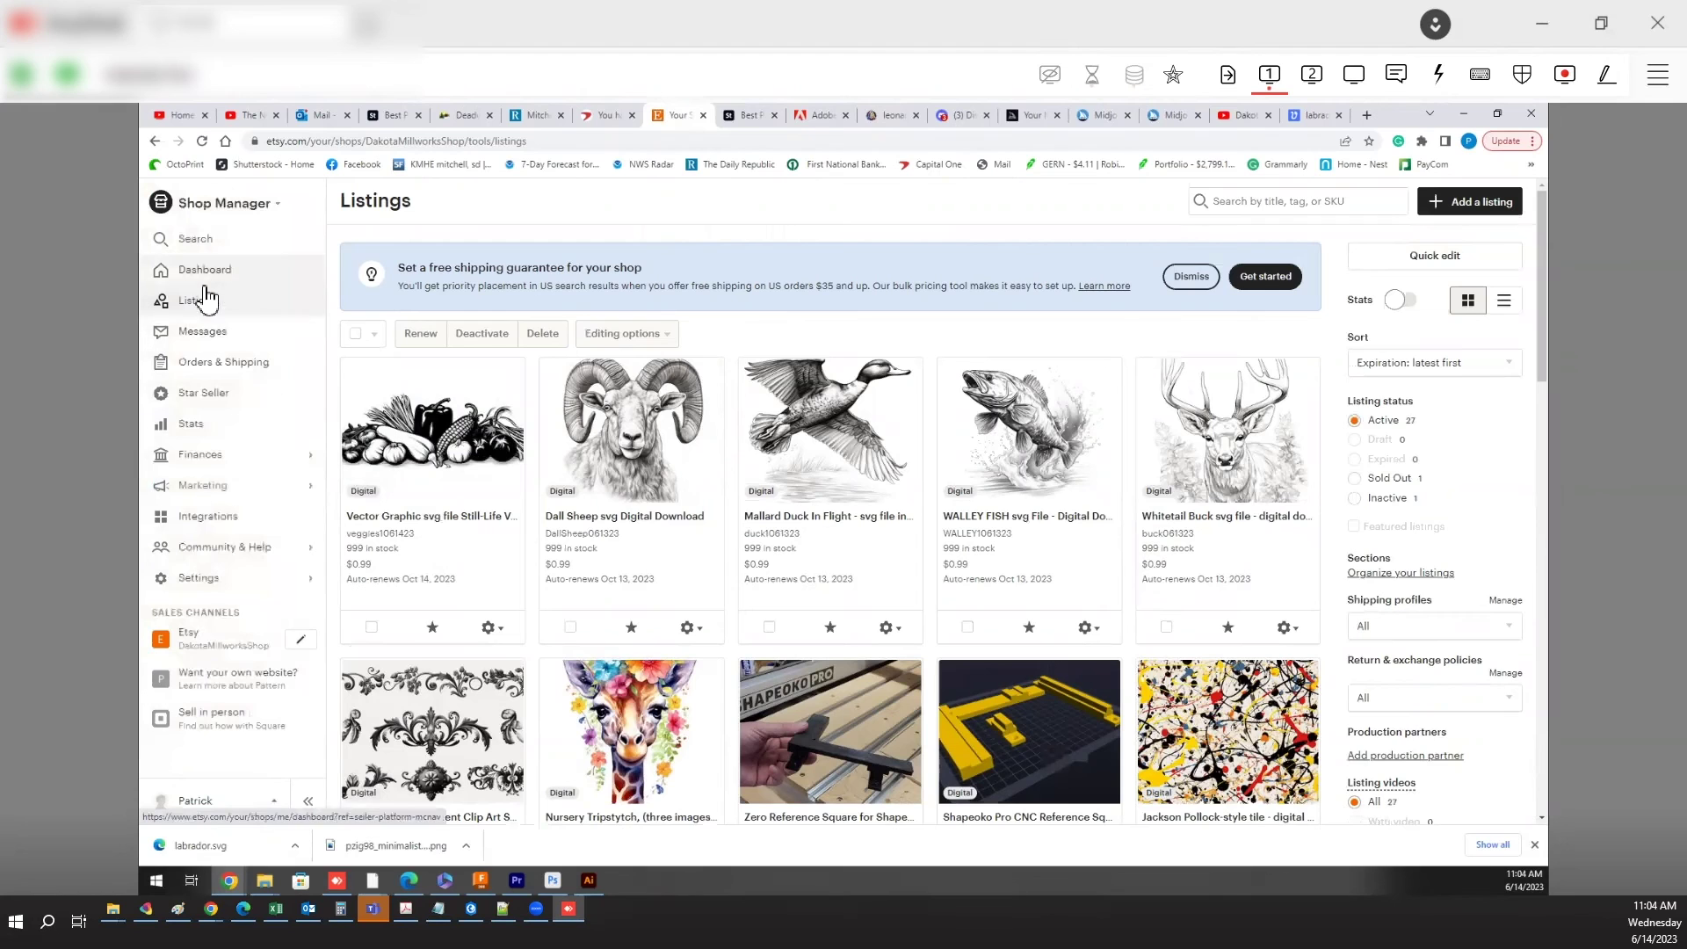
- Go to Marketing > Etsy Ads and filter the listings to Not advertised
{"action": "left_click", "coordinate": [213, 488]}
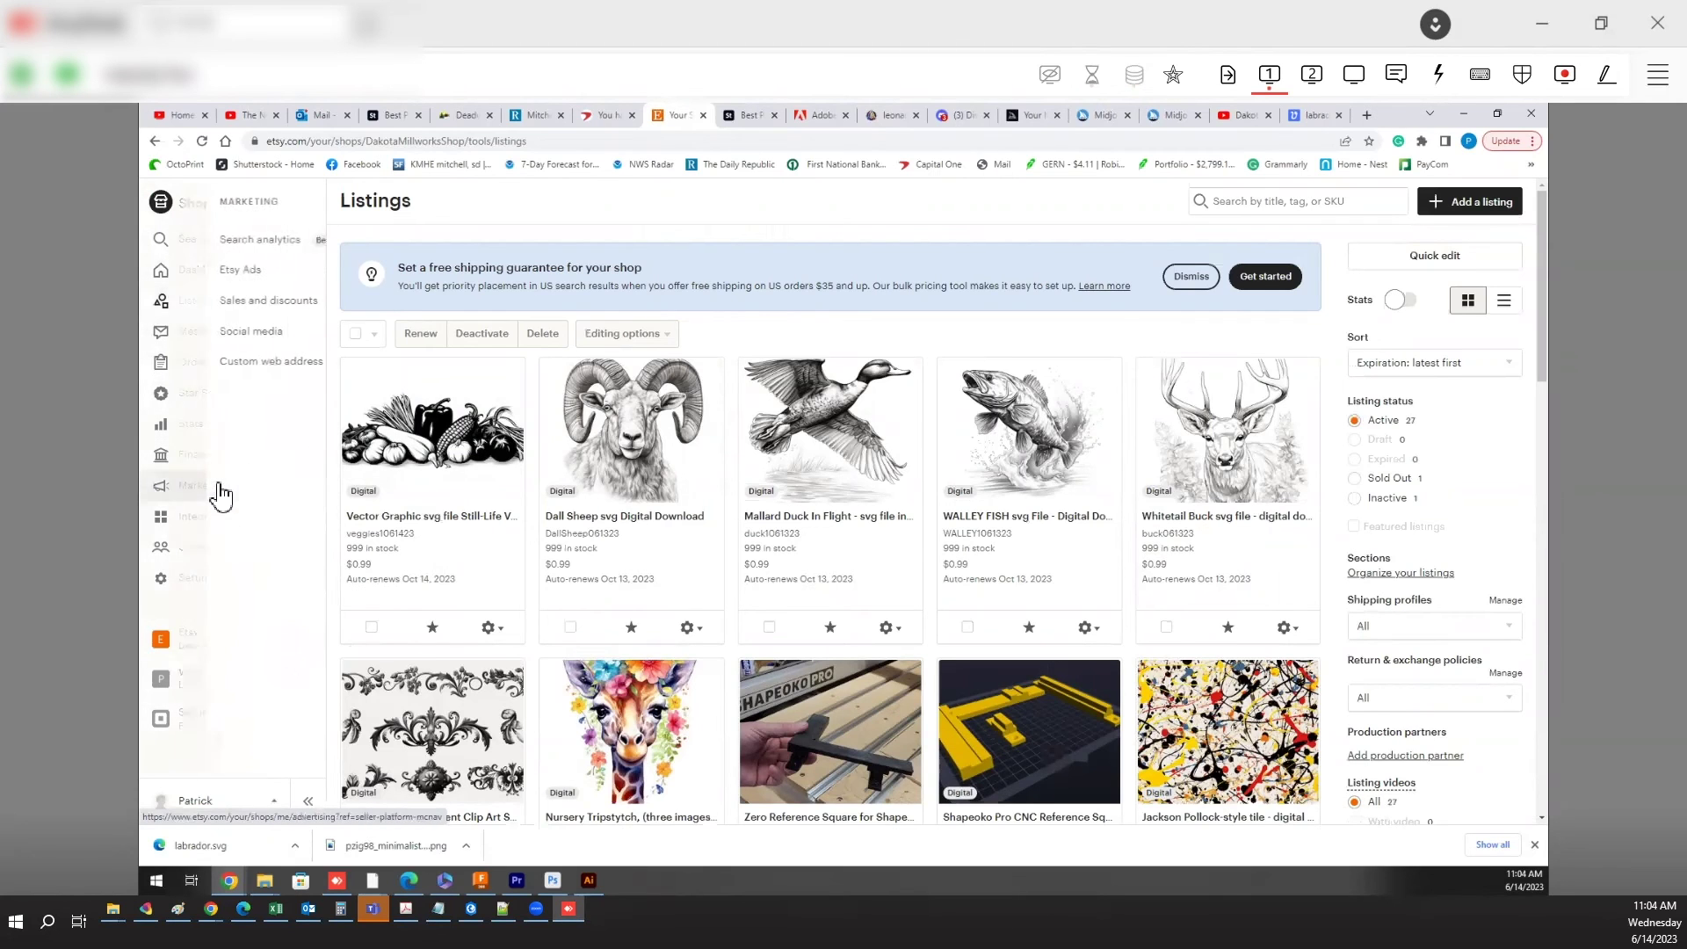
{"action": "left_click", "coordinate": [224, 271]}
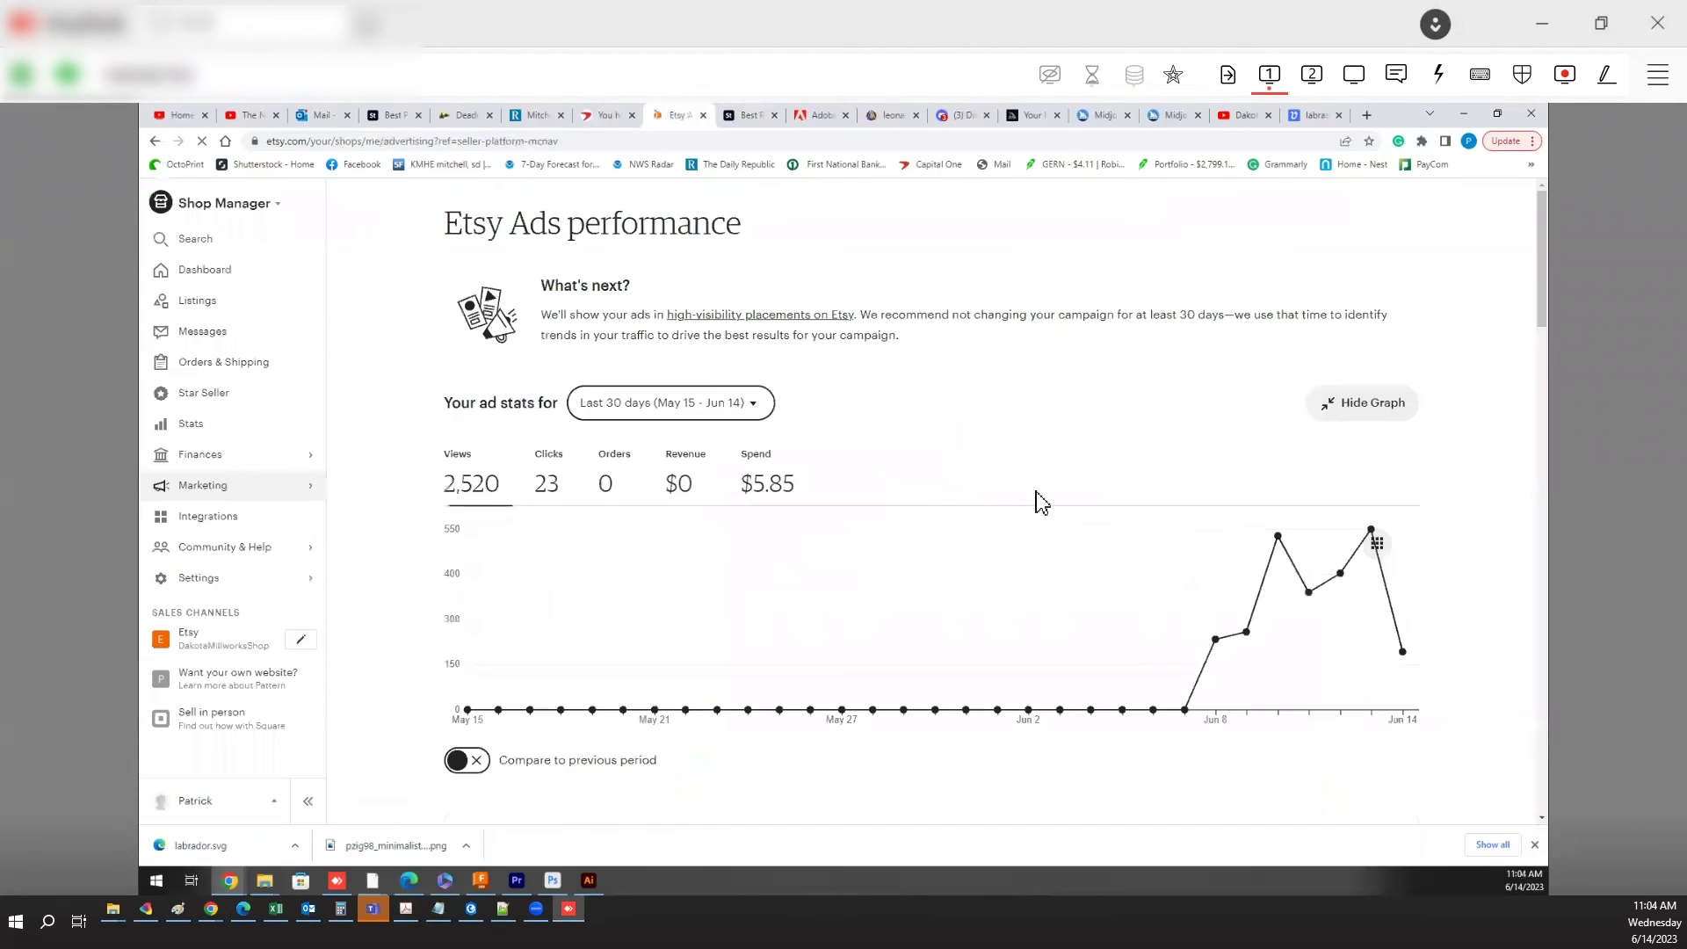
{"action": "scroll", "coordinate": [998, 471], "scroll_direction": "down", "scroll_amount": 10}
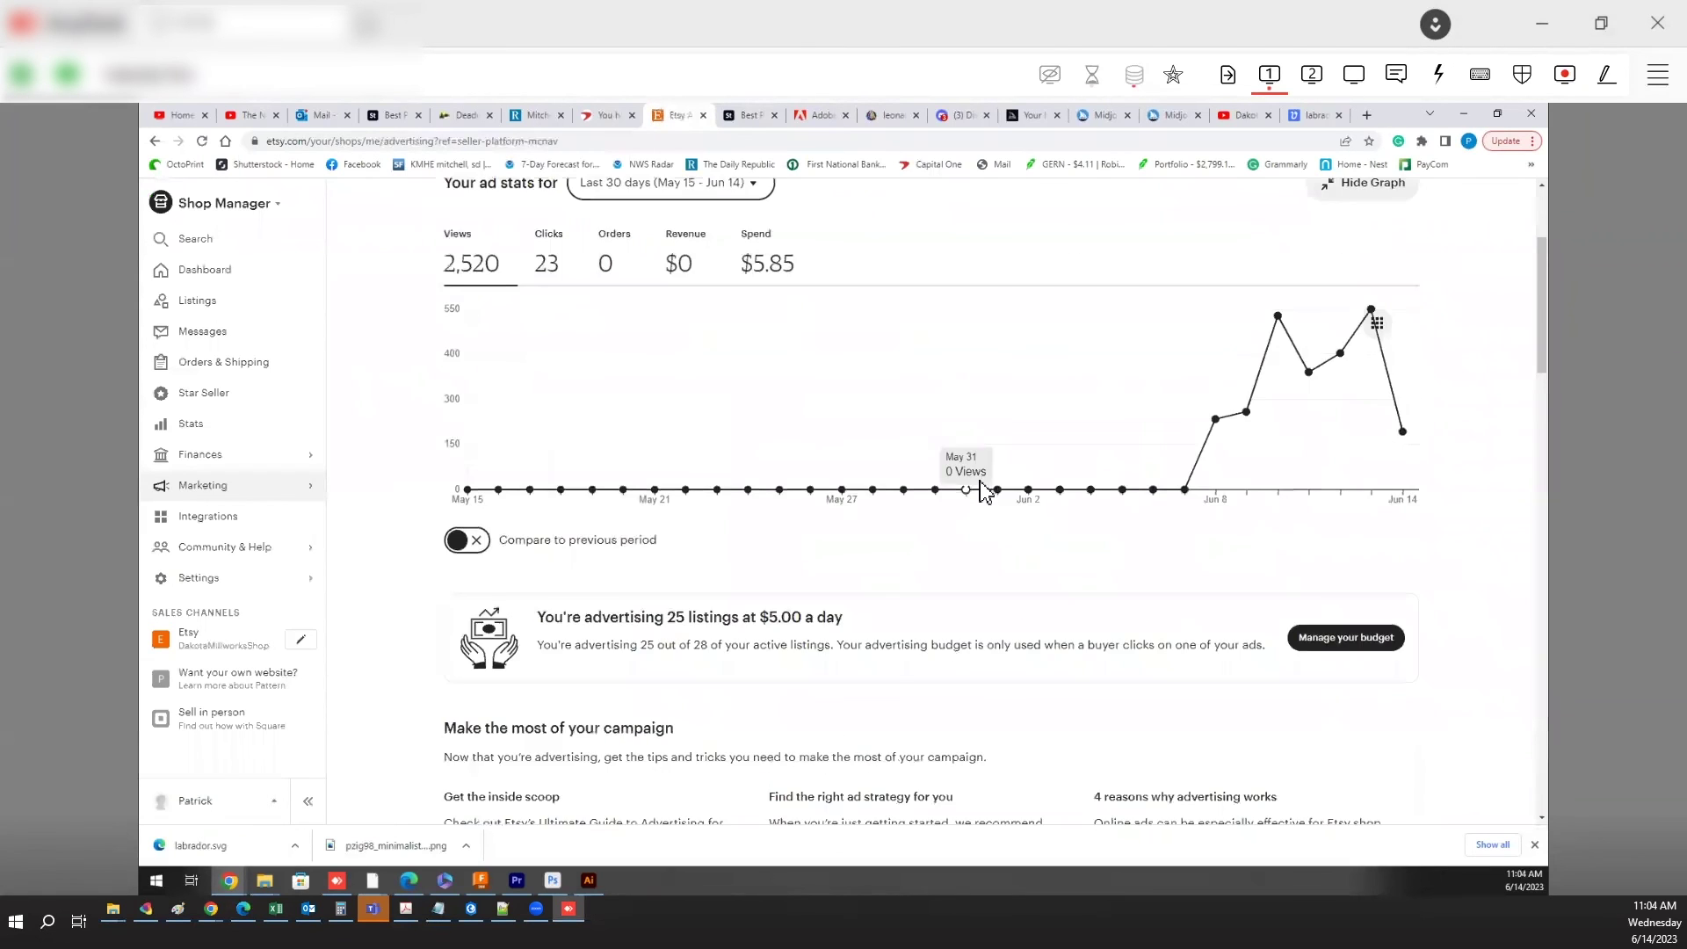
{"action": "scroll", "coordinate": [979, 479], "scroll_direction": "down", "scroll_amount": 3}
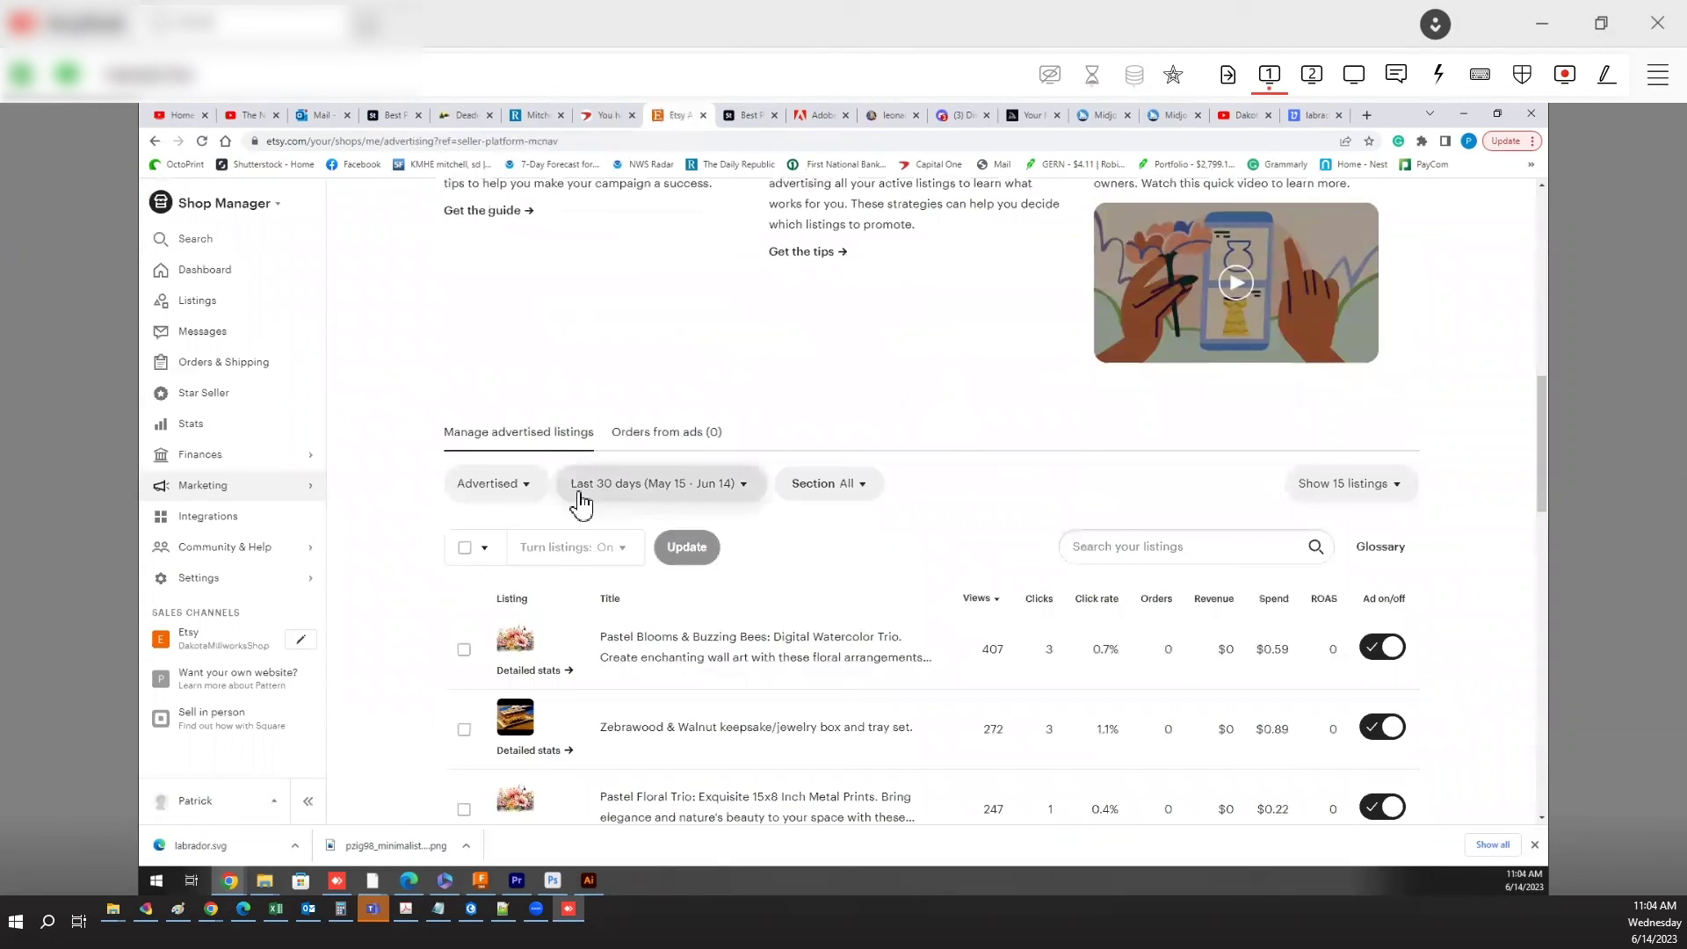
{"action": "left_click", "coordinate": [526, 489]}
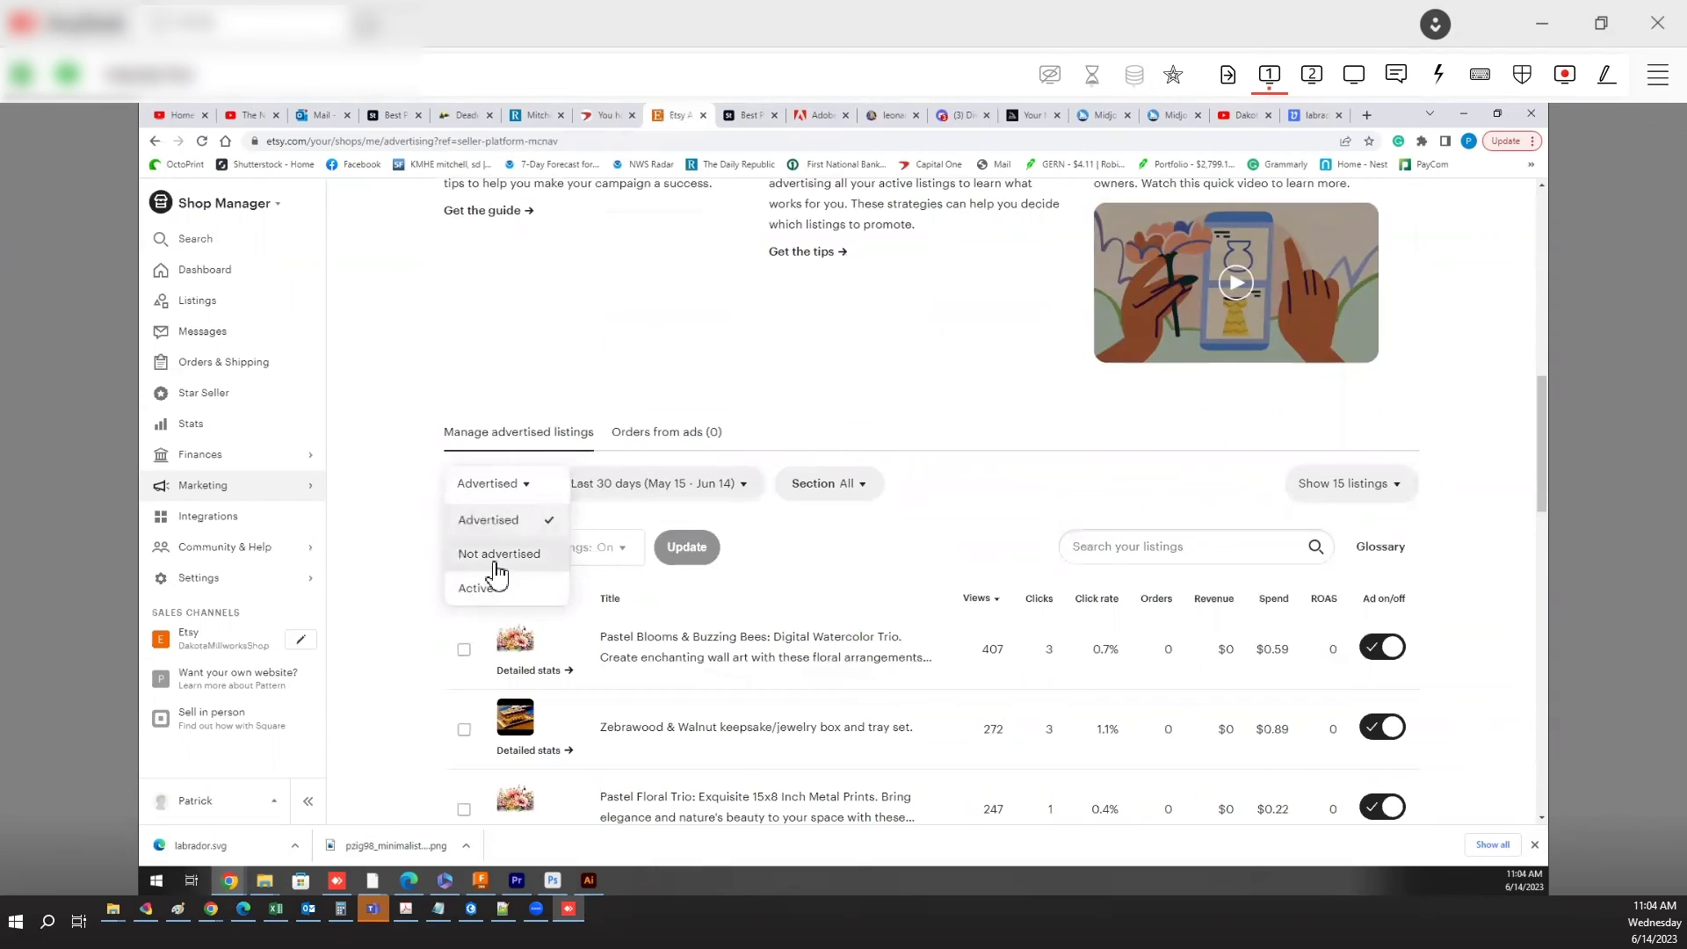
{"action": "left_click", "coordinate": [493, 556]}
- Switch on ads for the Golden Labrador listing, then filter back to Advertised listings
{"action": "scroll", "coordinate": [916, 567], "scroll_direction": "down", "scroll_amount": 3}
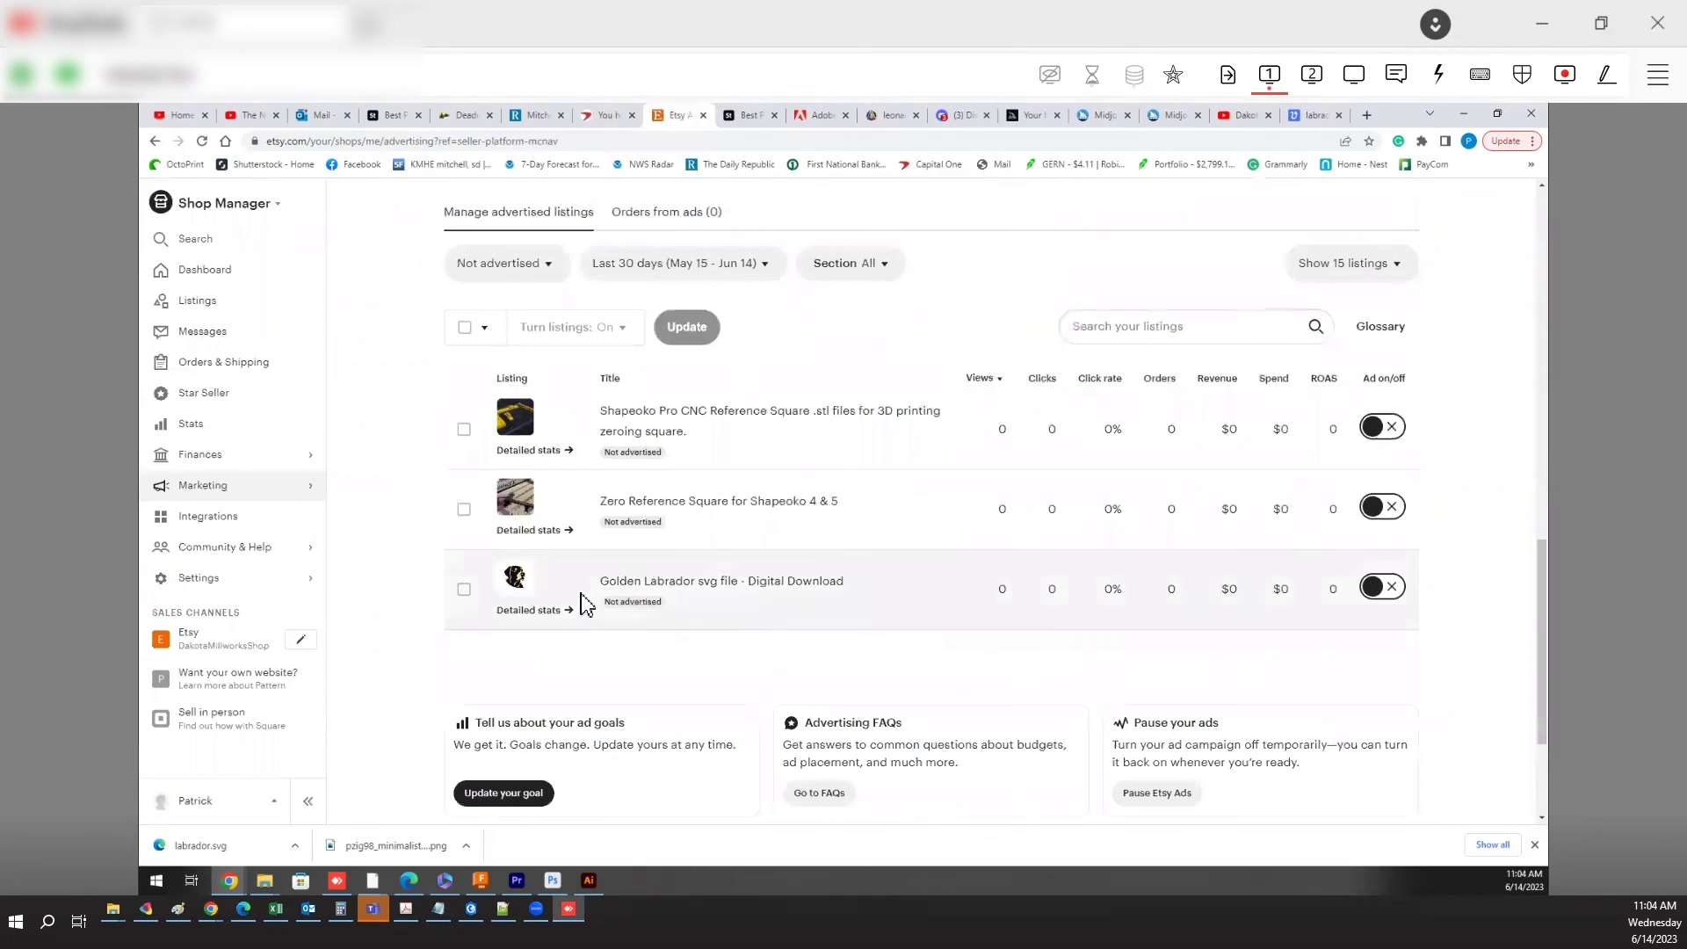
{"action": "left_click", "coordinate": [1391, 598]}
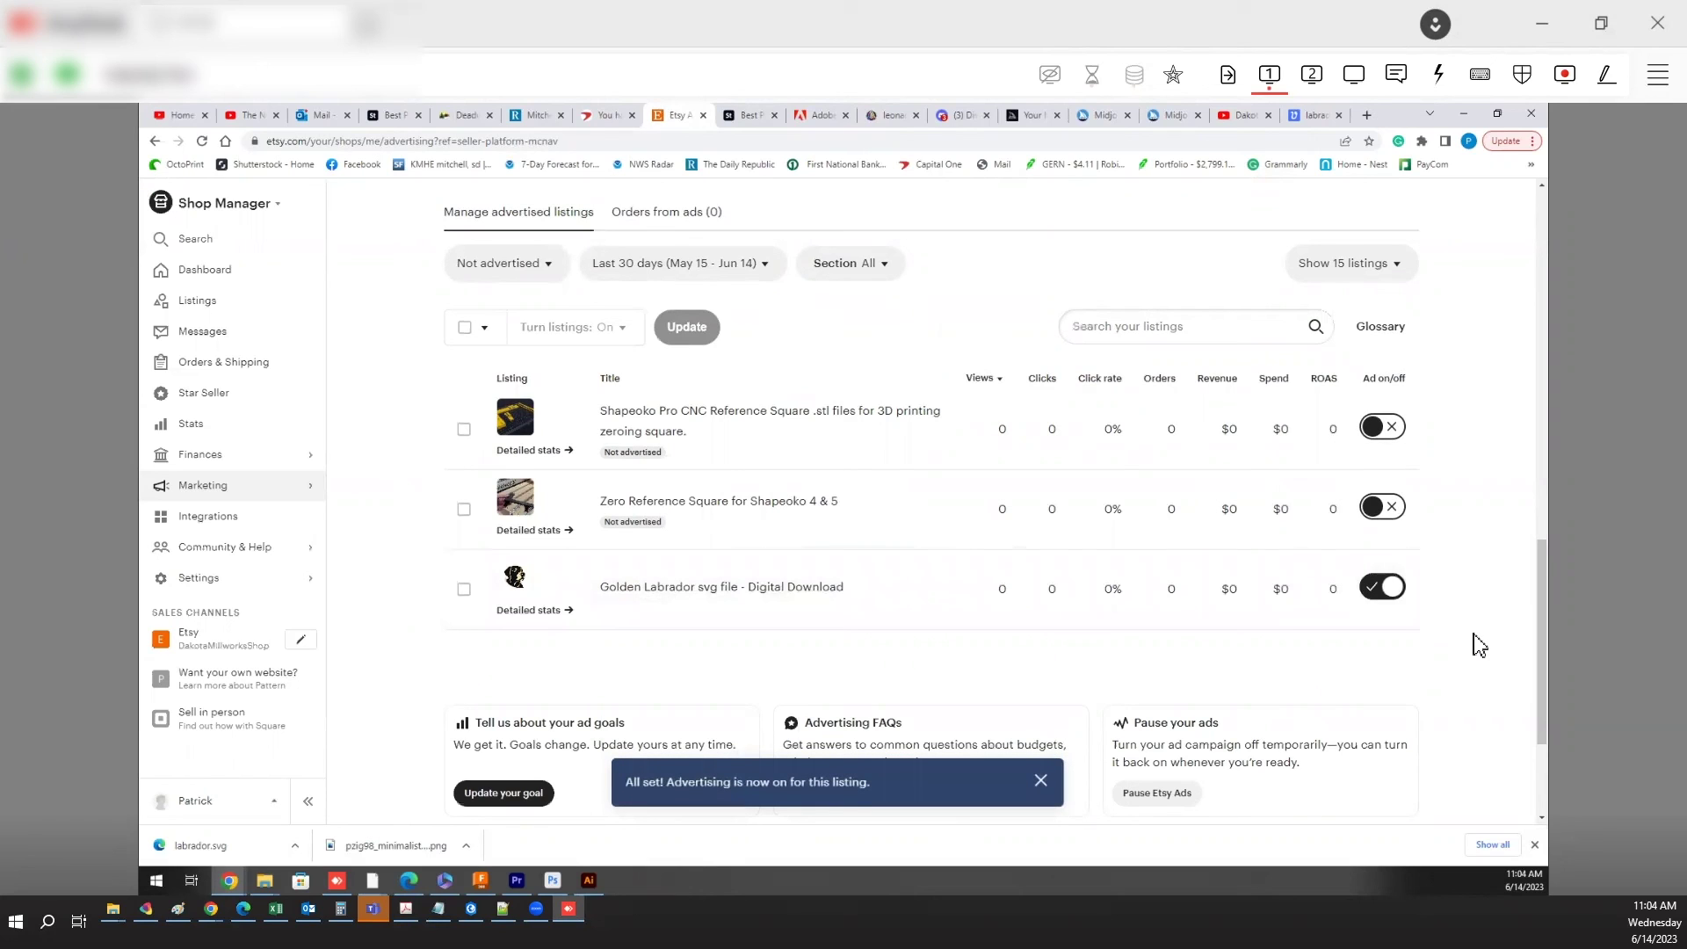
{"action": "left_click", "coordinate": [554, 280]}
{"action": "left_click", "coordinate": [493, 298]}
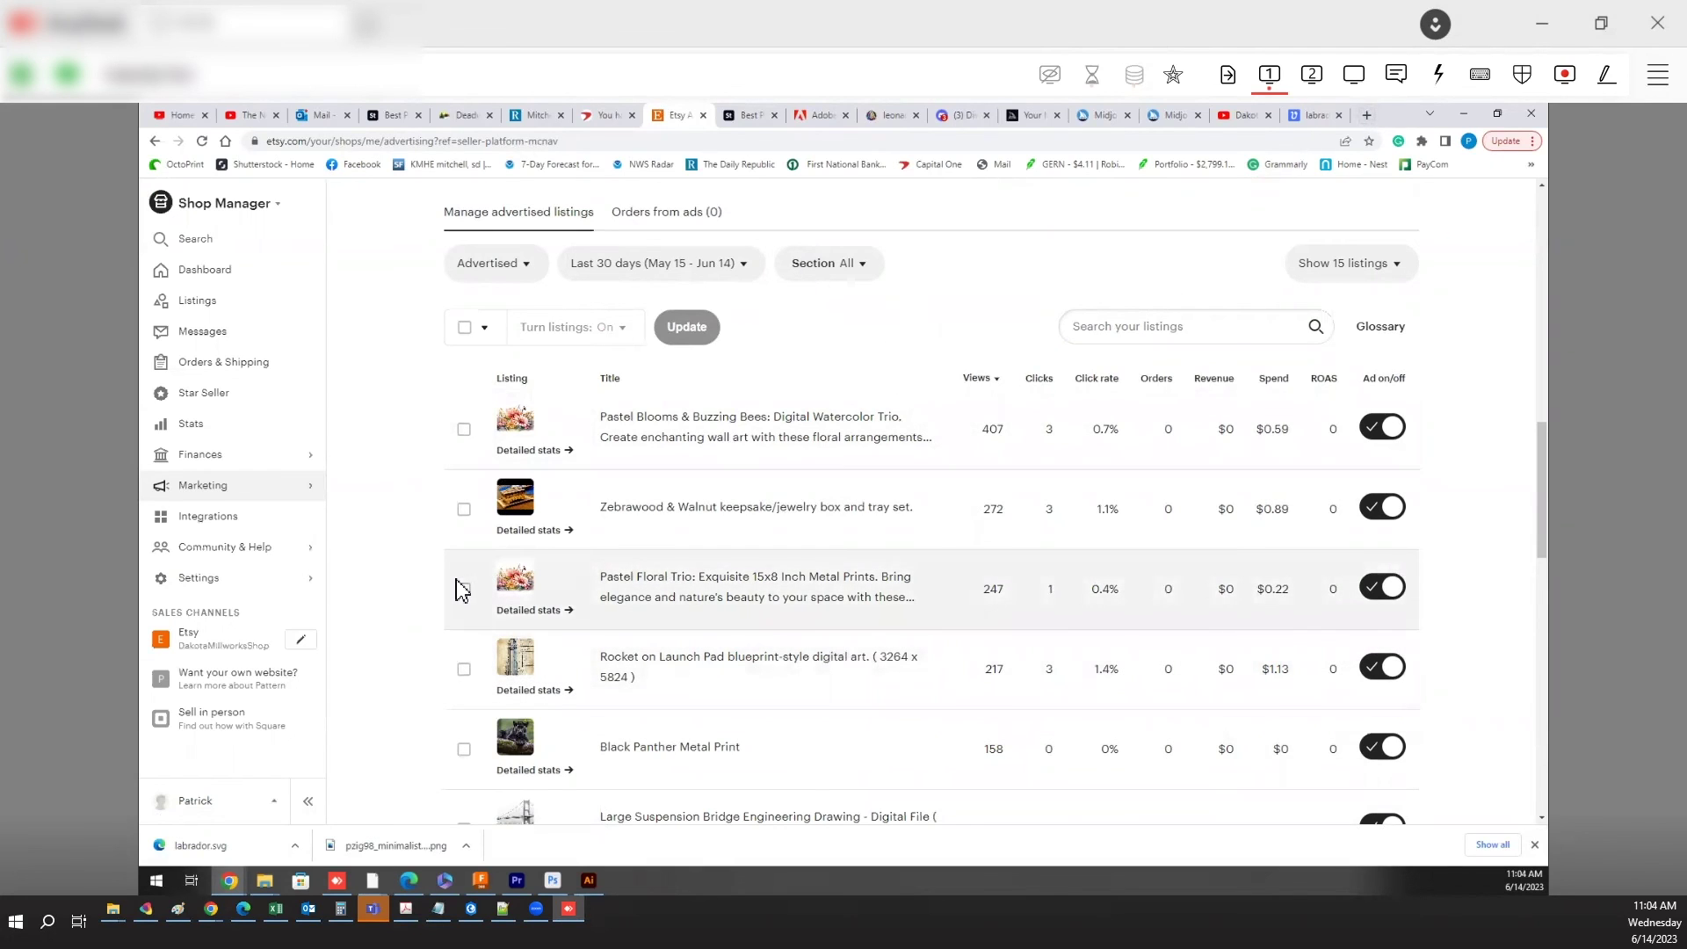
{"action": "mouse_move", "coordinate": [230, 888]}
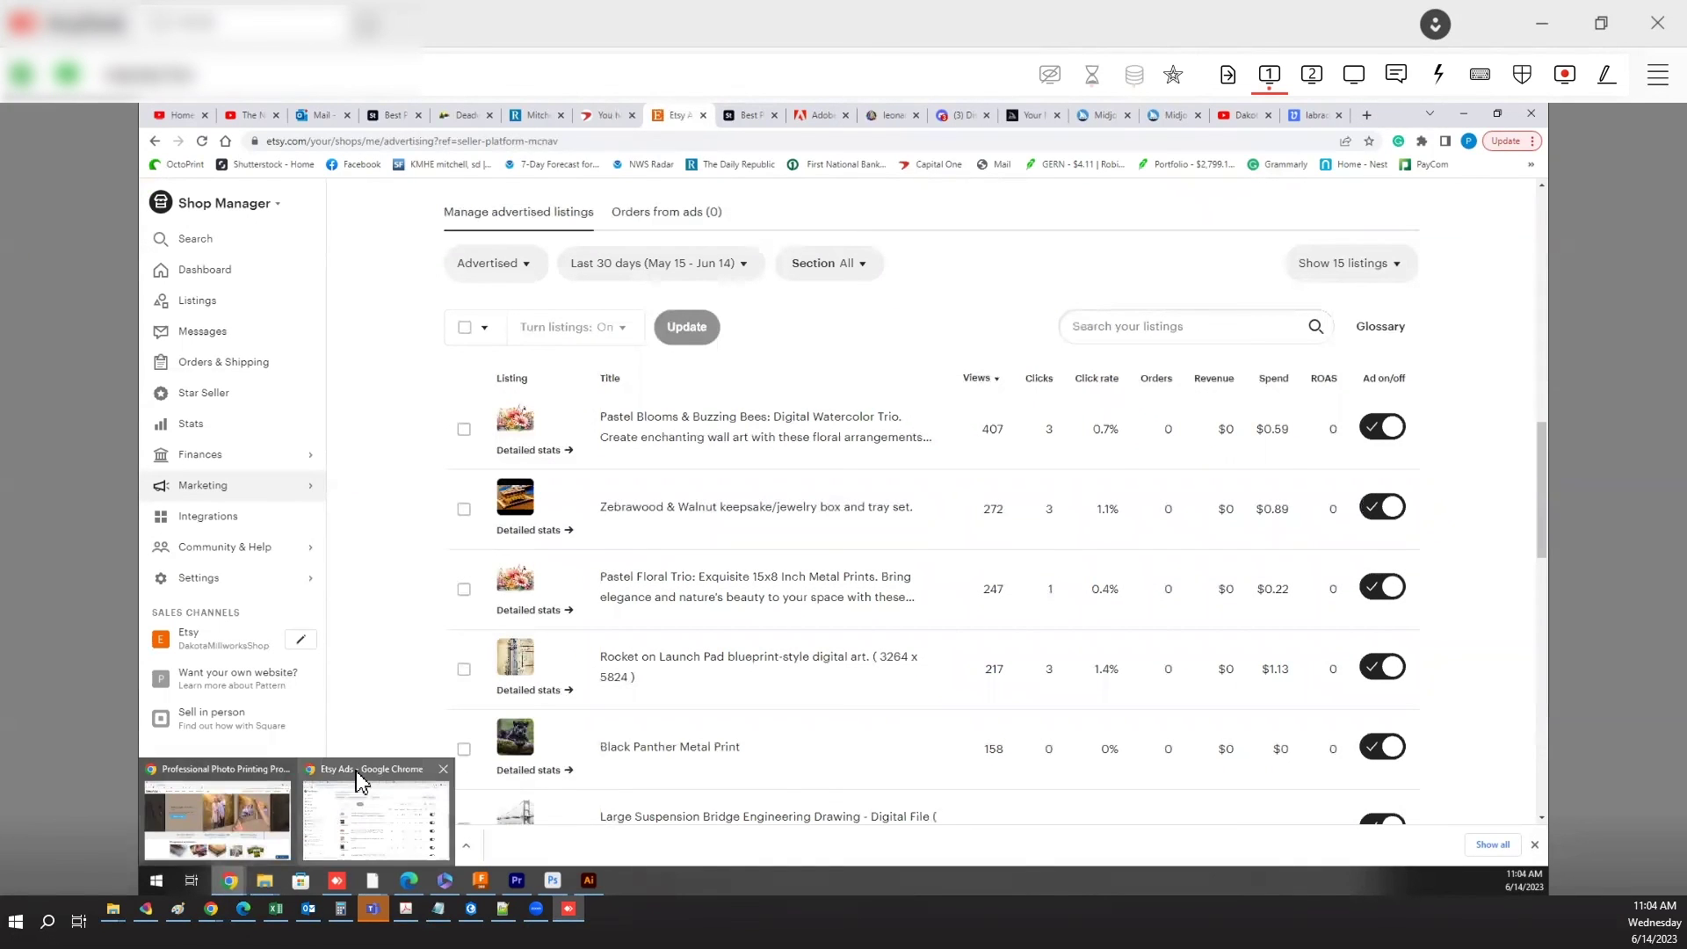
- Return to Discord's general-20 channel and scroll to the upscaled golden labrador Image #3 message
{"action": "left_click", "coordinate": [944, 115]}
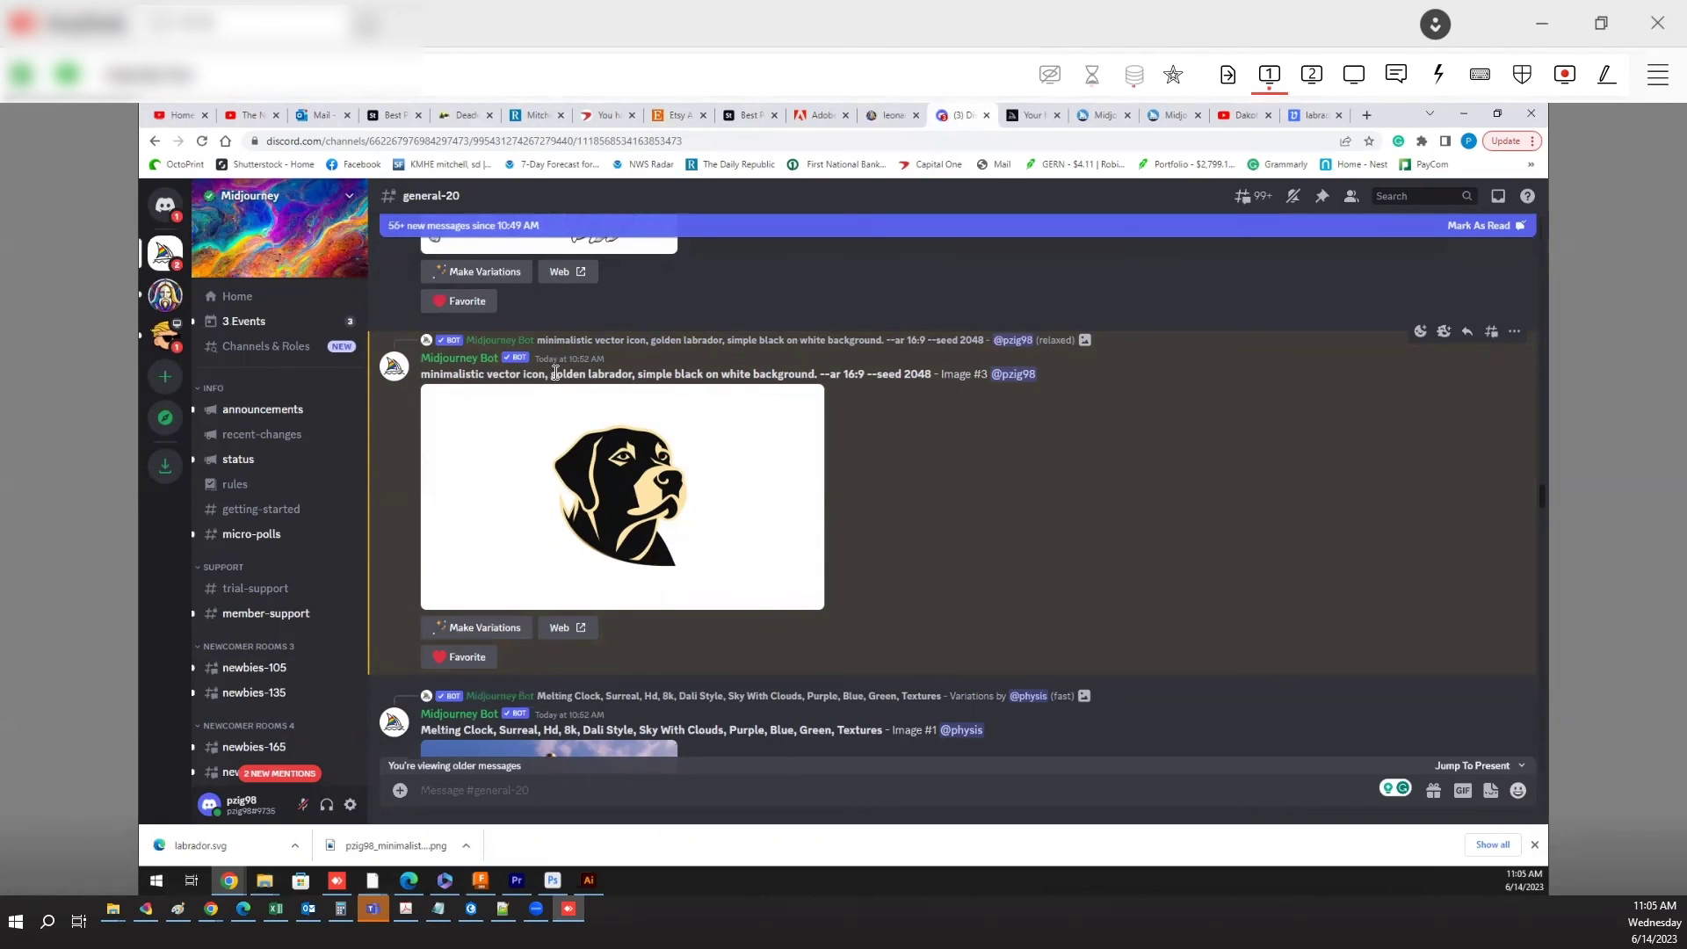
{"action": "scroll", "coordinate": [973, 471], "scroll_direction": "up", "scroll_amount": 3}
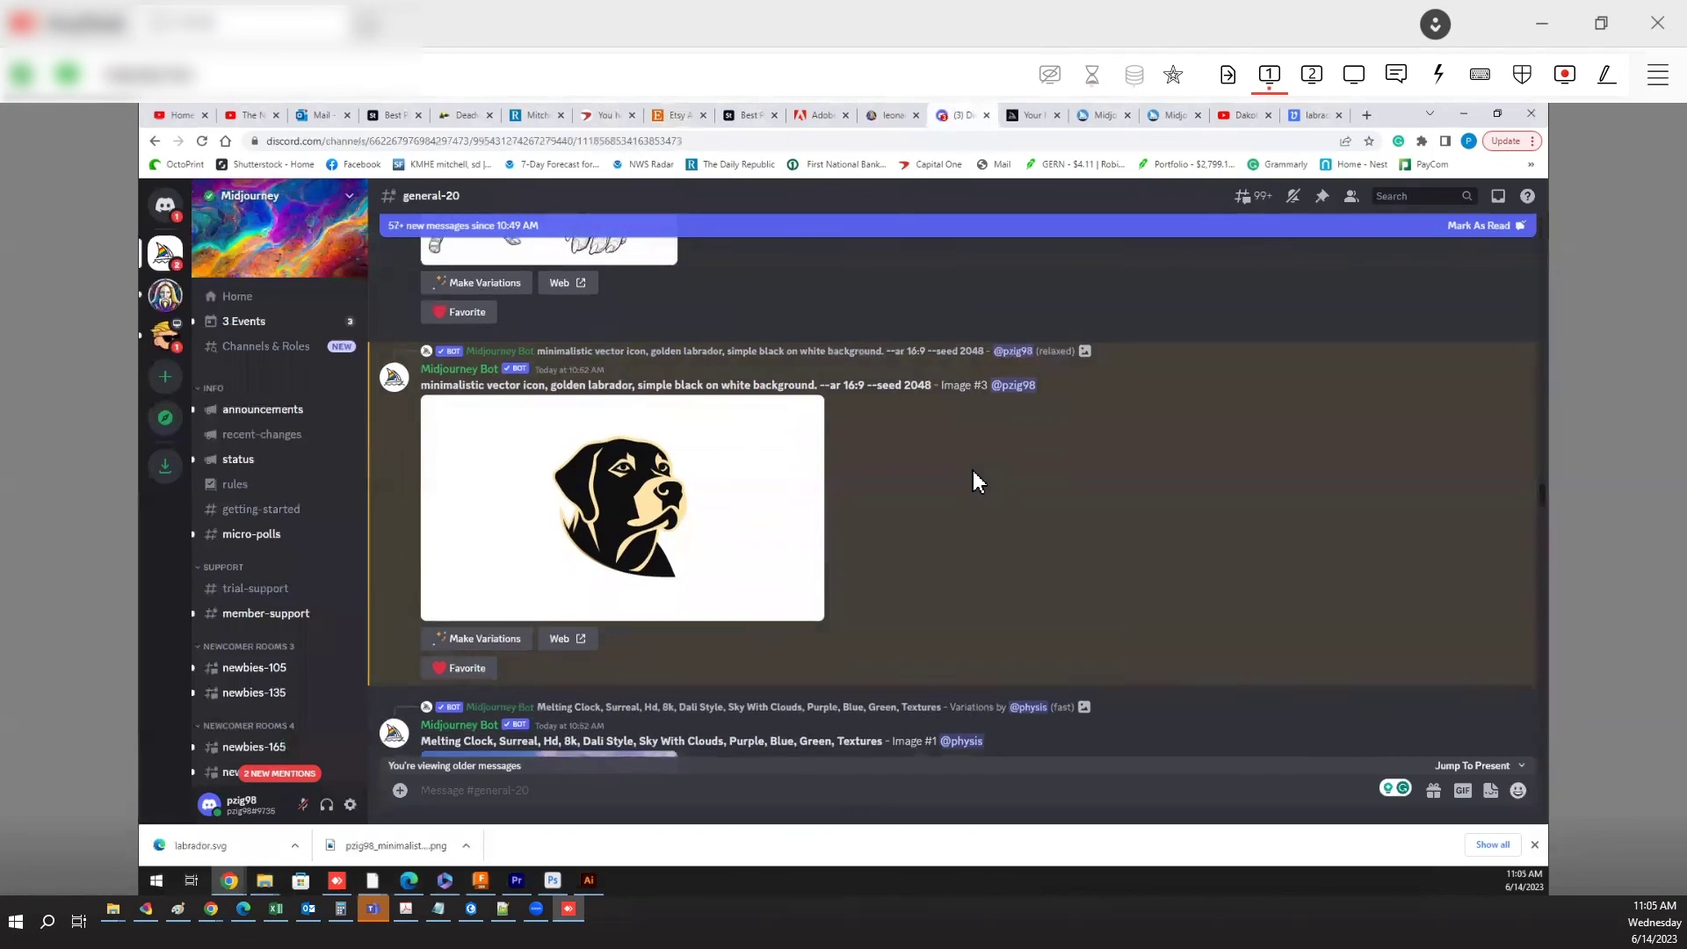
{"action": "scroll", "coordinate": [972, 472], "scroll_direction": "up", "scroll_amount": 10}
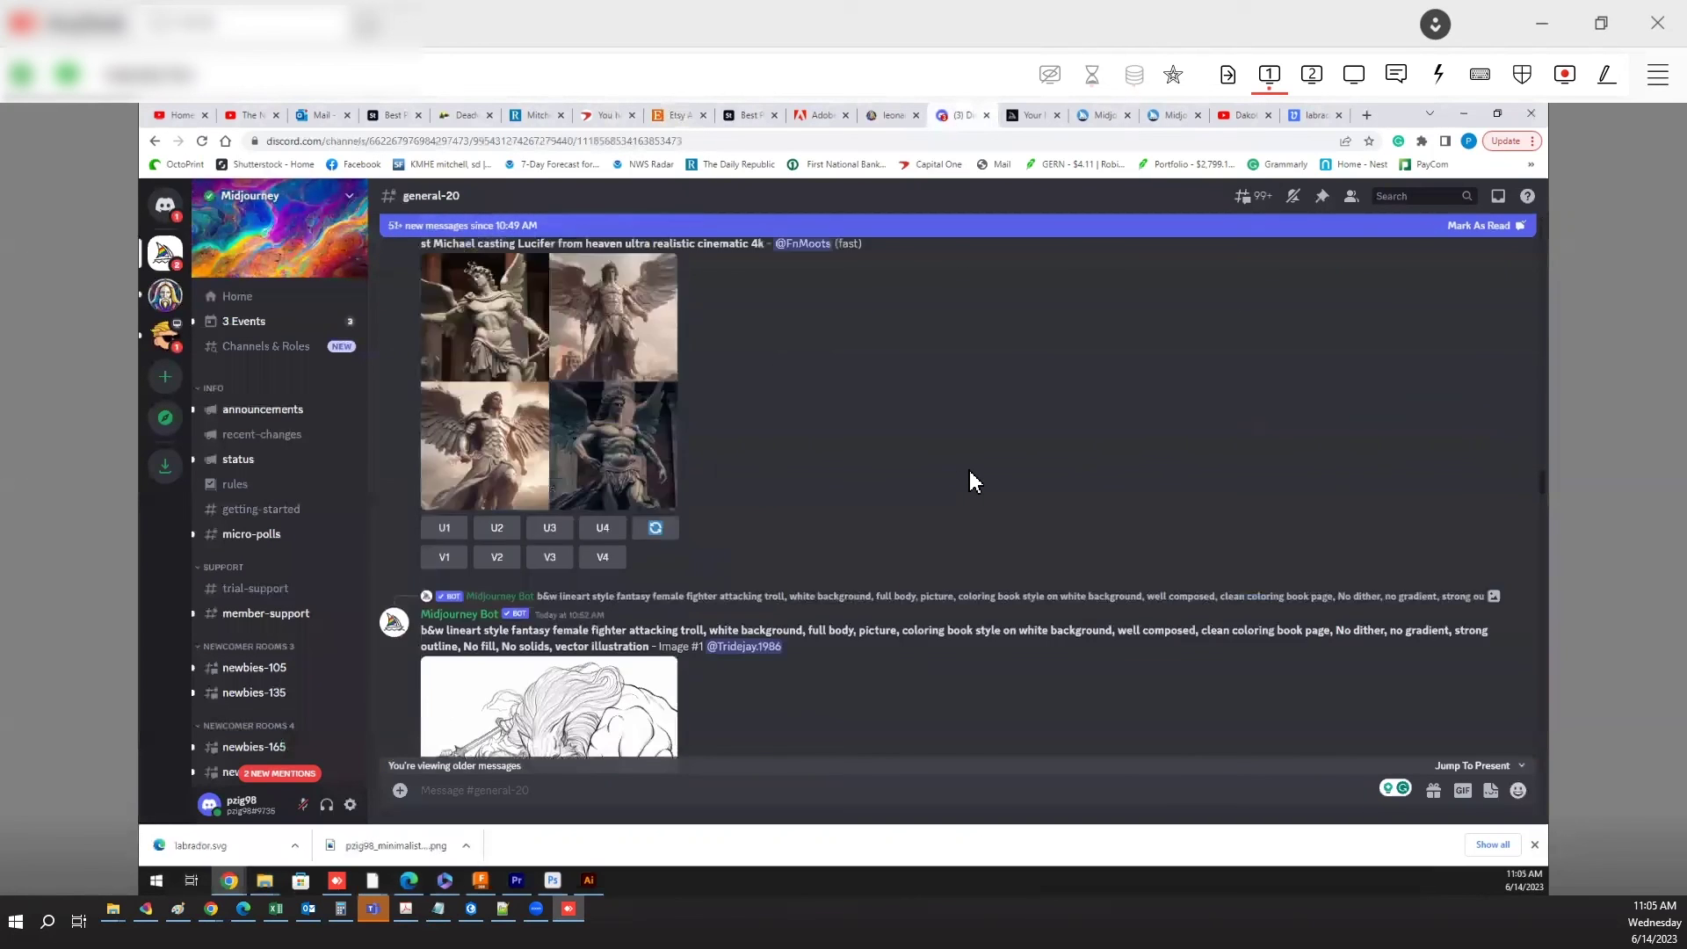
{"action": "scroll", "coordinate": [972, 482], "scroll_direction": "up", "scroll_amount": 10}
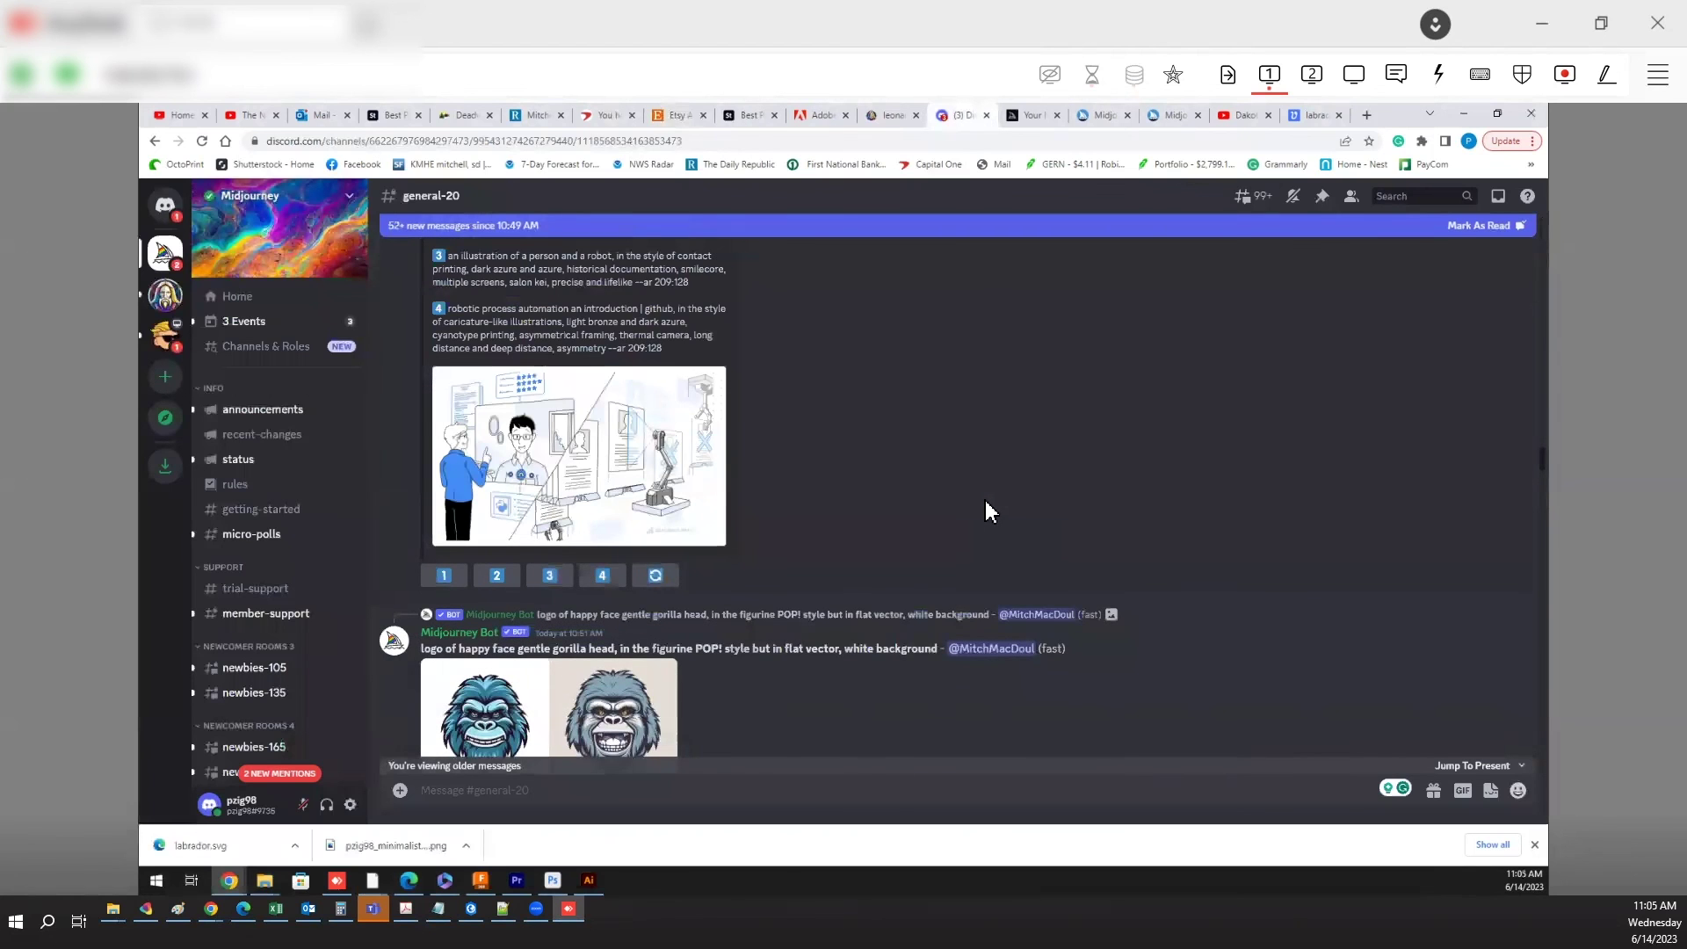
{"action": "scroll", "coordinate": [985, 502], "scroll_direction": "down", "scroll_amount": 10}
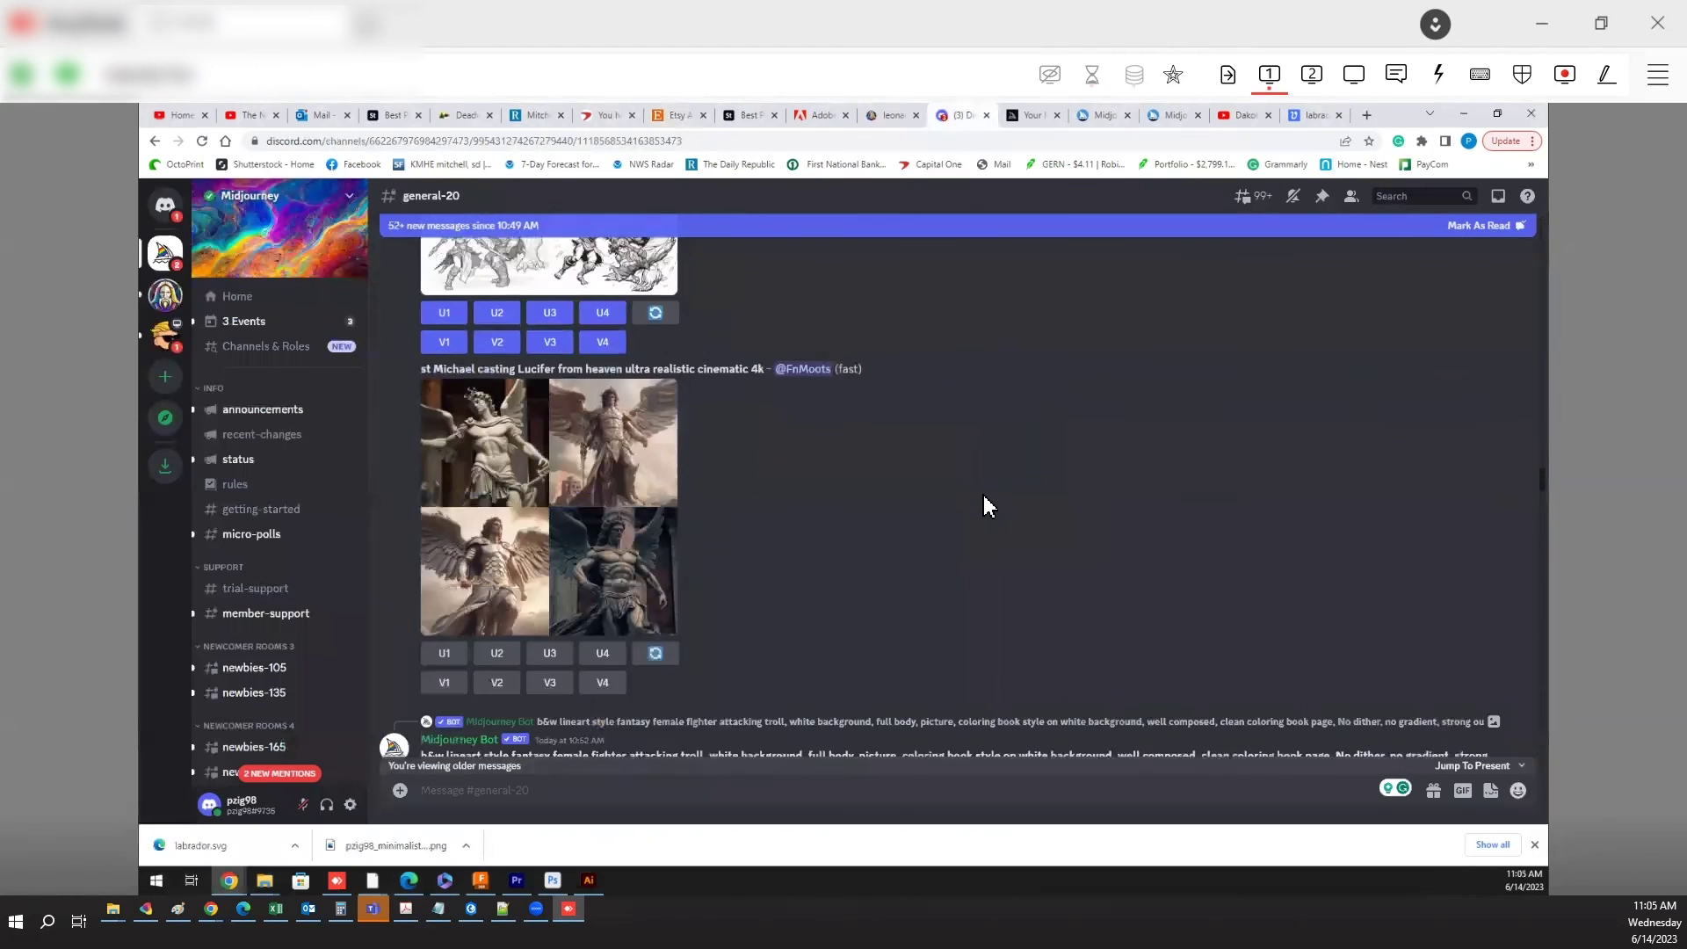
{"action": "scroll", "coordinate": [983, 505], "scroll_direction": "down", "scroll_amount": 10}
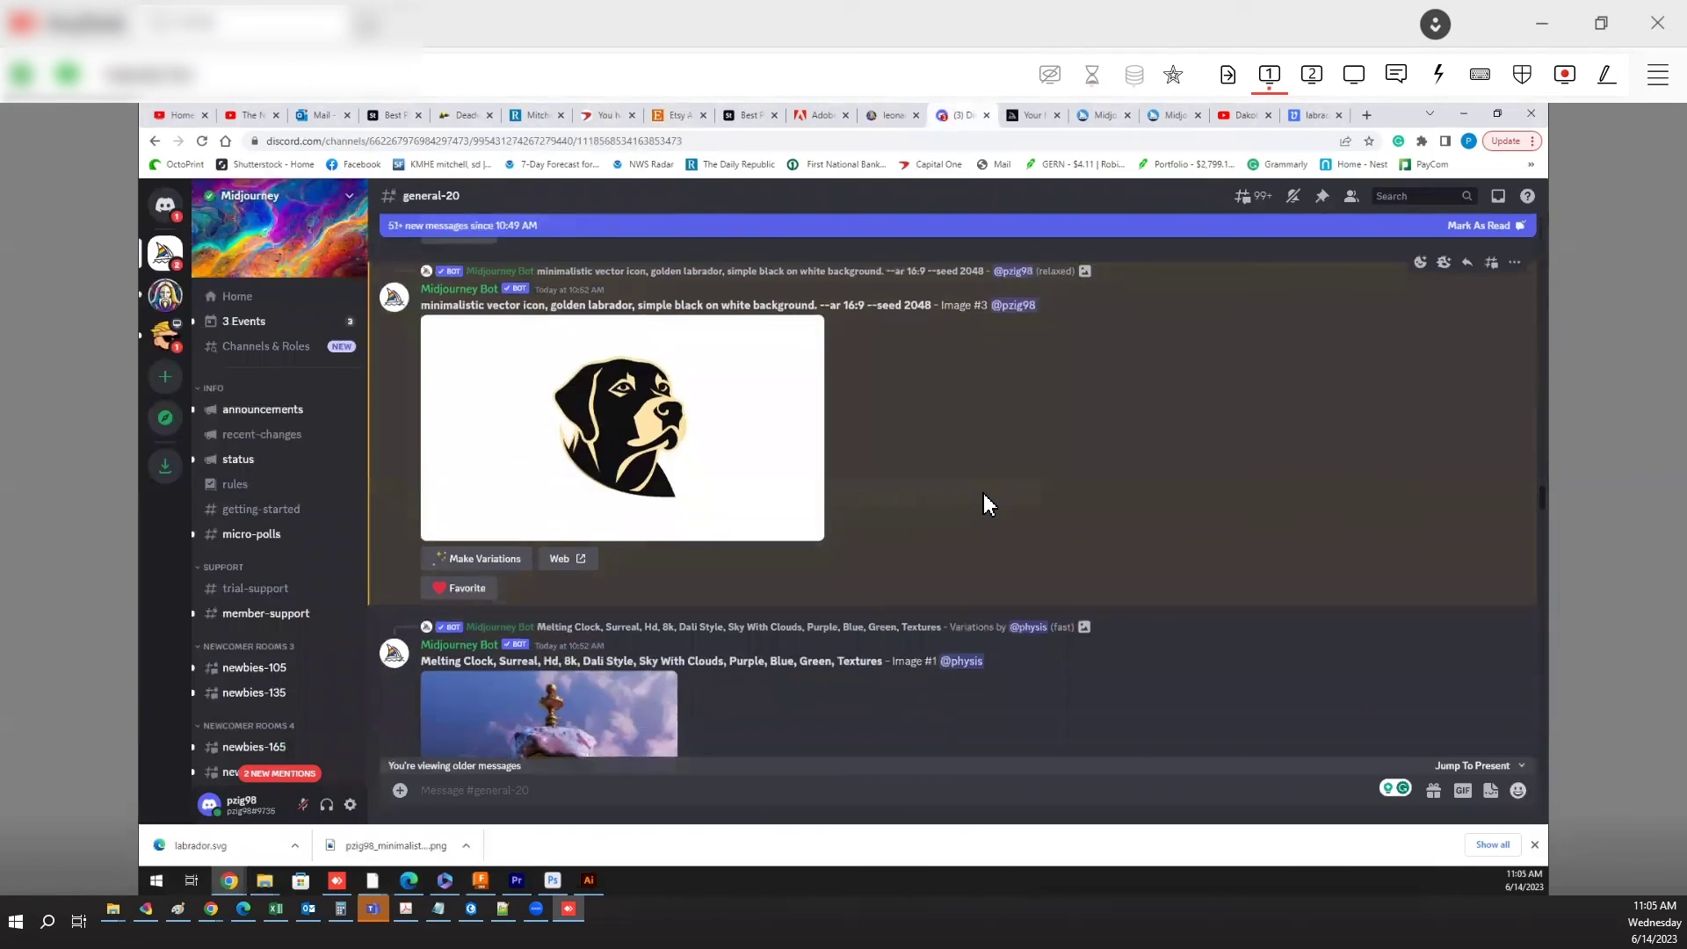
{"action": "scroll", "coordinate": [985, 503], "scroll_direction": "up", "scroll_amount": 2}
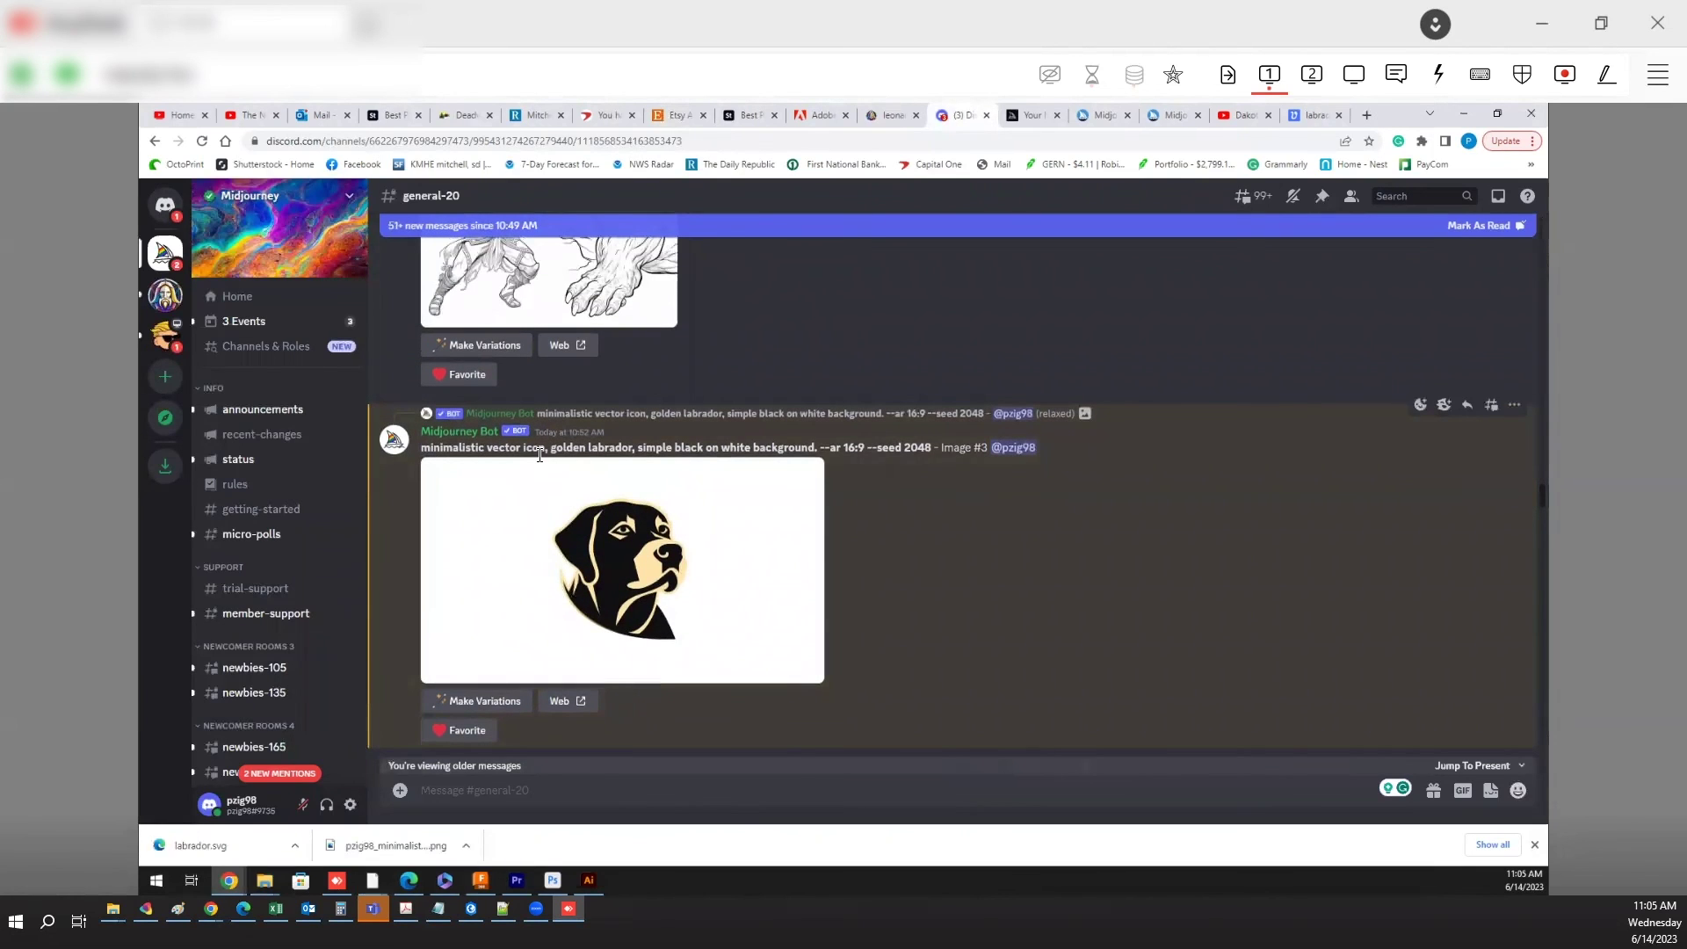